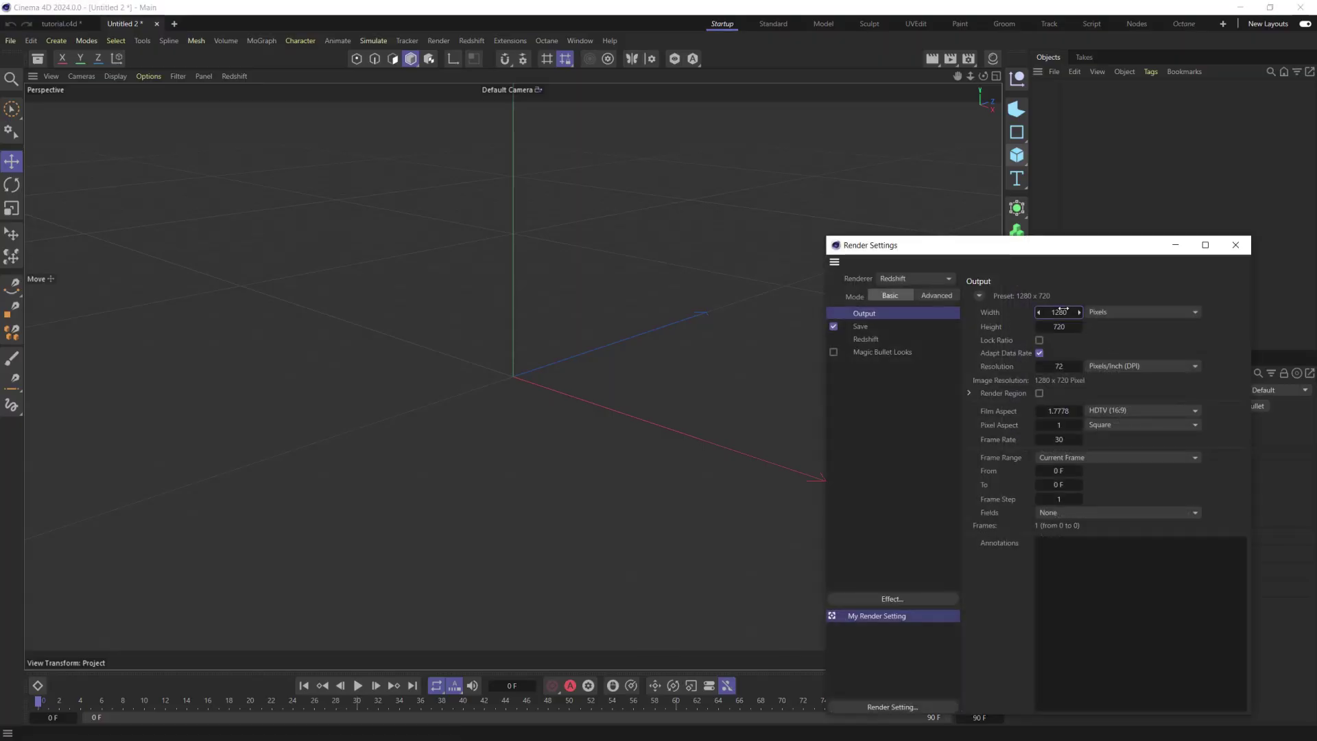
- Set the render output to 1000 × 1000 pixels and choose Octane Renderer as the renderer
key("Tab")
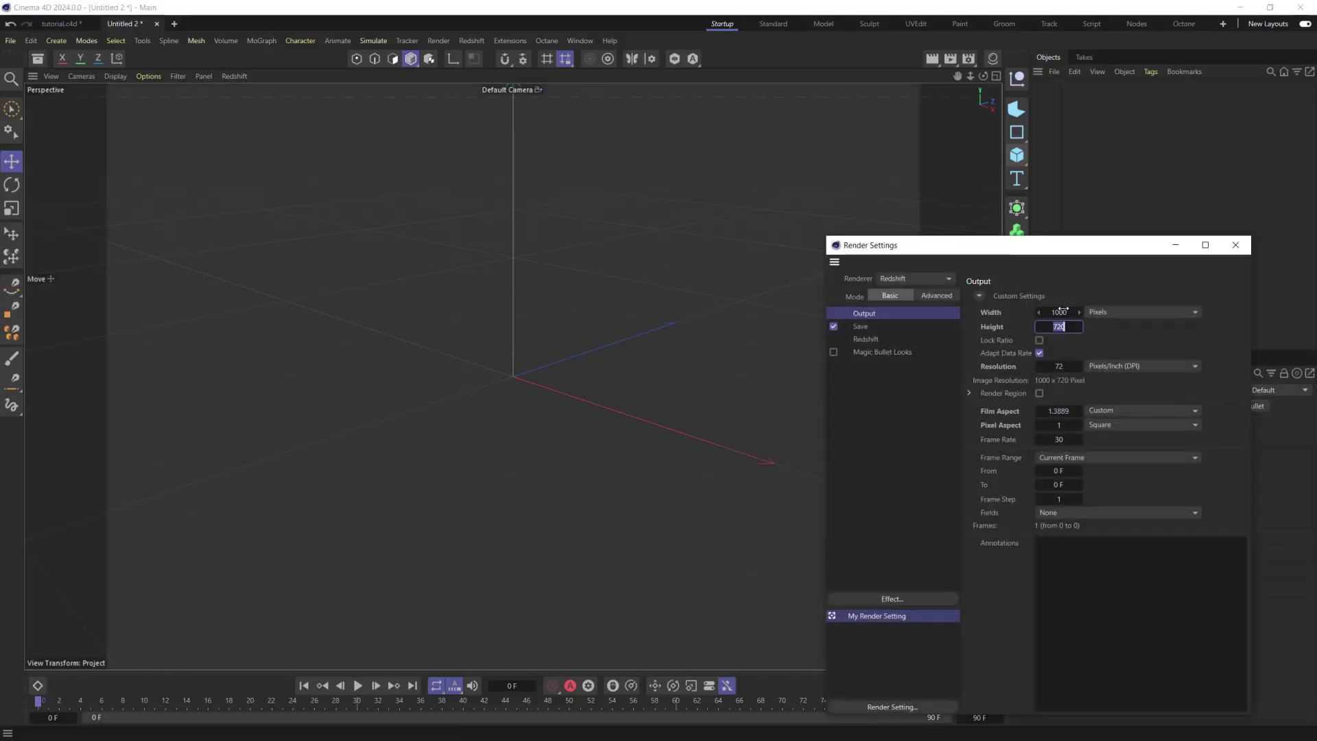
type("1000")
left_click(920, 279)
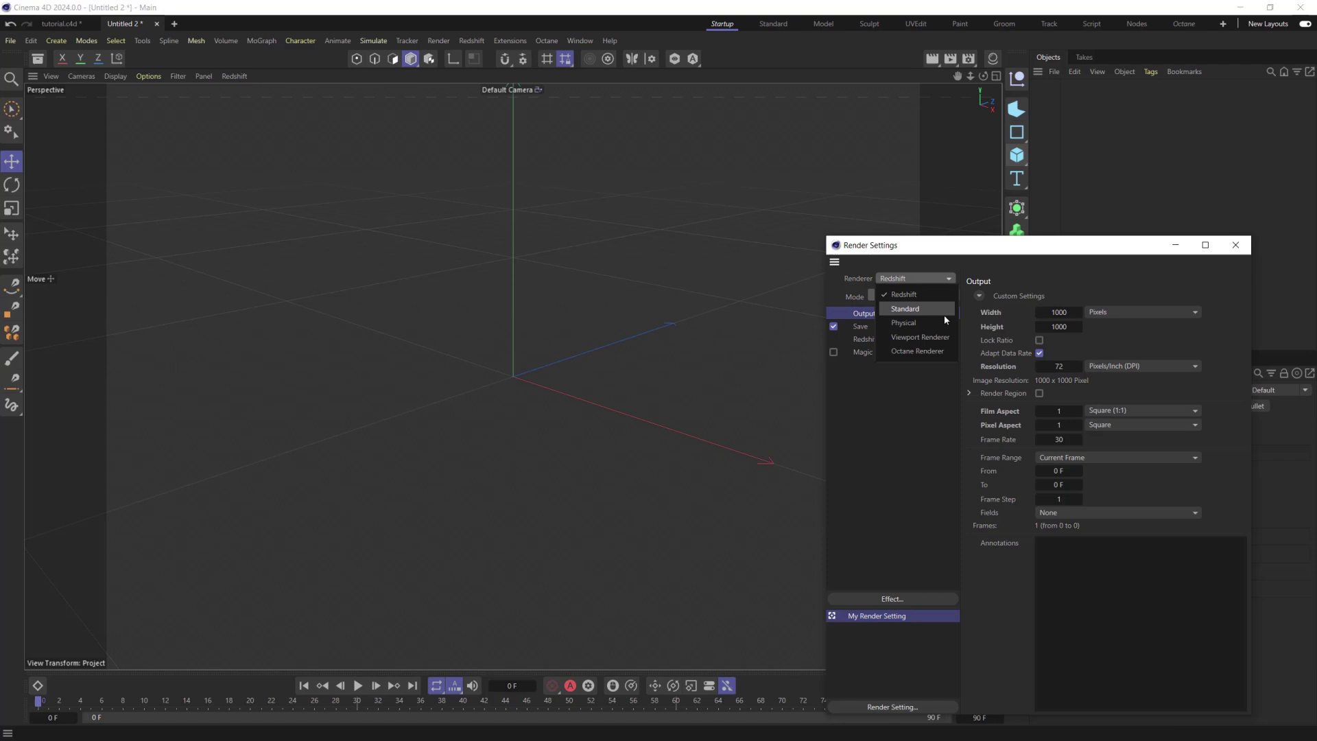
left_click(918, 351)
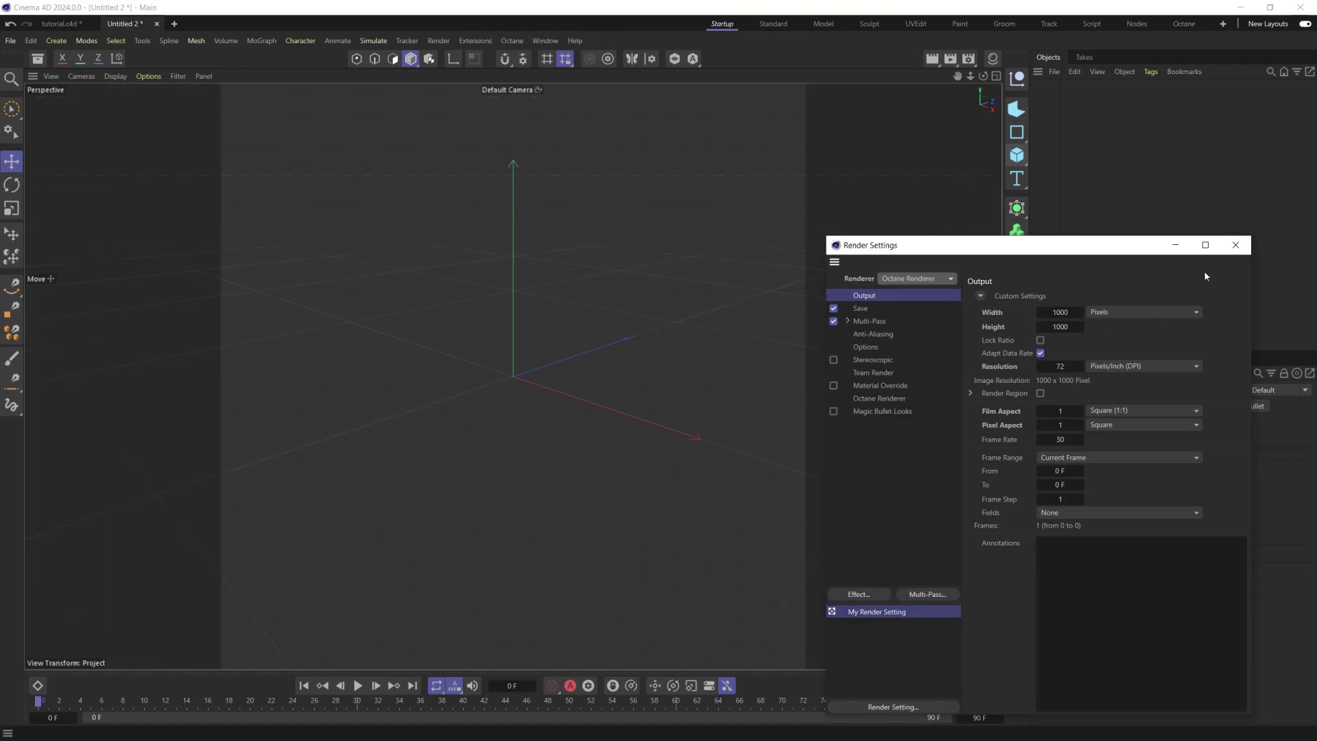
left_click(1235, 245)
- Add a Hexahedron-type sphere with 100 segments
left_click(1021, 160)
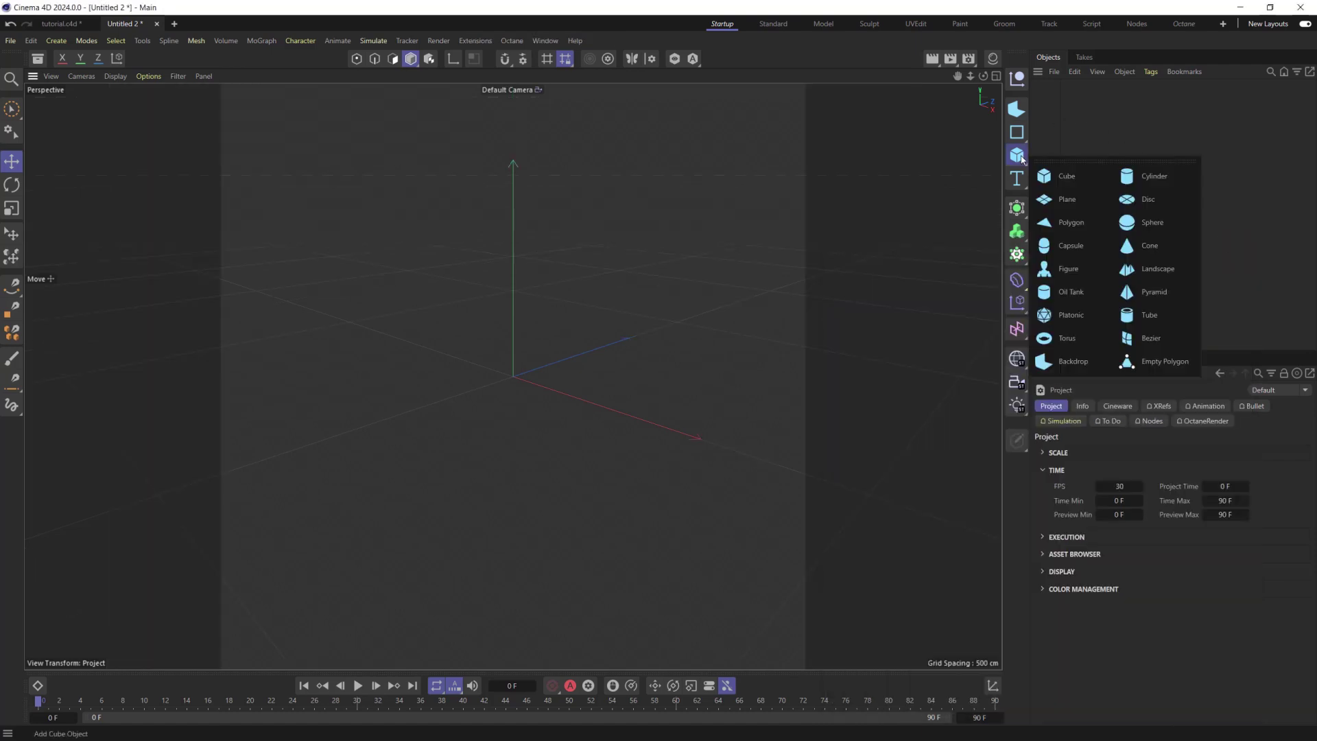
left_click(1142, 226)
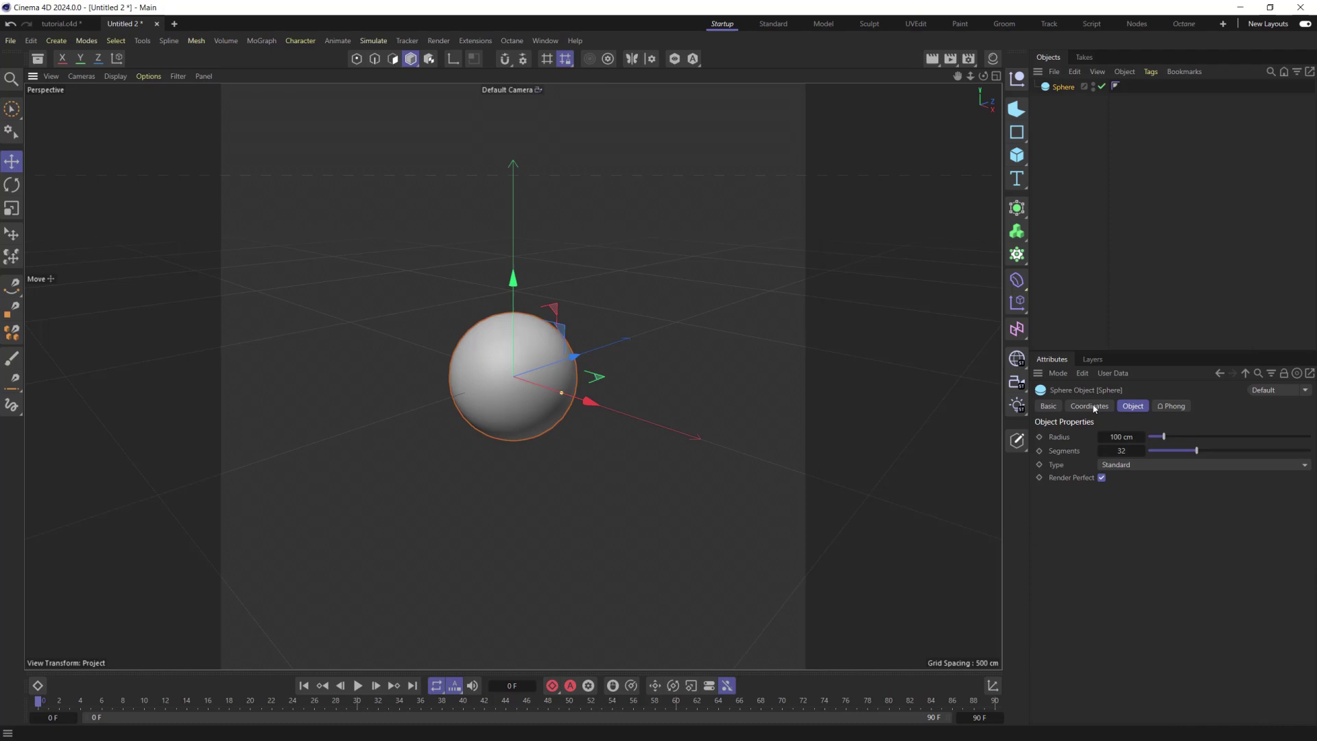
left_click(1117, 465)
left_click(1129, 526)
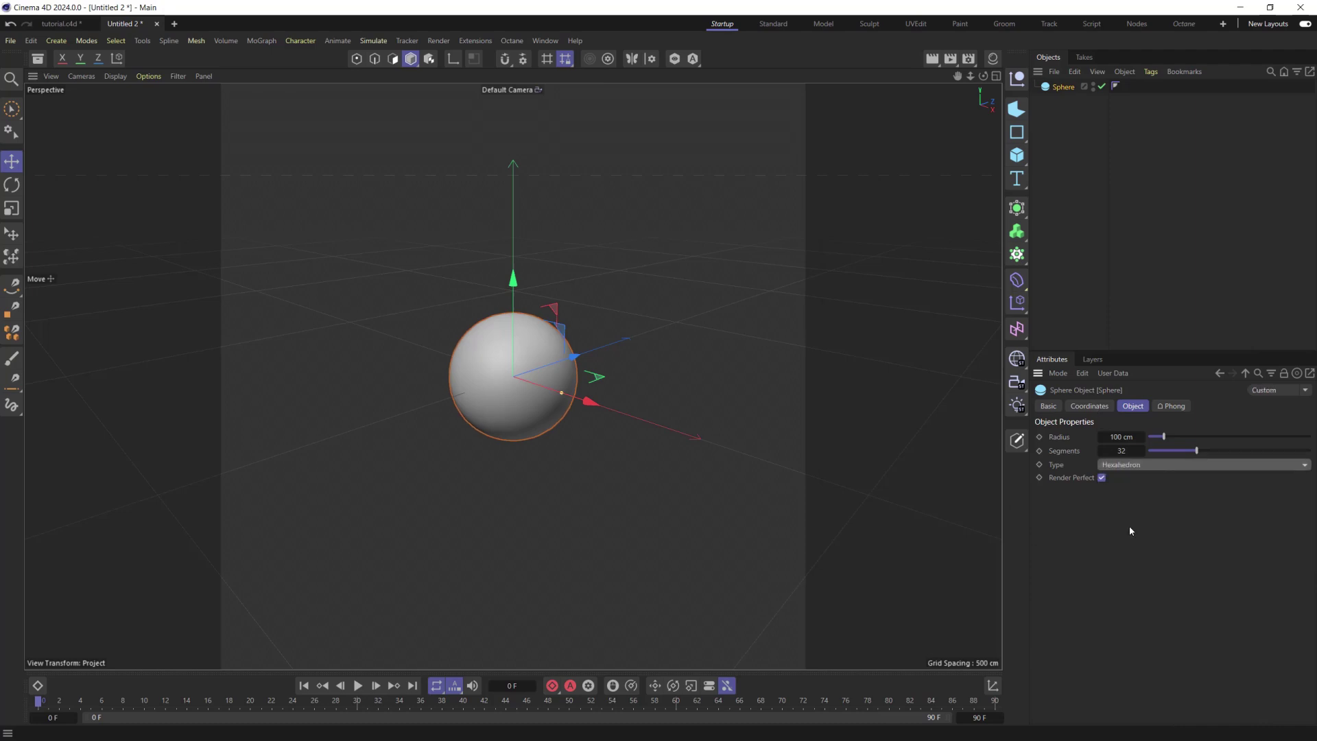
scroll(549, 362, "up", 5)
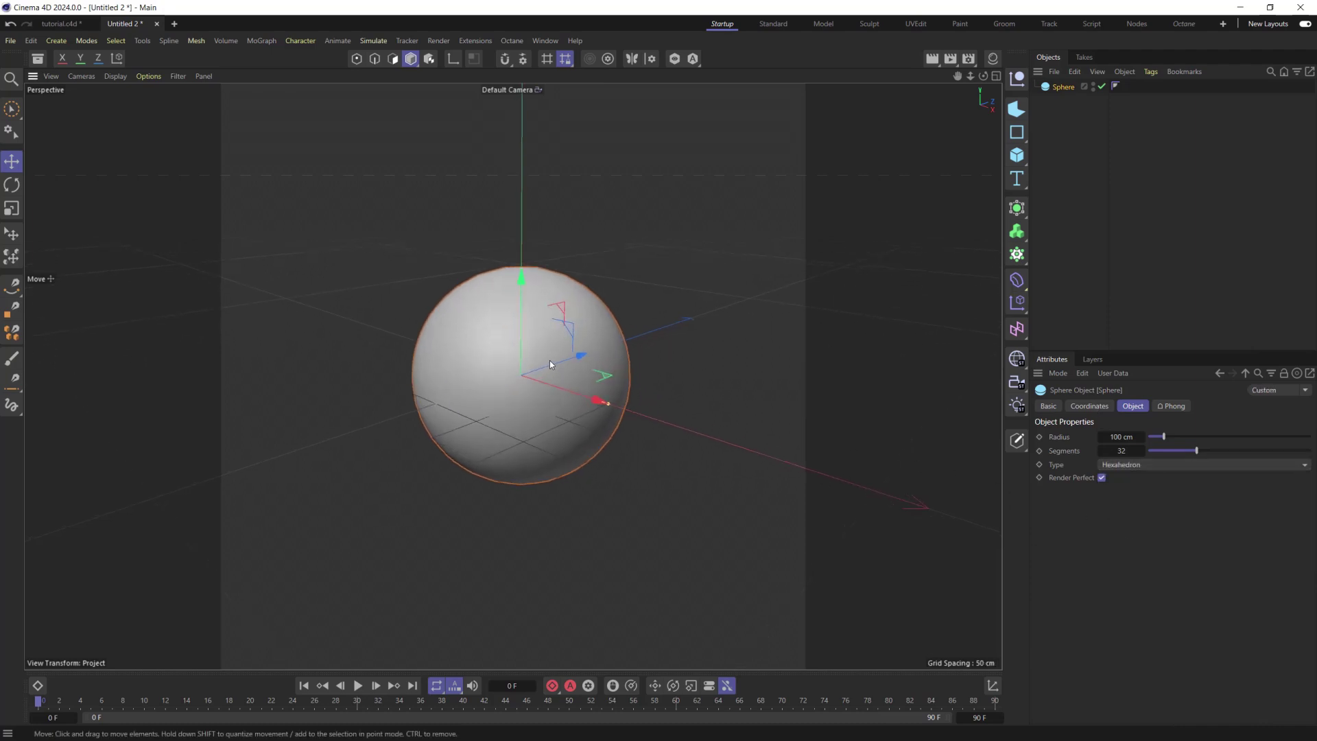
key("n")
key("b")
left_click_drag(1234, 452, 1309, 450)
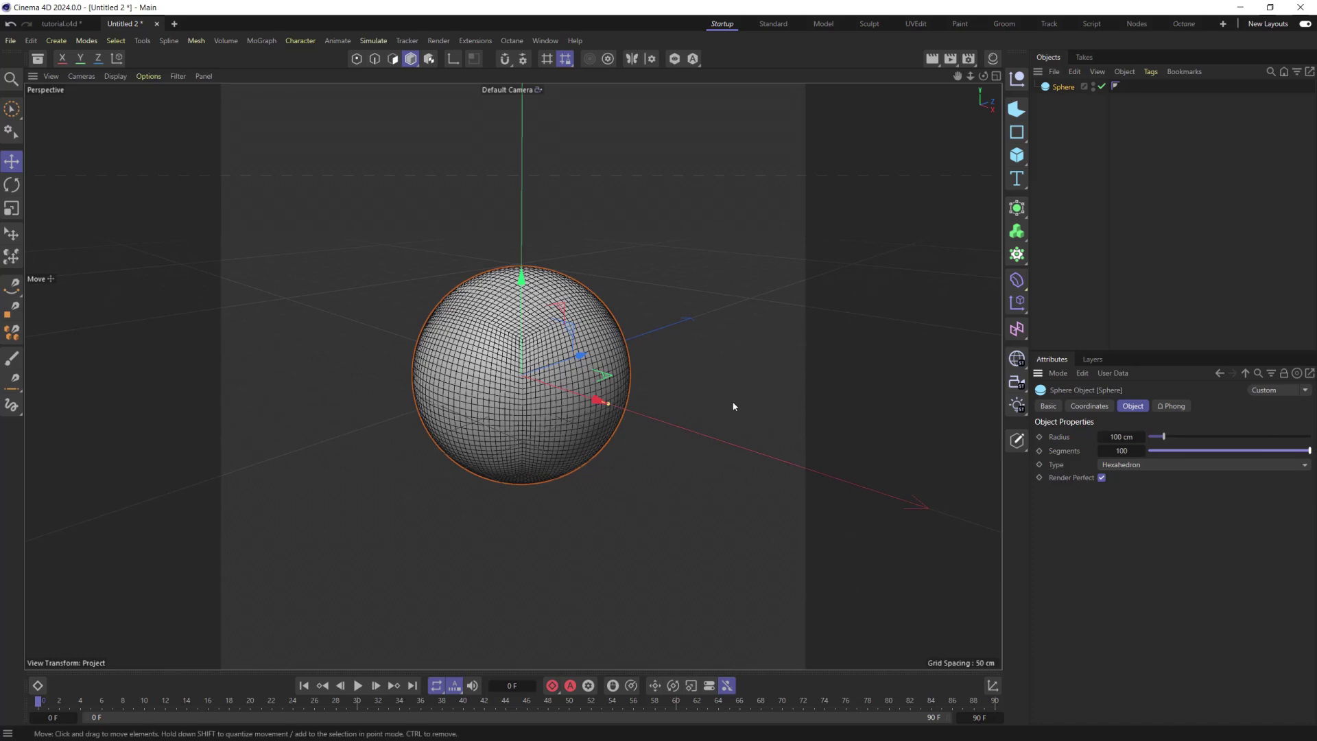
- Duplicate the sphere beside it, shrink the copy to about 20.44 cm radius, and give it 40 segments
left_click_drag(601, 399, 736, 454, "ctrl")
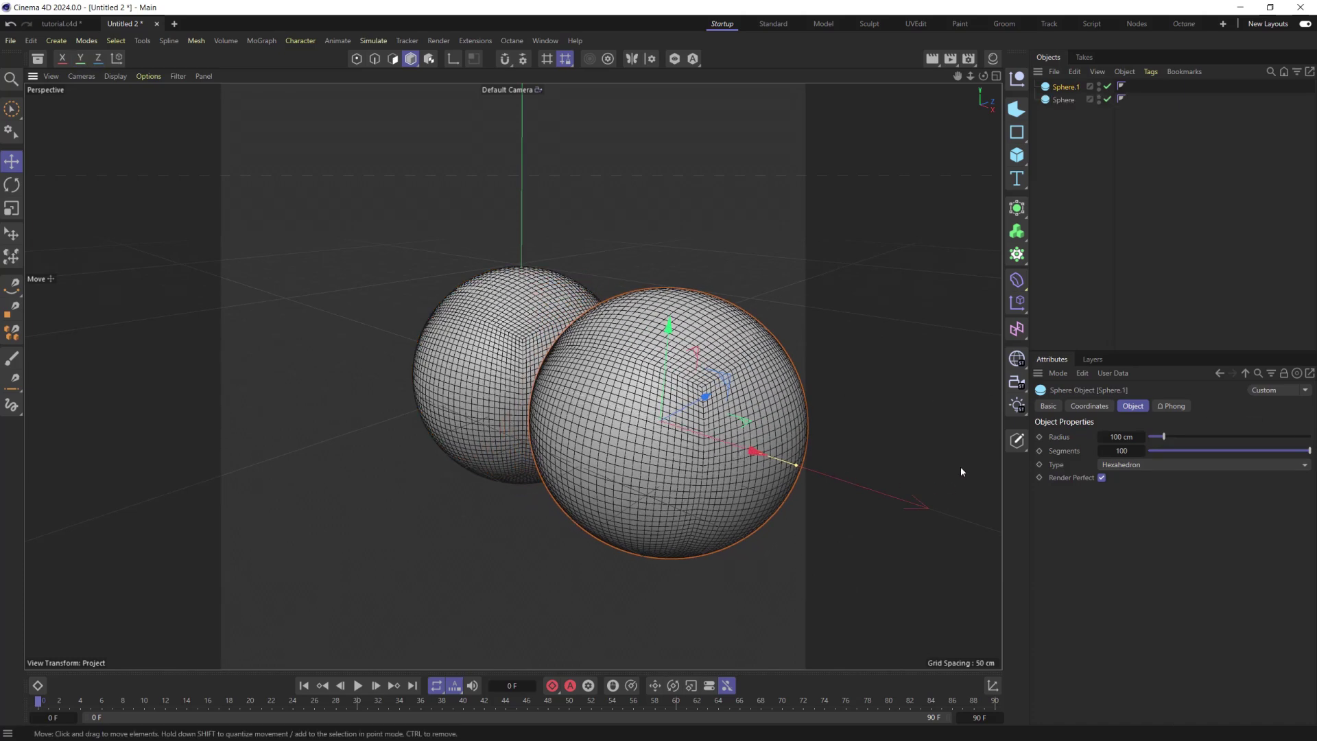
key("t")
left_click_drag(787, 383, 405, 512)
left_click(1065, 87)
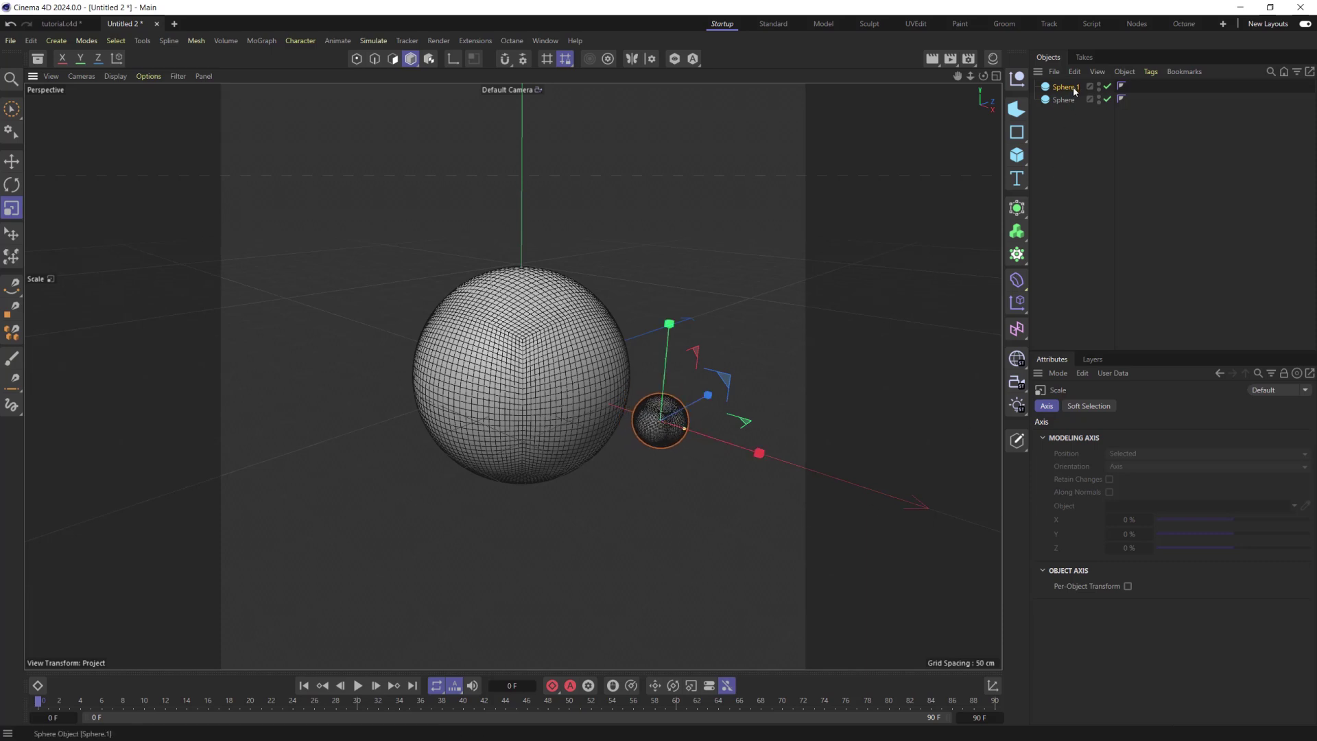
left_click(1200, 451)
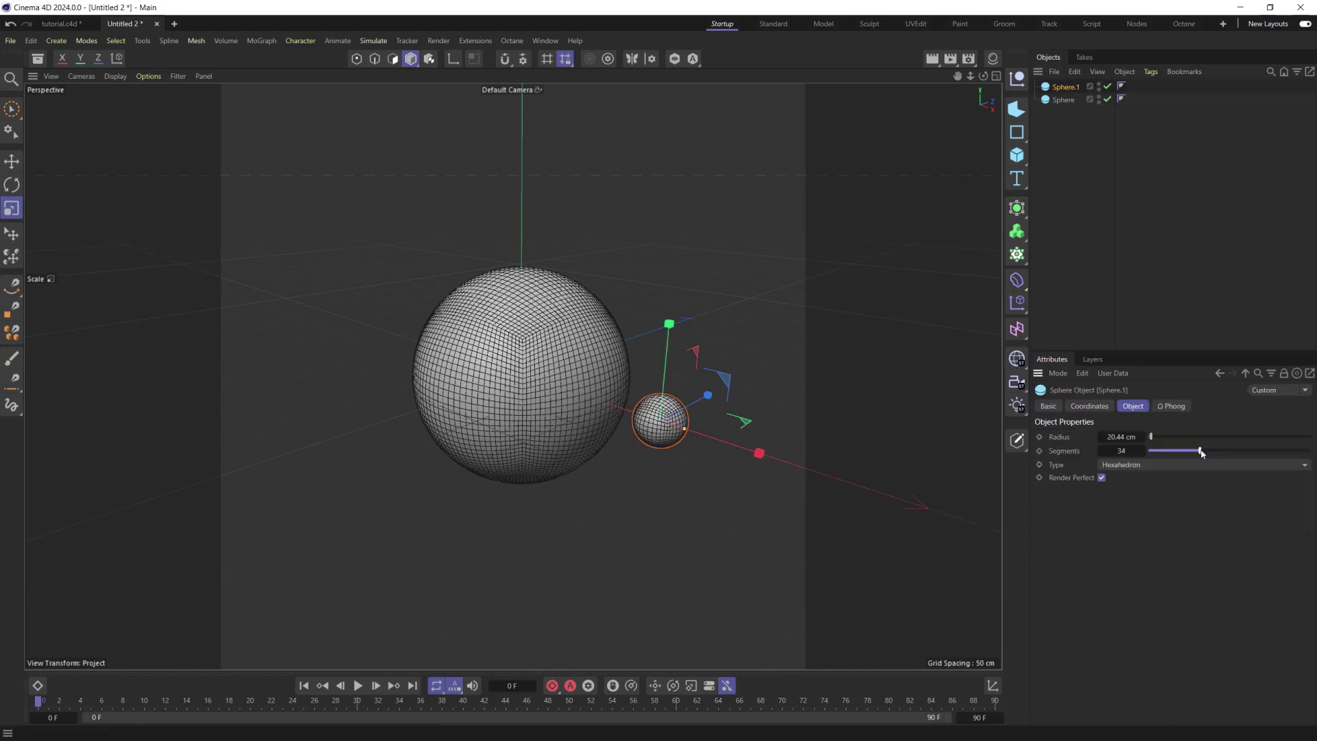
left_click(1125, 451)
key("Return")
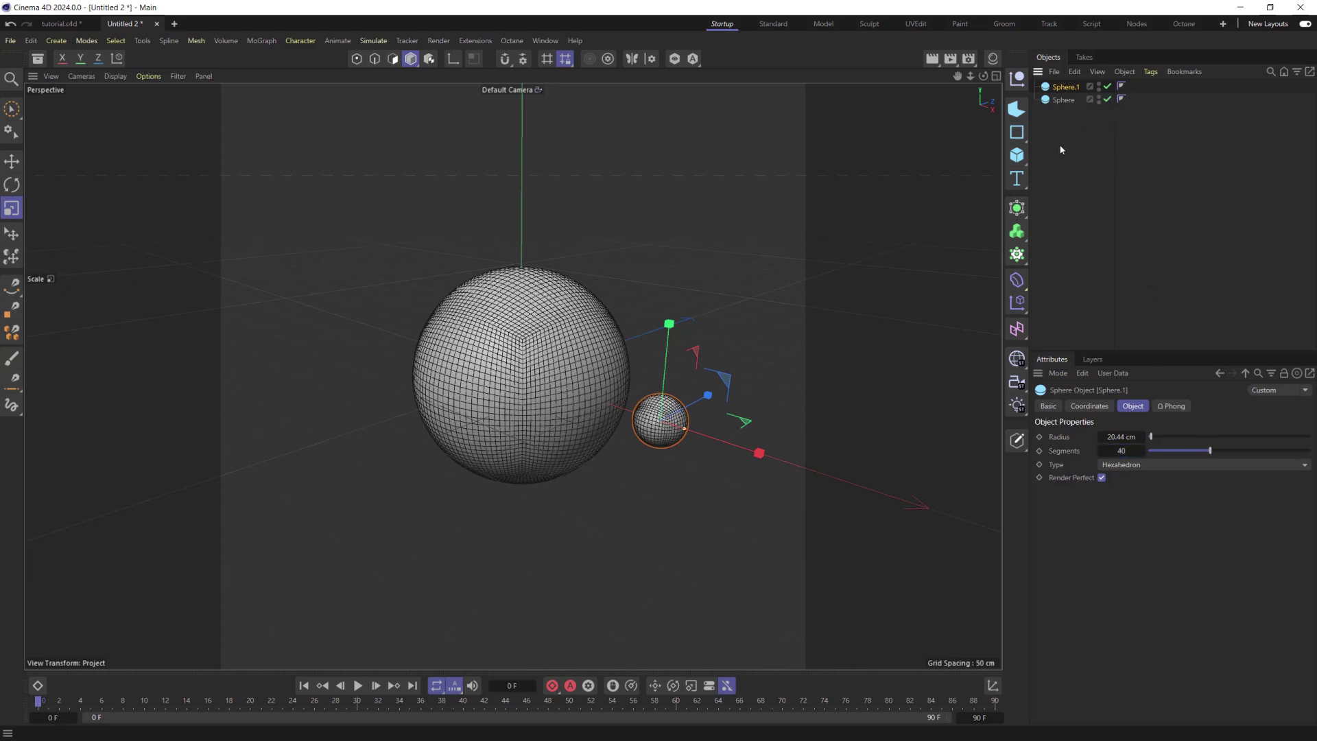
- Clone Sphere.1 in Object mode onto the large Sphere with Volume distribution and 35 clones
left_click(1019, 260, "alt")
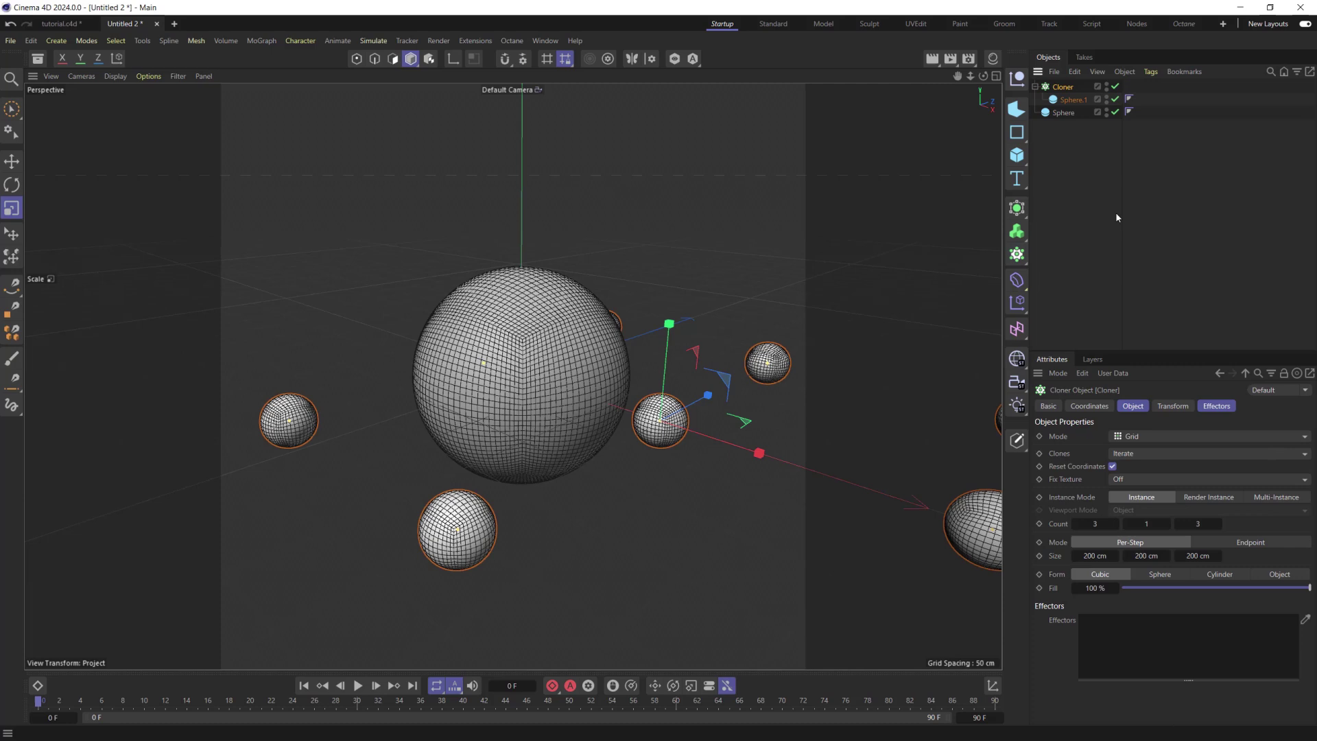
left_click(1137, 437)
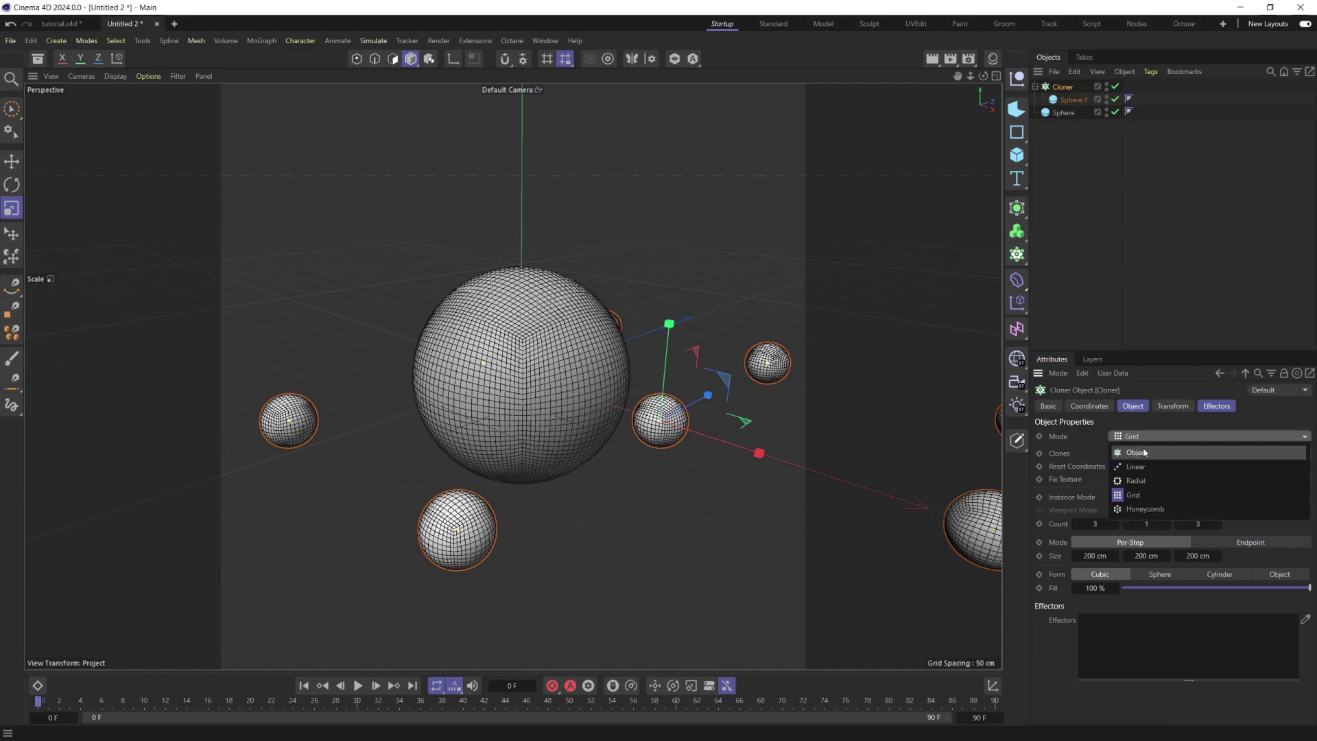
left_click(1137, 453)
left_click_drag(1062, 112, 1138, 524)
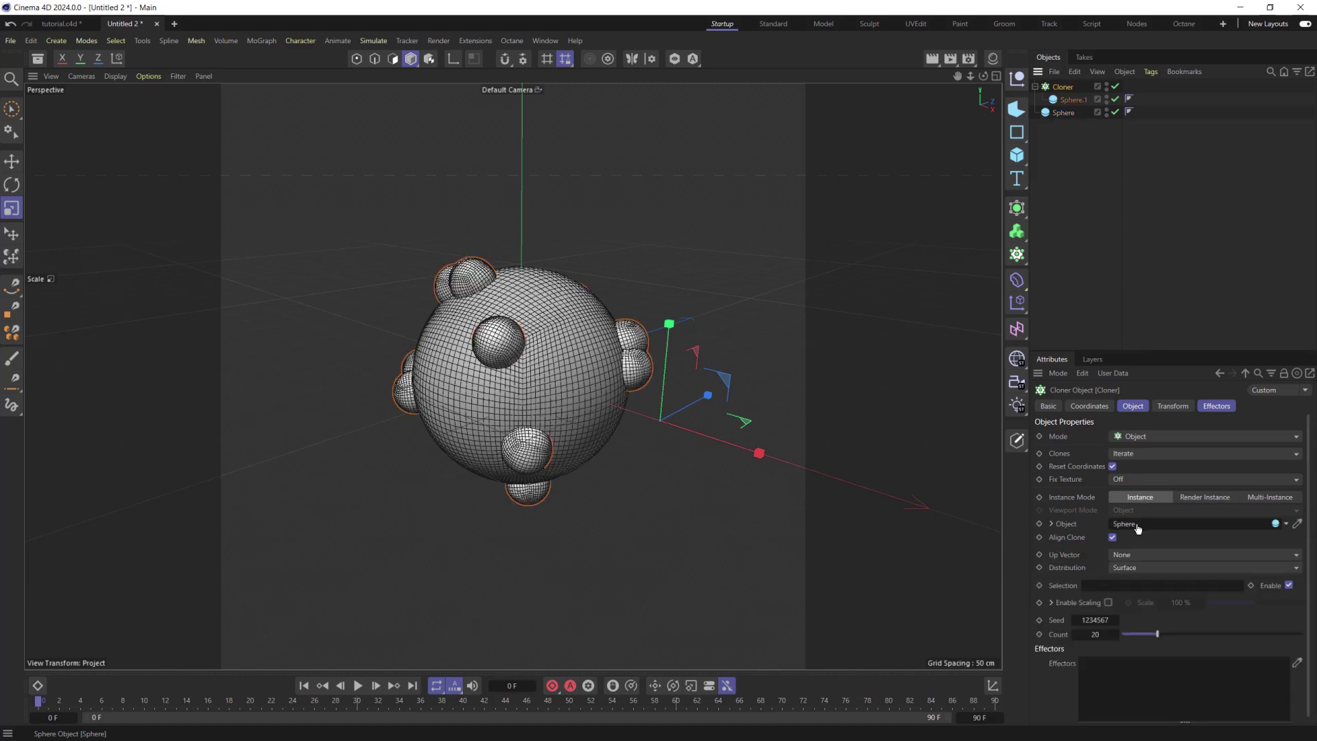
left_click(1141, 567)
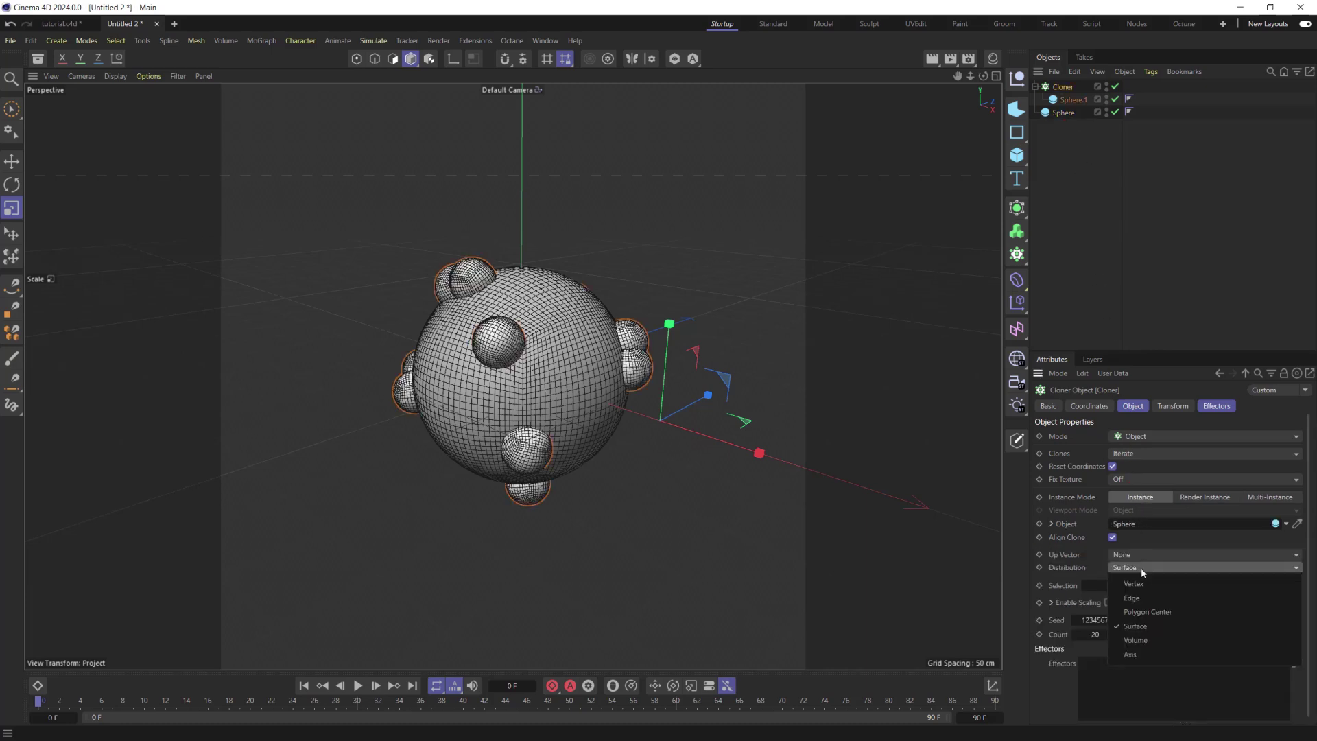
left_click(1149, 640)
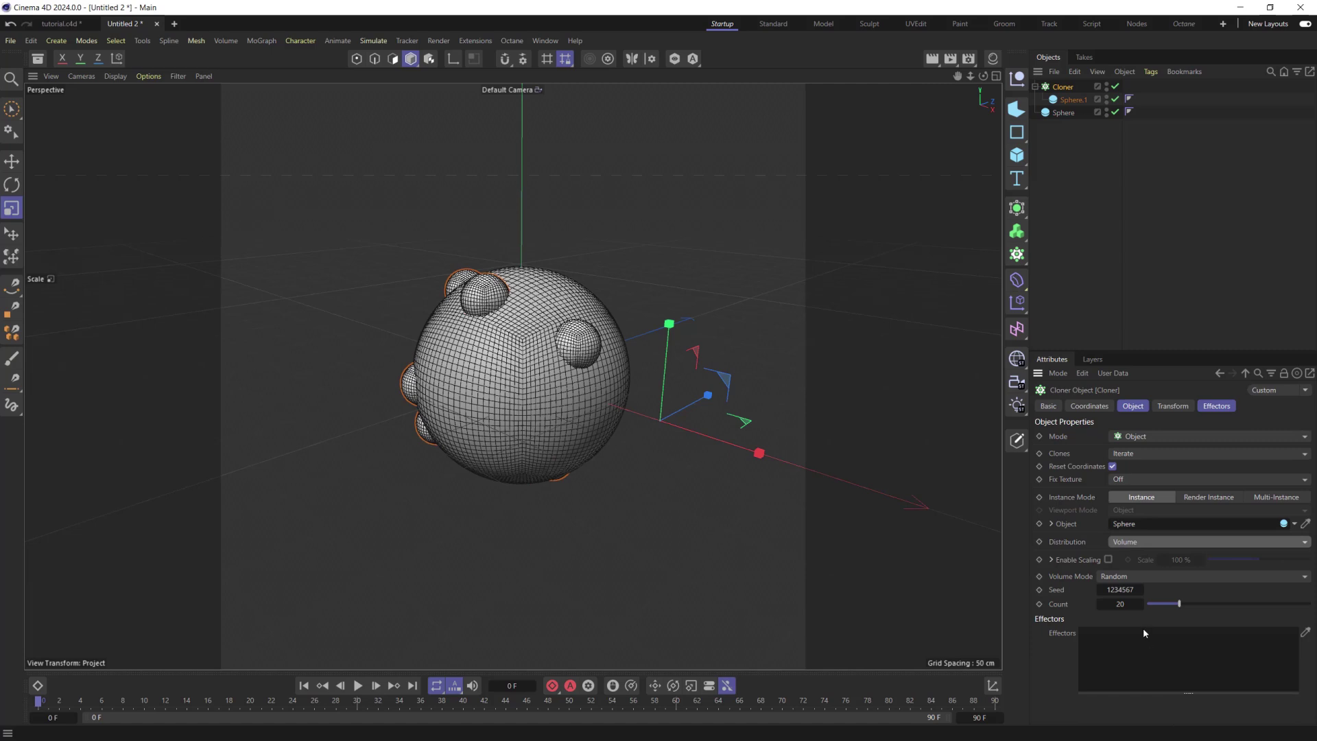
left_click(1121, 604)
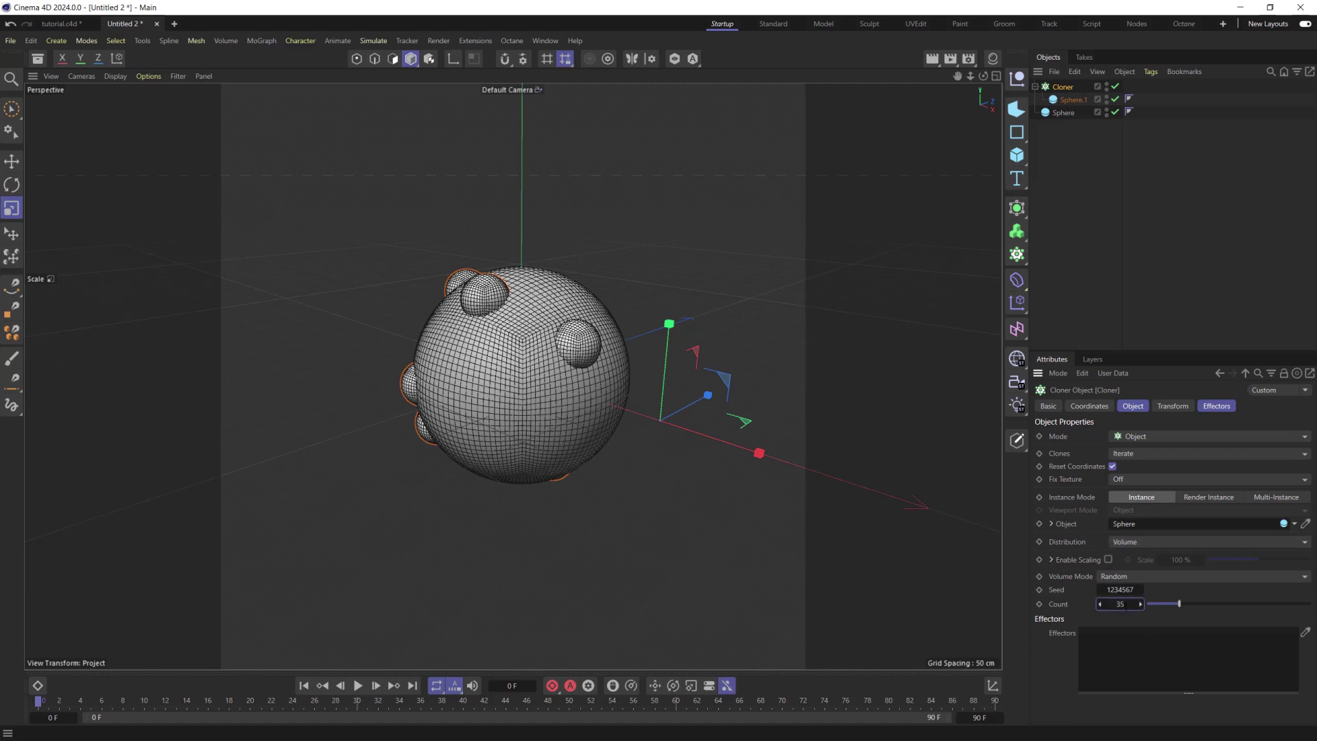
key("Return")
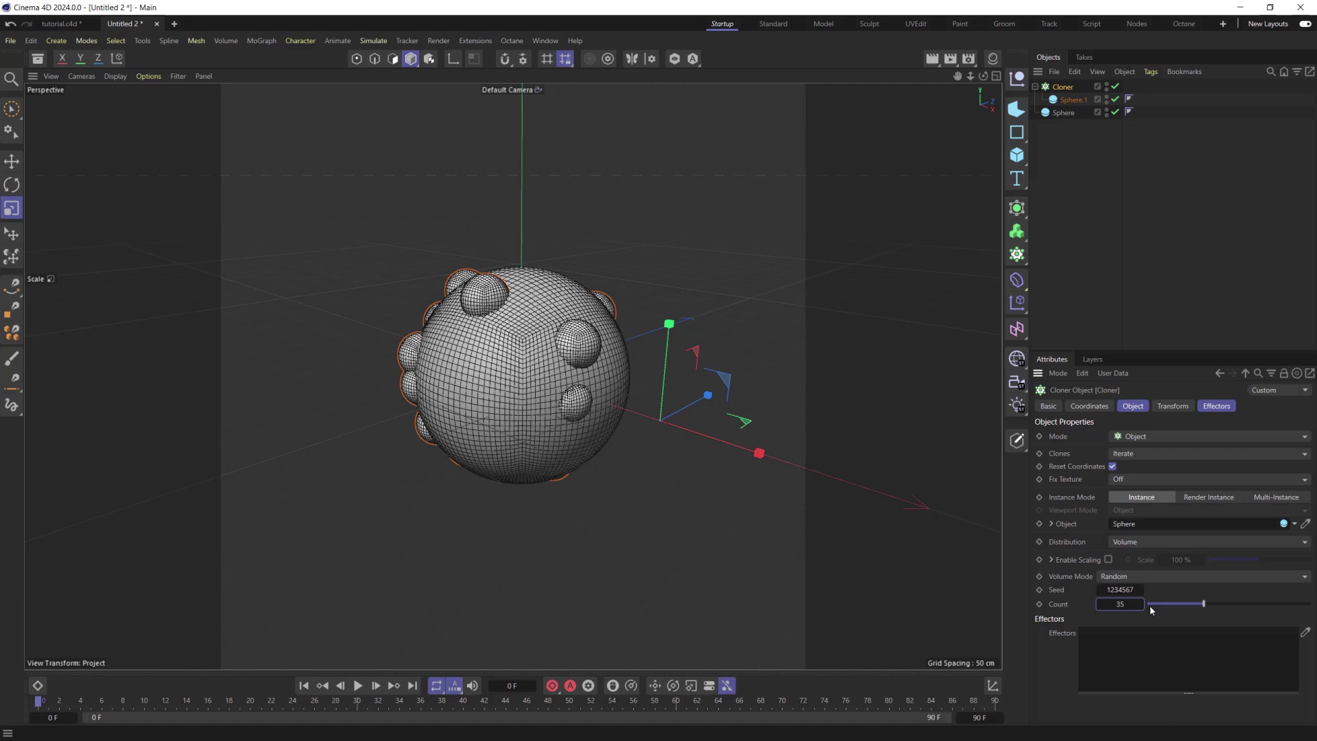
- Enable X-Ray on the large Sphere
left_click(1072, 112)
left_click(1049, 406)
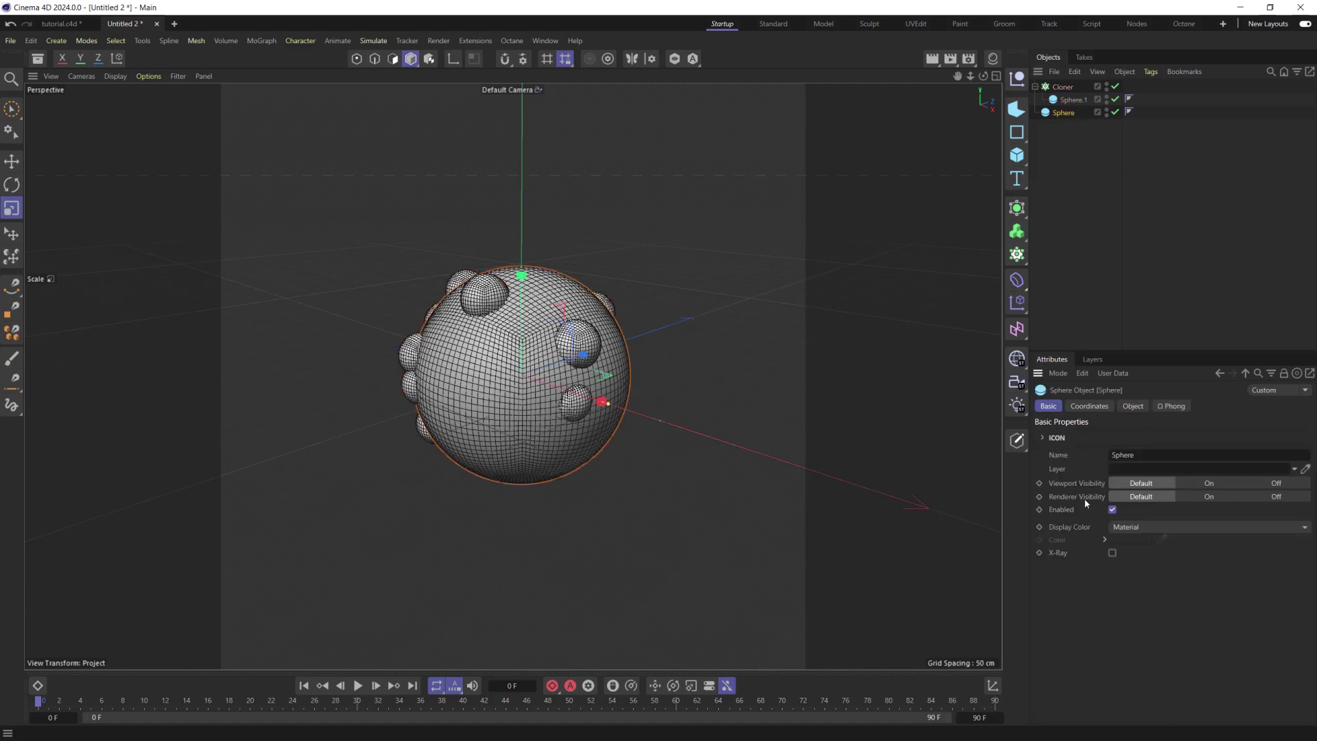
left_click(1112, 553)
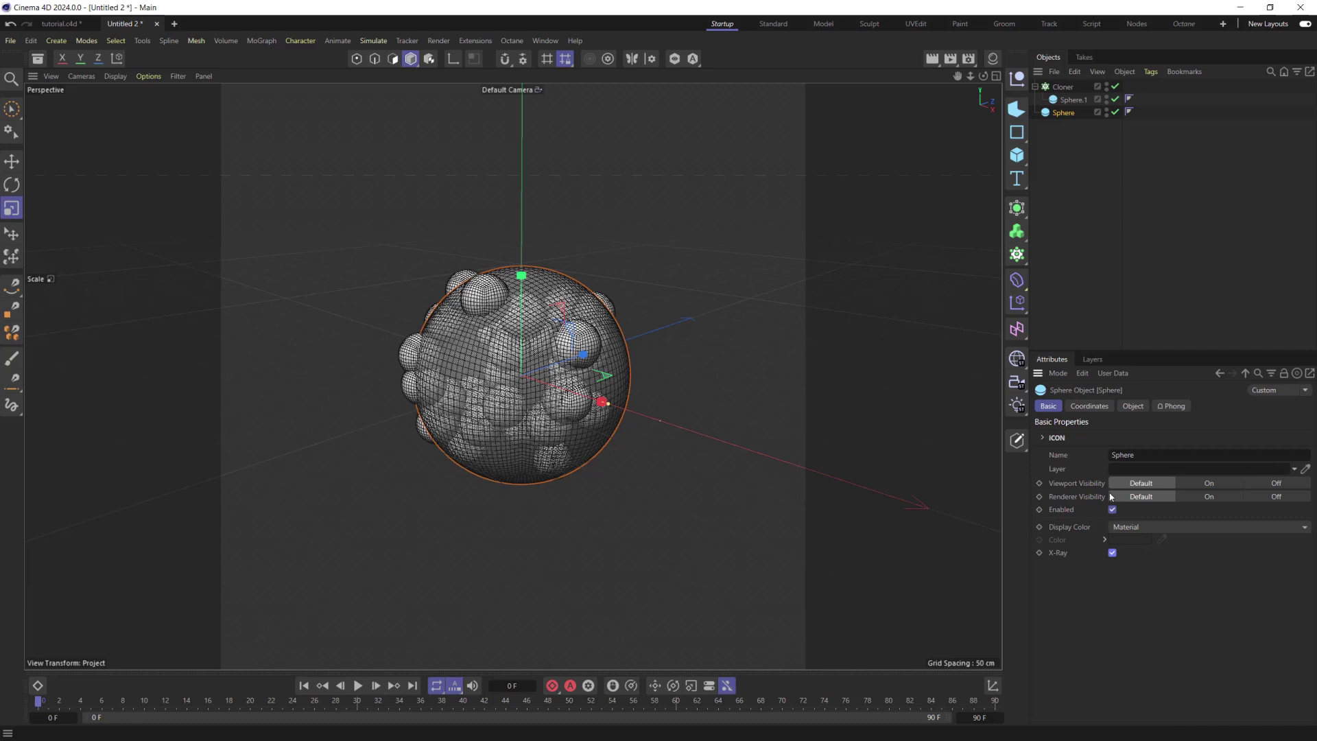
- Scale Sphere.1 down to roughly 70% so the clones get smaller
left_click(1074, 101)
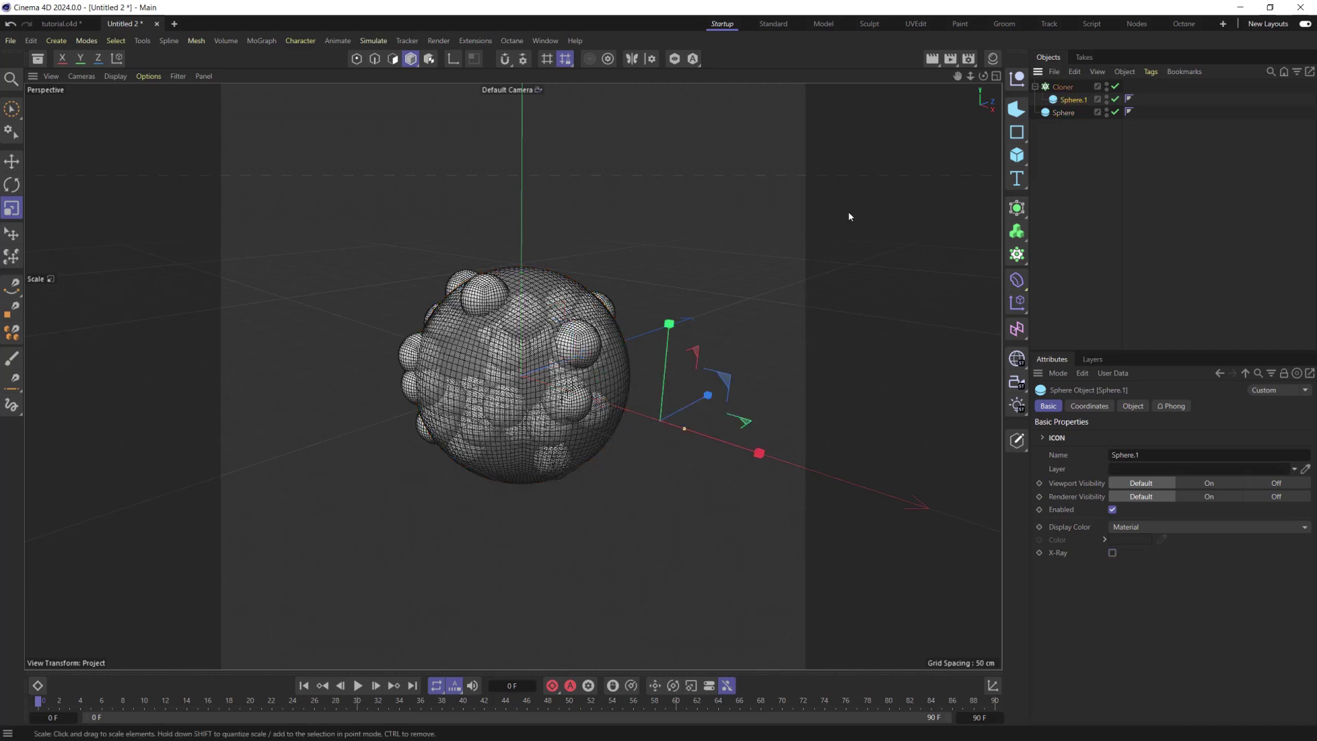
key("t")
left_click_drag(852, 226, 715, 268)
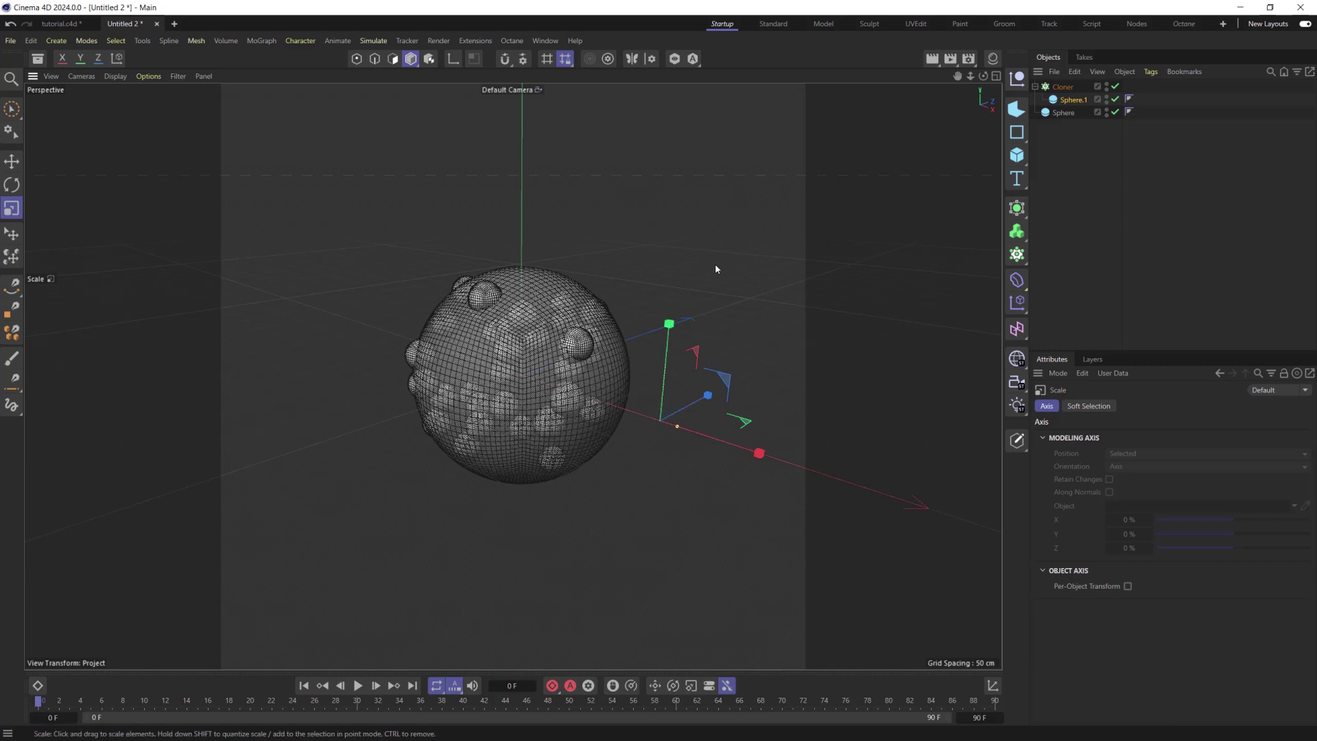
- Add a Random effector to the Cloner that randomizes uniform scale by 0.4 instead of position
left_click(1063, 86)
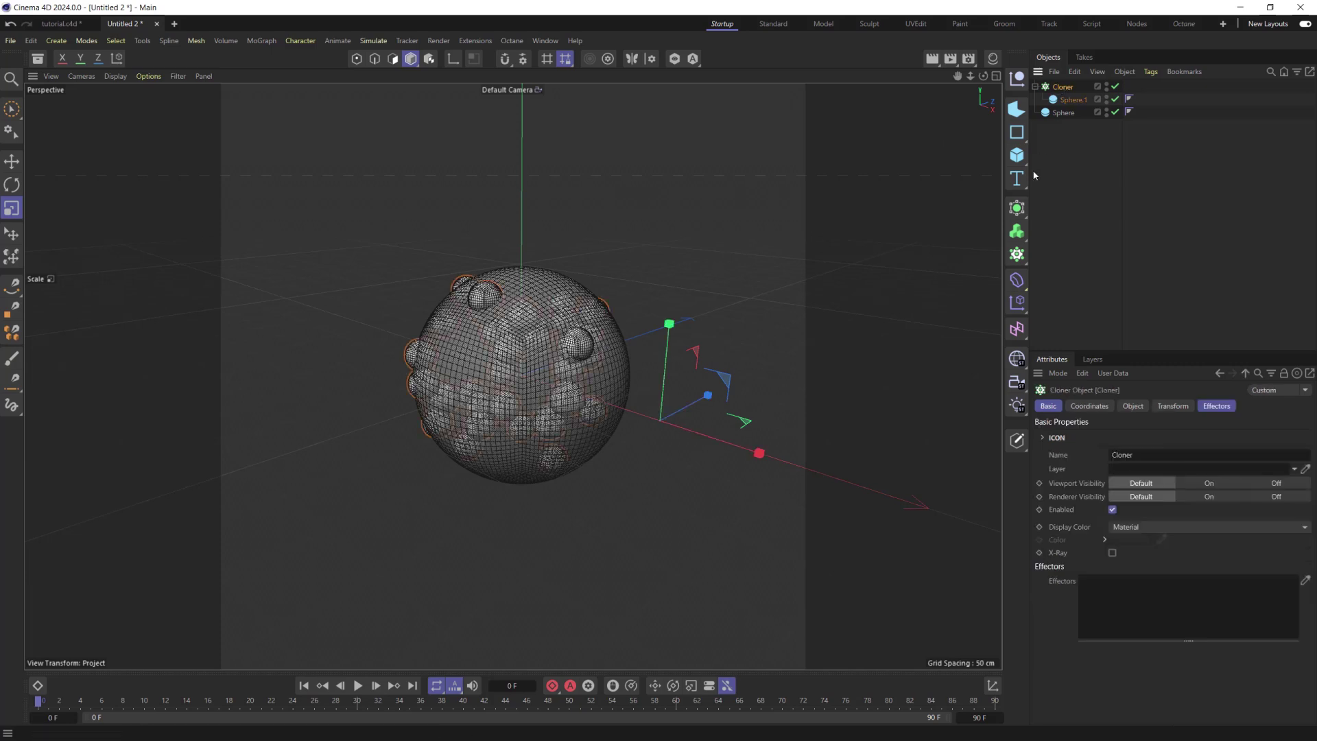
left_click(1018, 303)
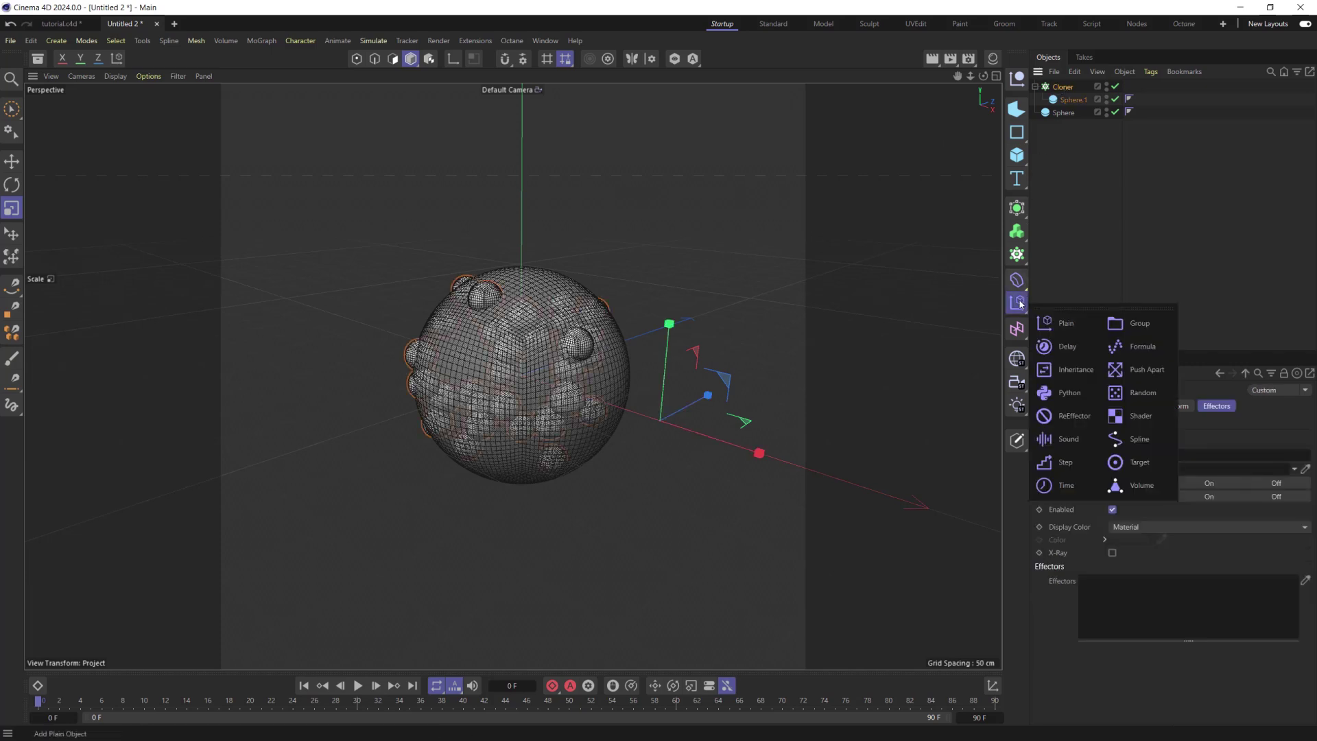
left_click(1137, 395)
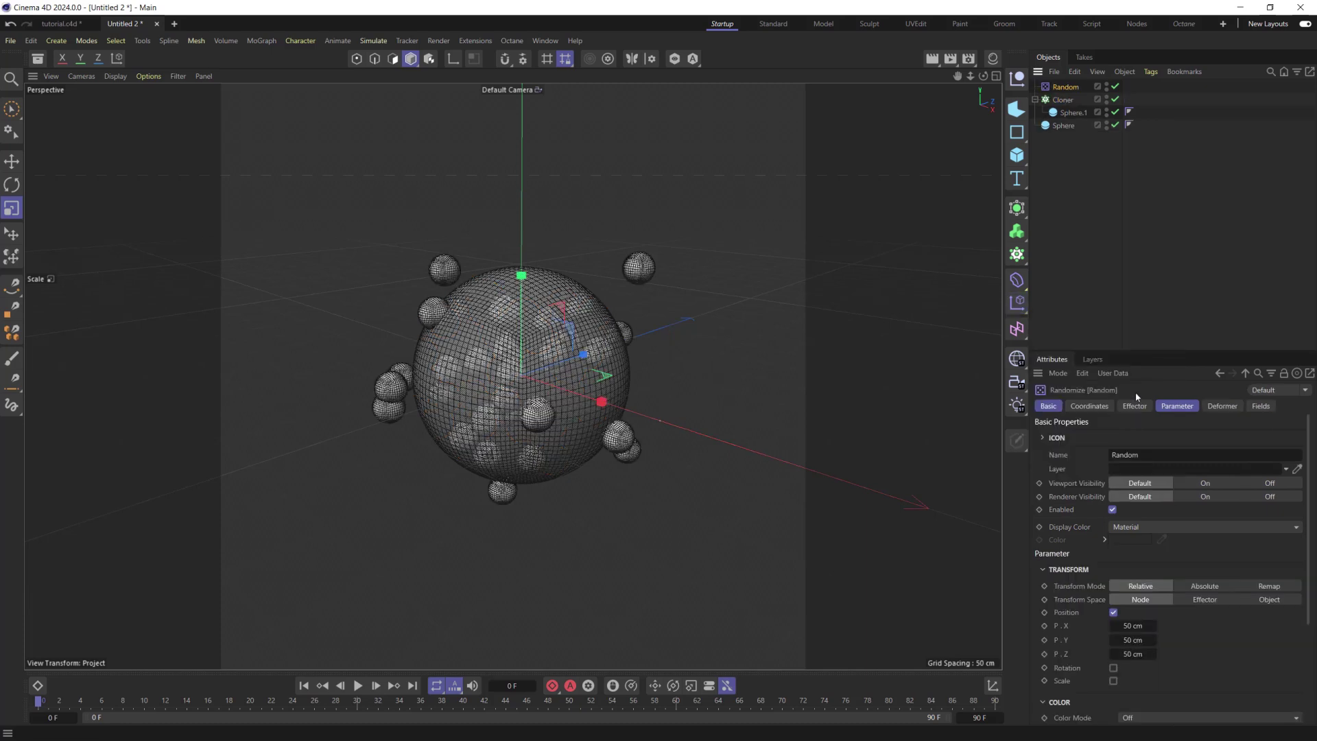
left_click(1169, 408)
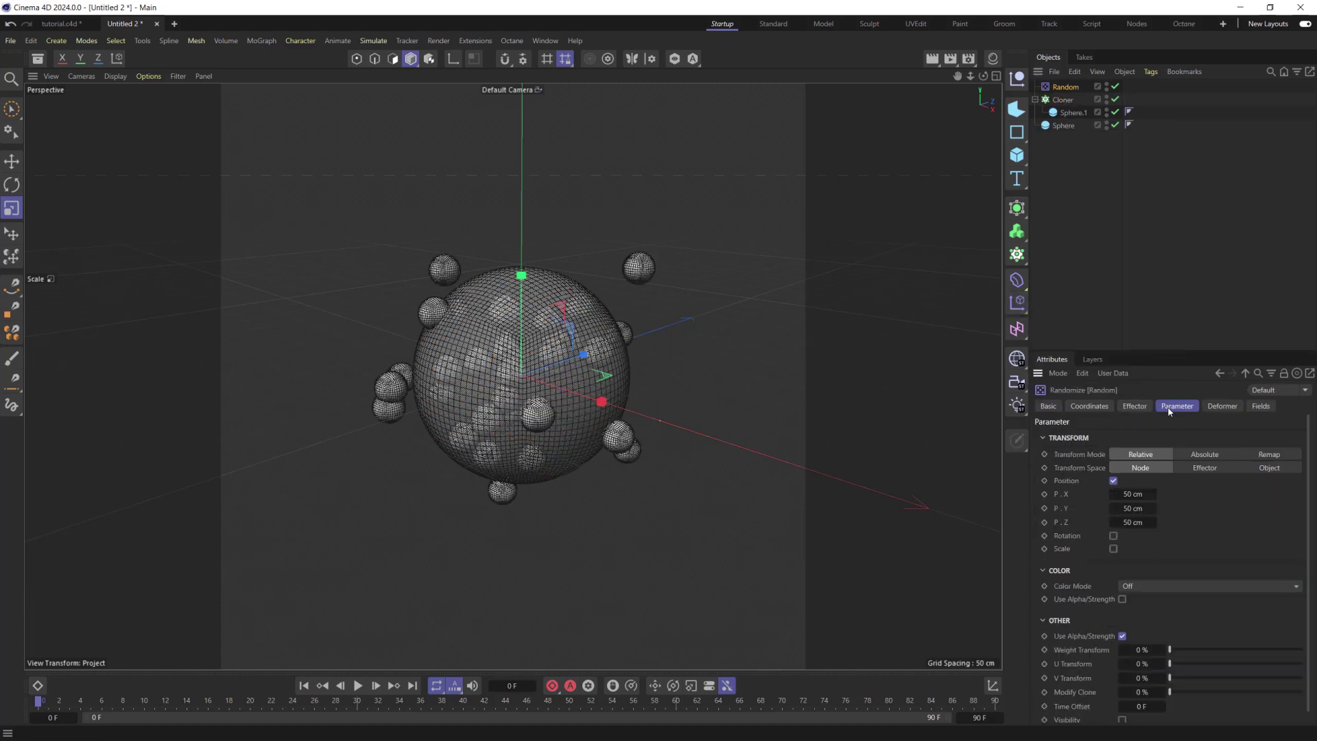
left_click(1113, 481)
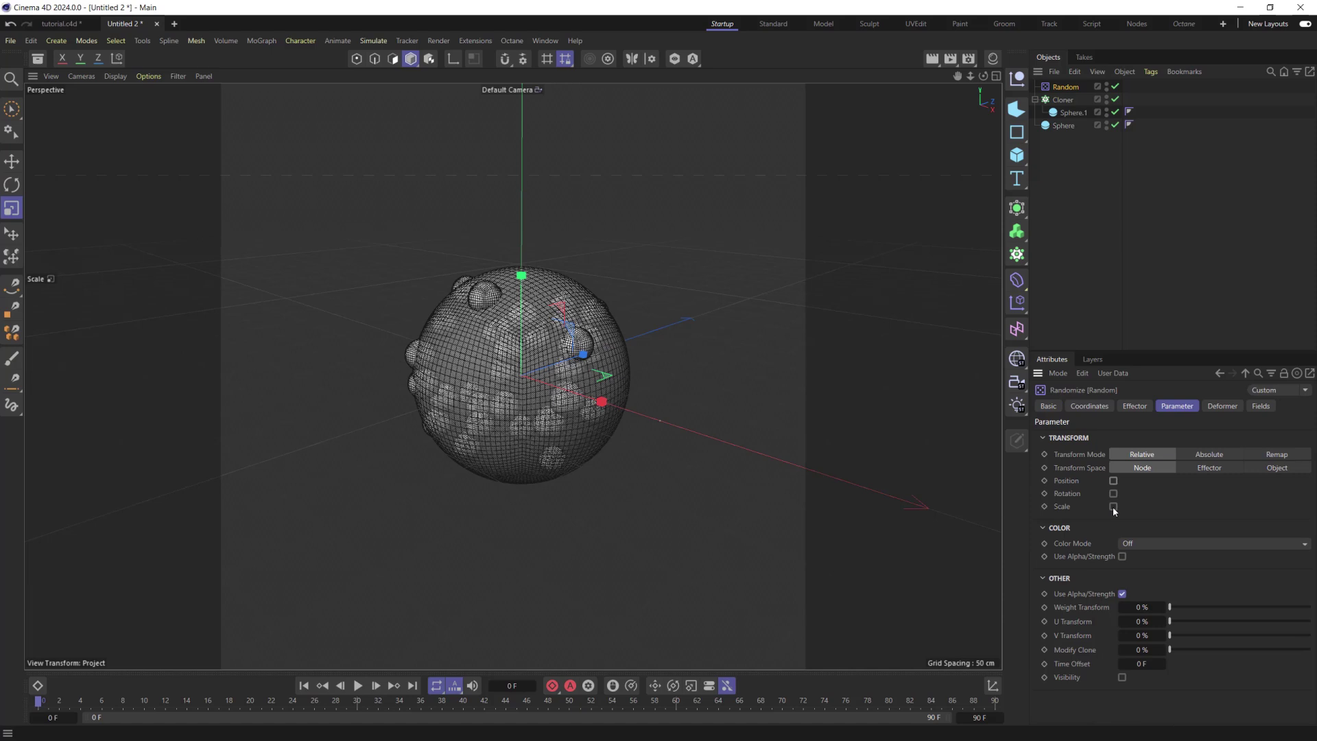
left_click(1113, 507)
left_click(1113, 520)
mouse_move(1132, 545)
left_mouse_down()
mouse_move(1152, 545)
mouse_move(1130, 545)
left_mouse_up()
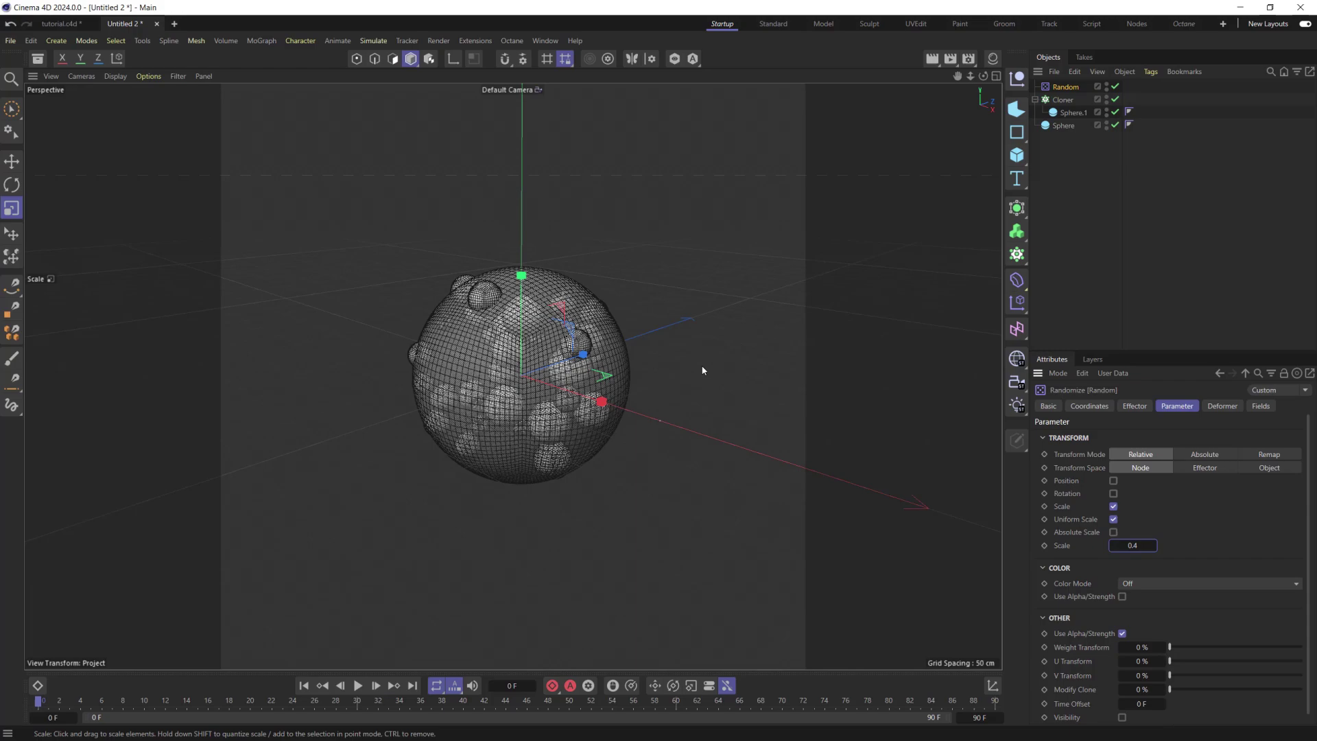
- Shrink Sphere.1 further to a 12.6685 cm radius
scroll(702, 370, "up", 5)
left_click_drag(522, 300, 563, 295, "alt")
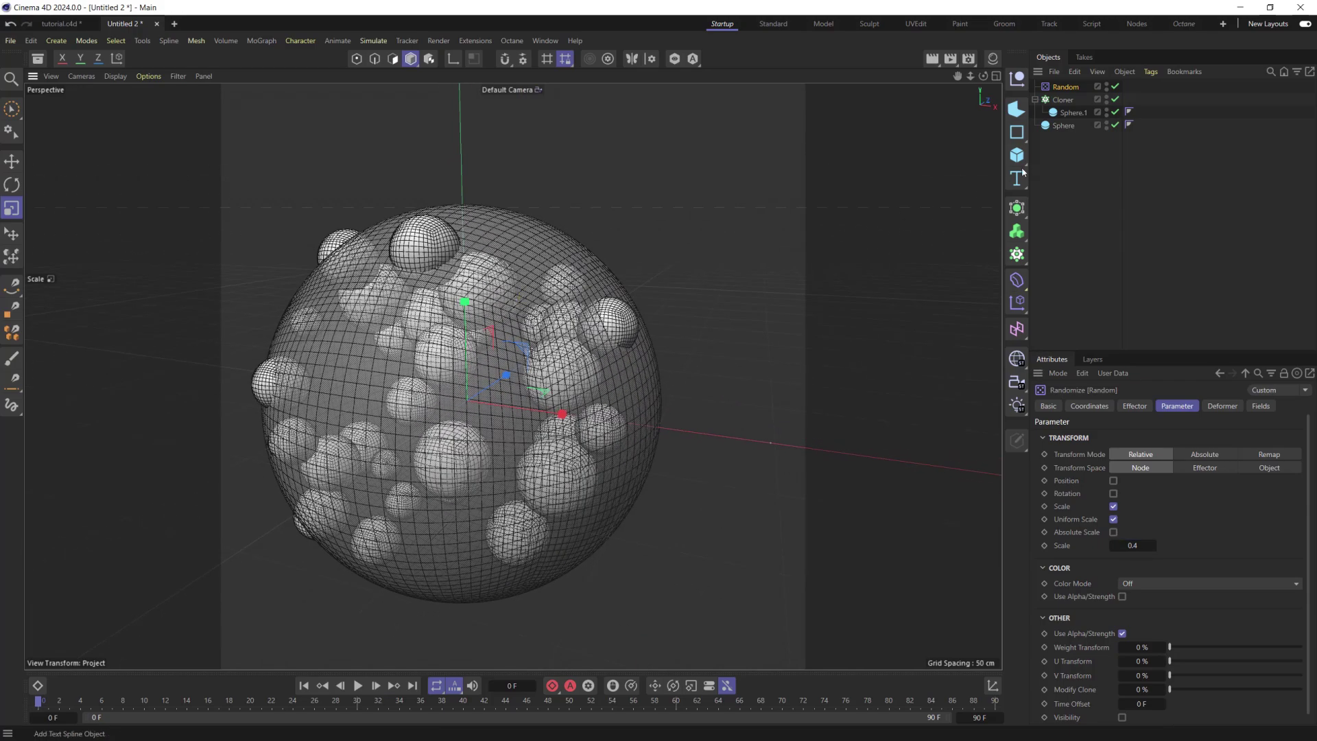
left_click(813, 212)
left_click_drag(814, 217, 757, 251)
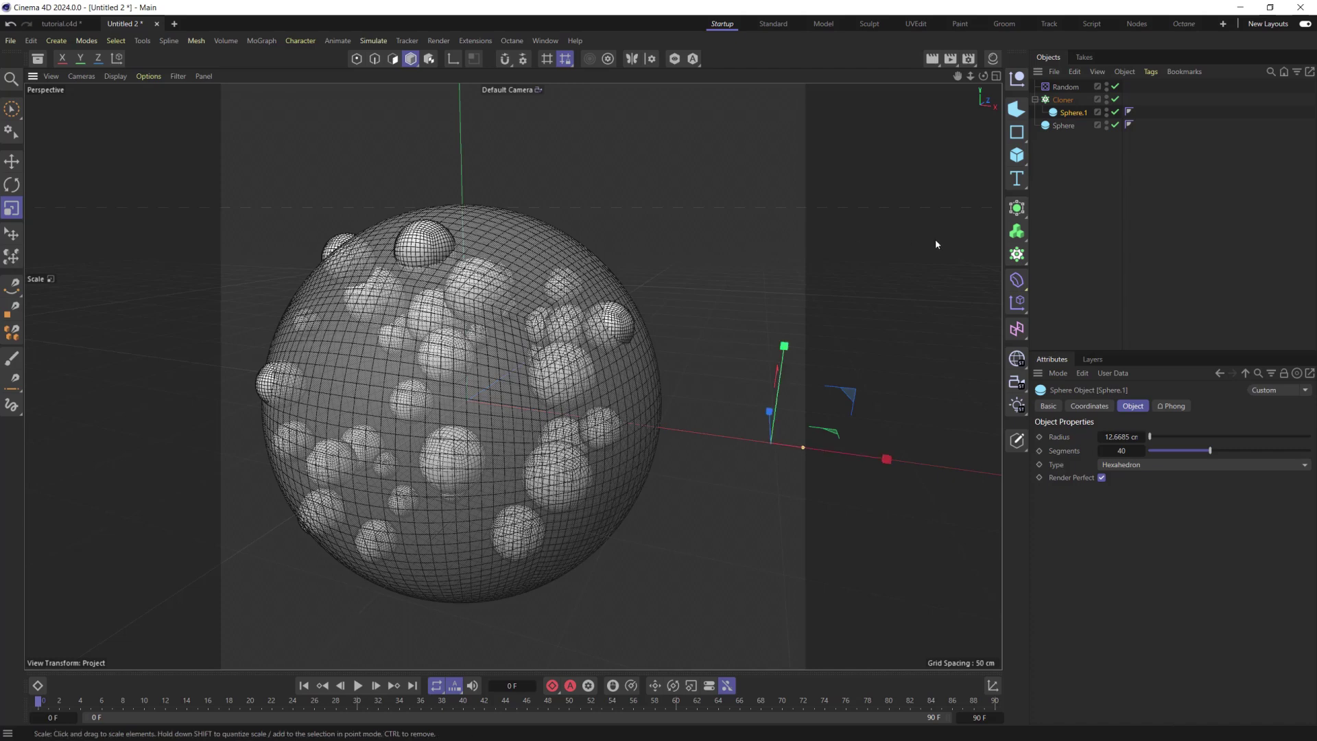
- Hide the big Sphere, bake the Cloner with Current State to Object, and disable the original Cloner
double_click(1107, 124)
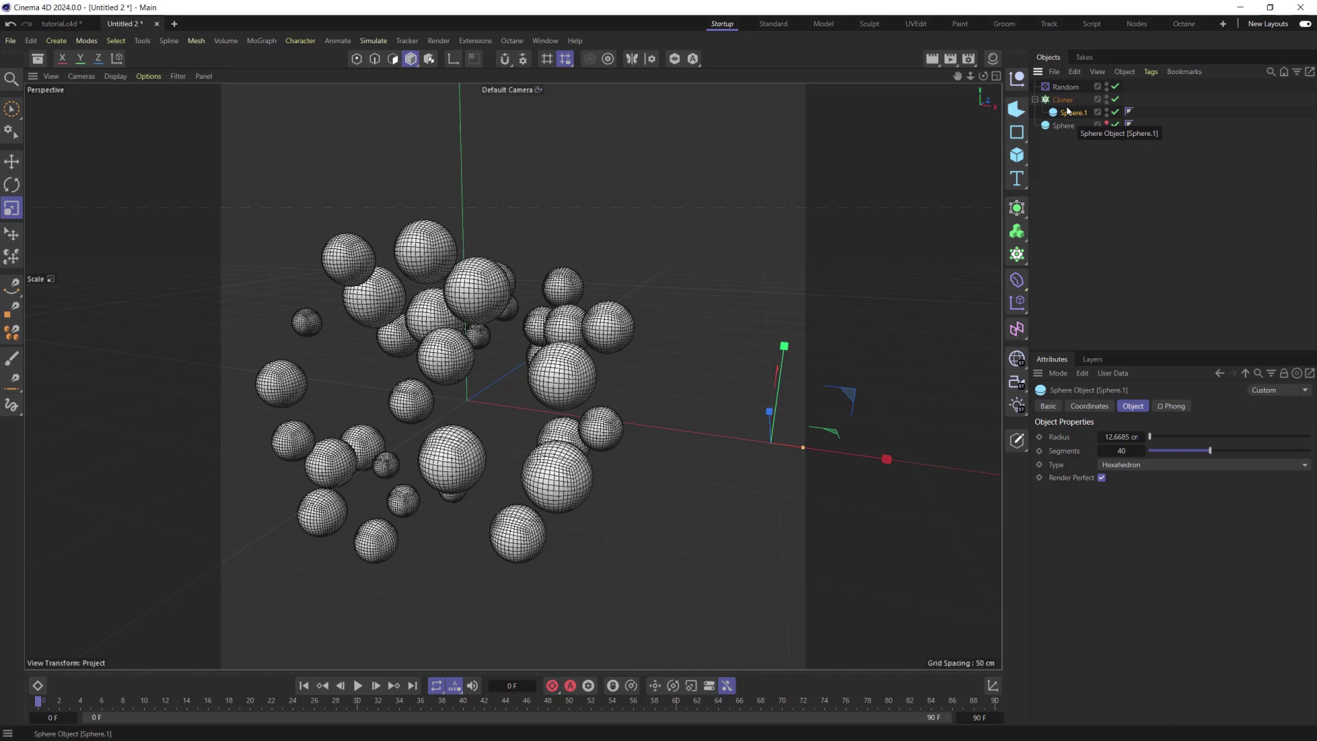
left_click(1064, 100)
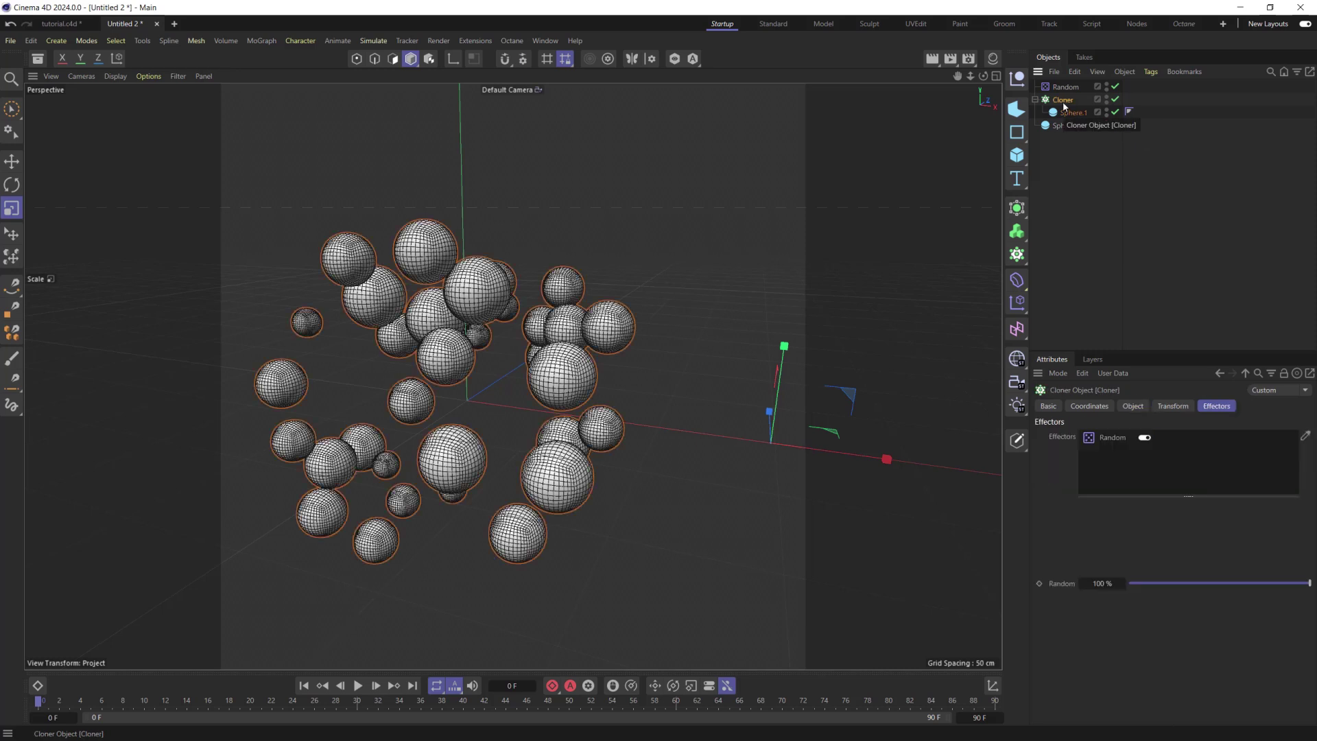
right_click(1064, 105)
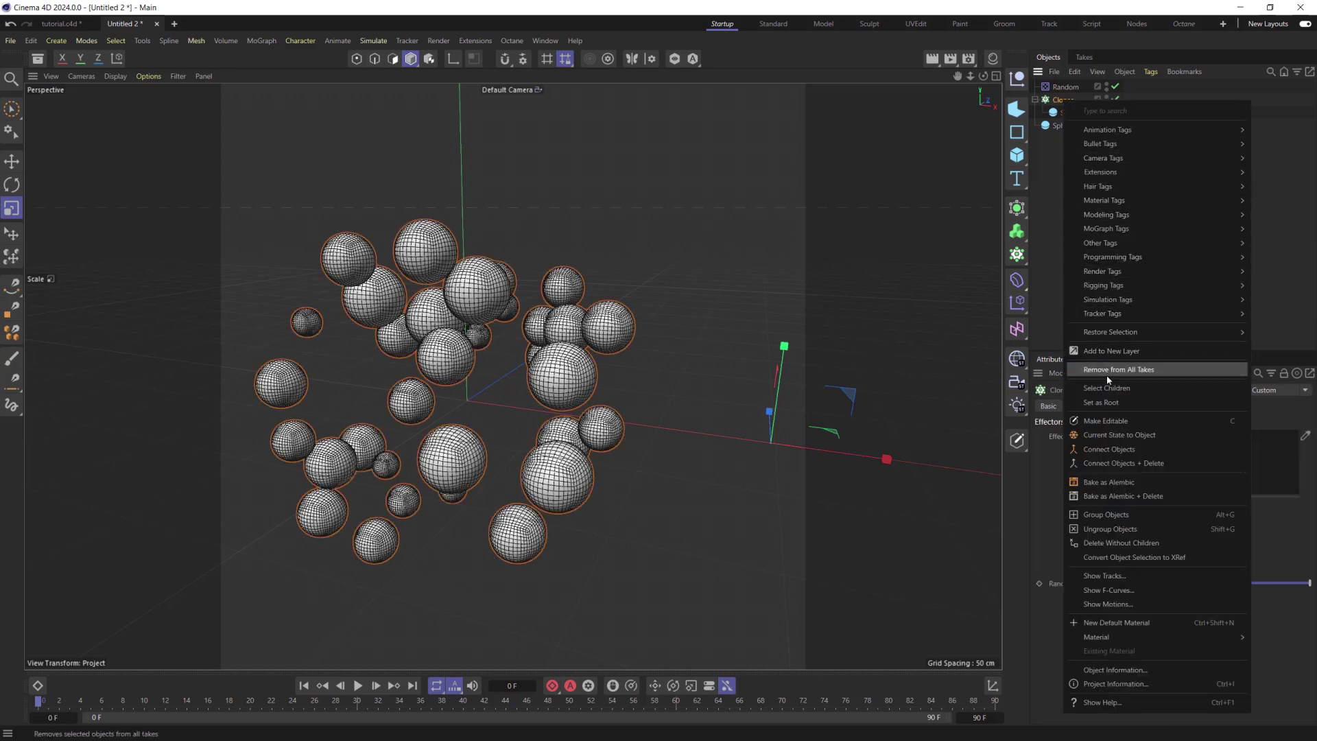
left_click(1120, 436)
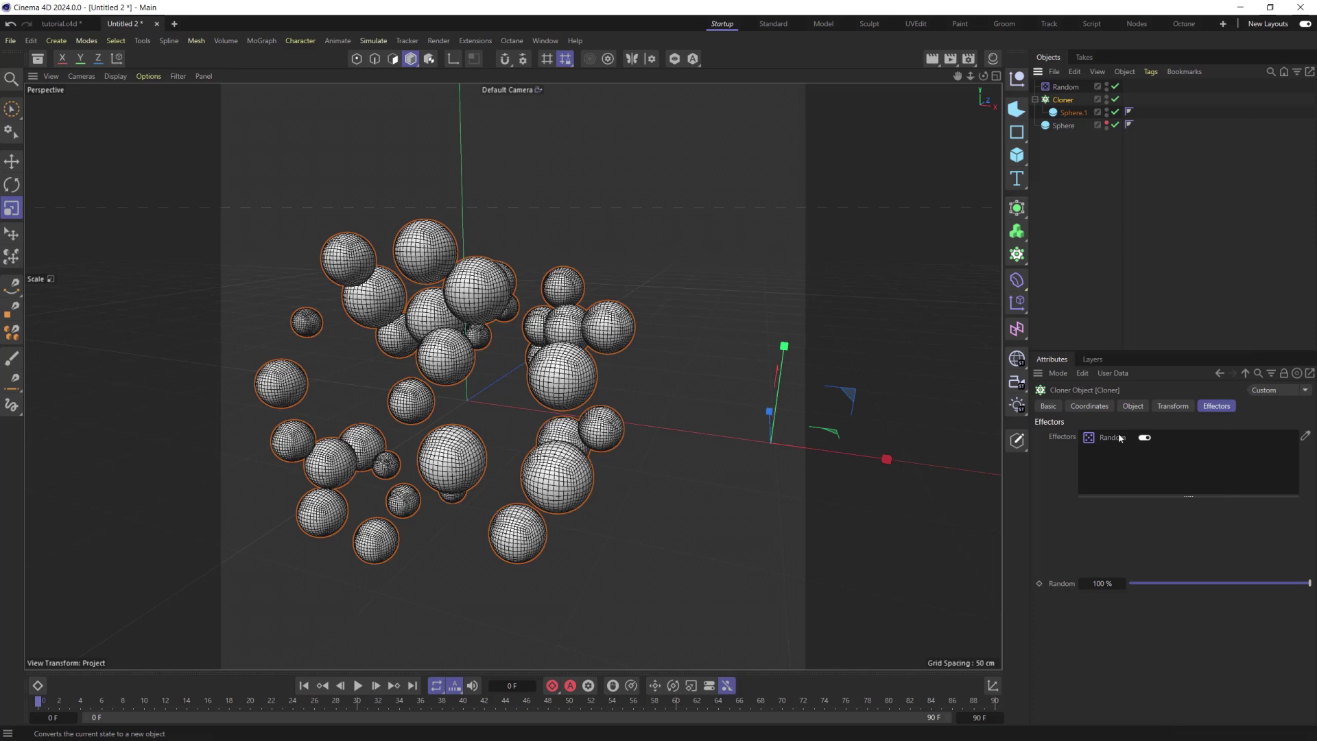
left_click(1110, 100)
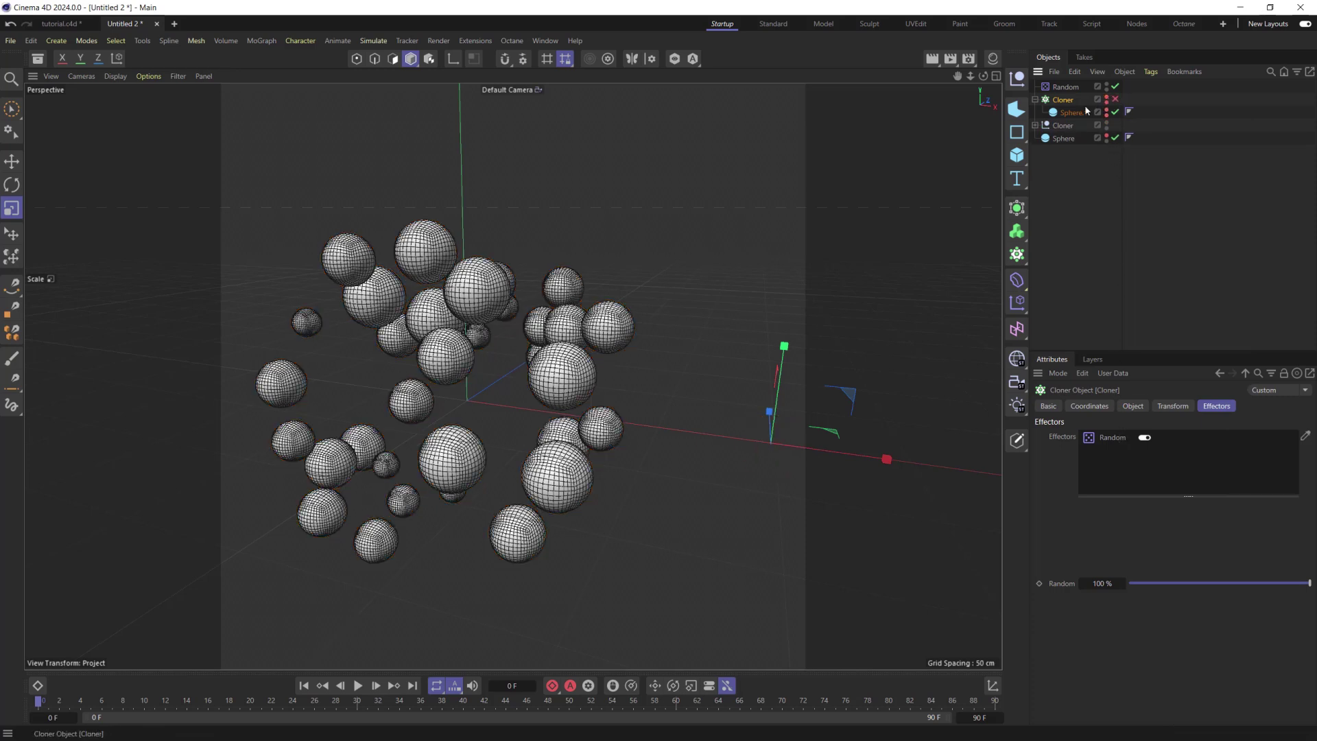
- Expand the new Cloner copy and select all 35 sphere children
left_click(1036, 126)
left_click(1067, 140)
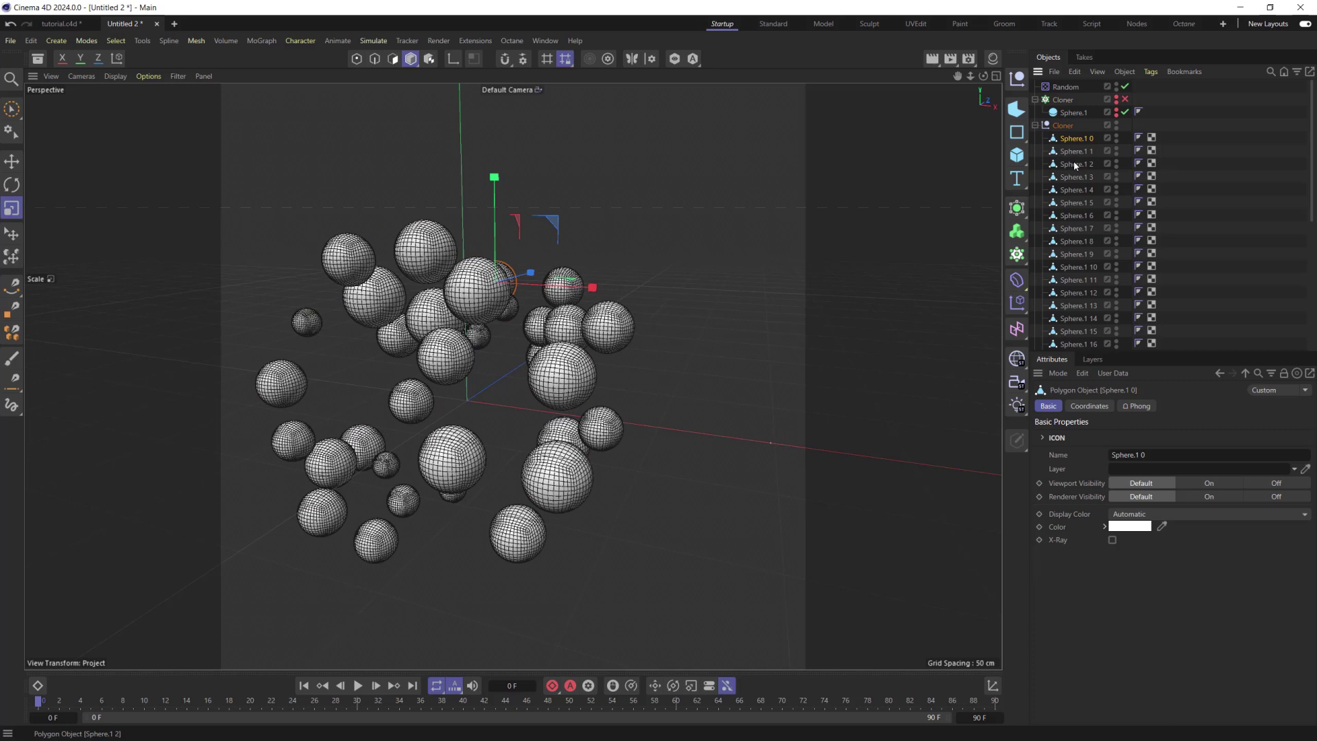
scroll(1074, 165, "down", 5)
left_click(1087, 337, "shift")
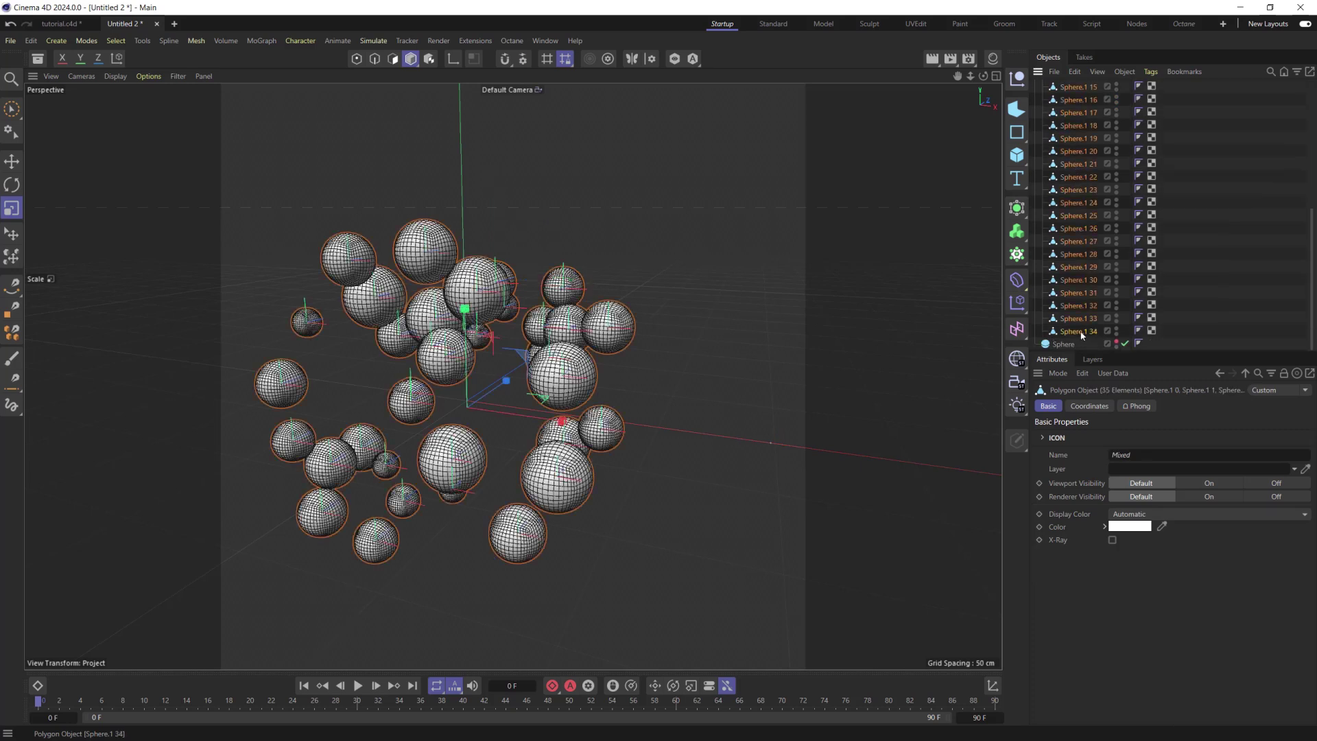
- Pull the spheres into a tight cluster with Dynamic Place and unhide the outer sphere
left_click(142, 41)
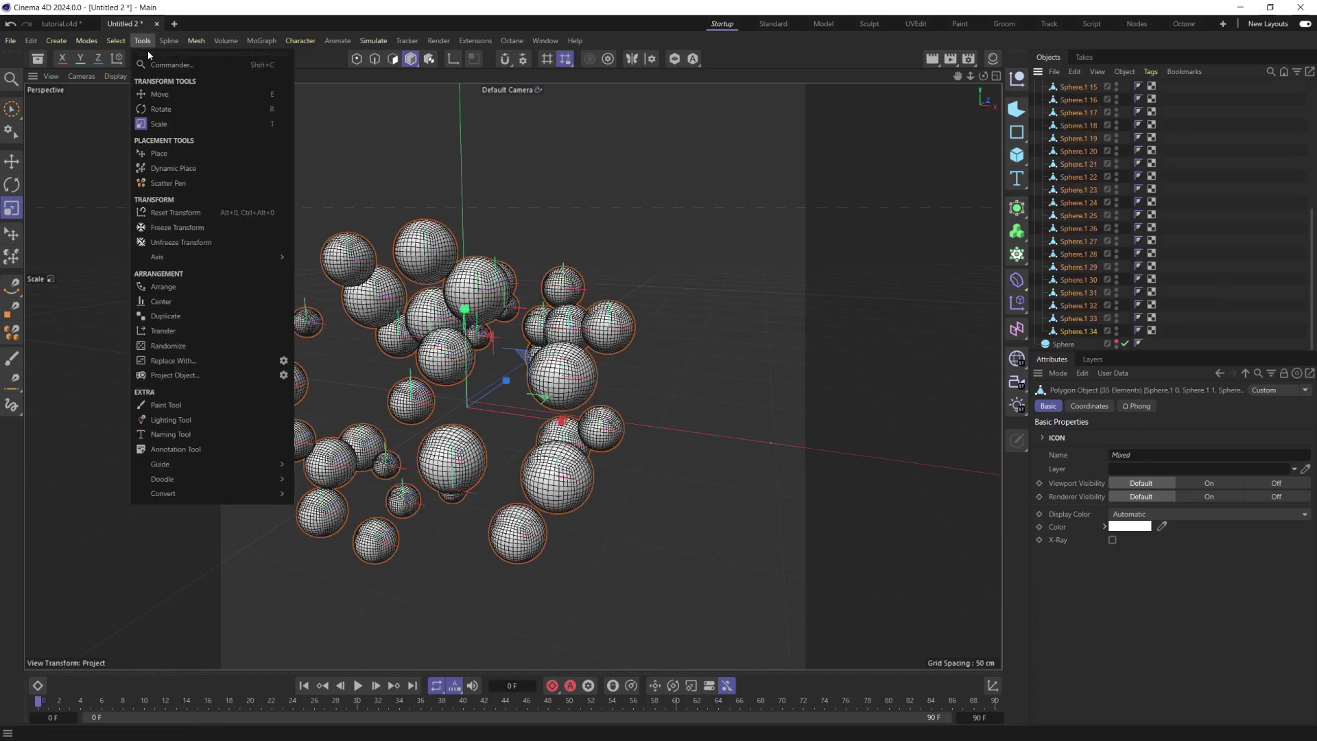
left_click(174, 168)
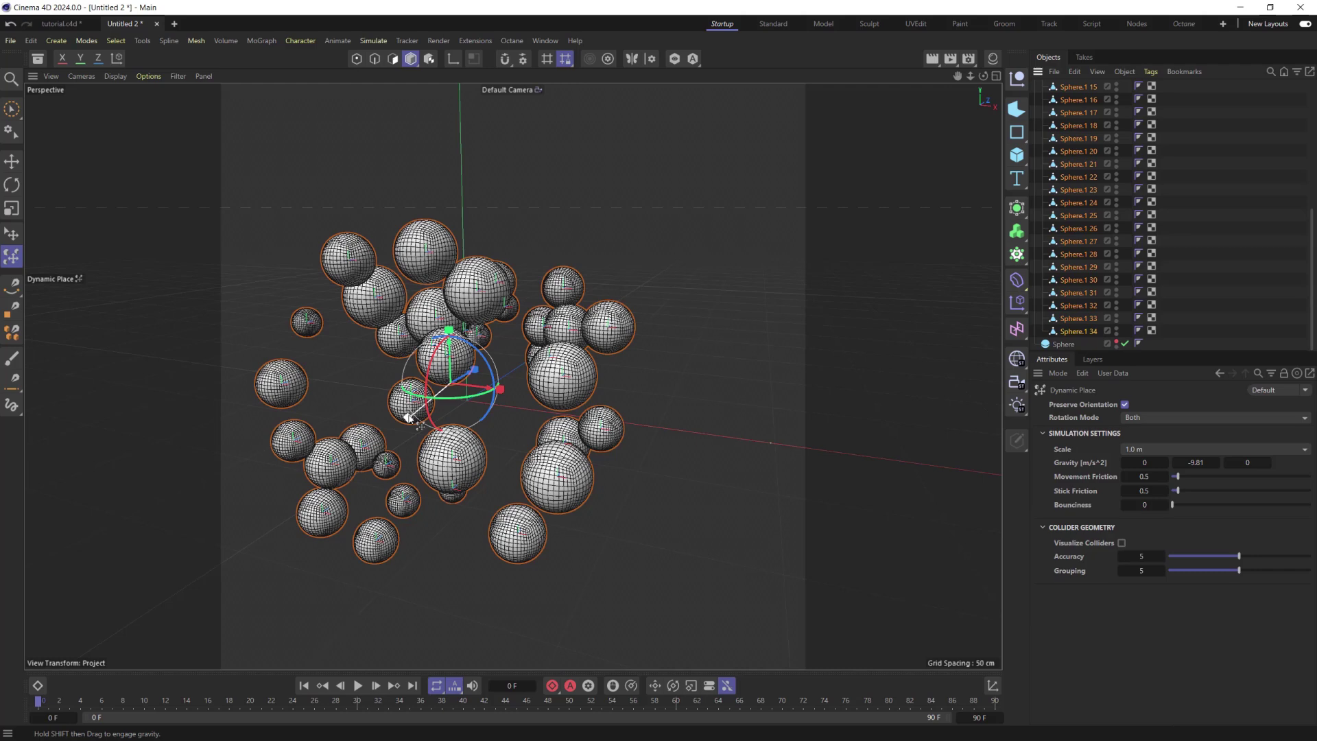
left_click_drag(409, 417, 409, 416)
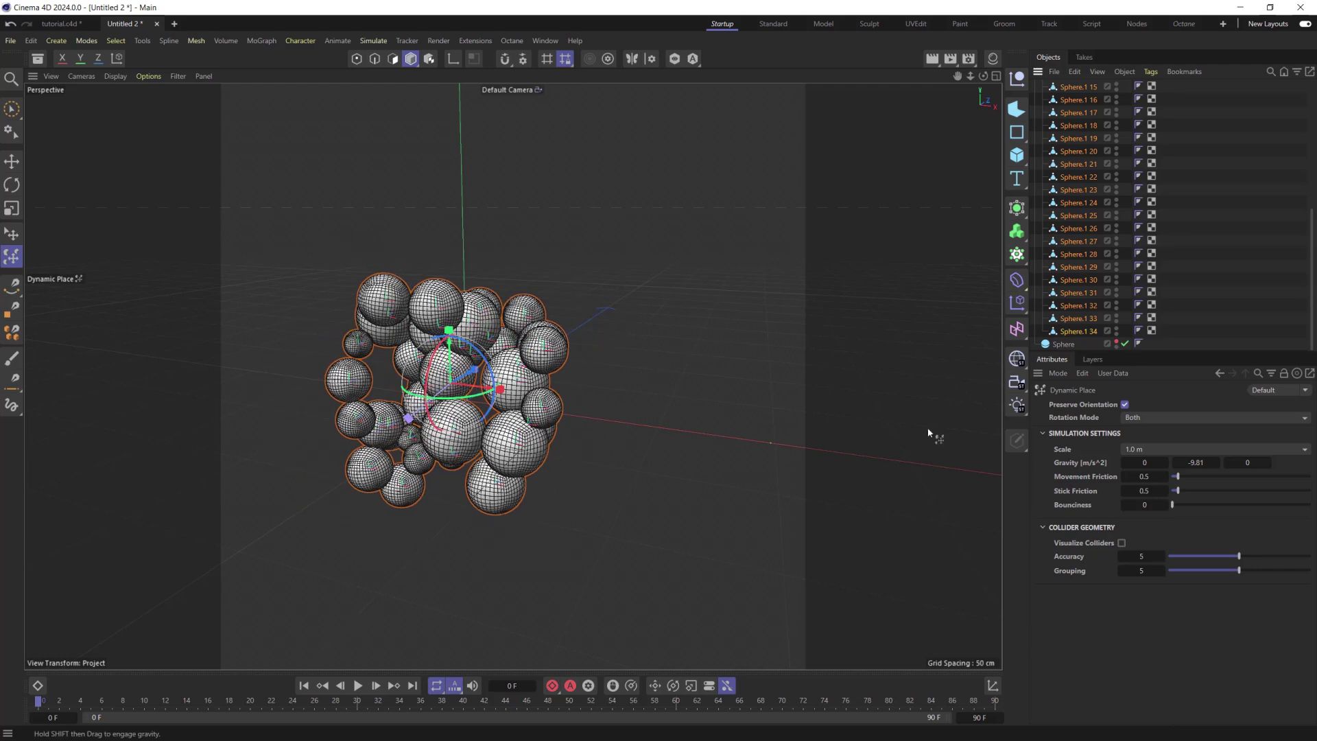
scroll(1070, 206, "up", 5)
left_click(1036, 126)
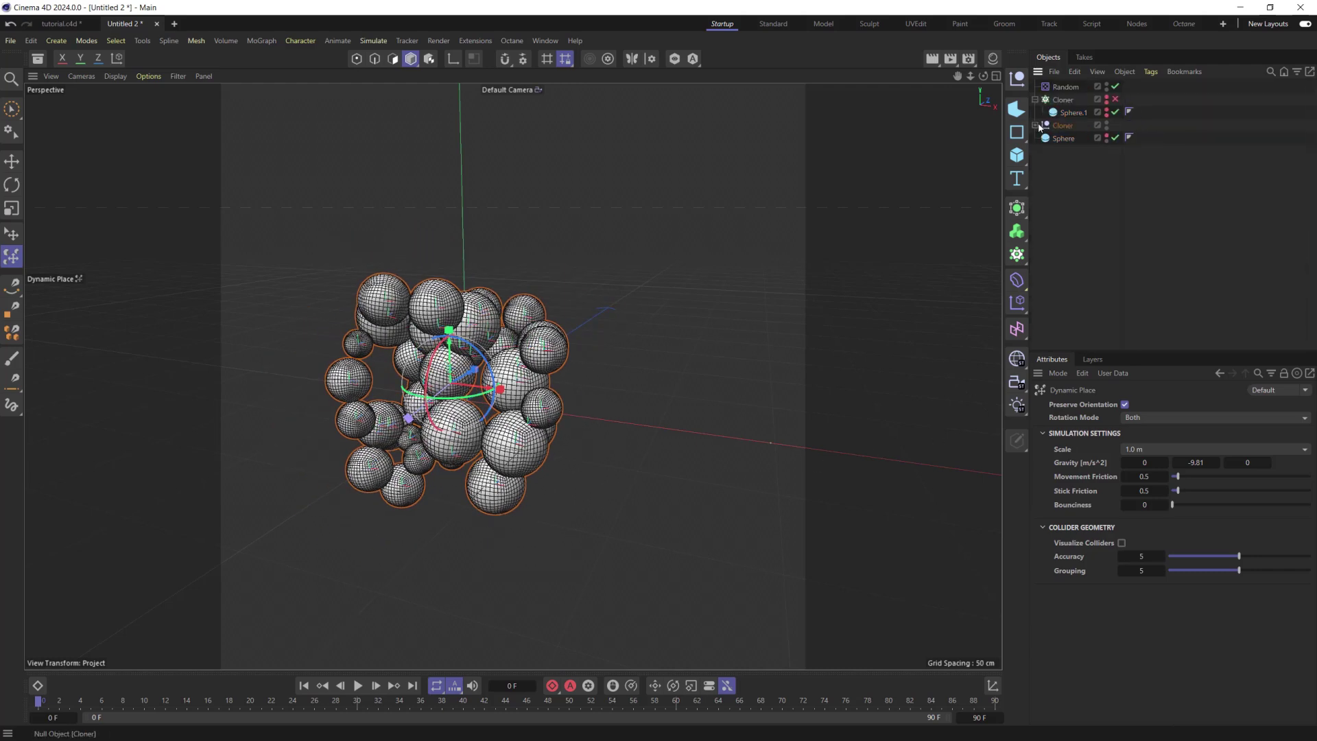
left_click(1107, 136)
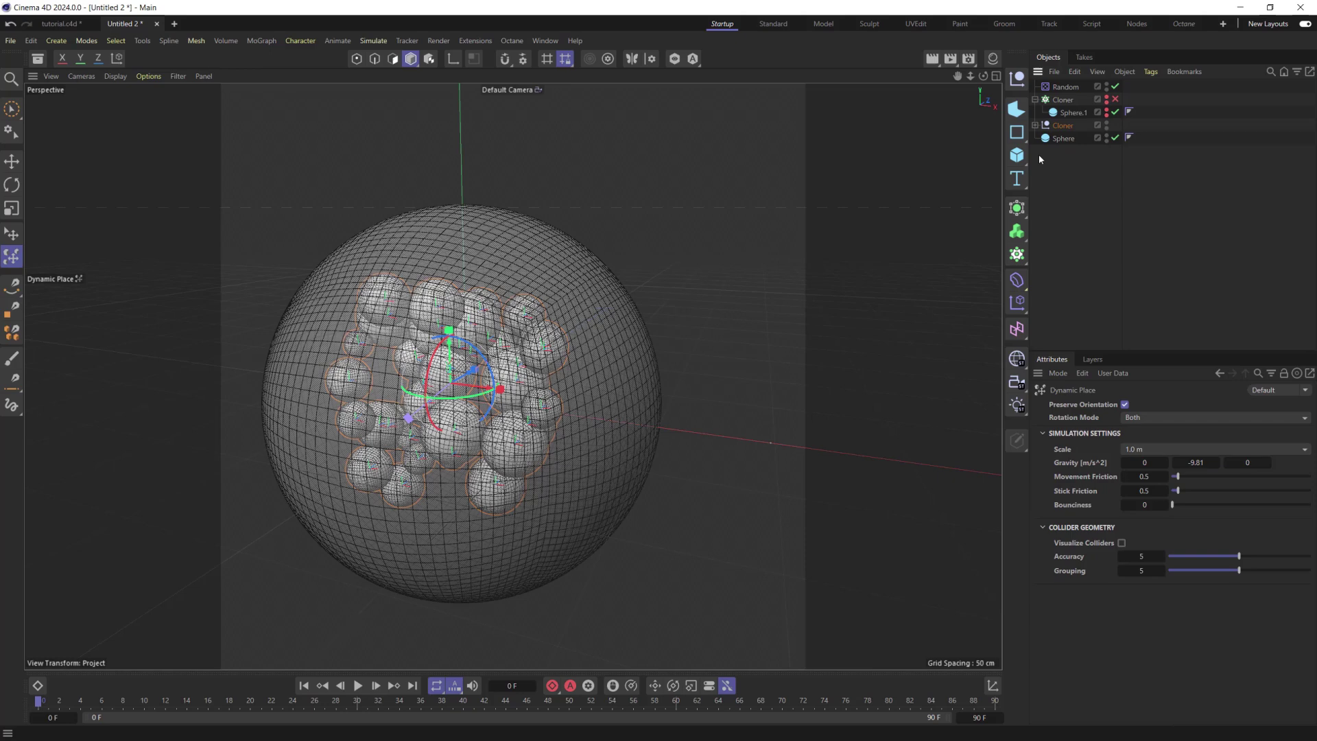
- Move the ball cluster to the outer sphere's centre using the Top and side views
middle_click(751, 195)
middle_click(761, 311)
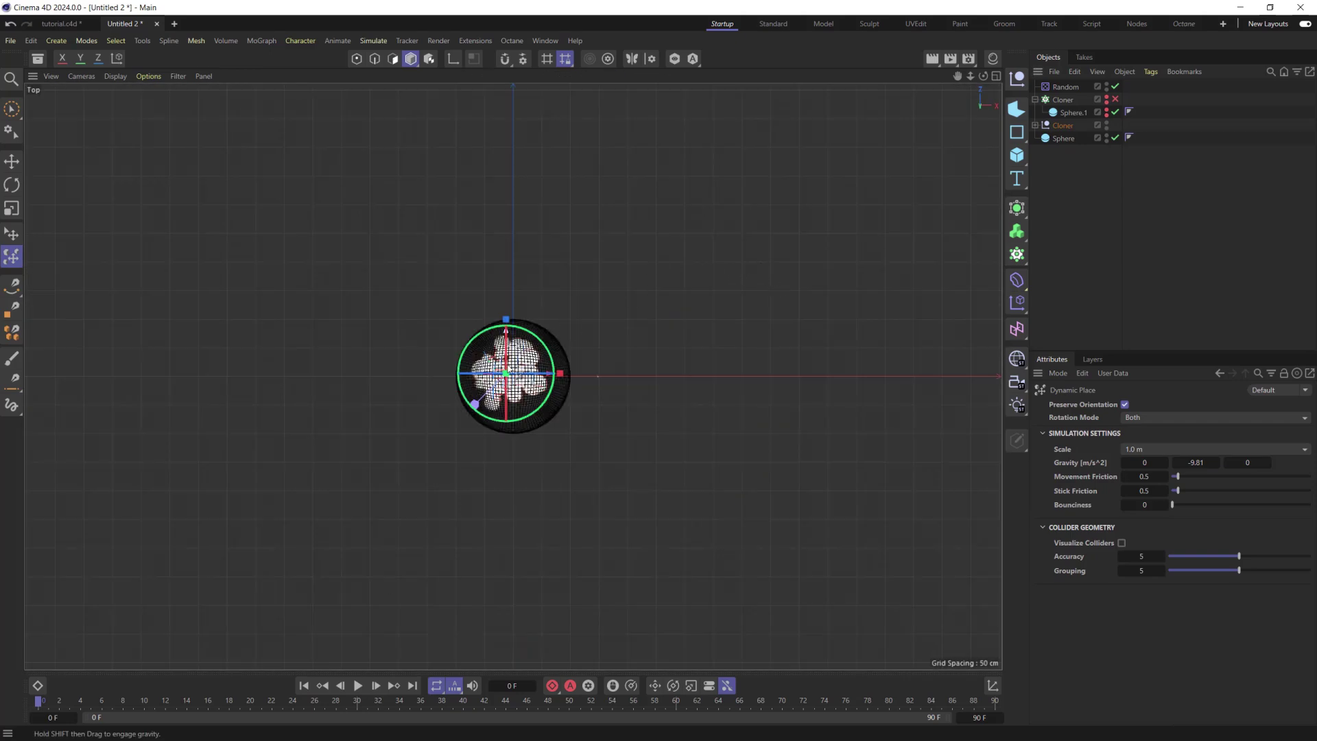
scroll(498, 364, "up", 6)
key("e")
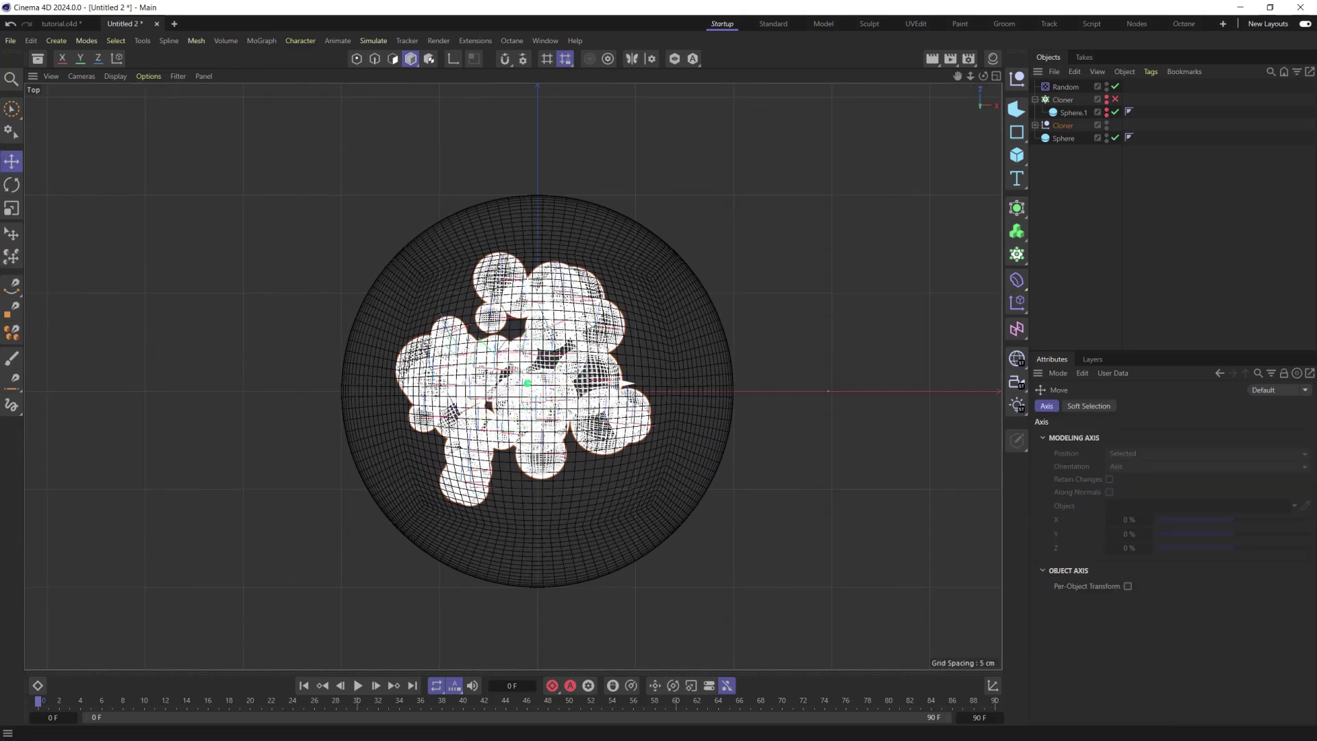
left_click_drag(592, 327, 610, 347)
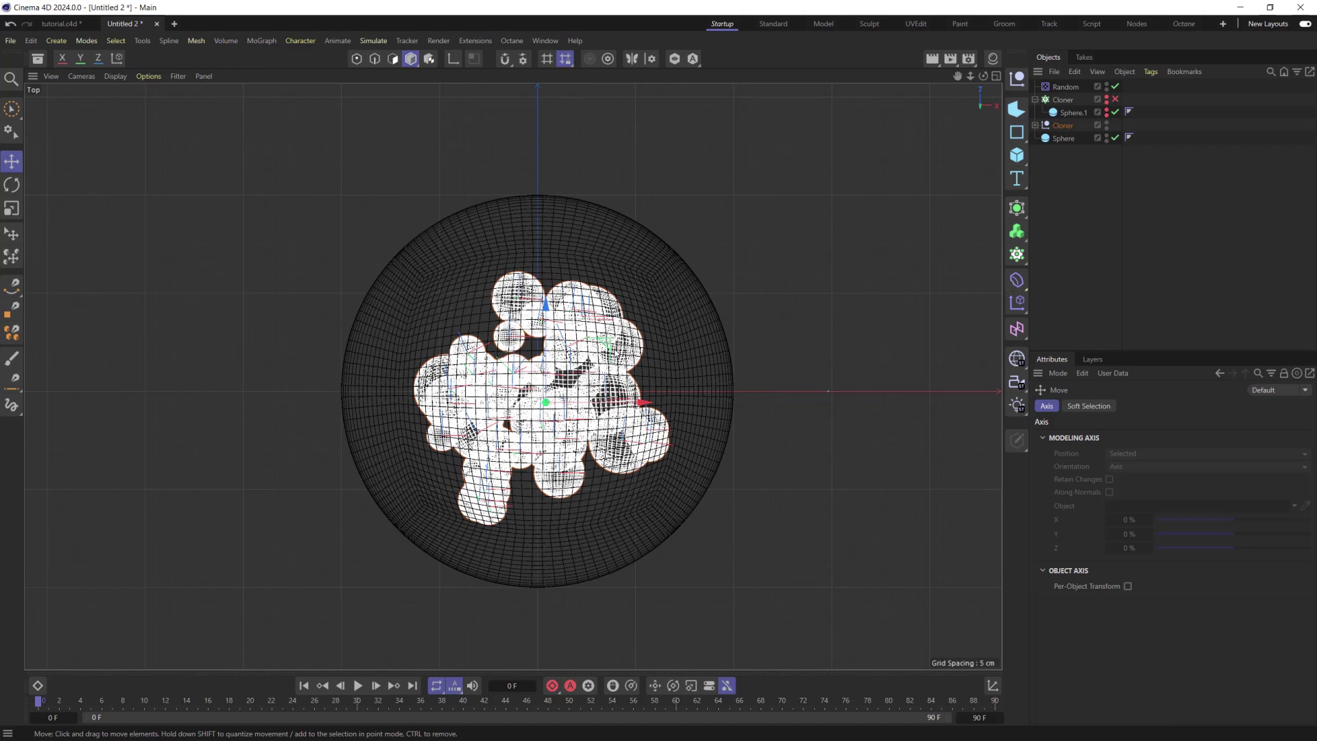
middle_click(396, 476)
middle_click(278, 514)
scroll(561, 363, "up", 5)
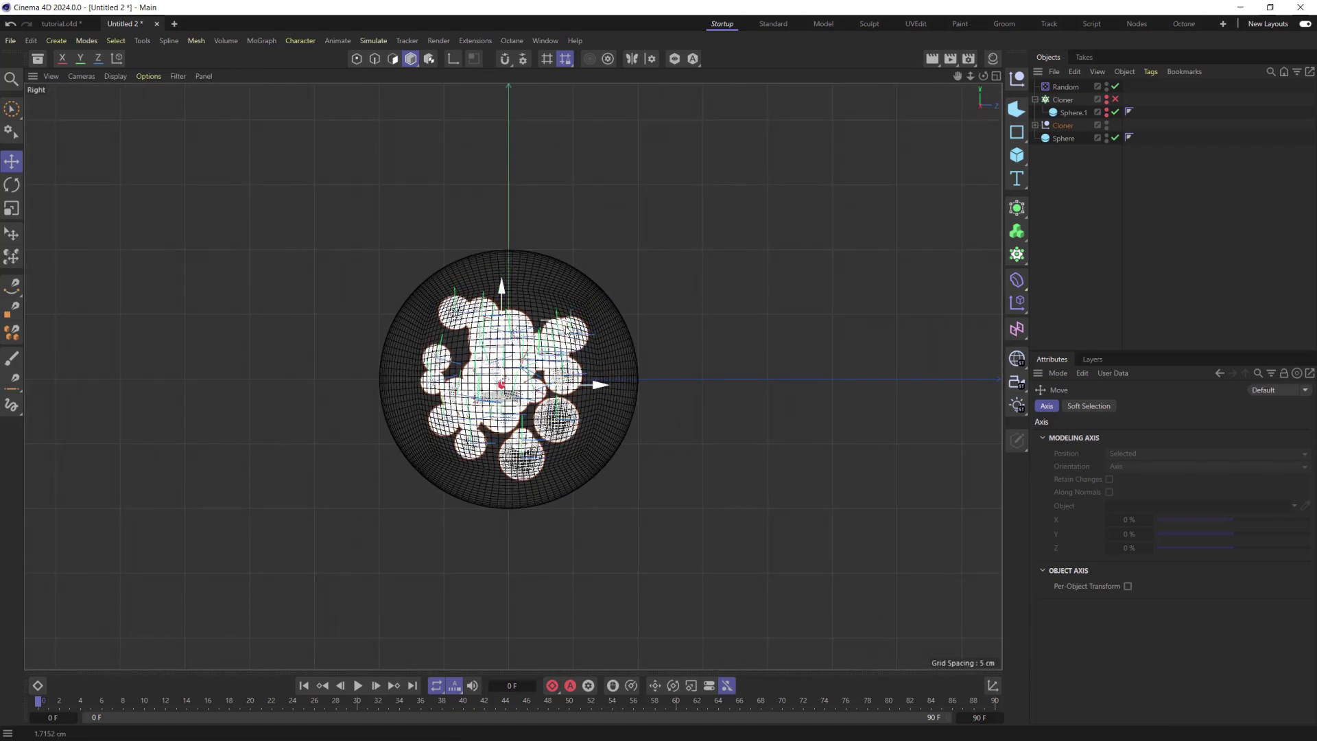
middle_click(471, 337)
middle_click(290, 272)
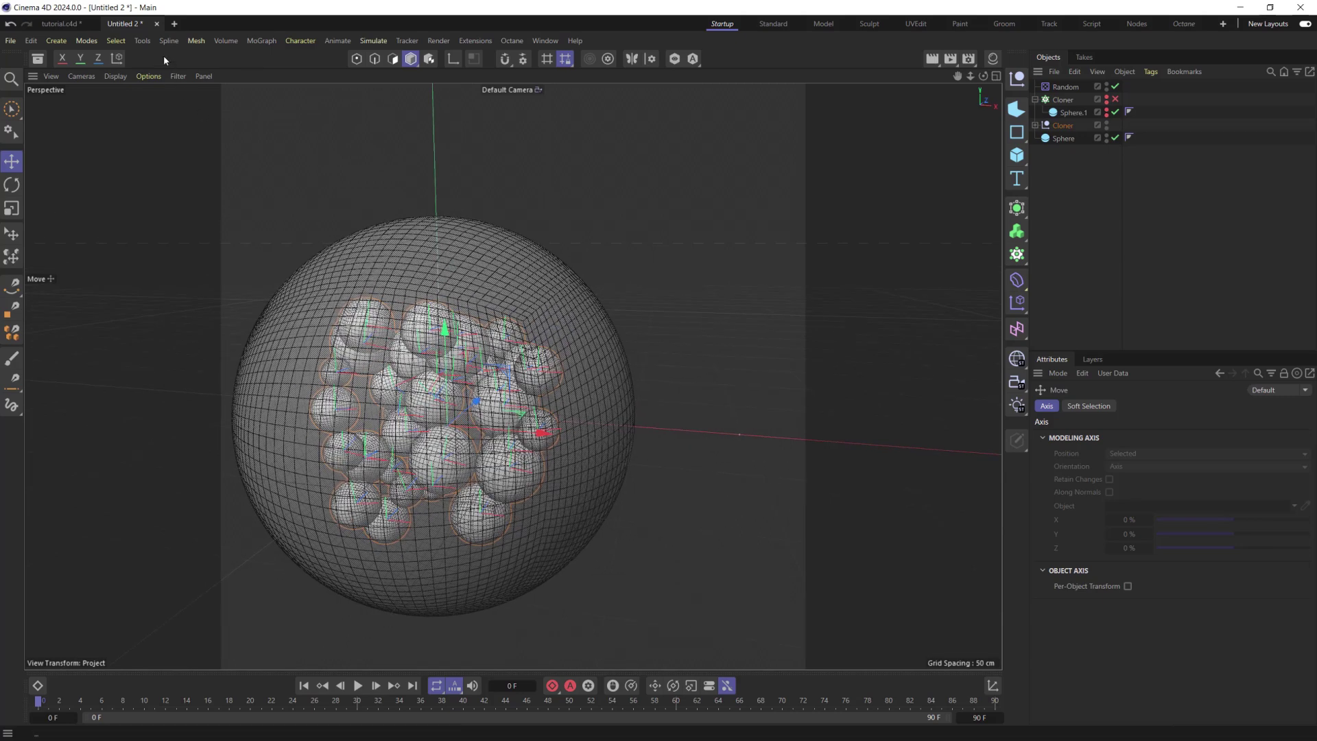
left_click(142, 40)
- Spread the balls apart with Dynamic Place to fill the outer sphere, then hide the sphere
left_click(172, 168)
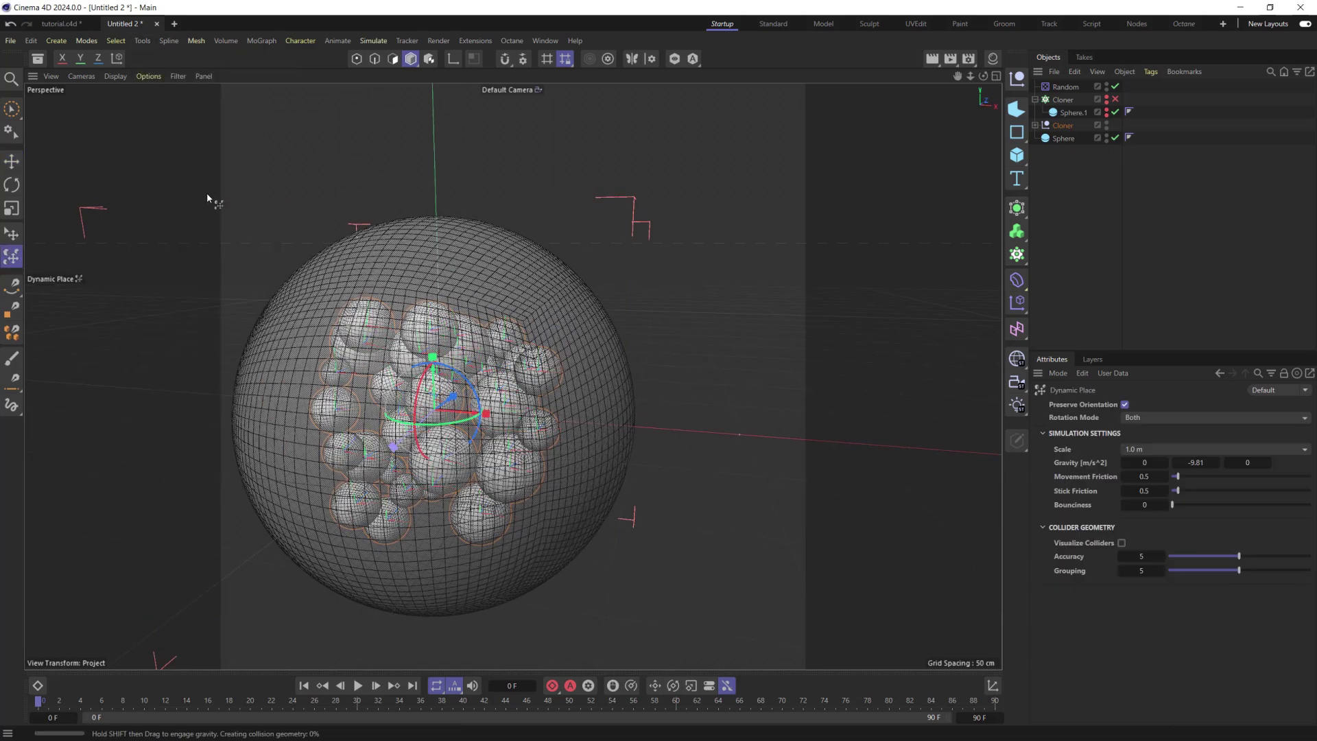
left_click_drag(394, 447, 385, 447)
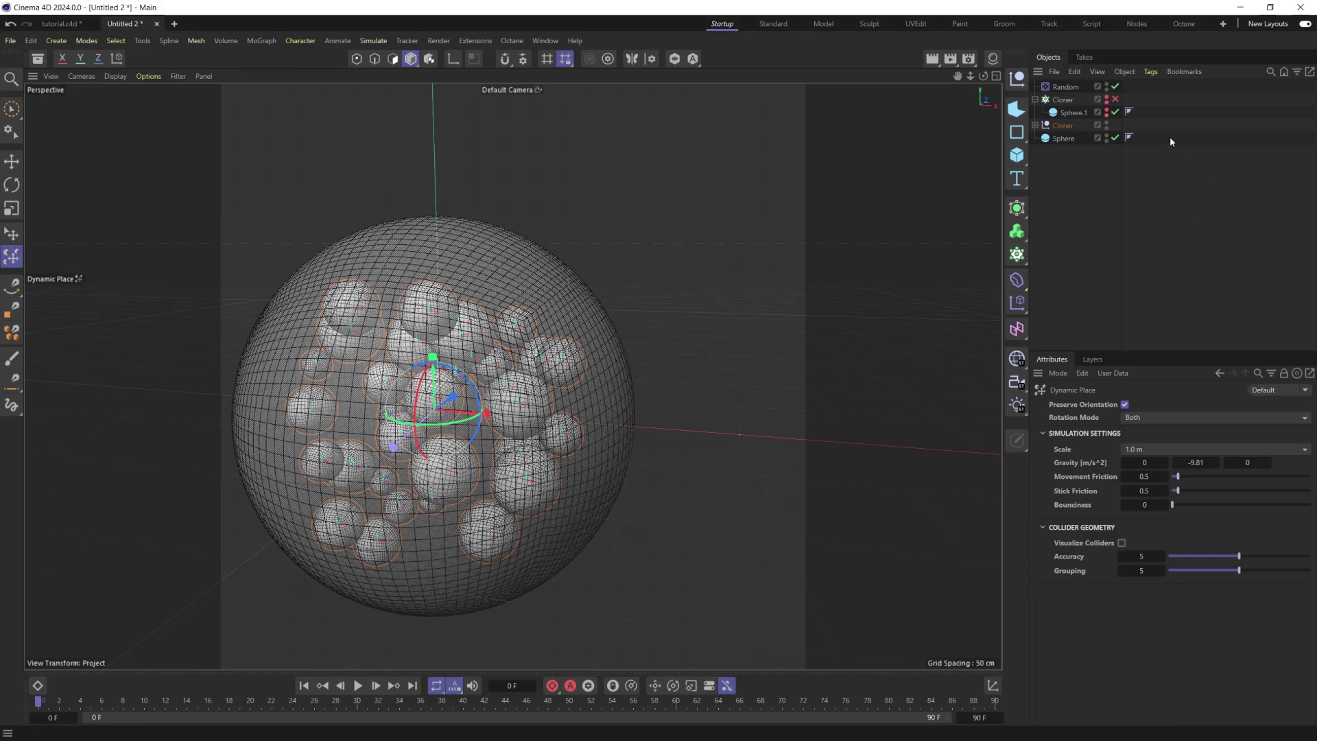
left_click(1106, 134)
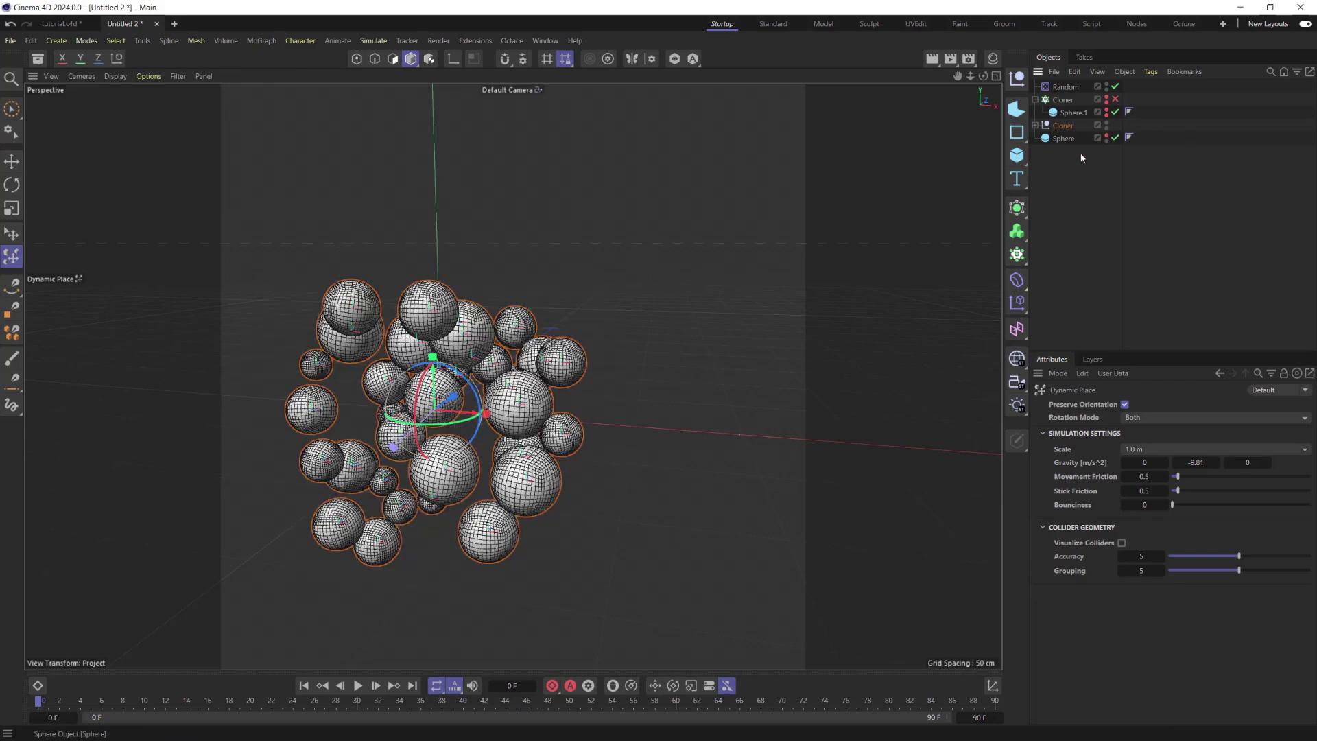
mouse_move(494, 412)
left_mouse_down("alt")
mouse_move(323, 373)
mouse_move(611, 308)
mouse_move(670, 446)
mouse_move(771, 351)
mouse_move(690, 353)
left_mouse_up("alt")
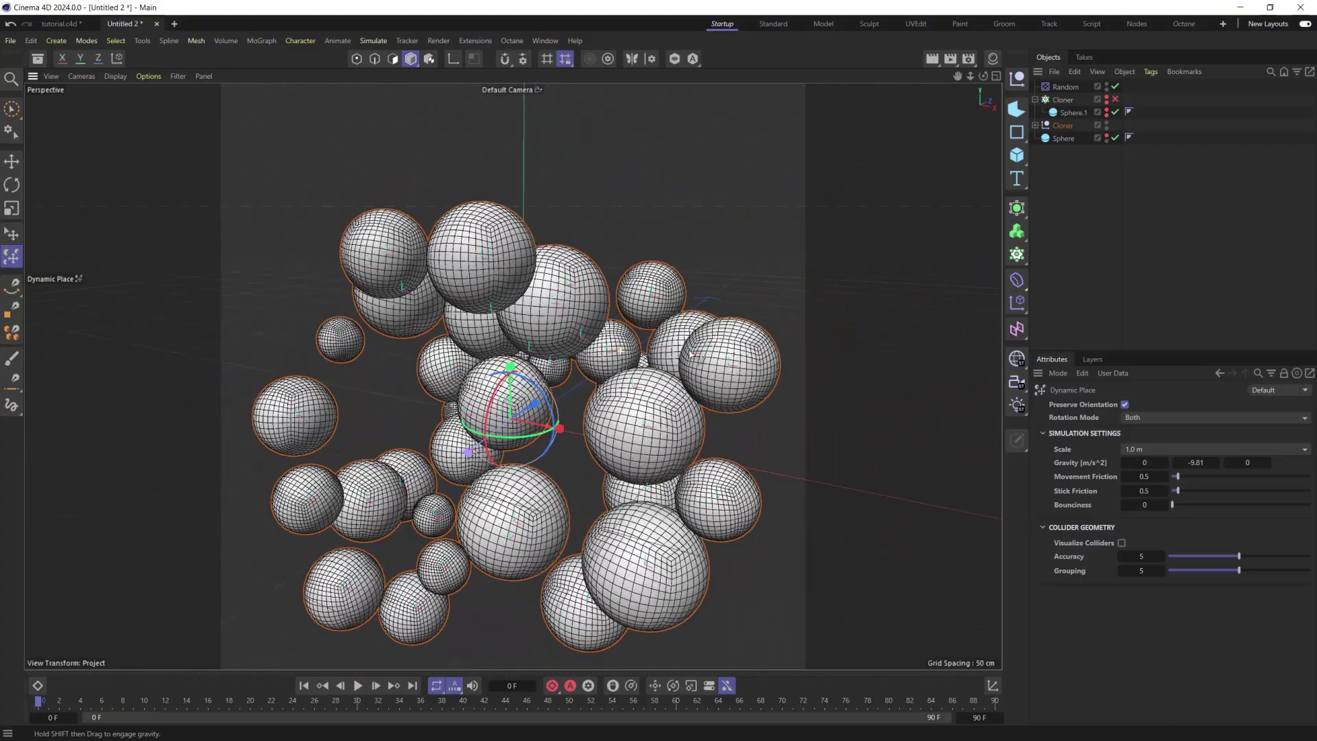
scroll(567, 478, "down", 4)
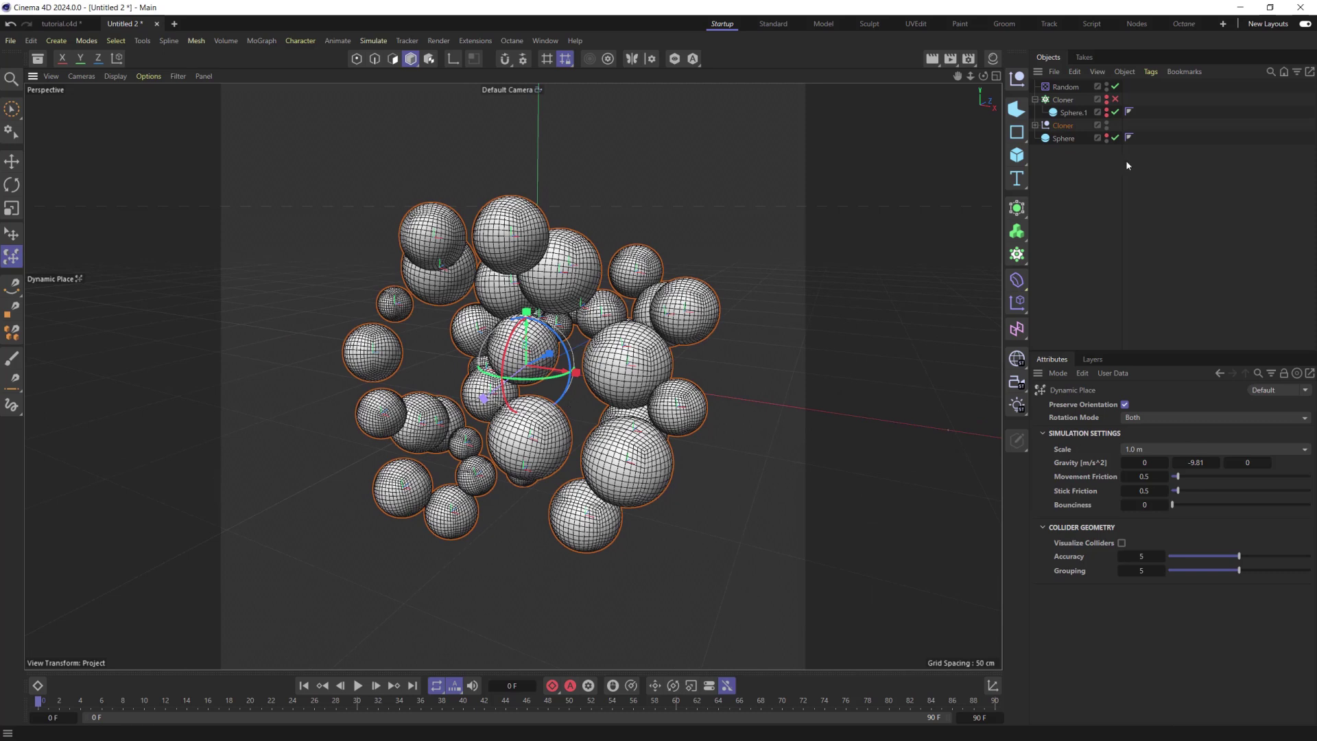
- Delete the original Cloner and the Random effector
left_click(1062, 100)
key("Delete")
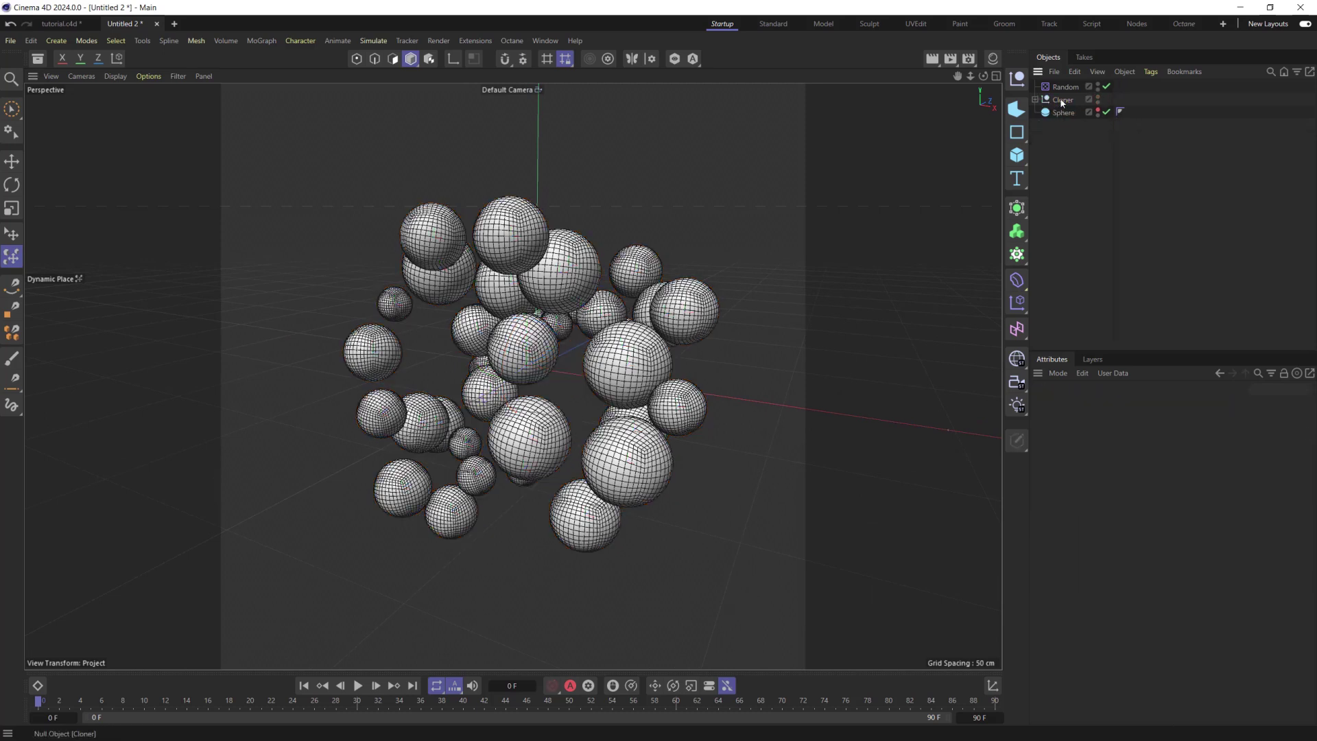
left_click(1065, 87)
key("Delete")
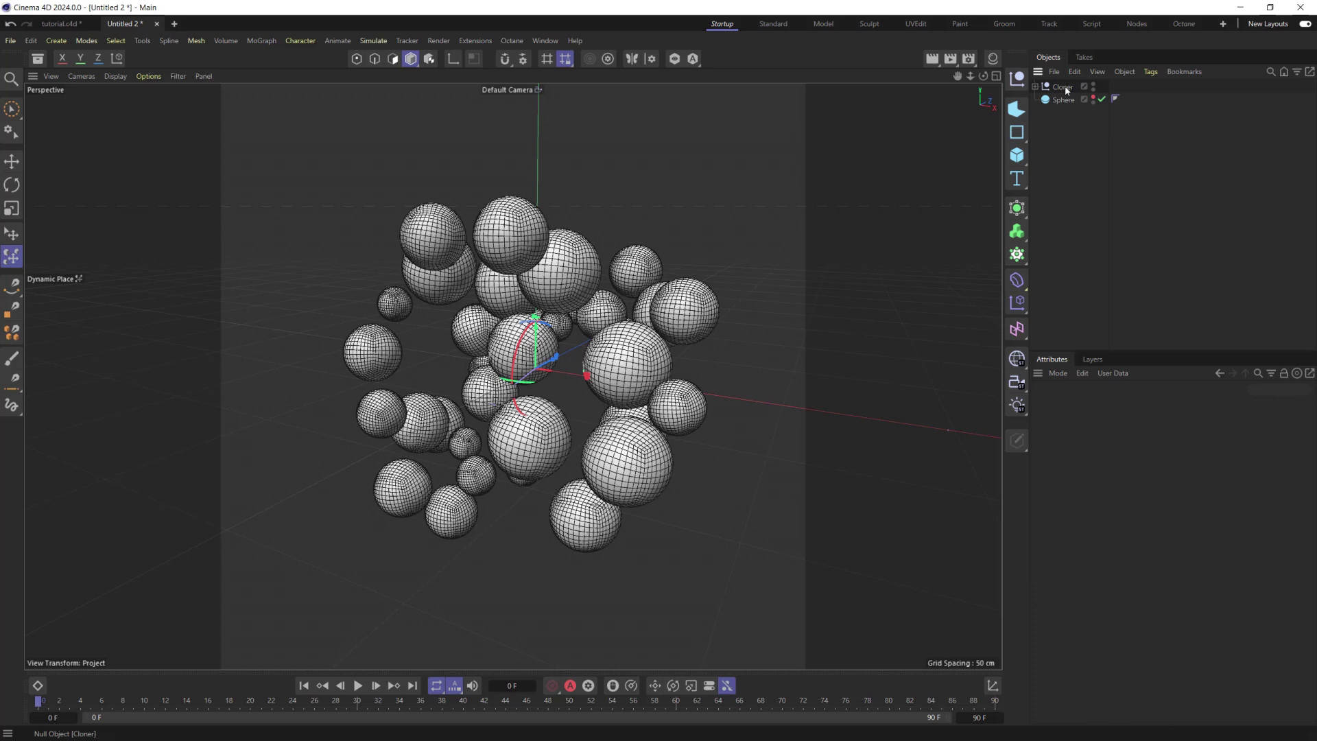
- Rename the remaining ball group to 'Balls' and switch to the Octane layout
double_click(1065, 87)
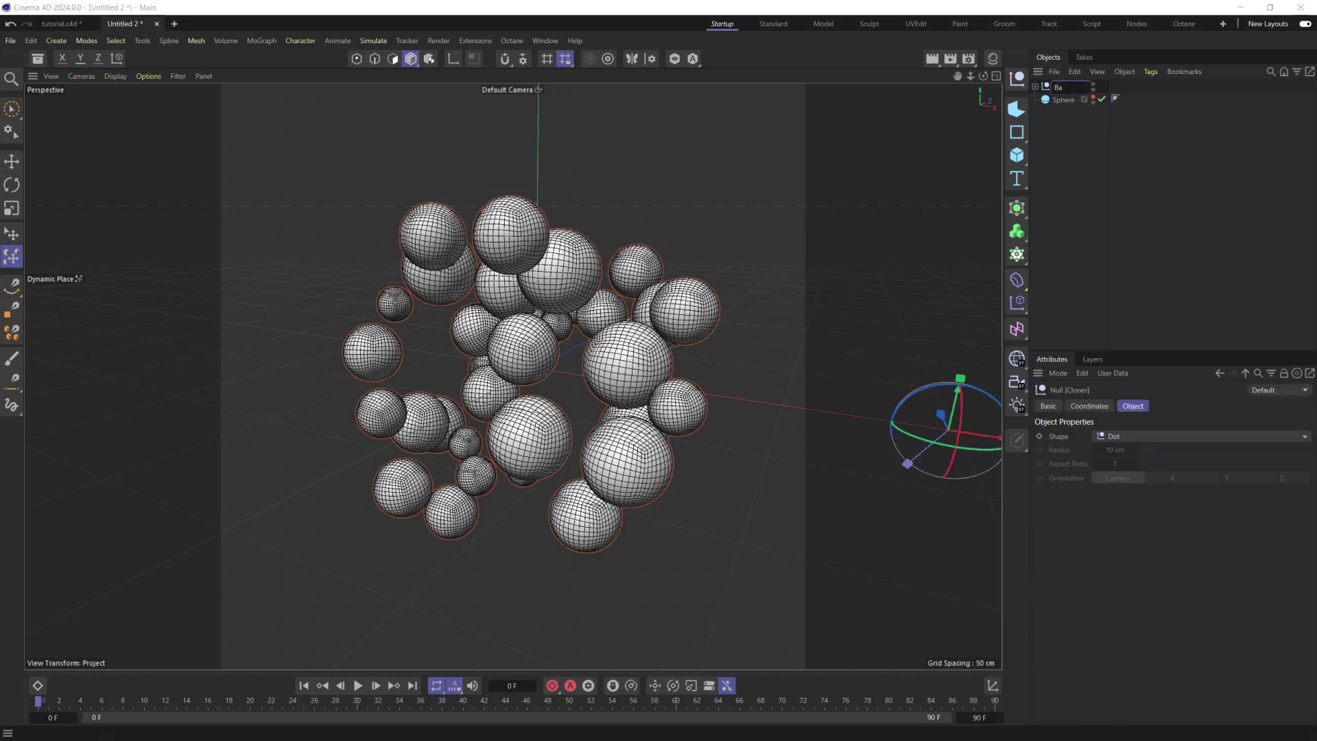
type("Balls")
key("Return")
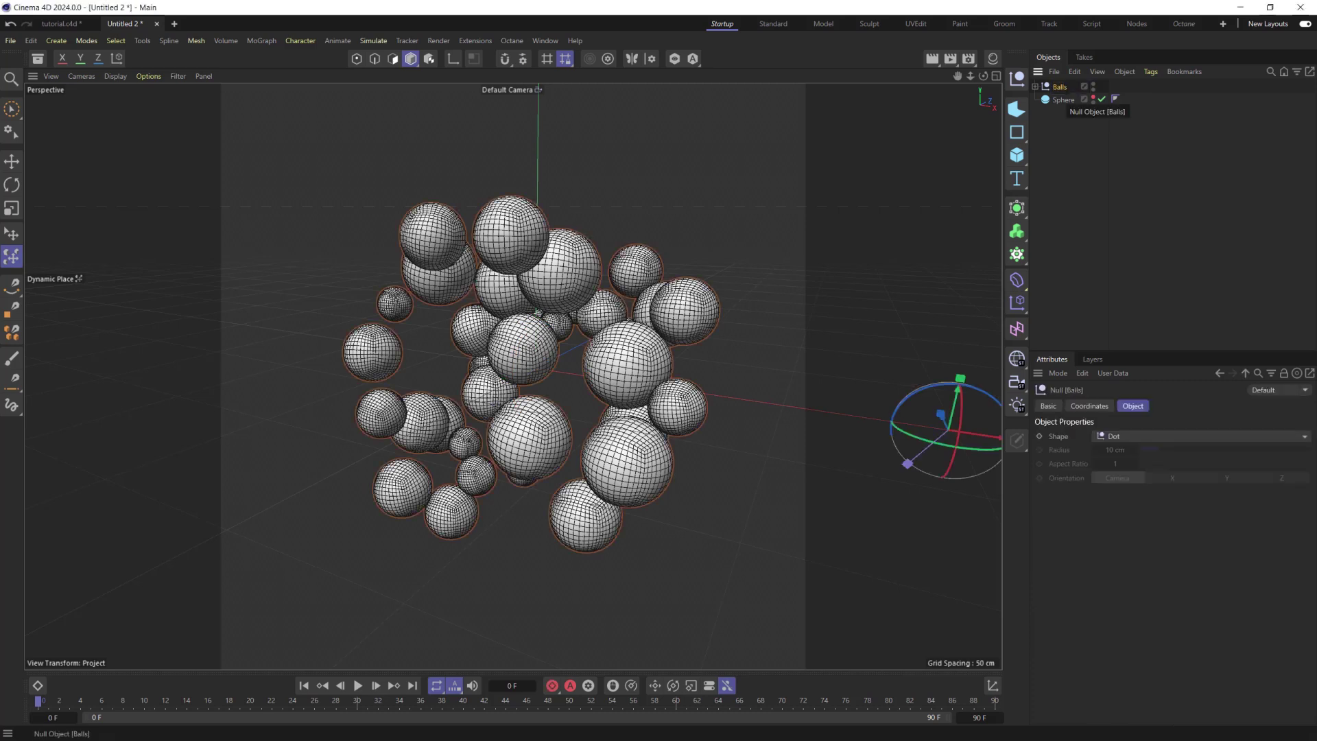
left_click(1184, 24)
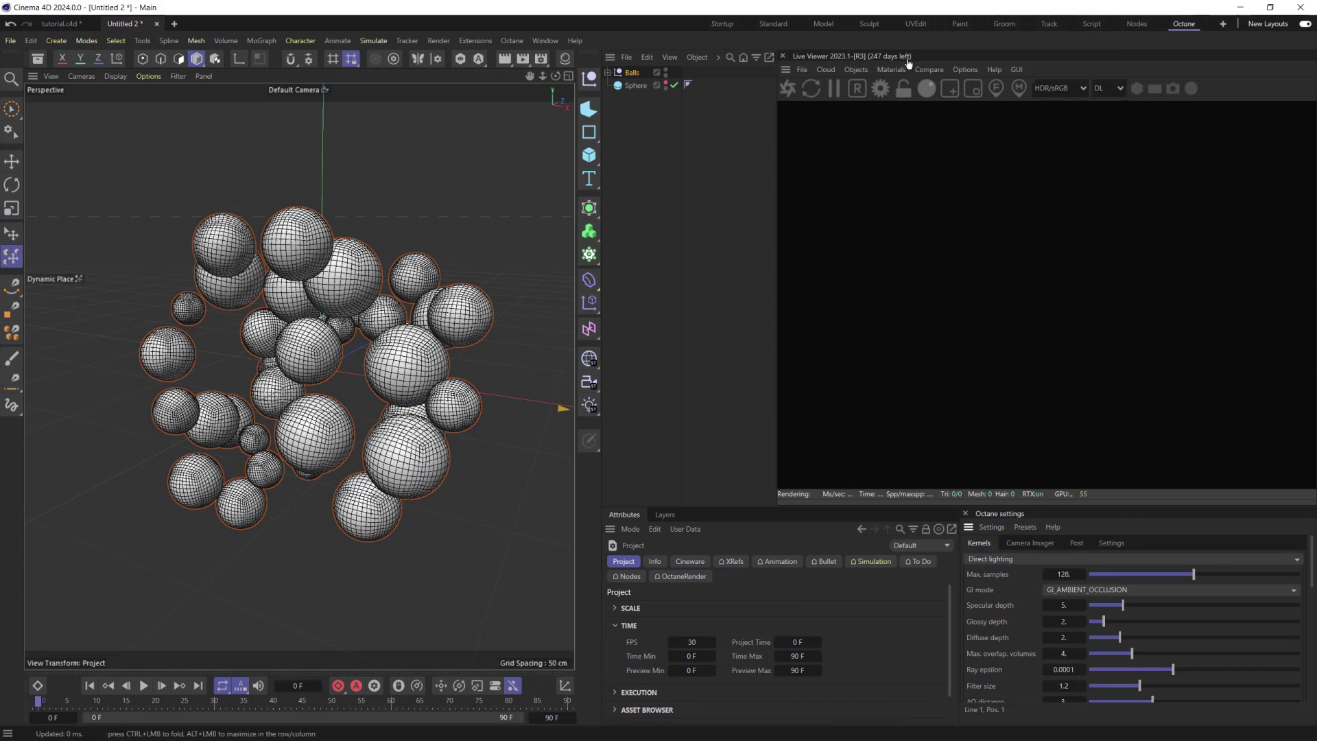
- Add an Octane camera and view the scene through it
left_click(858, 71)
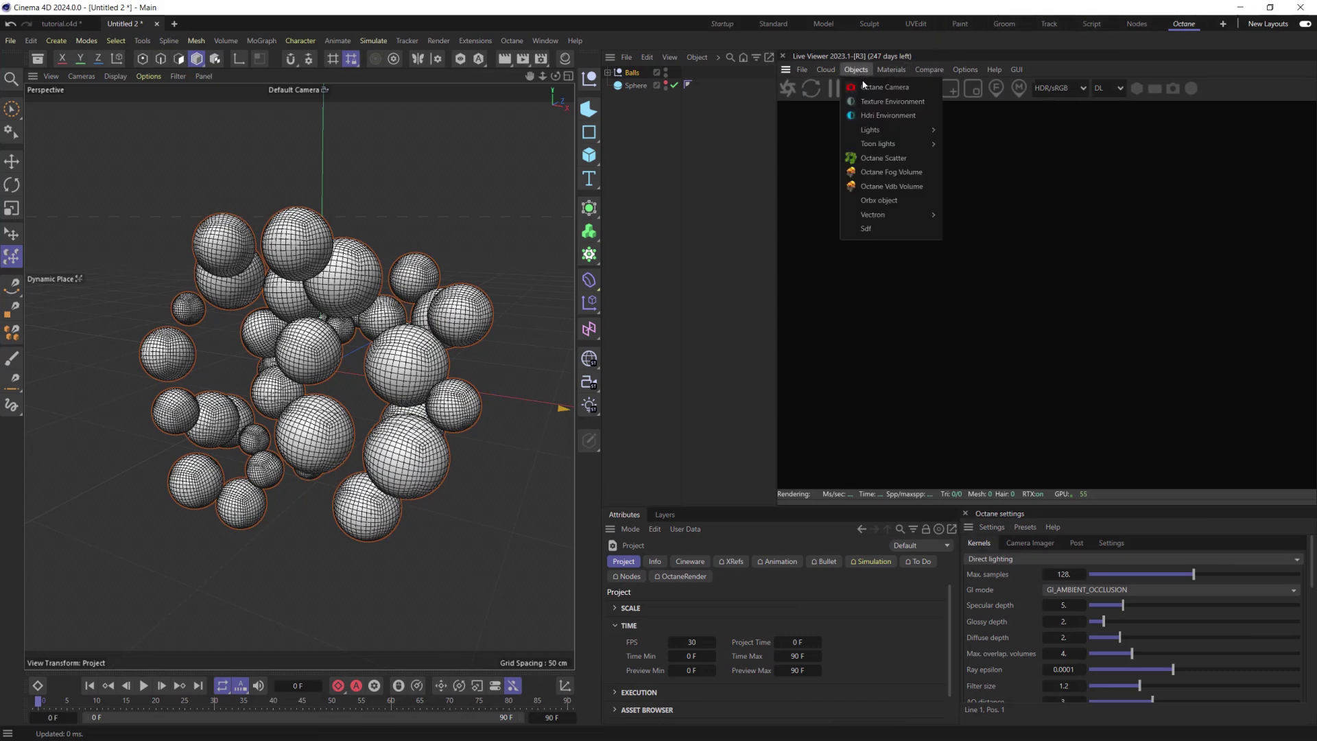
left_click(864, 87)
left_click(698, 72)
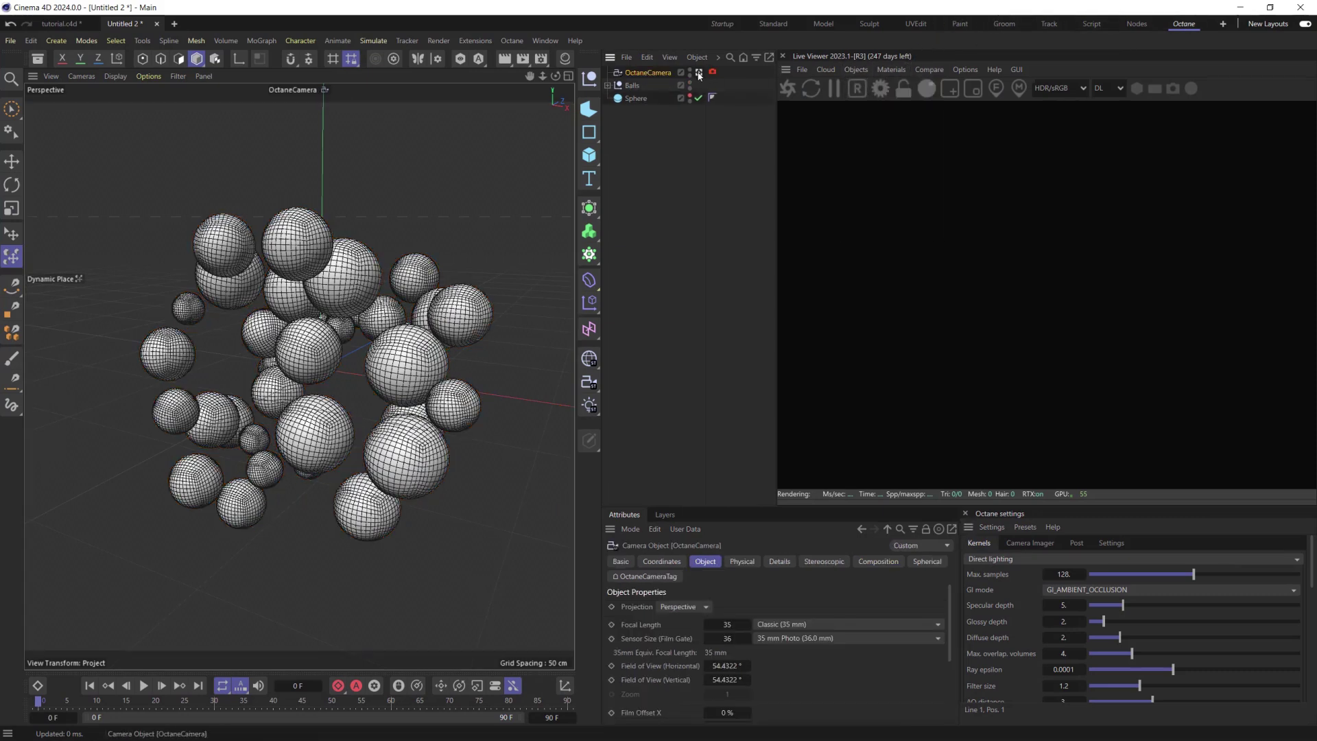
left_click(662, 561)
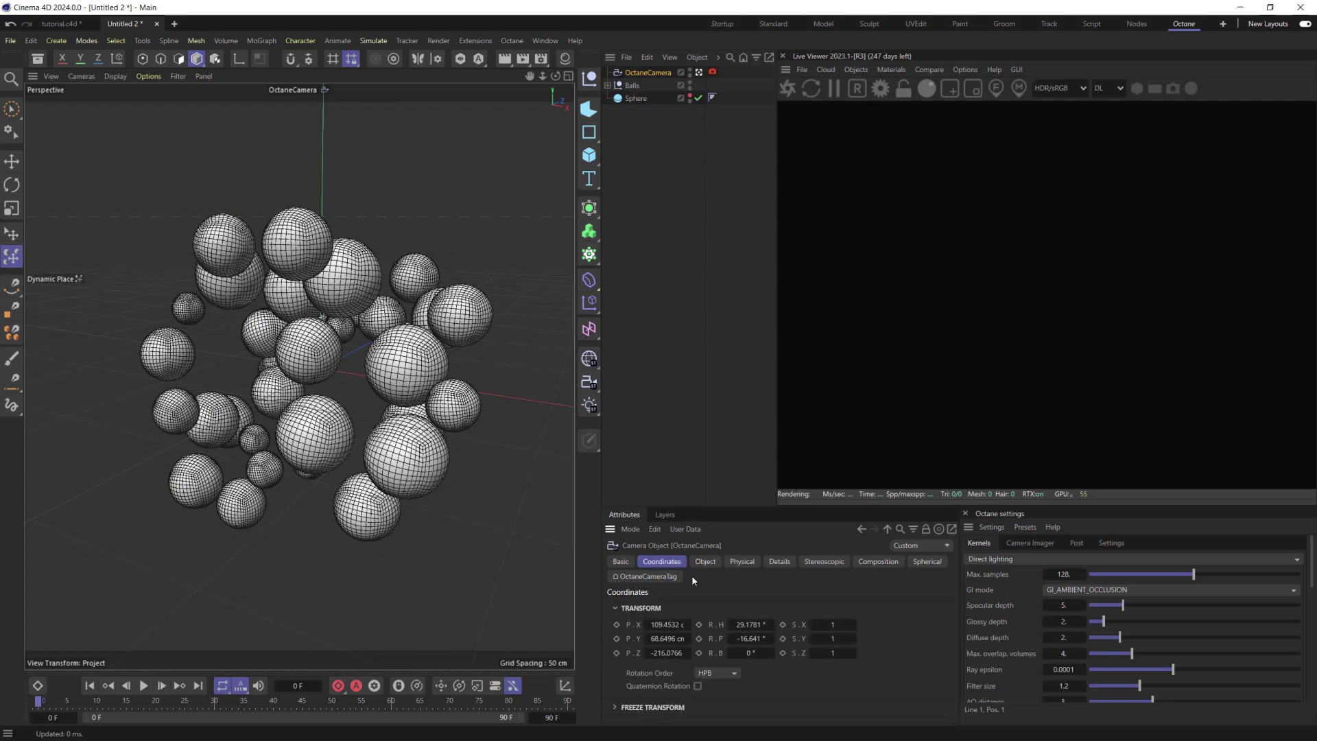
- Zero the camera's rotation and X/Y position, pull it back to Z −294 cm, and unhide the outer sphere
right_click(772, 638)
right_click(772, 625)
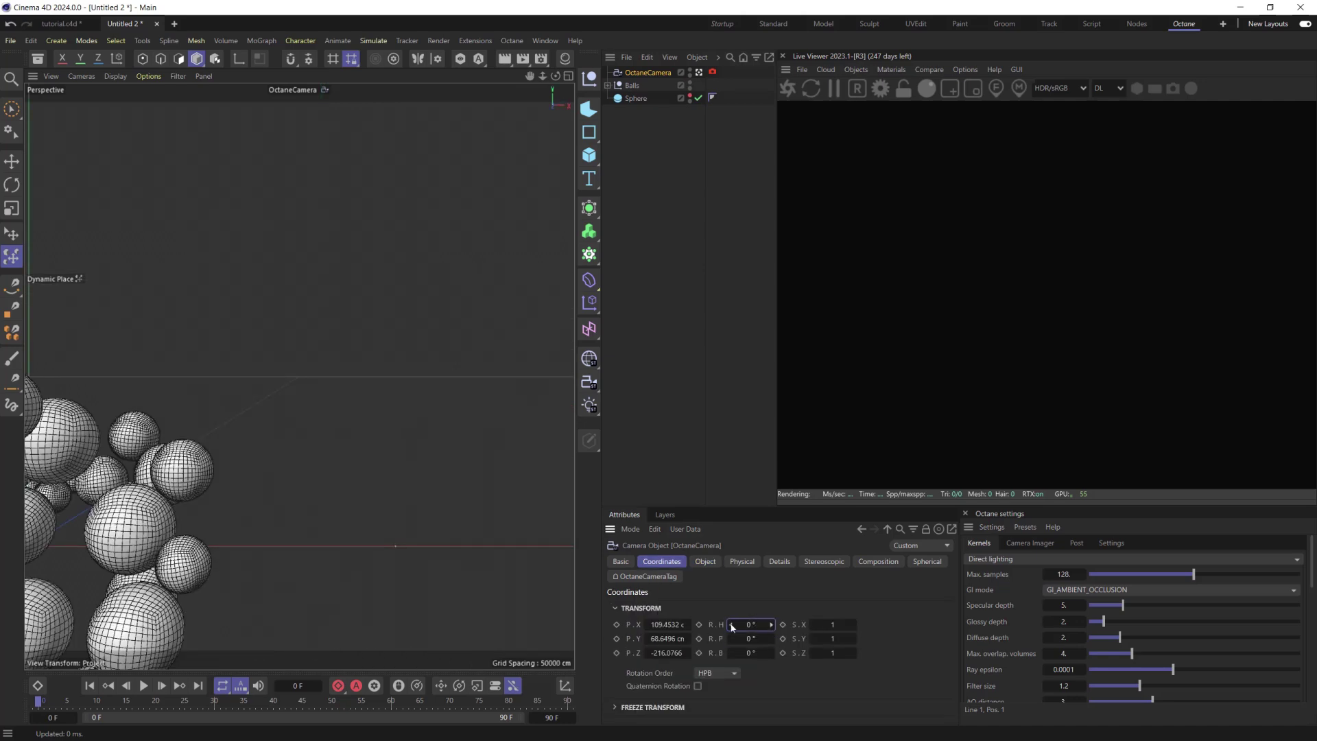
right_click(688, 626)
right_click(689, 639)
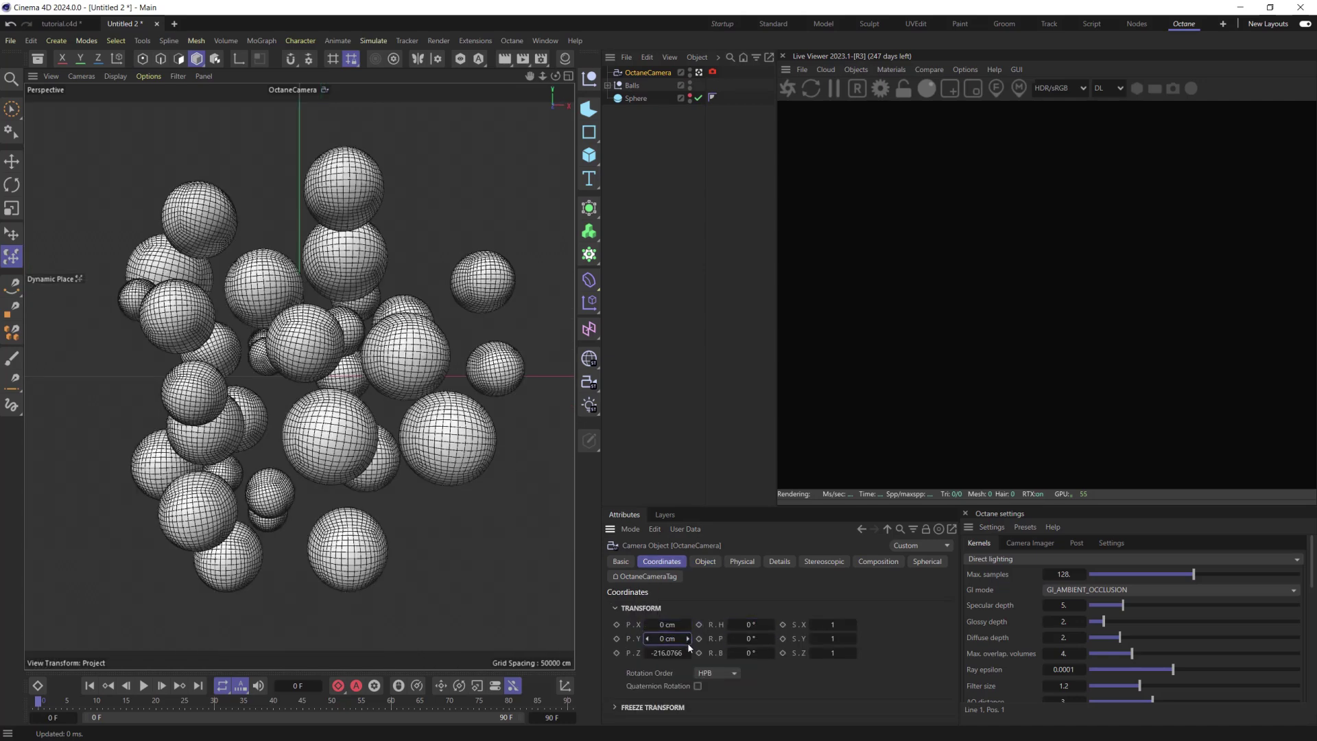
left_click_drag(691, 655, 690, 669)
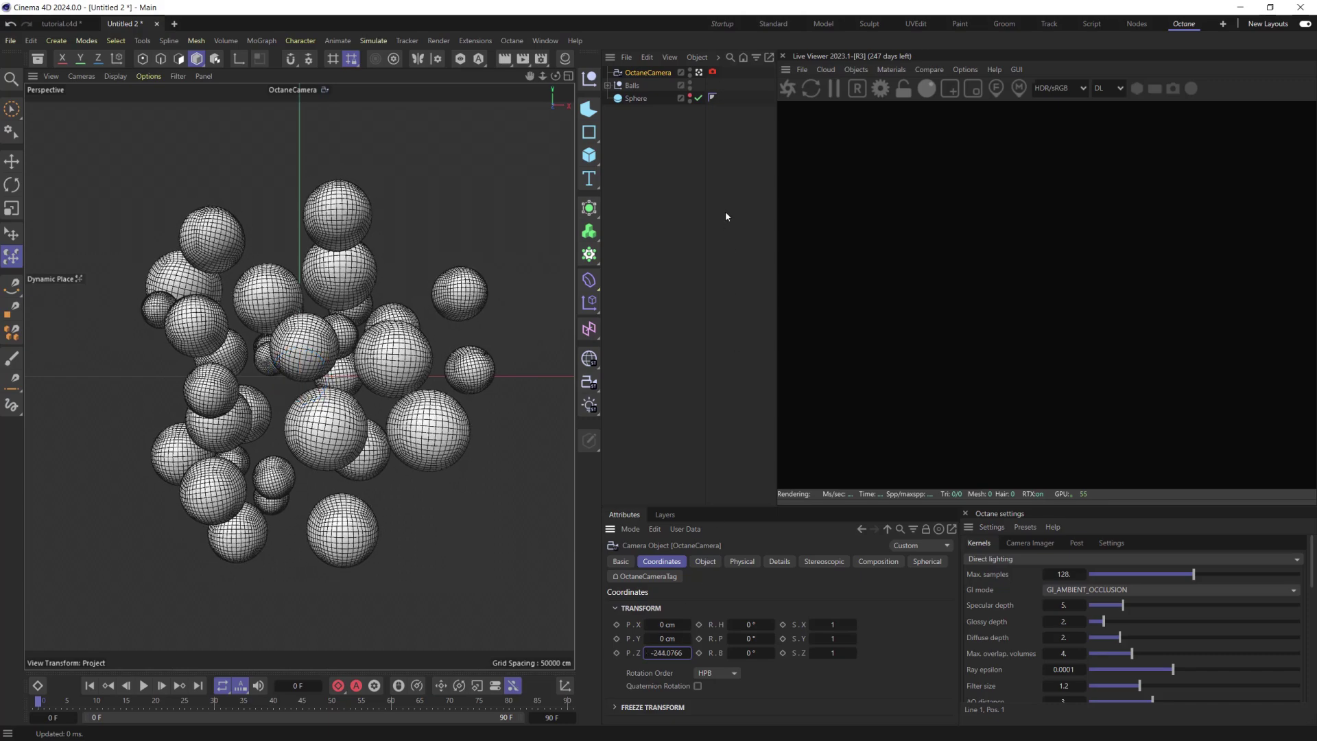
left_click(689, 96)
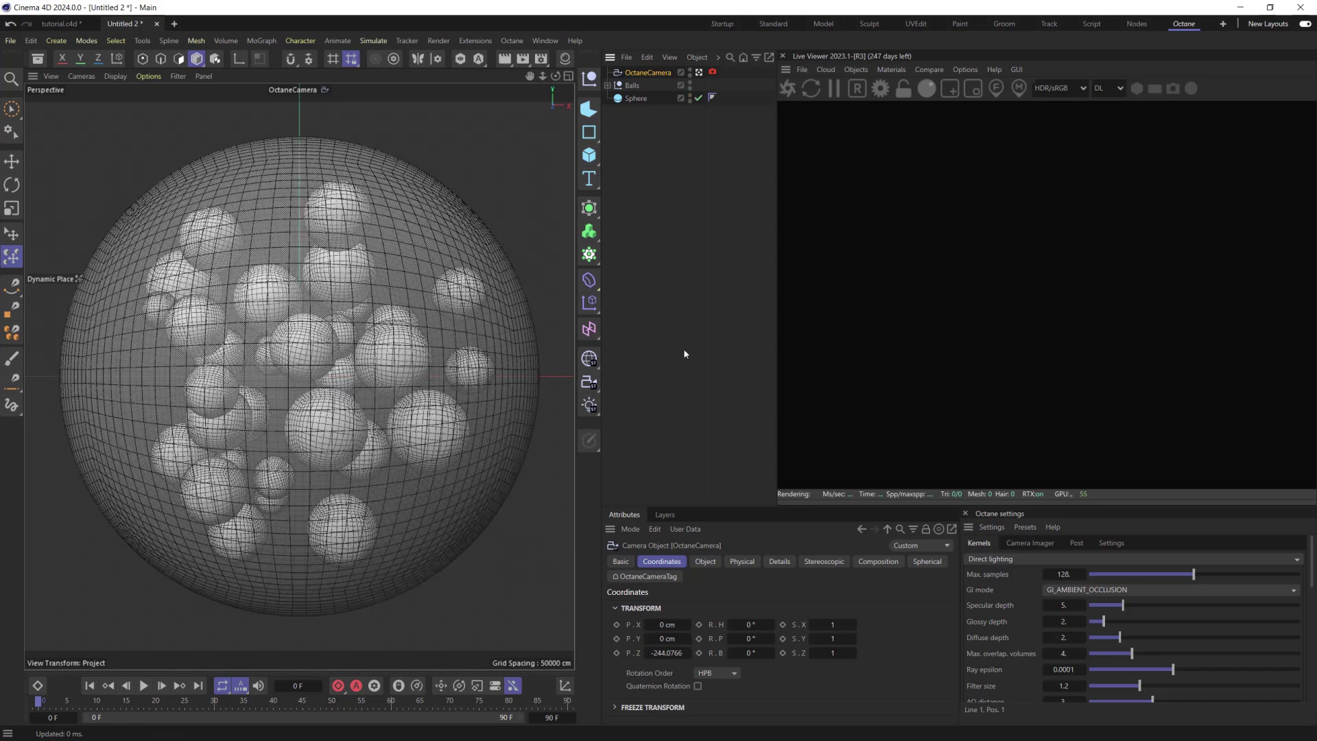
left_click_drag(668, 653, 671, 653)
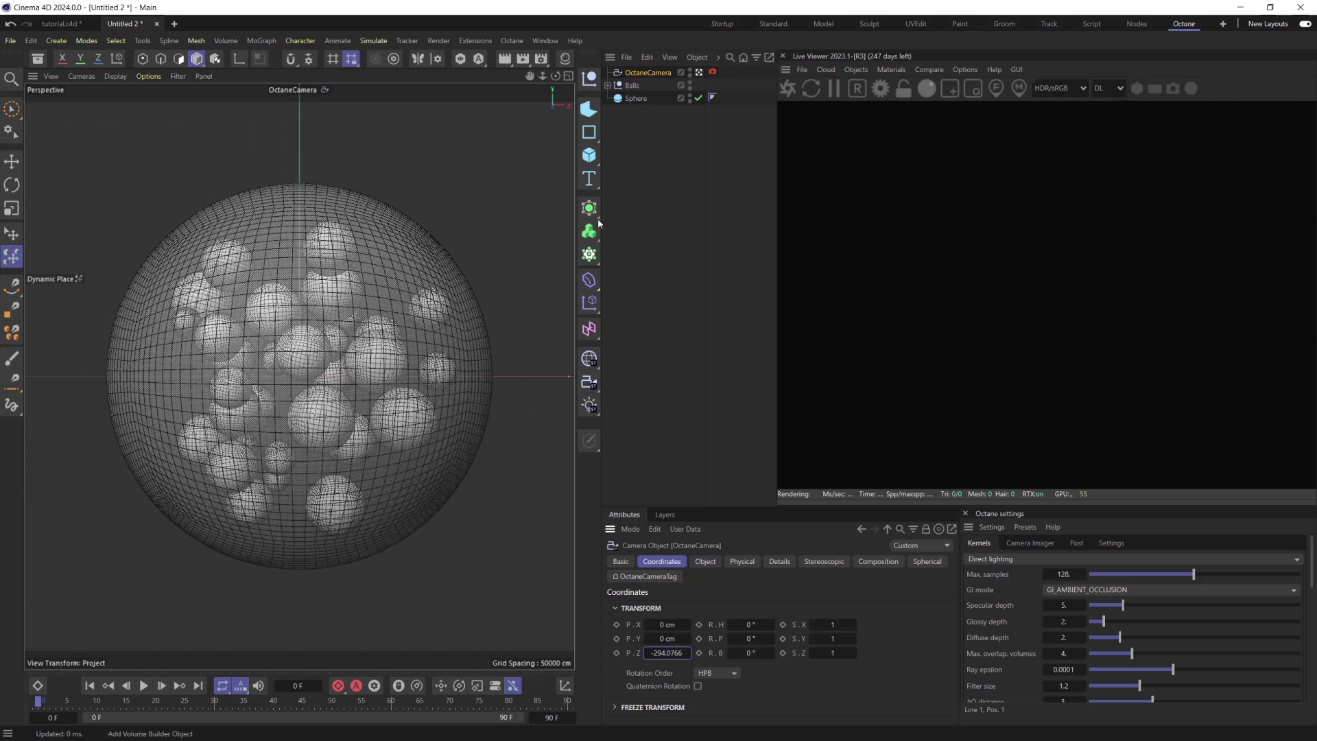
left_click(588, 155)
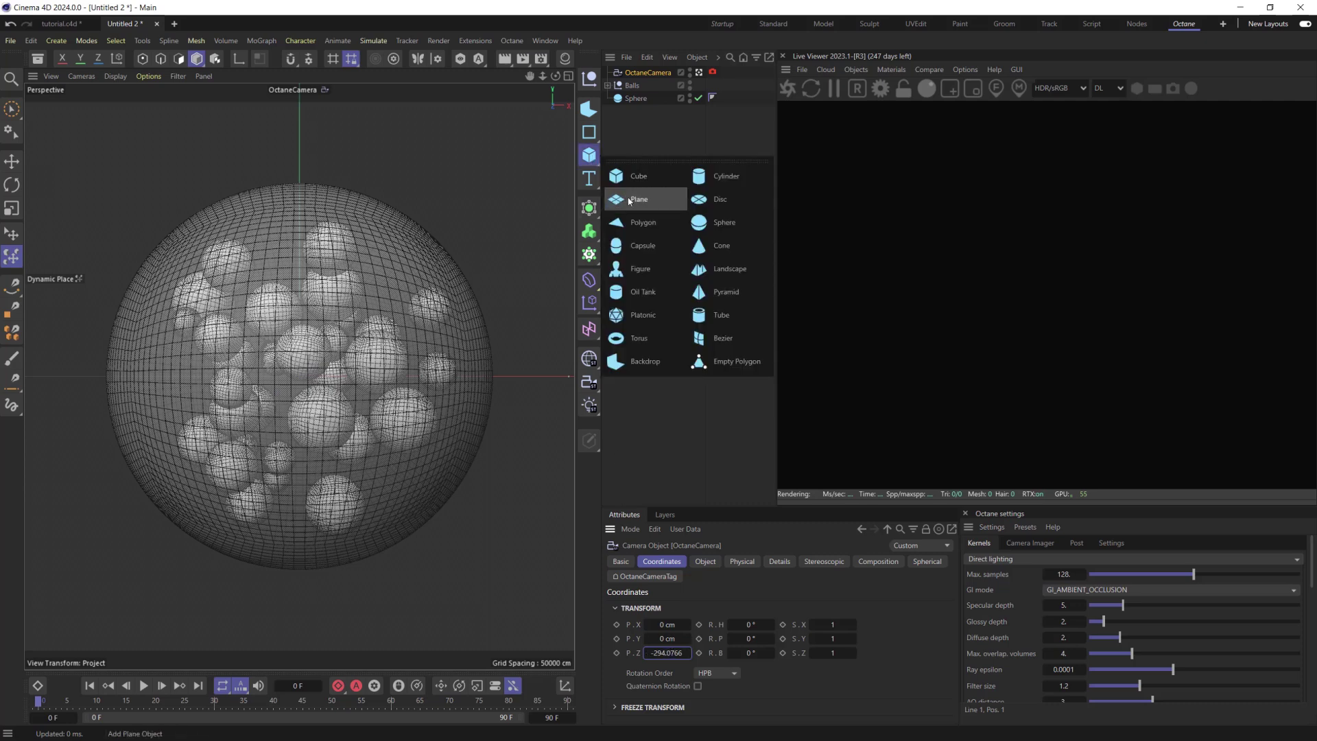
- Add a Plane named BG and set its orientation to +Z
left_click(630, 201)
double_click(636, 72)
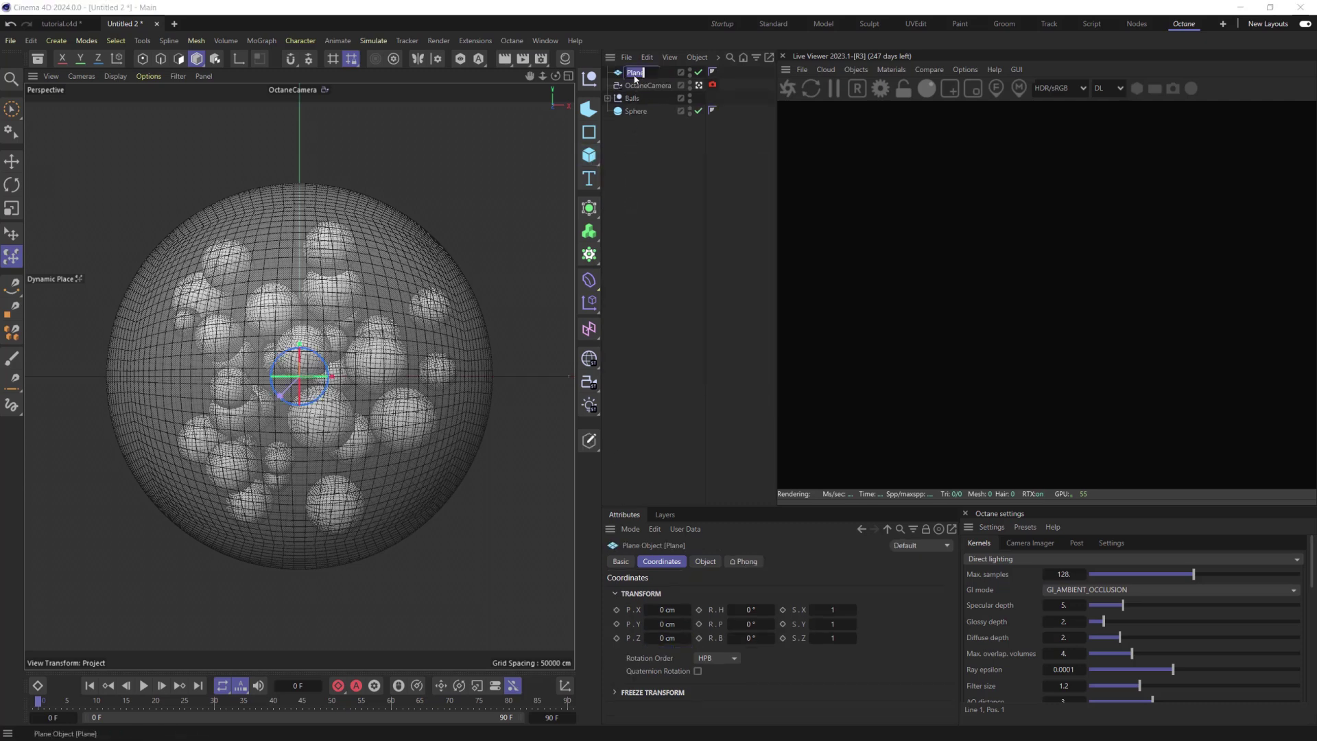
type("E")
left_click(706, 561)
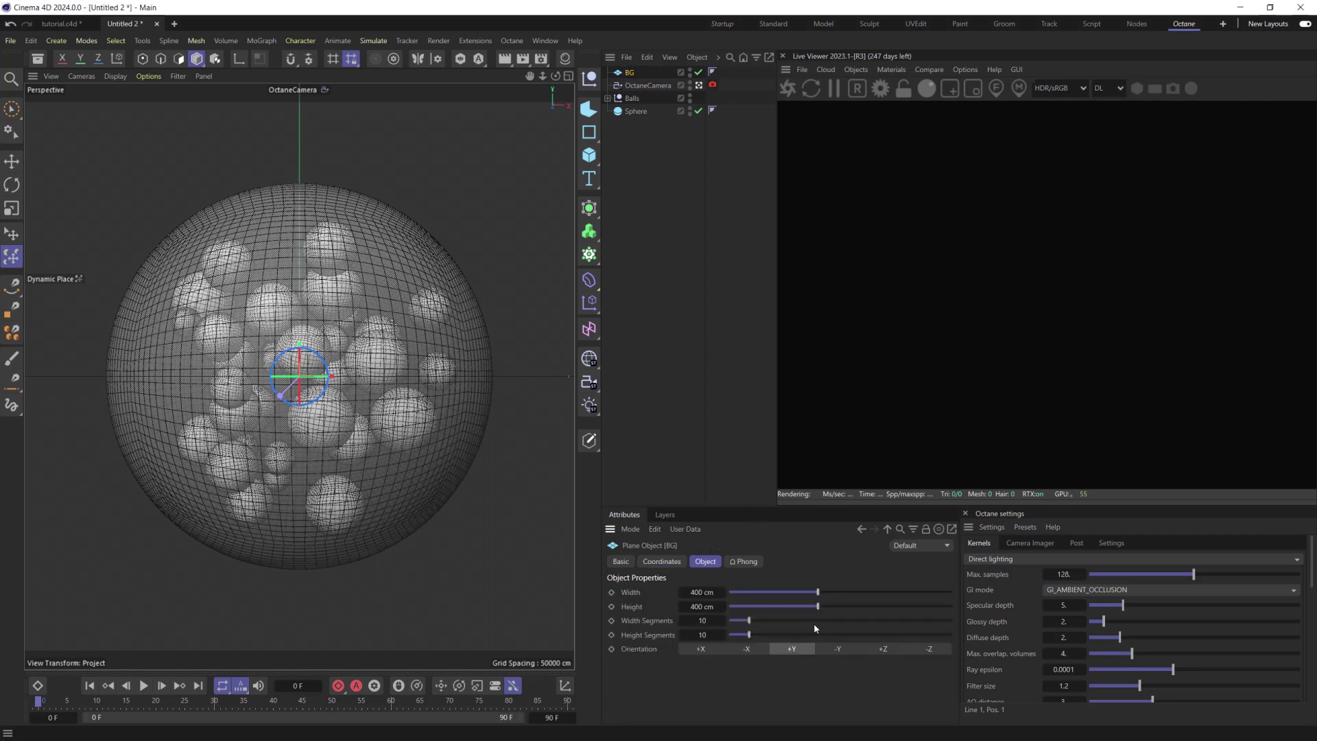
left_click(883, 649)
- Move the BG plane behind the sphere and scale it up to about 304%
middle_click(453, 295)
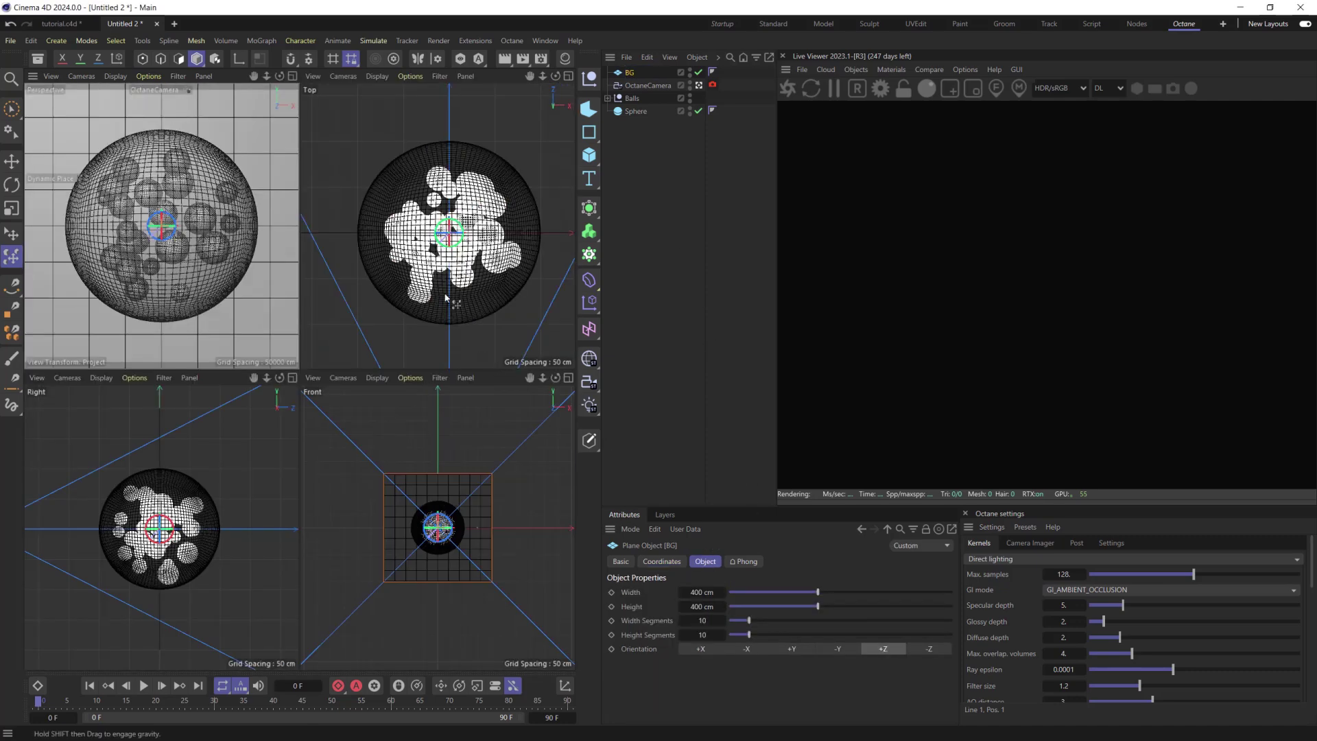
middle_click(443, 294)
scroll(439, 295, "down", 10)
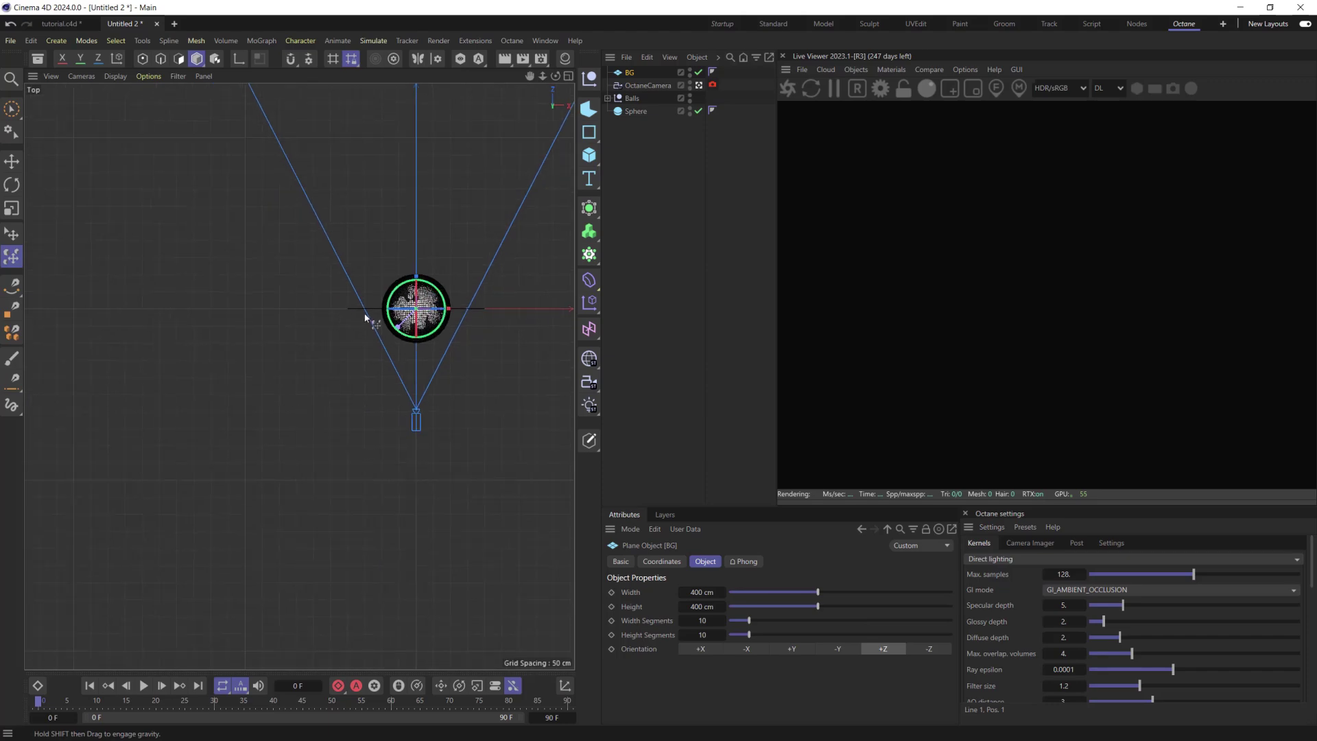
key("e")
left_click_drag(424, 291, 434, 114)
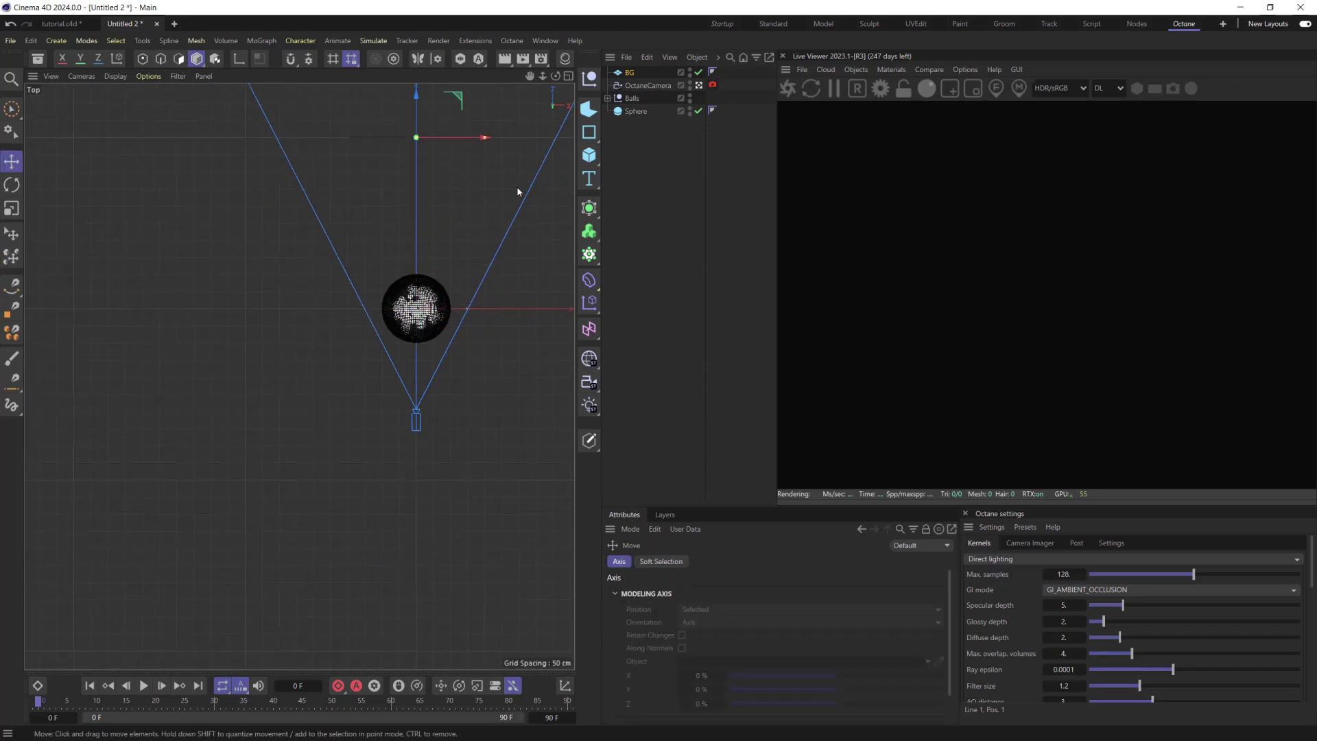
middle_click_drag(516, 186, 421, 456, "alt")
middle_click(344, 213)
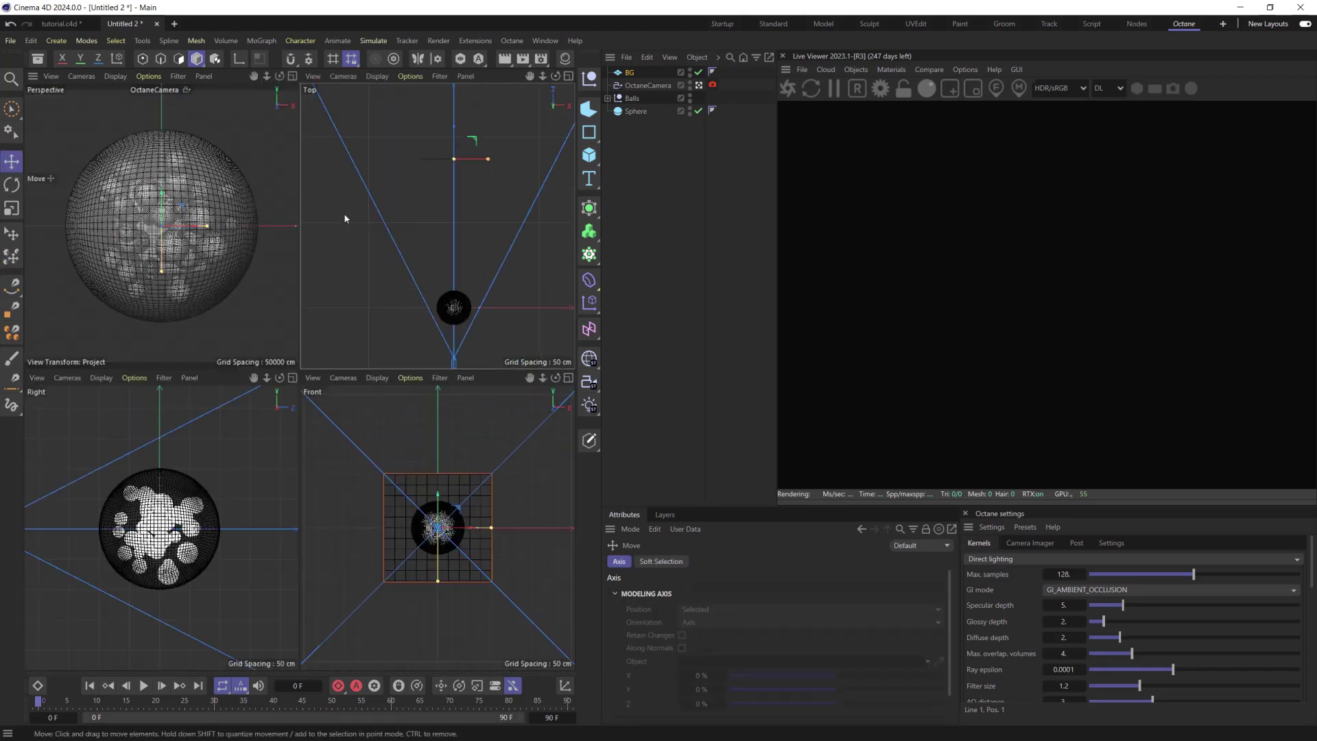
middle_click(260, 250)
key("t")
left_click_drag(282, 268, 280, 445)
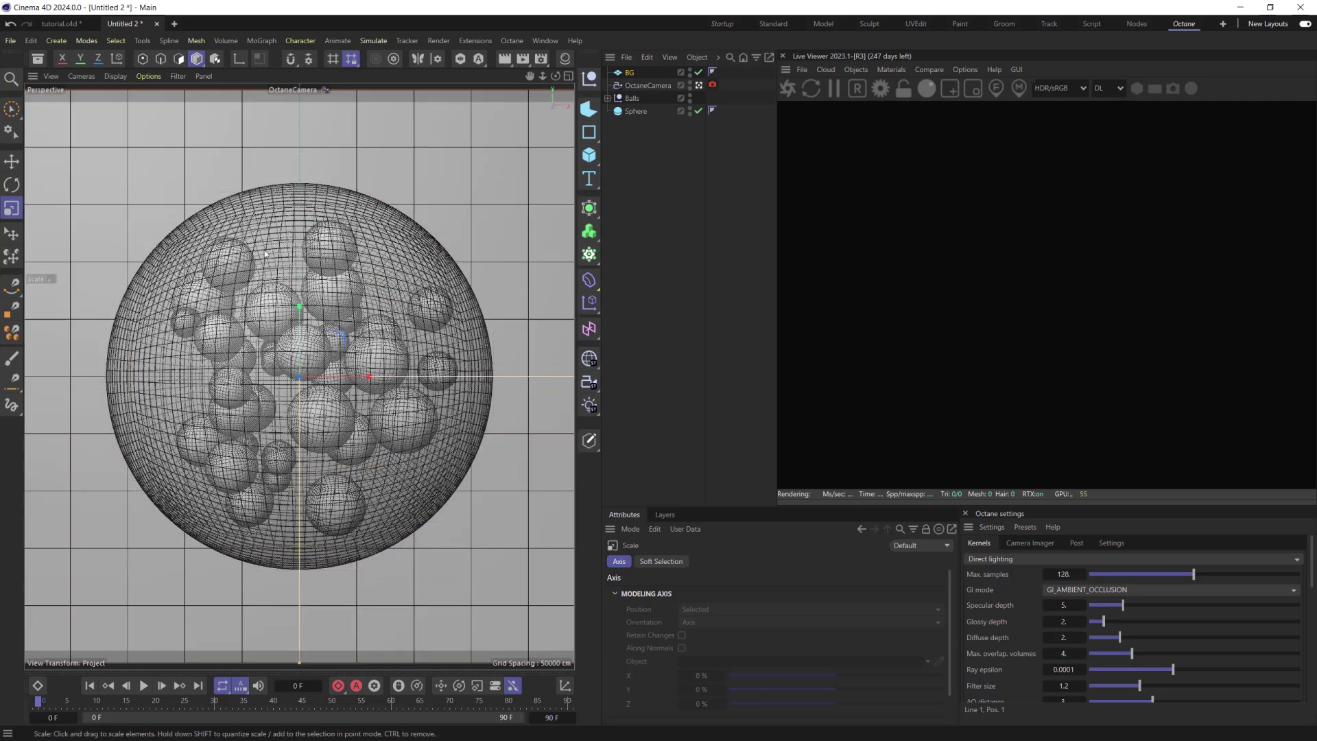
- Start the Octane Live Viewer render with the Path tracing kernel
left_click(790, 92)
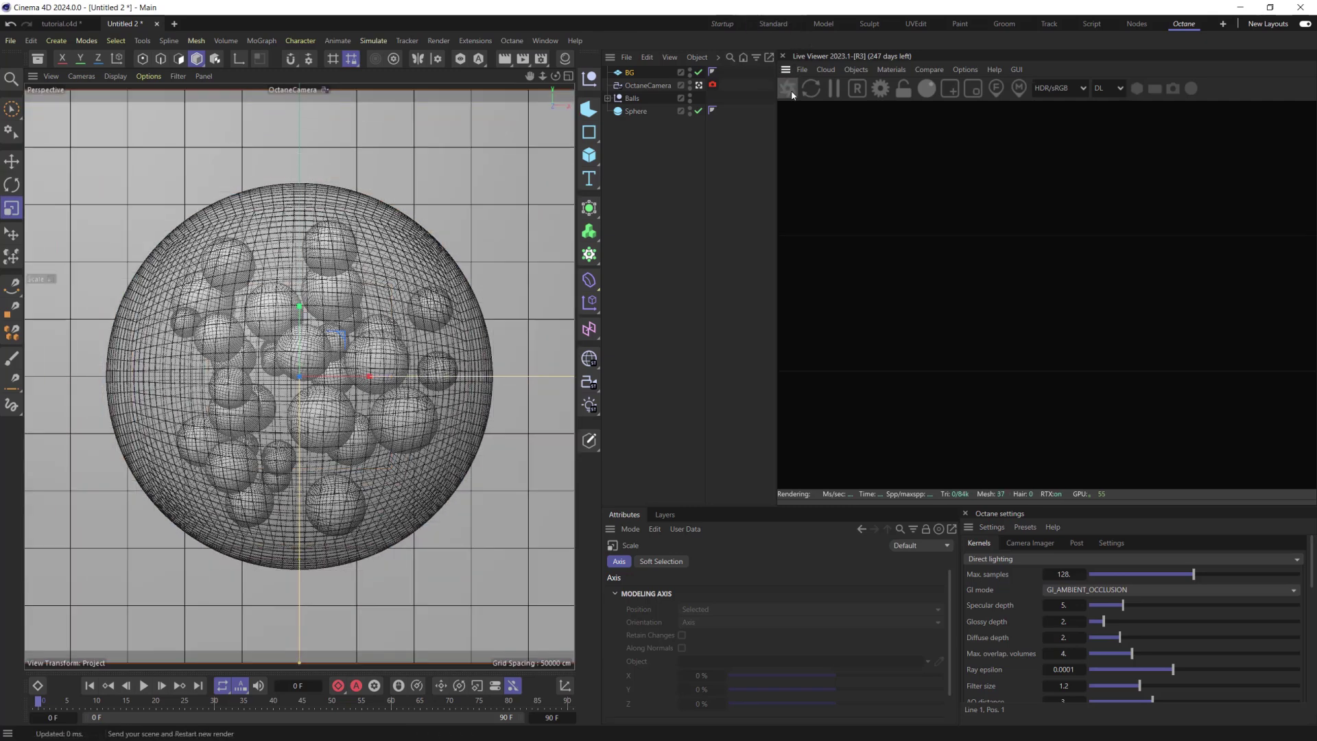
left_click(1057, 559)
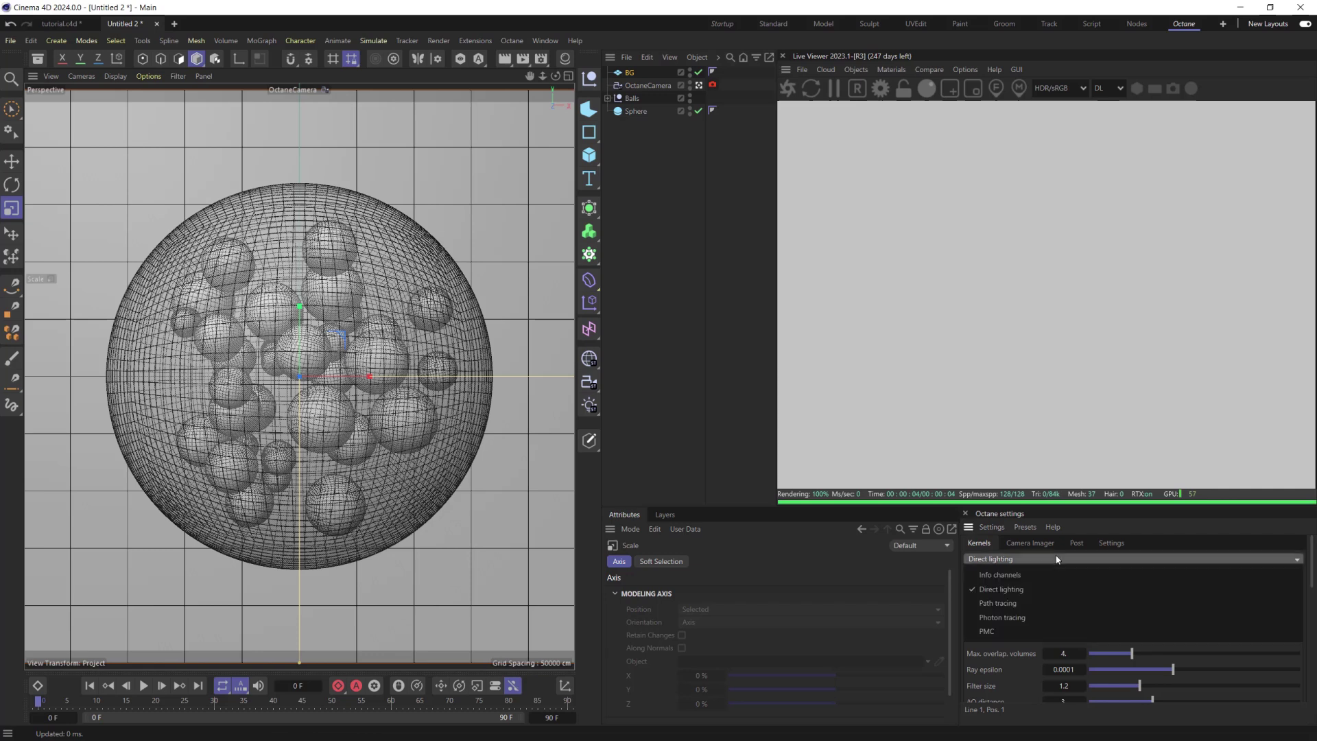
left_click(1053, 603)
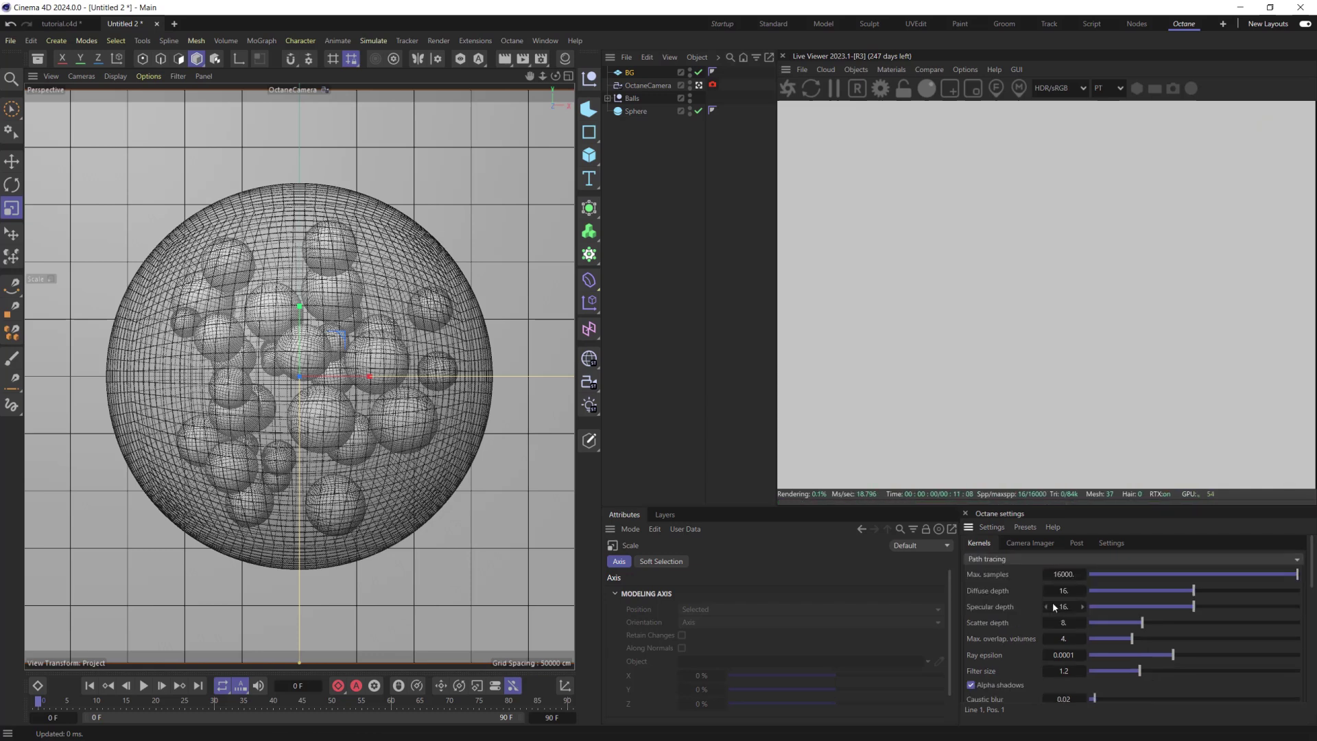
- Create an Octane Specular material and apply it to the Sphere
left_click(852, 70)
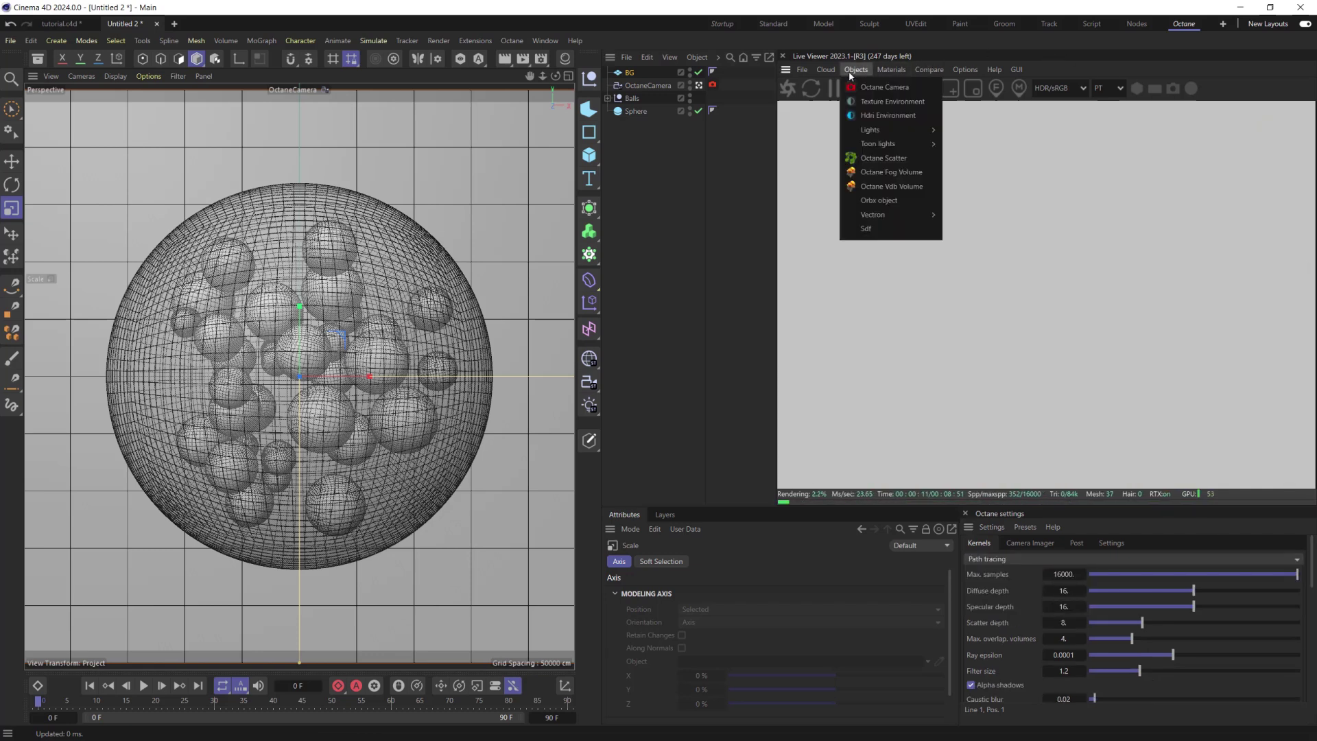
mouse_move(891, 69)
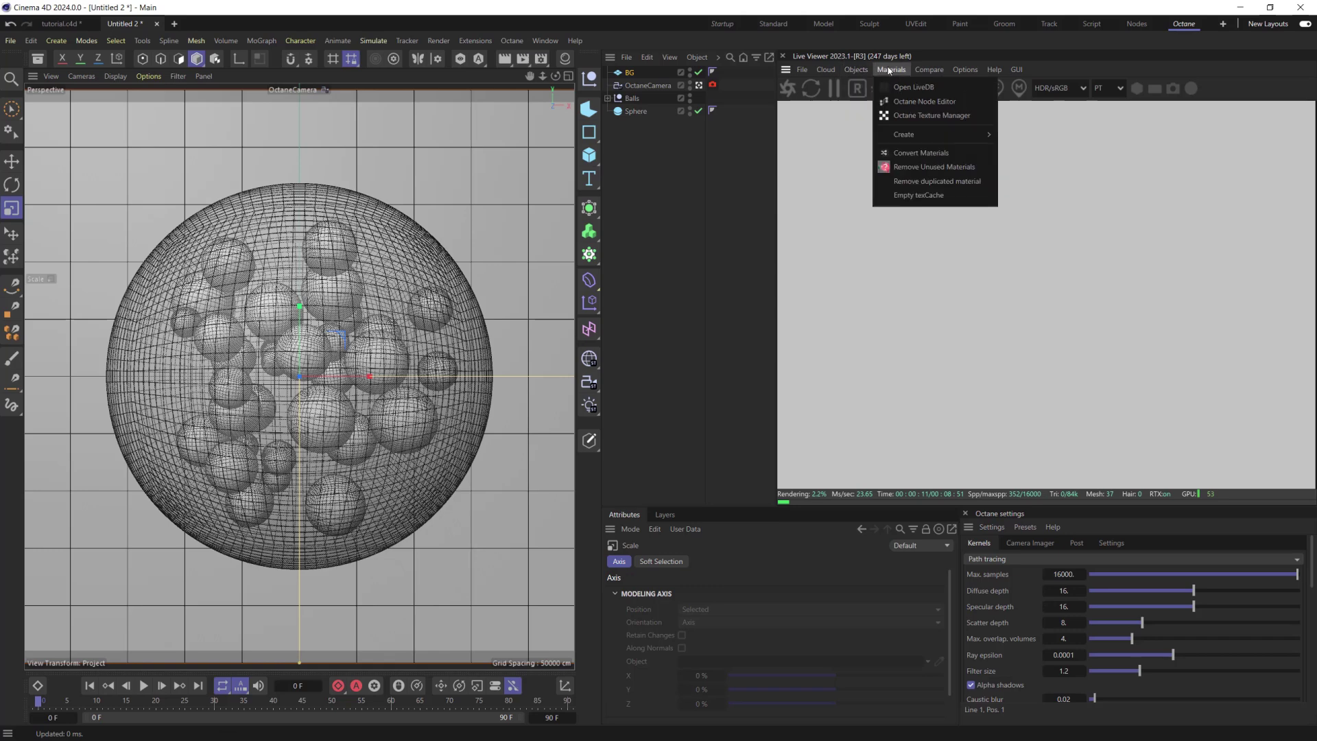
mouse_move(933, 135)
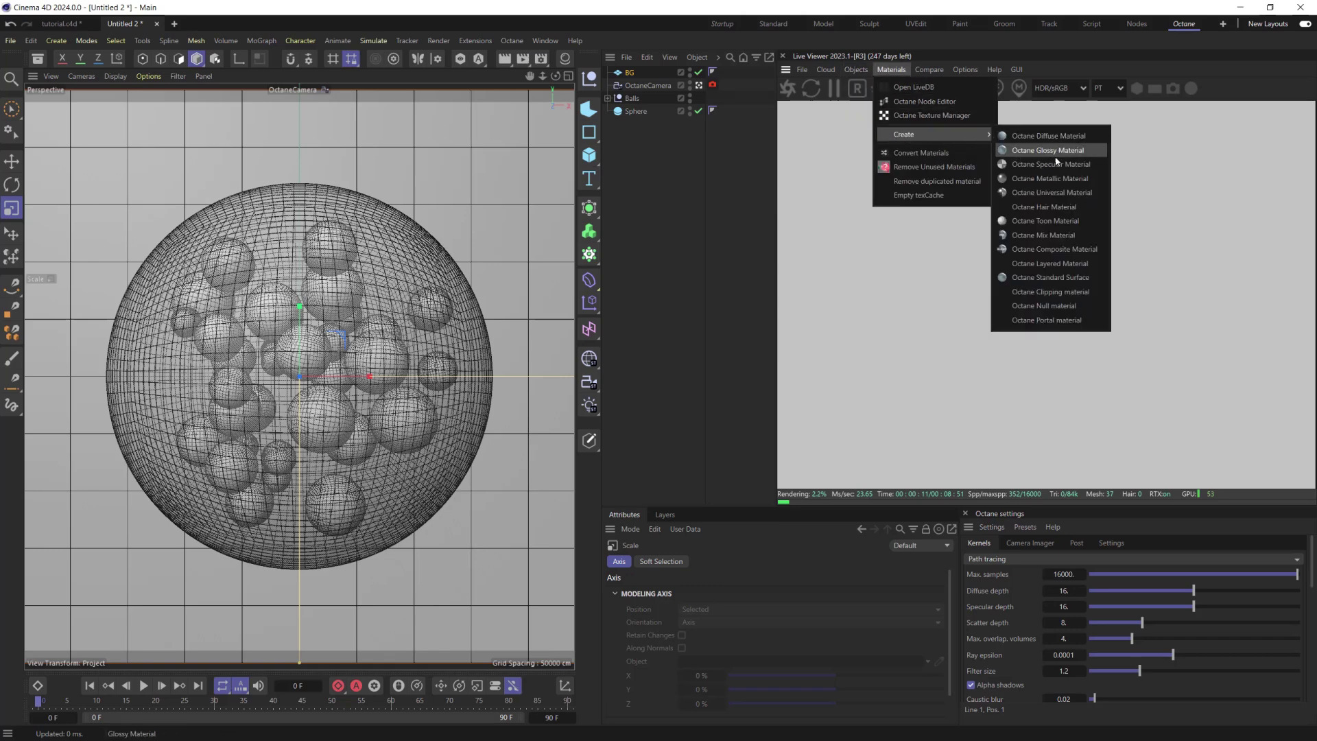
left_click(1029, 151)
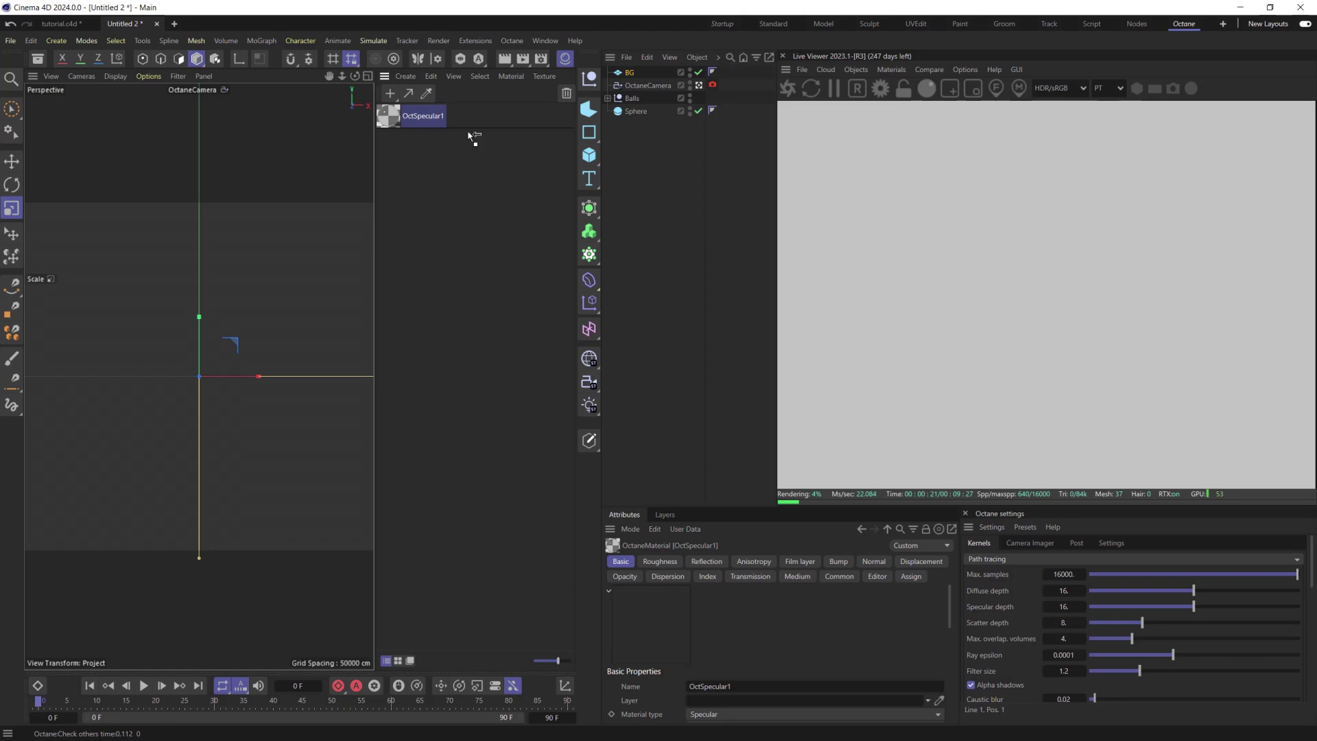
left_click_drag(650, 113, 650, 111)
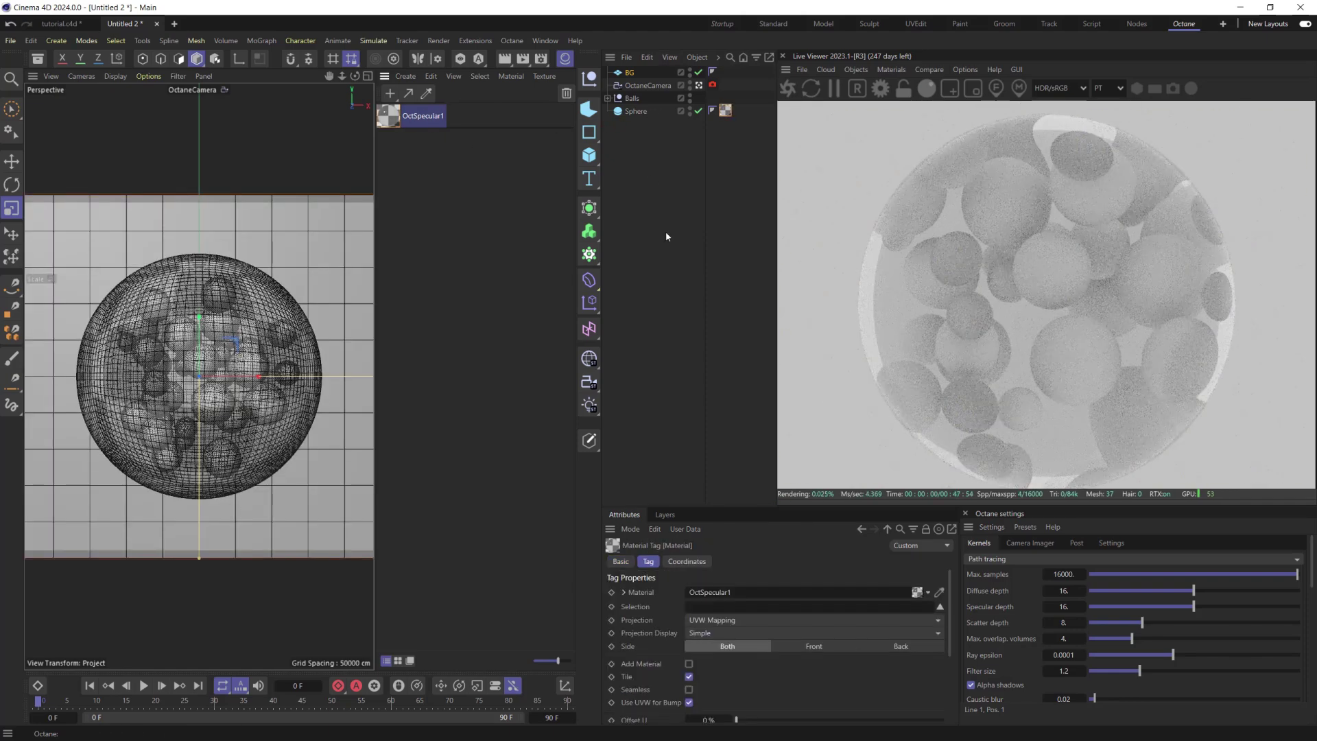
- Create an Octane Glossy material and apply it to the Balls group
left_click(891, 69)
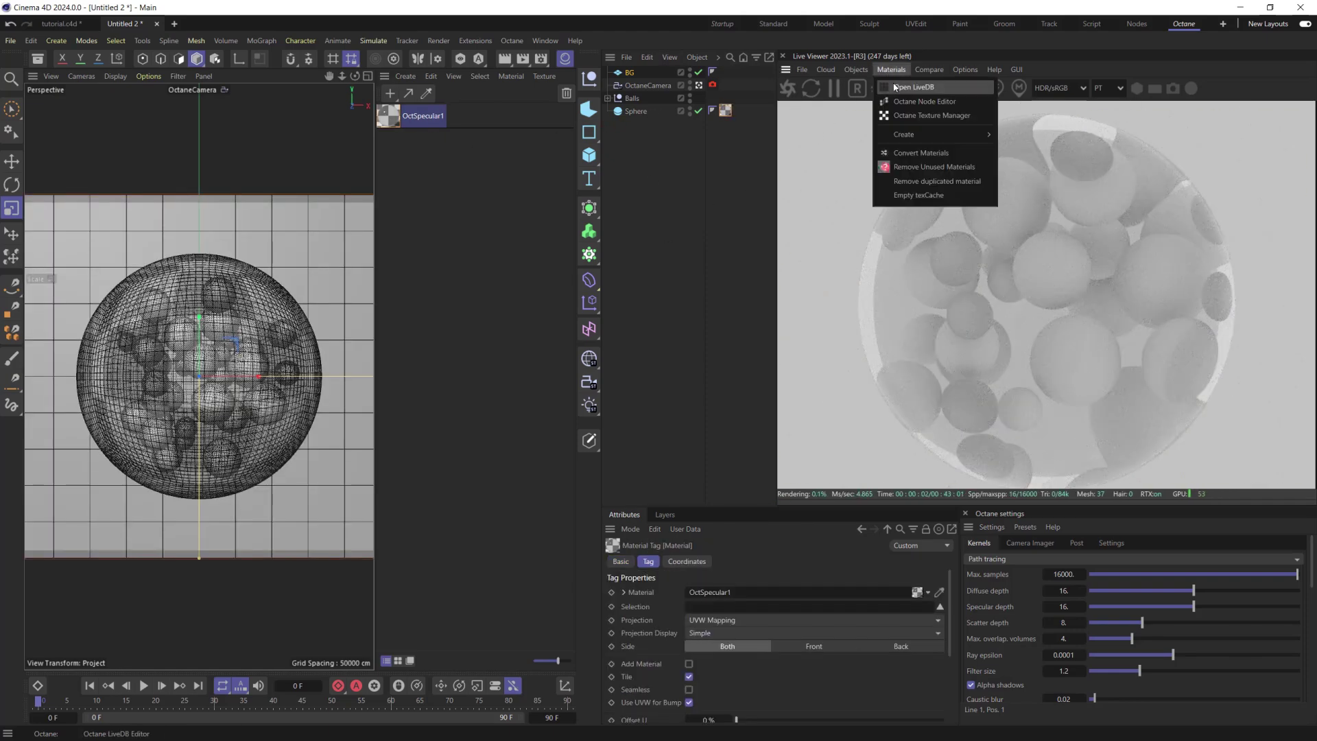
mouse_move(909, 137)
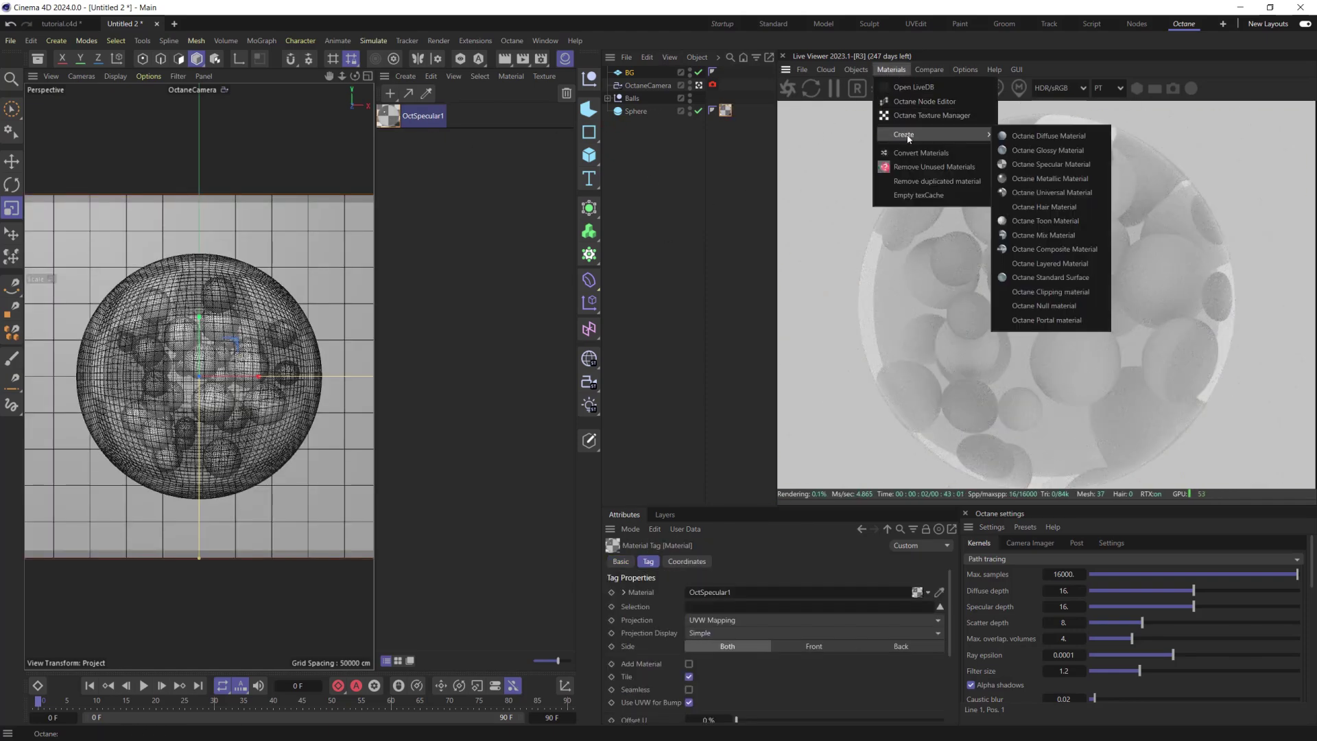
left_click(1036, 151)
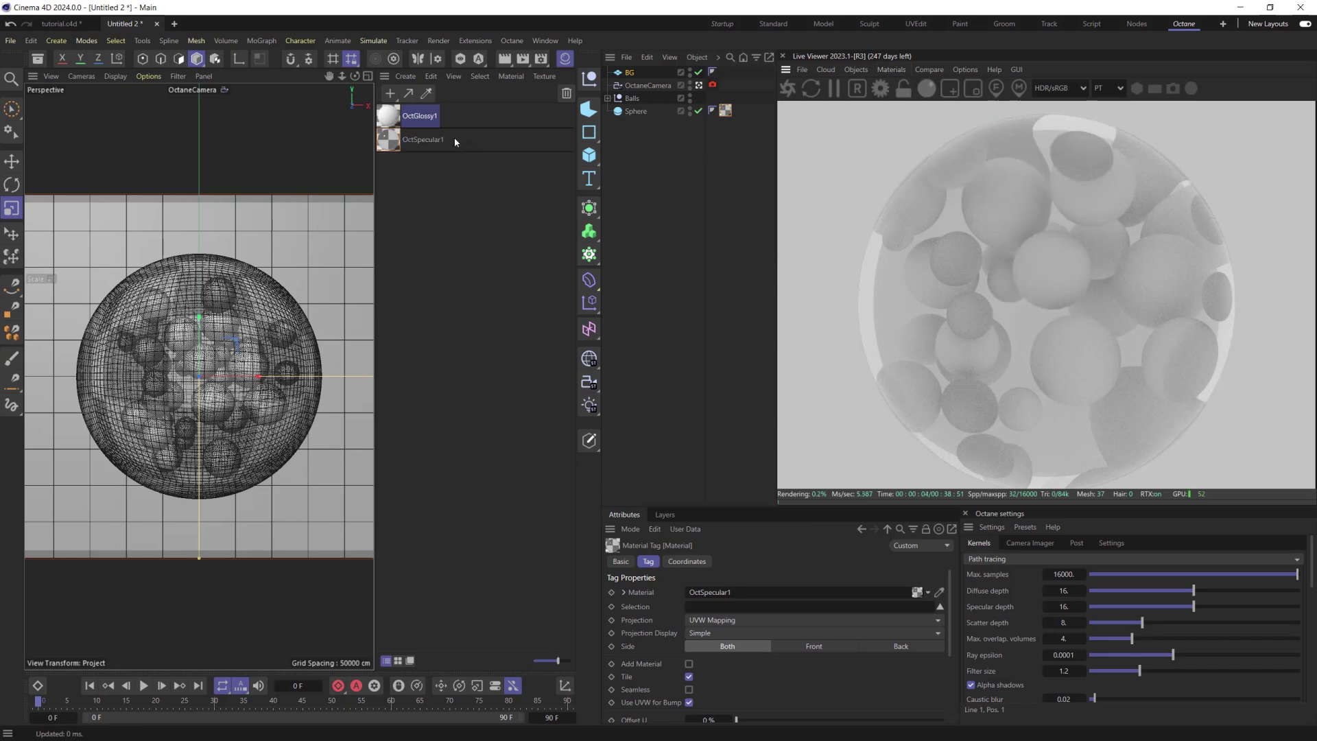
left_click_drag(381, 113, 635, 98)
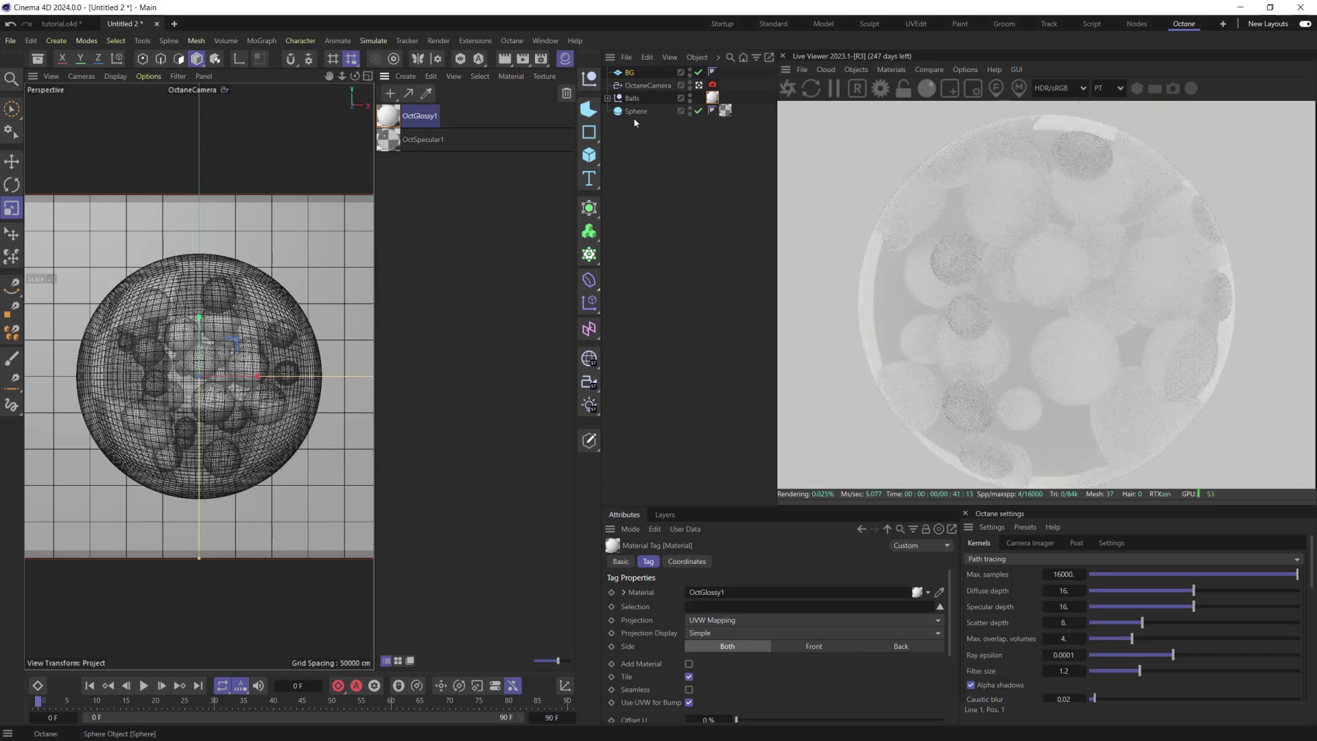
- Add an Octane sky environment textured with the hdr-light-studio_25 HDRI from the Asset Browser
left_click(38, 58)
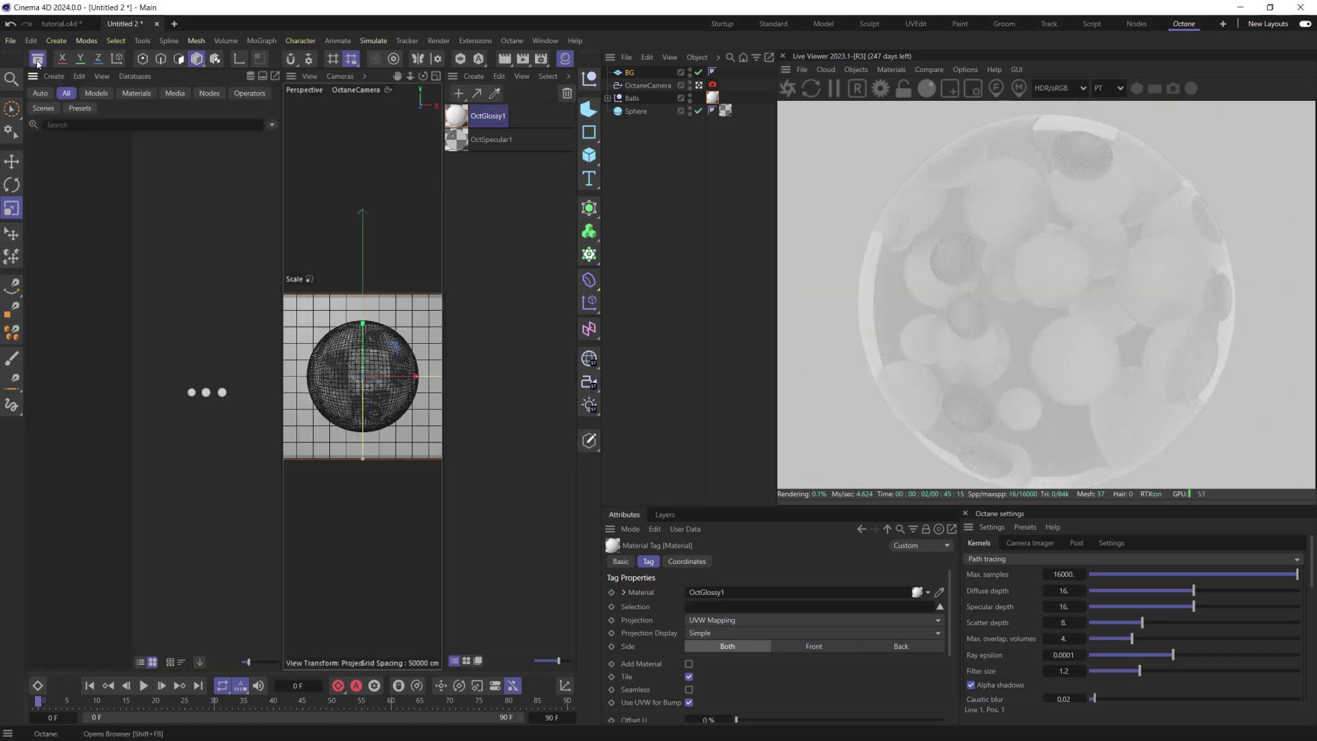
left_click(856, 70)
left_click(888, 115)
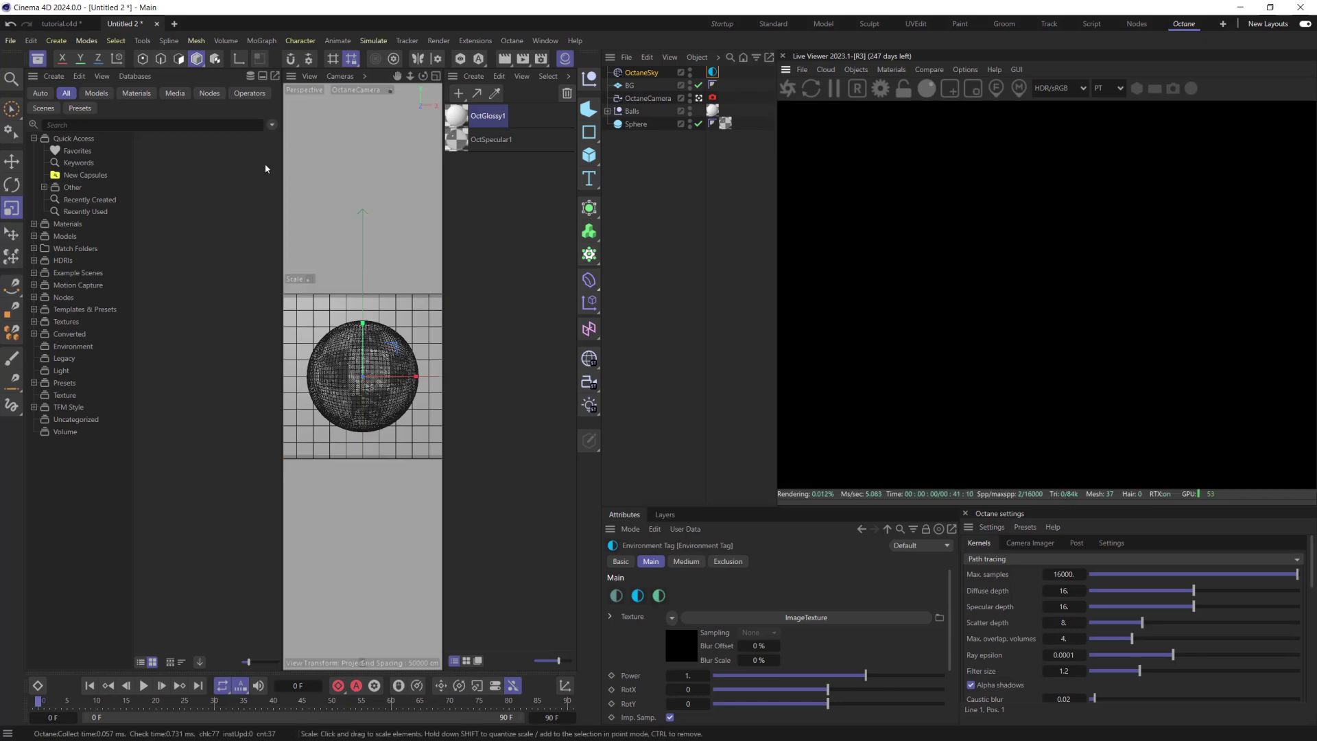
left_click(33, 260)
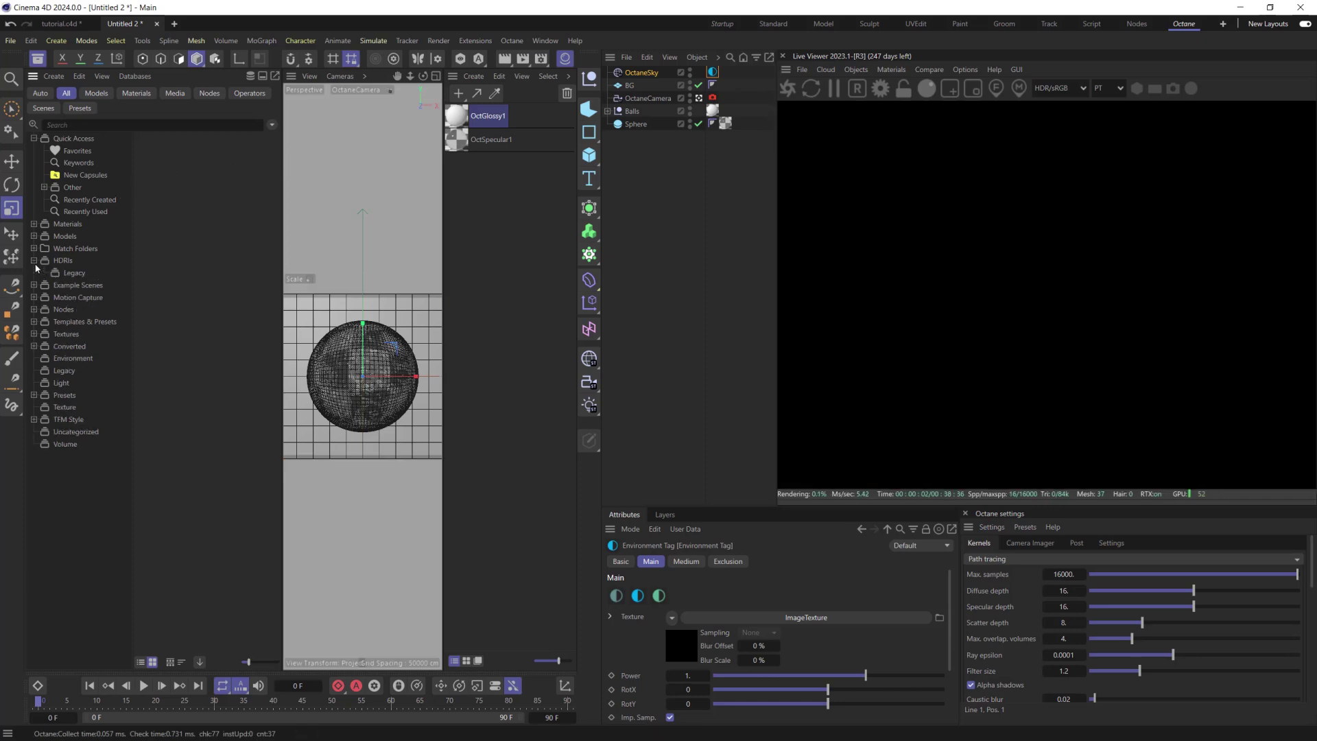
left_click(63, 261)
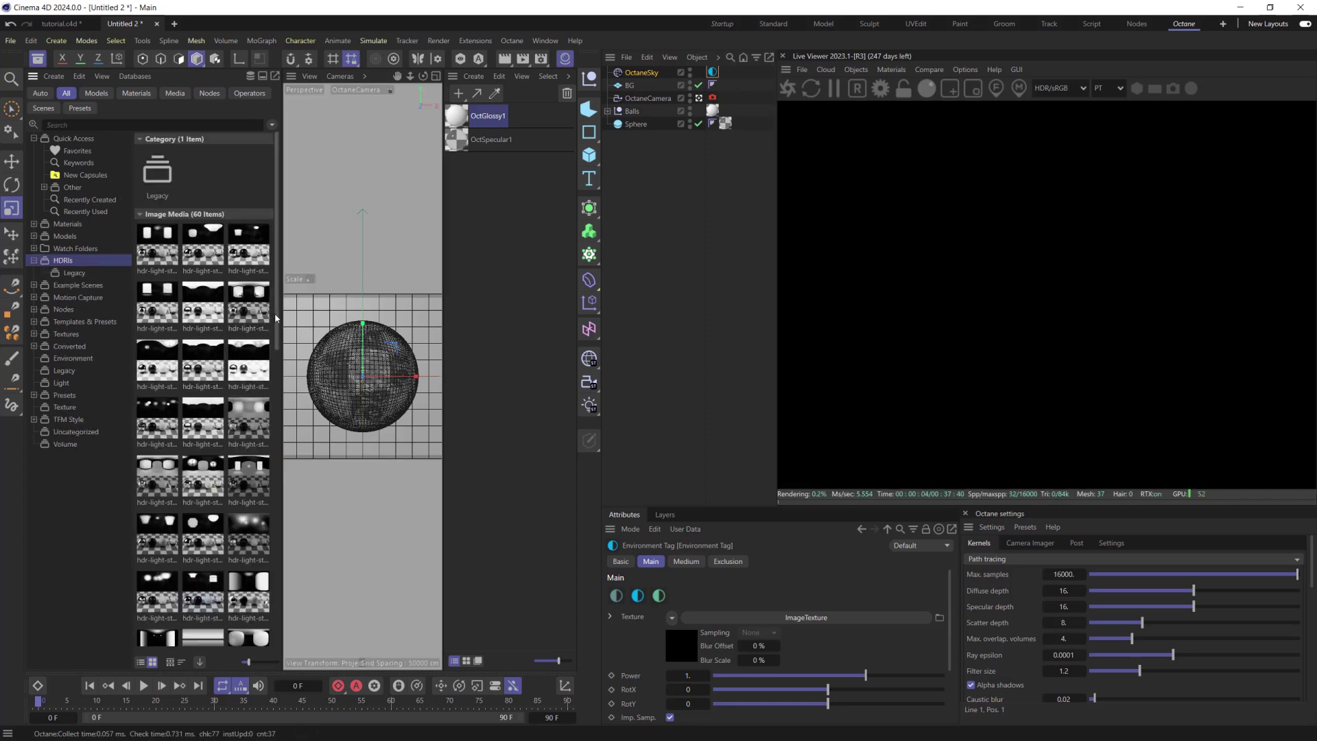
scroll(283, 391, "down", 3)
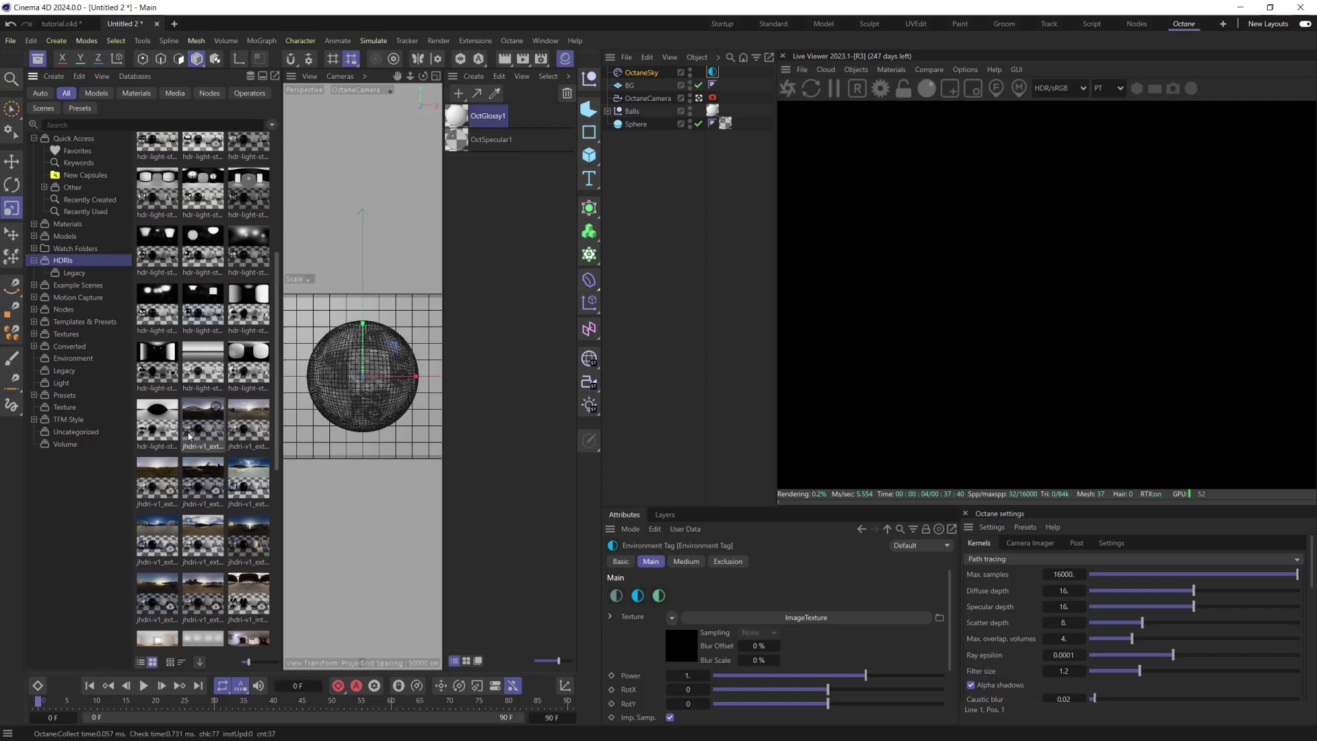
left_click_drag(156, 420, 682, 651)
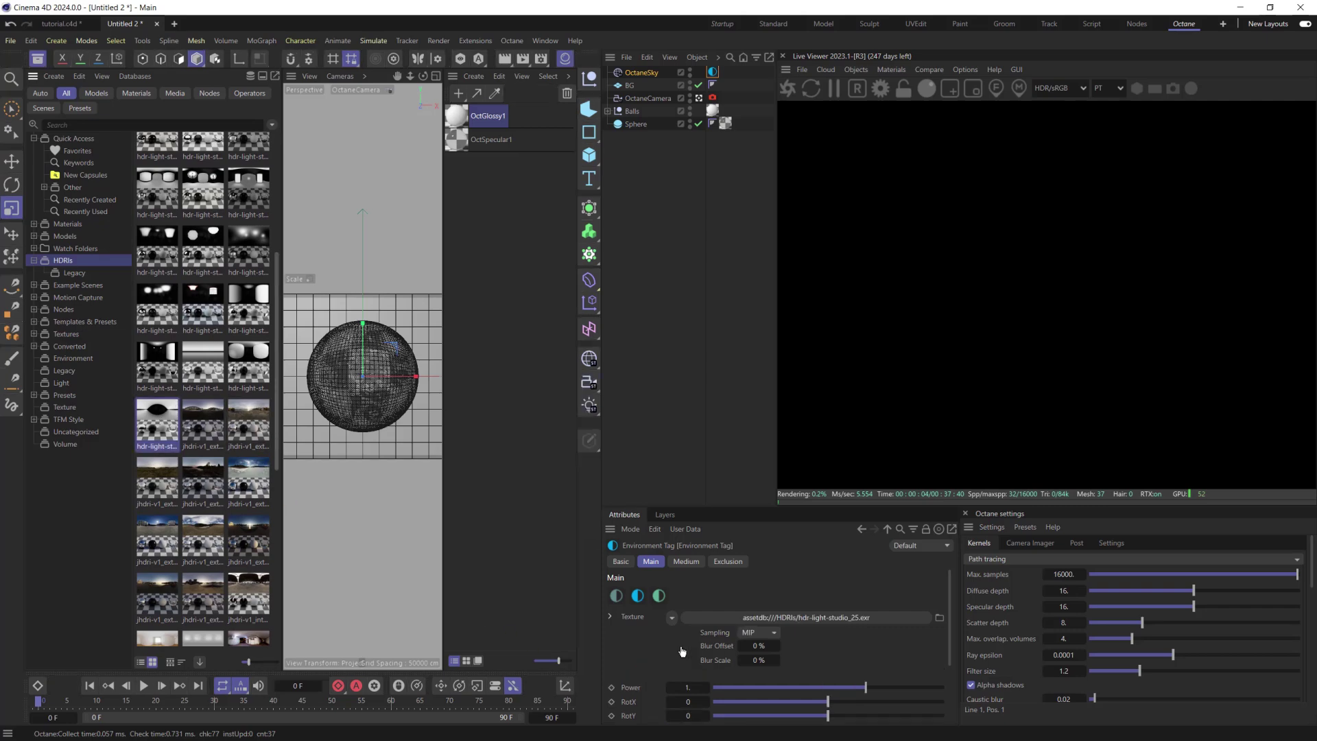
- Set the OctaneSky Power to about 0.46 and RotX to about -0.56
left_click(38, 59)
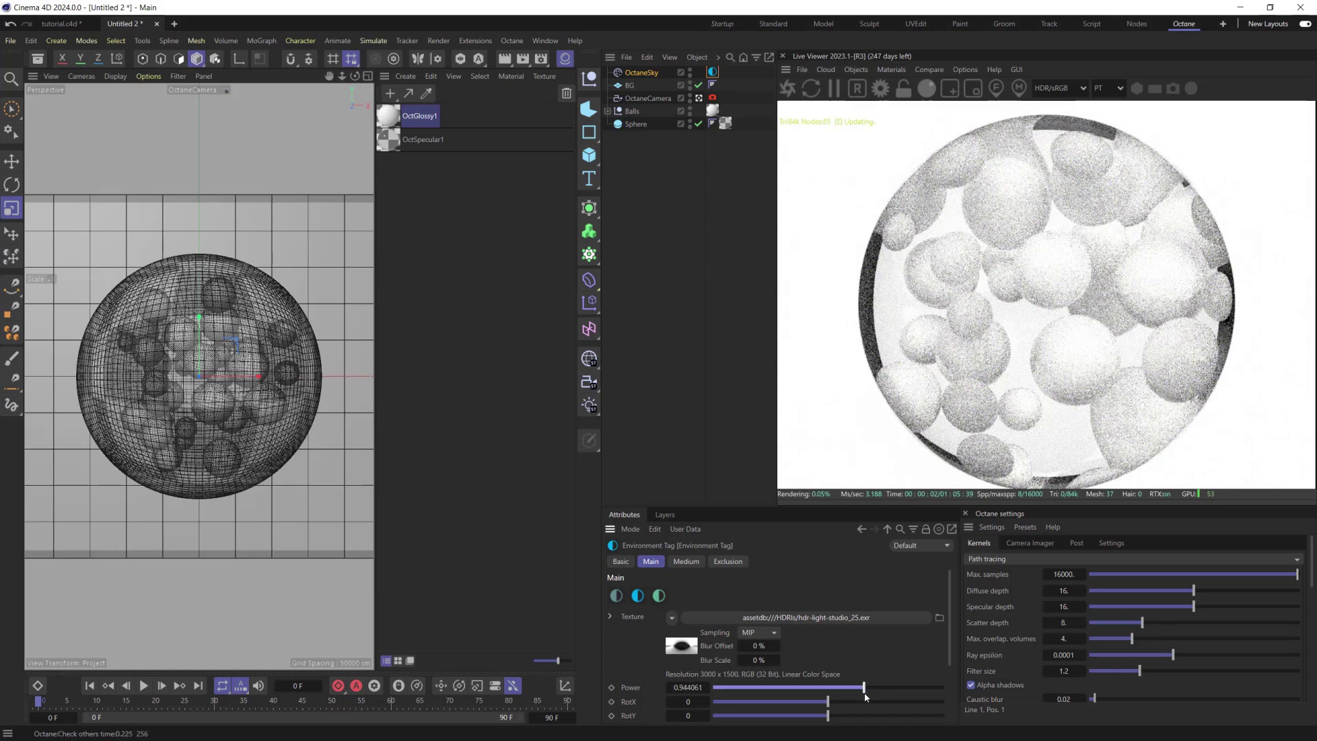
left_click_drag(866, 687, 849, 695)
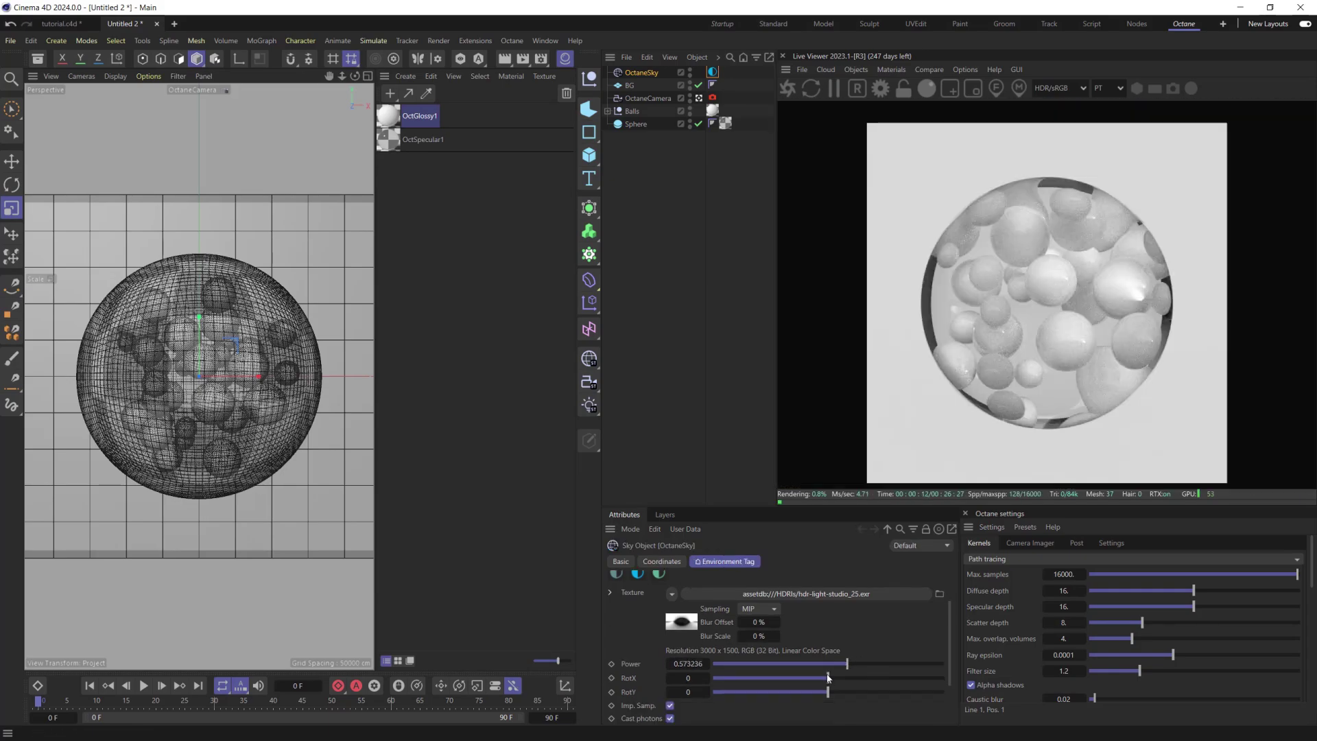
mouse_move(828, 678)
left_mouse_down()
mouse_move(765, 684)
mouse_move(827, 694)
mouse_move(842, 665)
left_mouse_up()
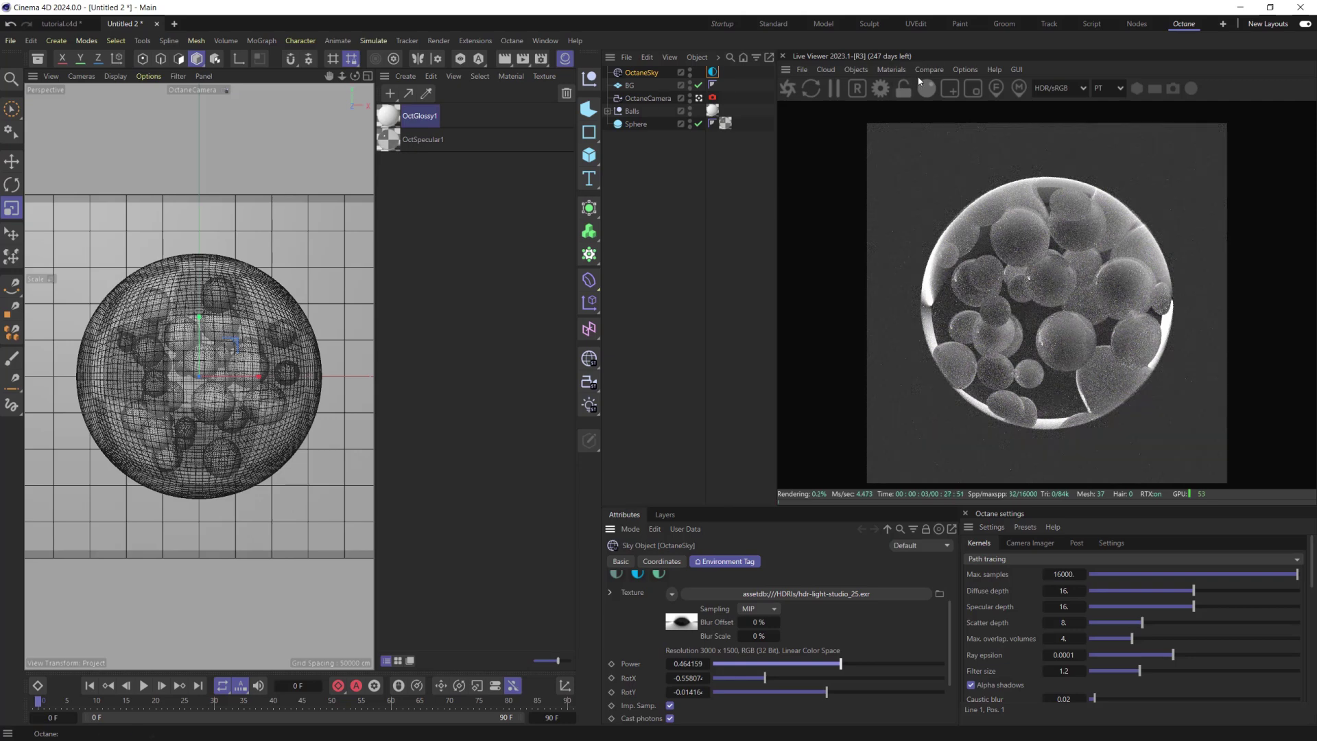
- Create an Octane Diffuse material and apply it to the BG backdrop
left_click(885, 70)
mouse_move(919, 135)
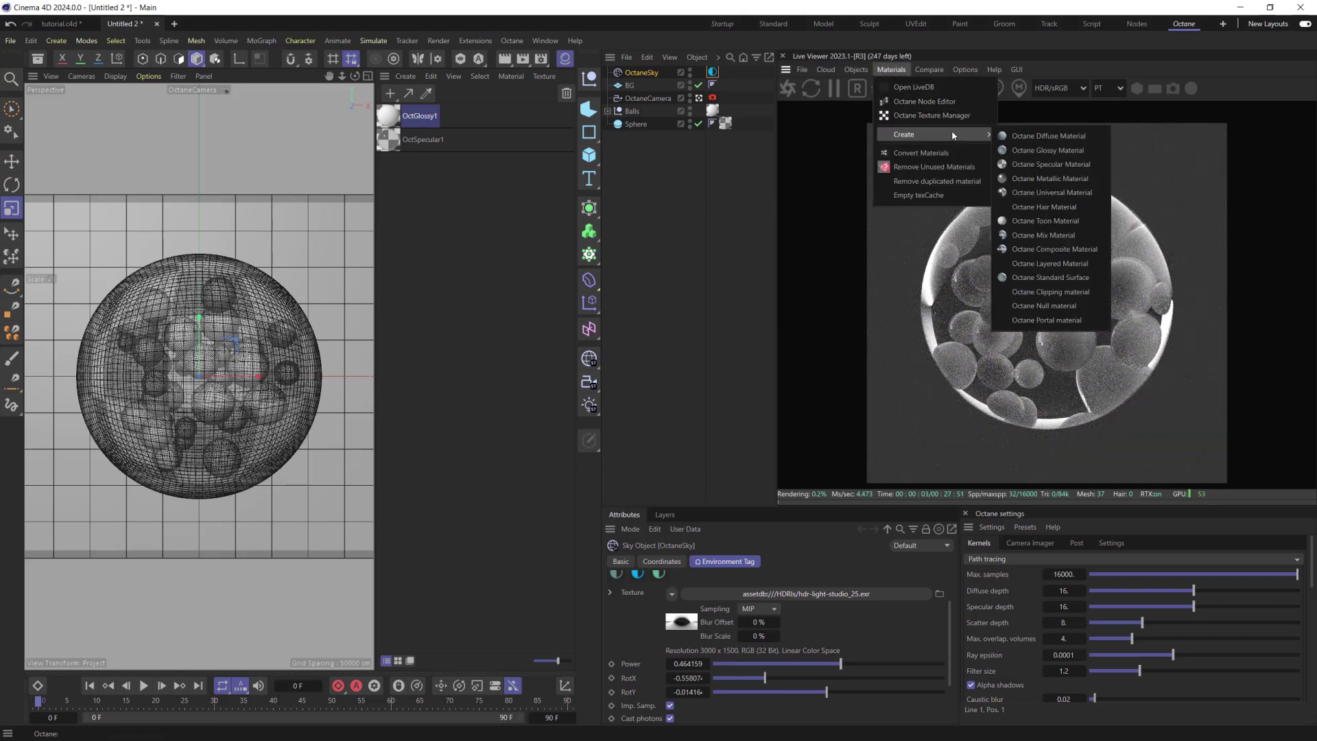
left_click(1029, 136)
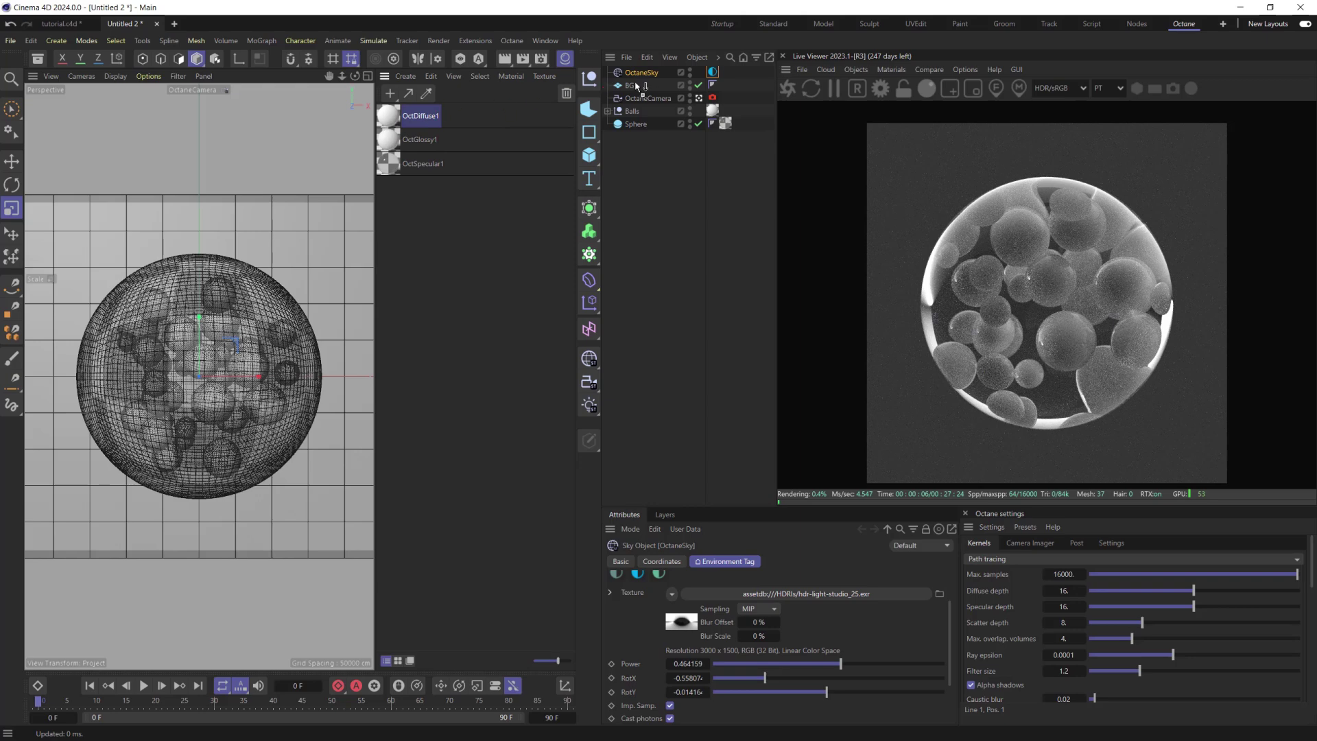
left_click_drag(636, 86, 638, 87)
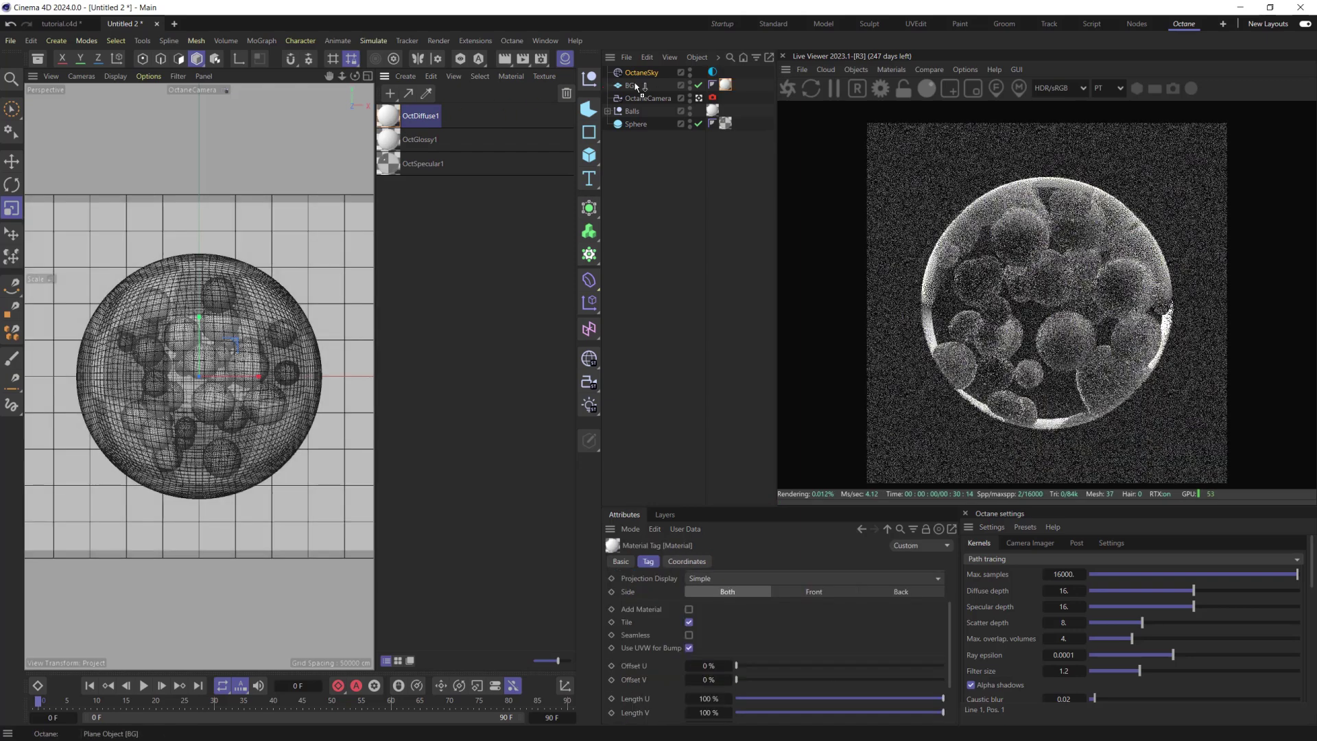
- Set OctDiffuse1's transmission to white and diffuse to mid grey, then save the scene
double_click(389, 115)
left_click(433, 381)
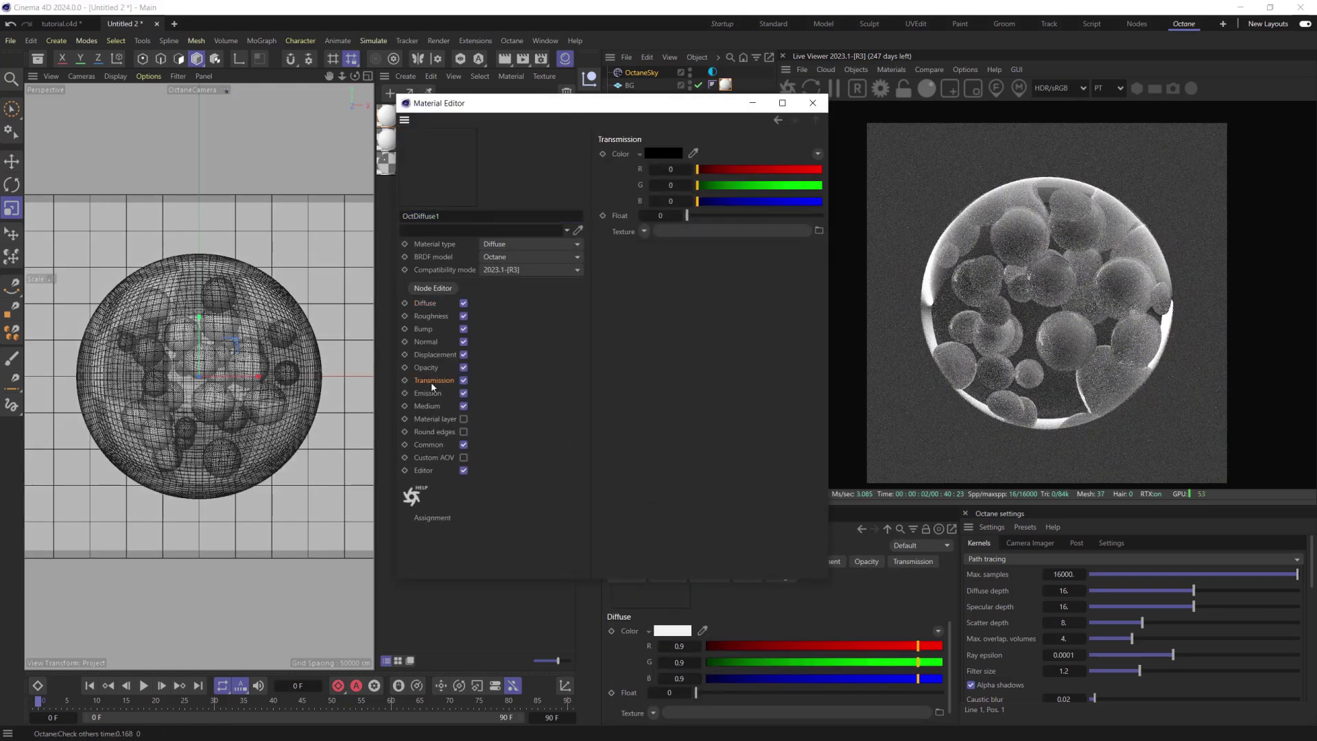
left_click(663, 153)
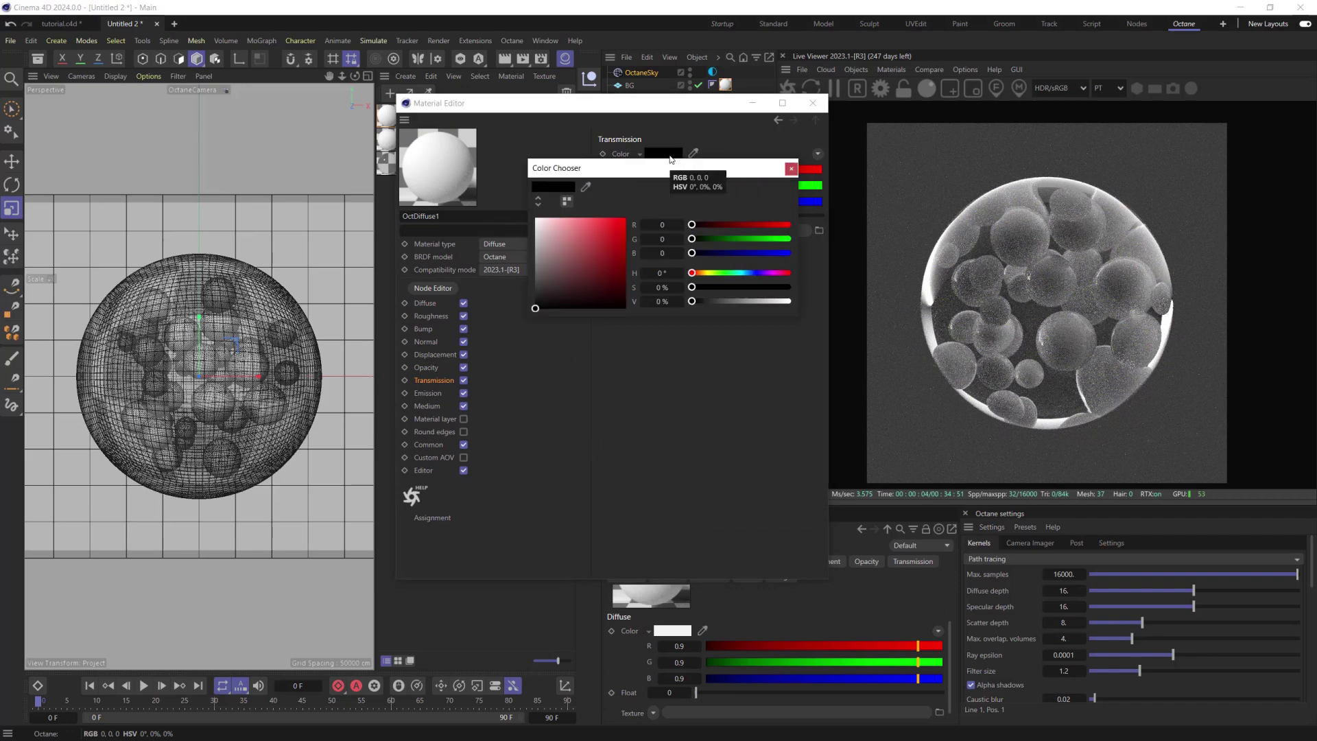
left_click(536, 218)
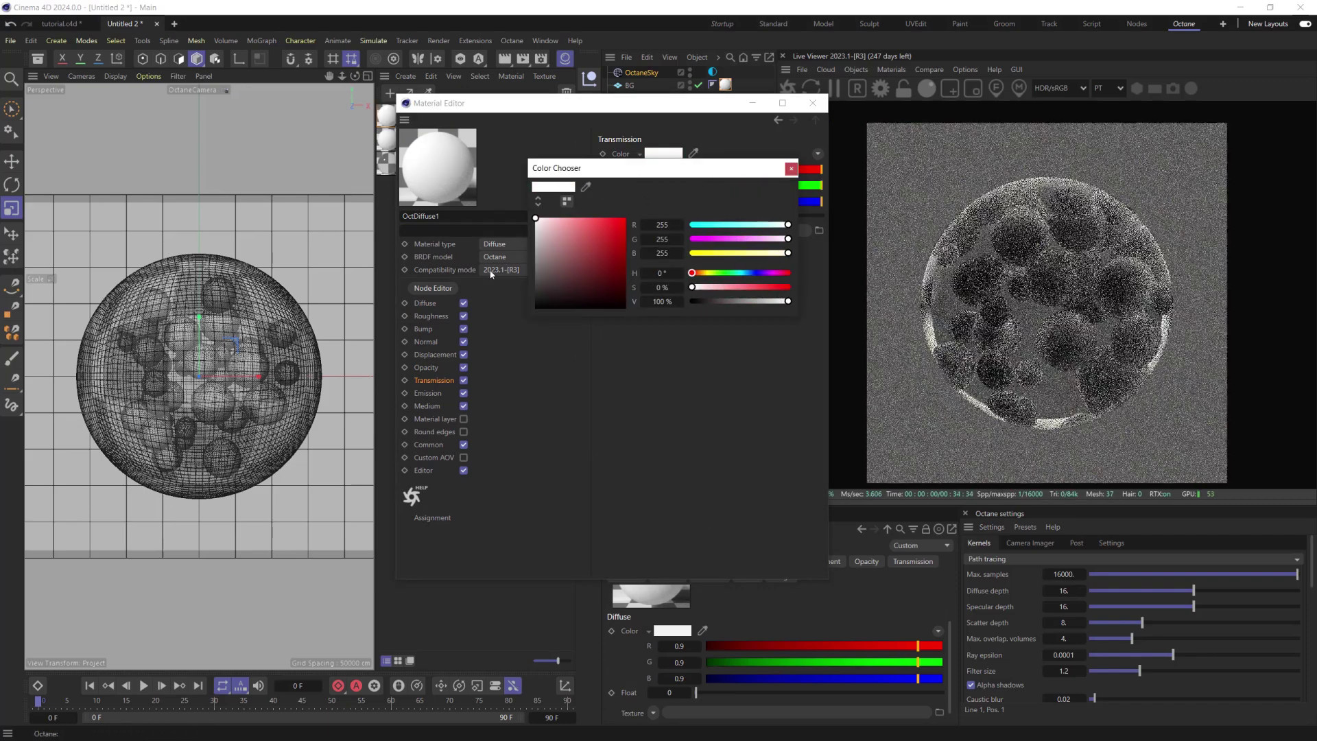
left_click(436, 303)
left_click(662, 153)
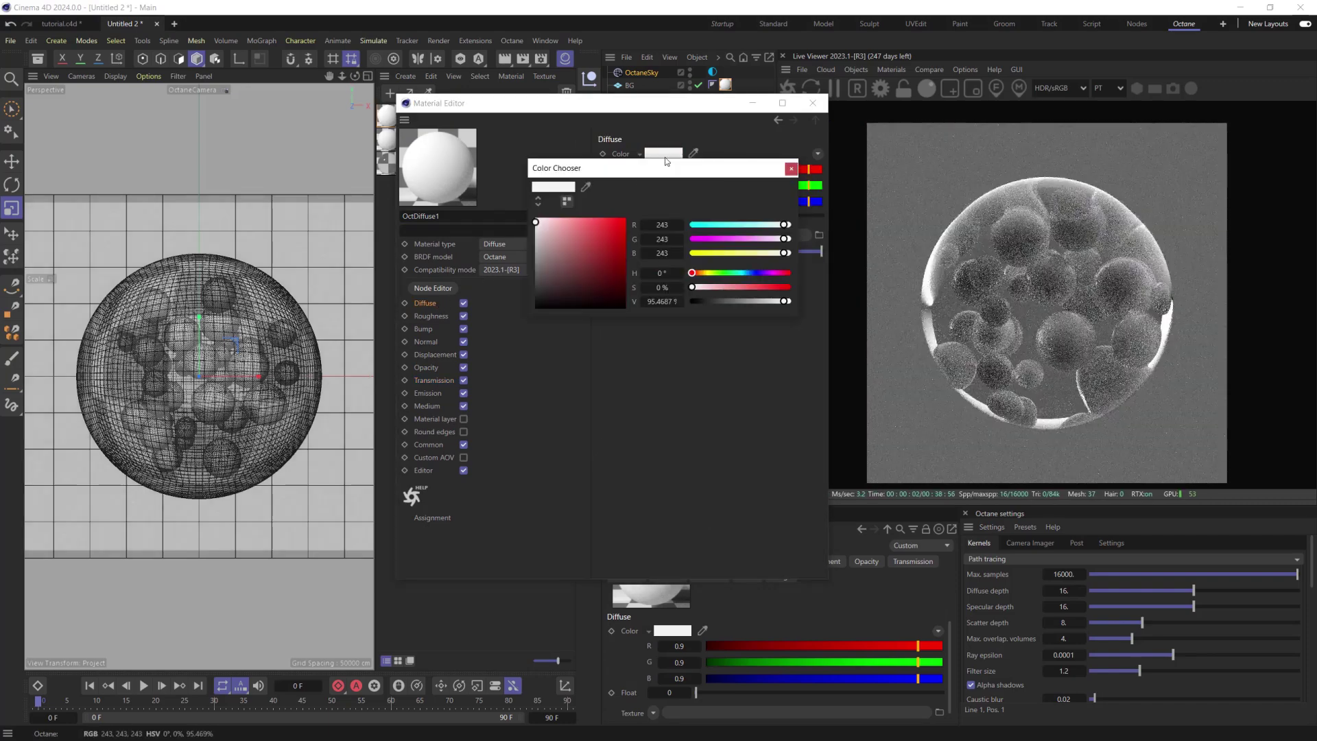
left_click(536, 240)
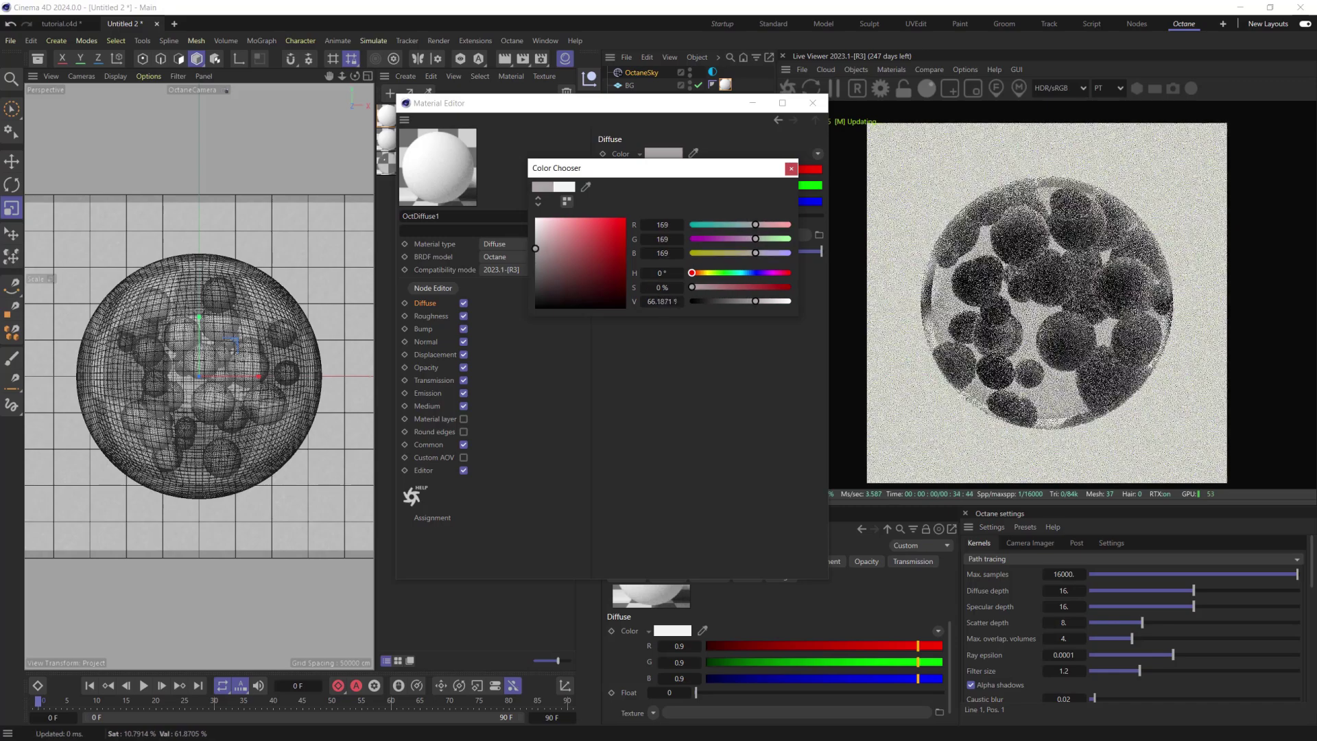
left_click(812, 102)
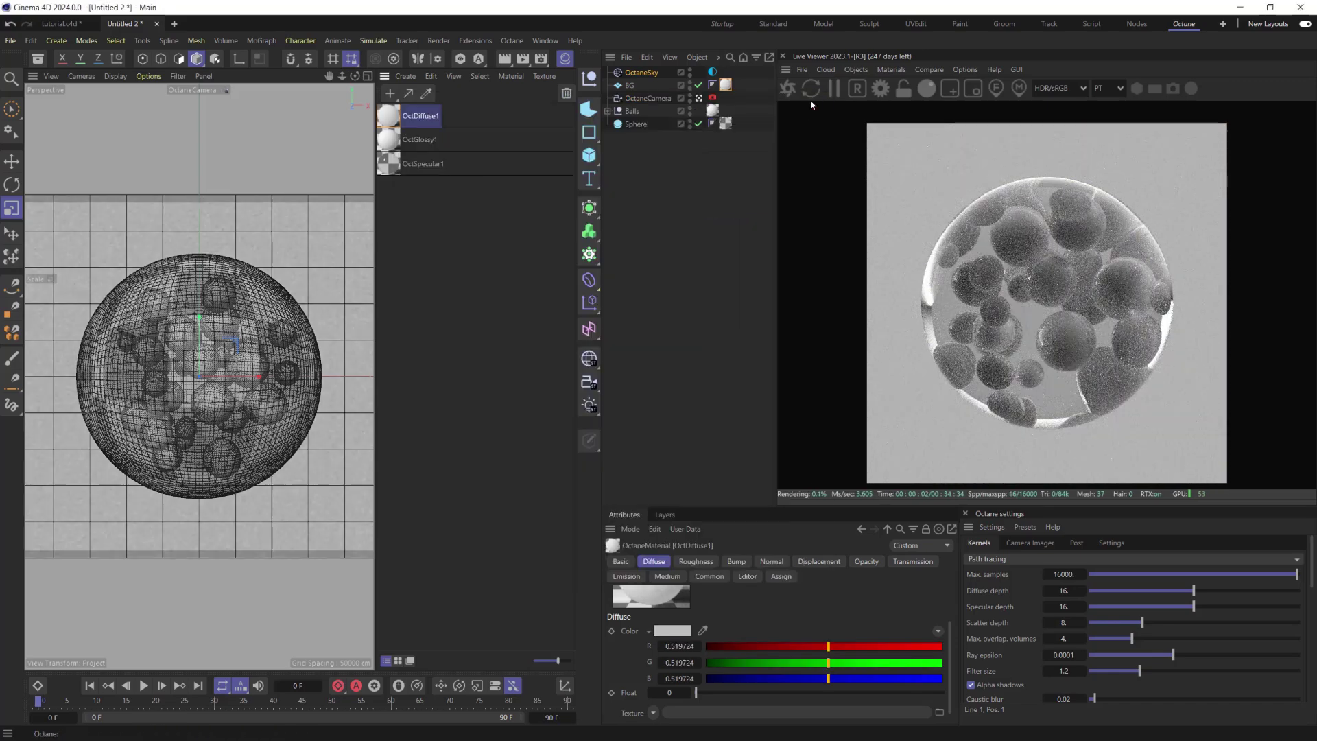
key("ctrl+s")
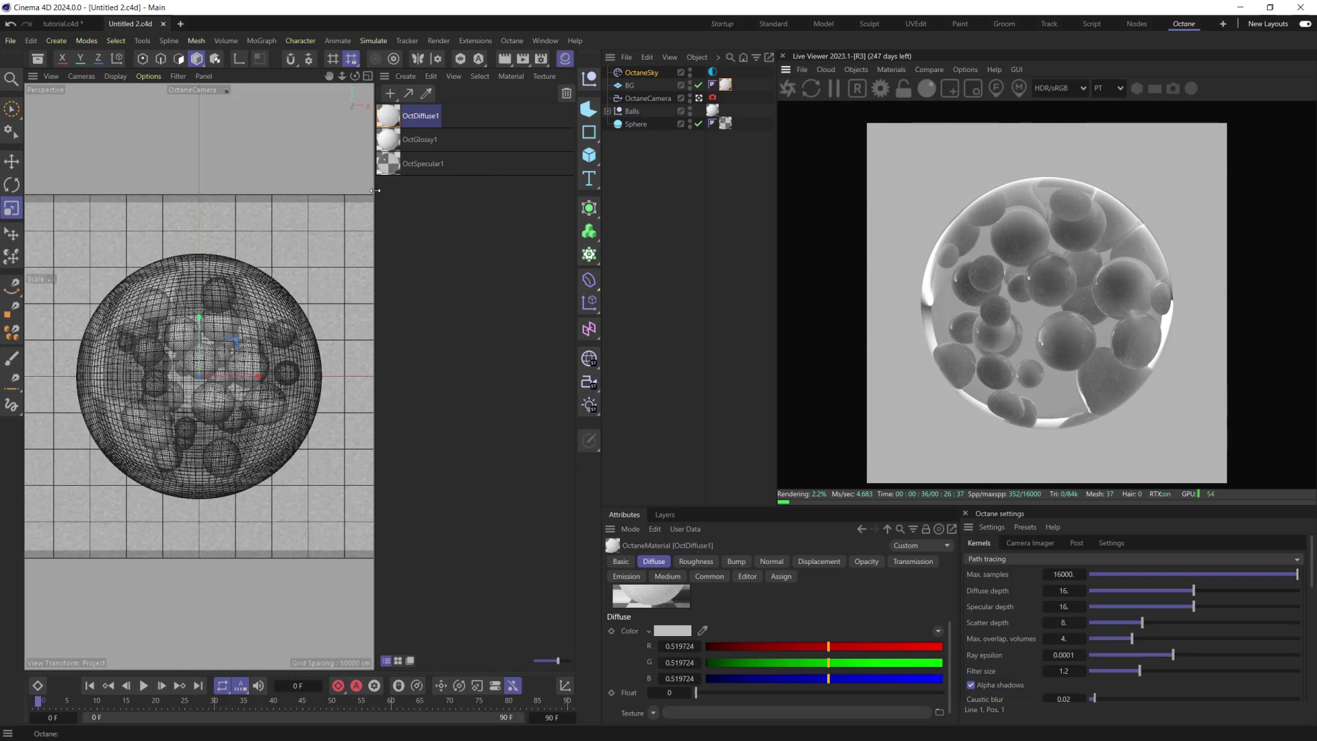
left_click_drag(376, 191, 485, 190)
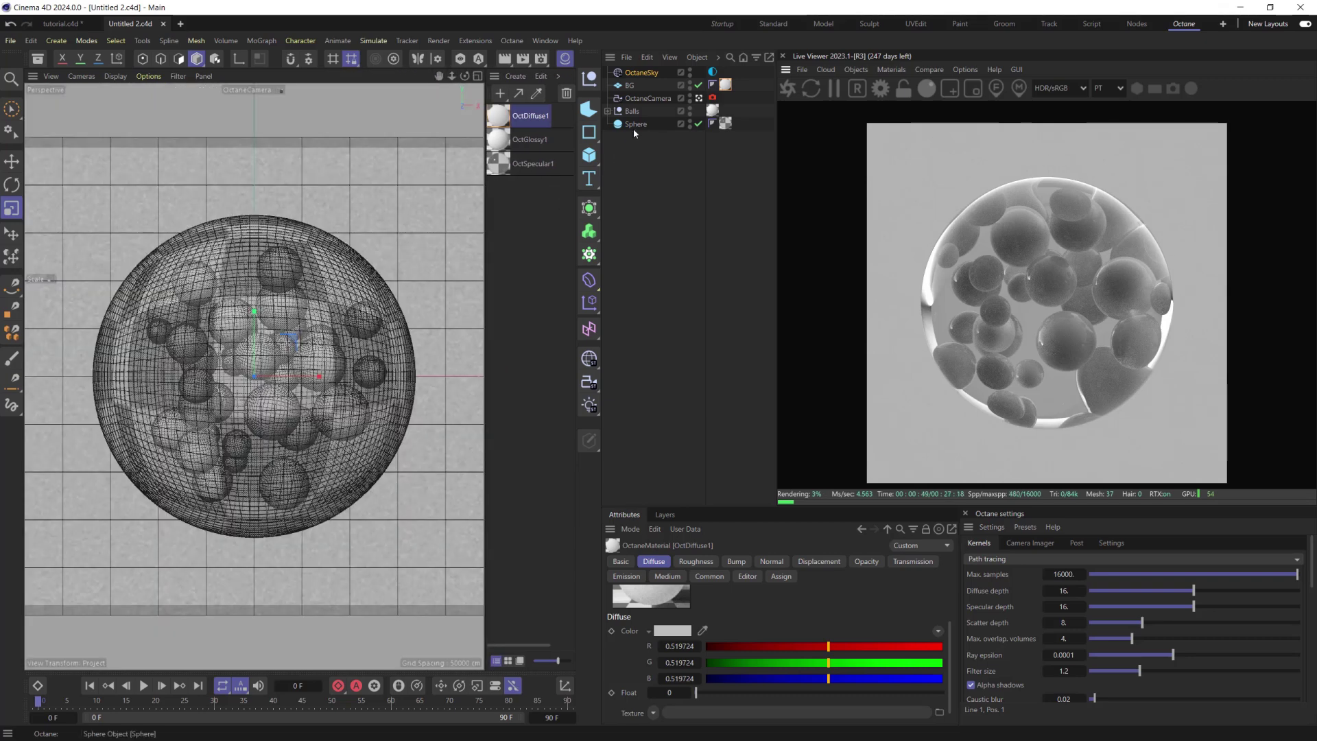
- Add a Cloth tag to the Sphere and set its surface Bendiness to 0
right_click(639, 126)
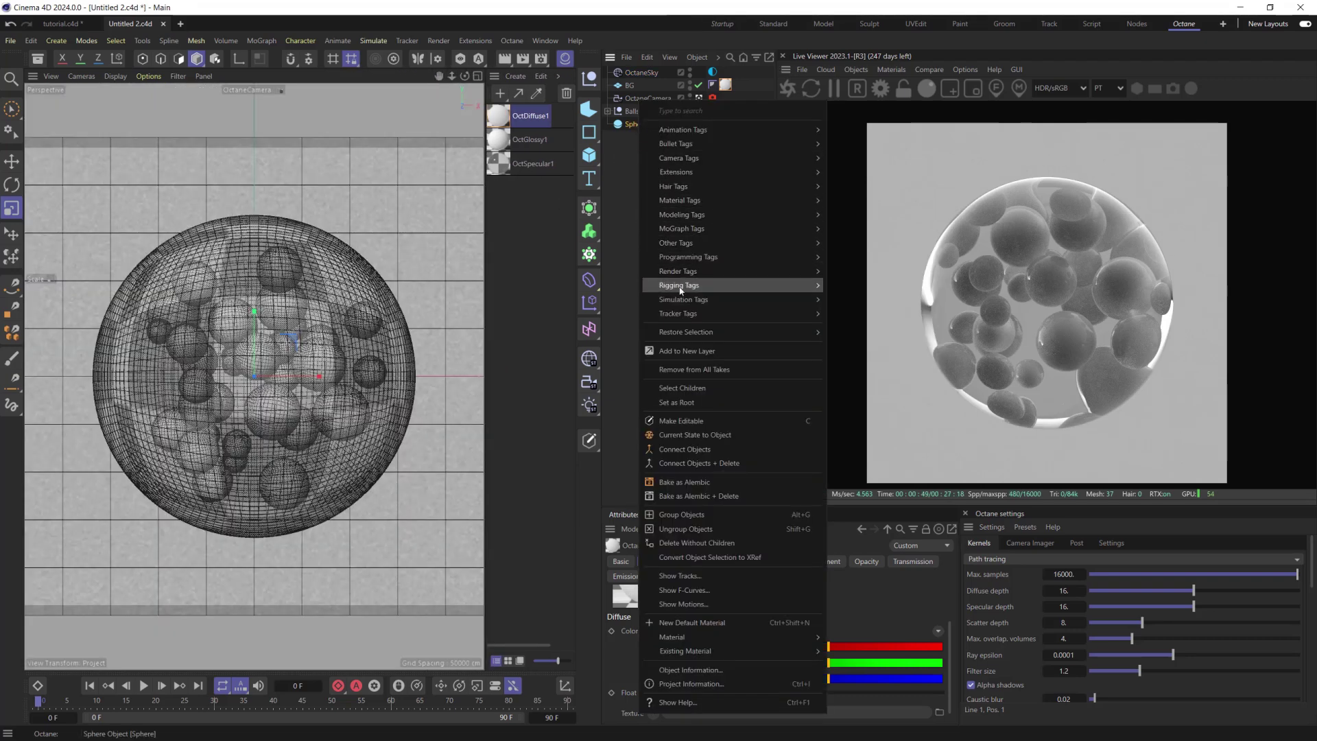
mouse_move(746, 302)
left_click(850, 325)
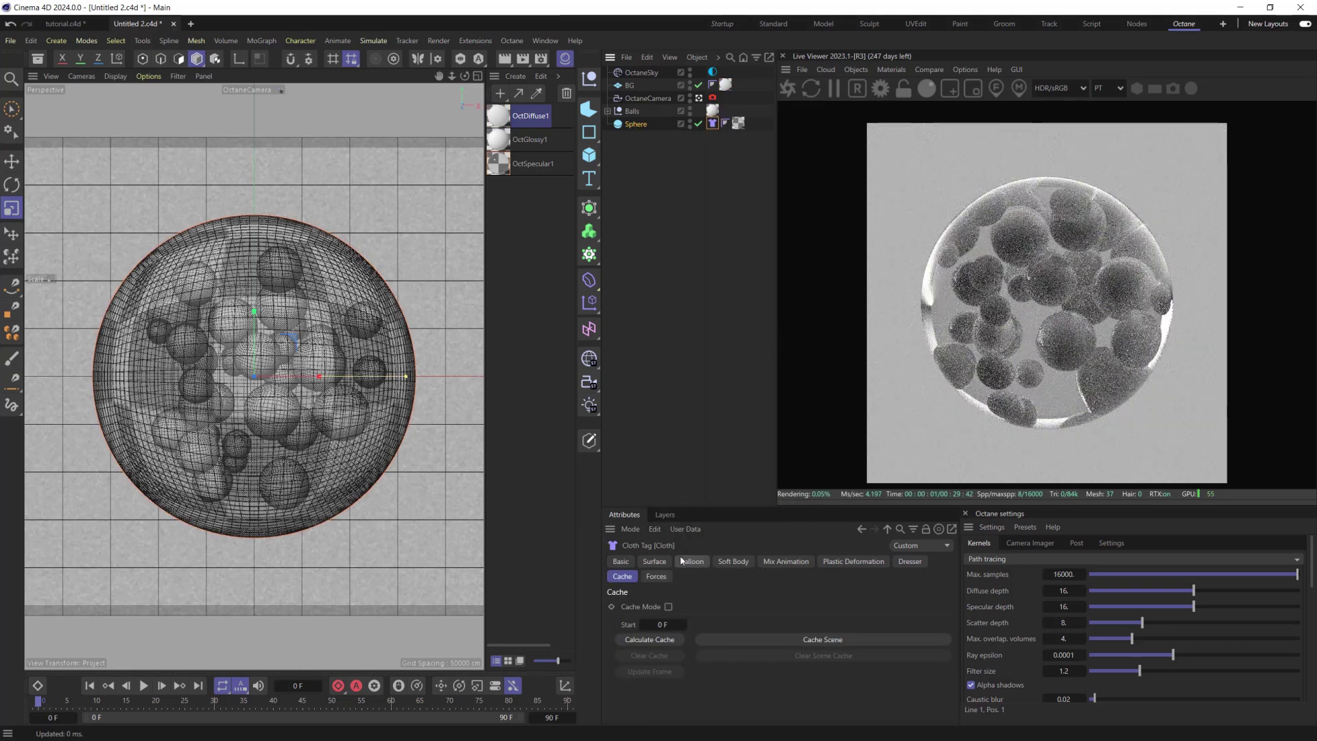
left_click(656, 561)
left_click_drag(700, 612, 691, 612)
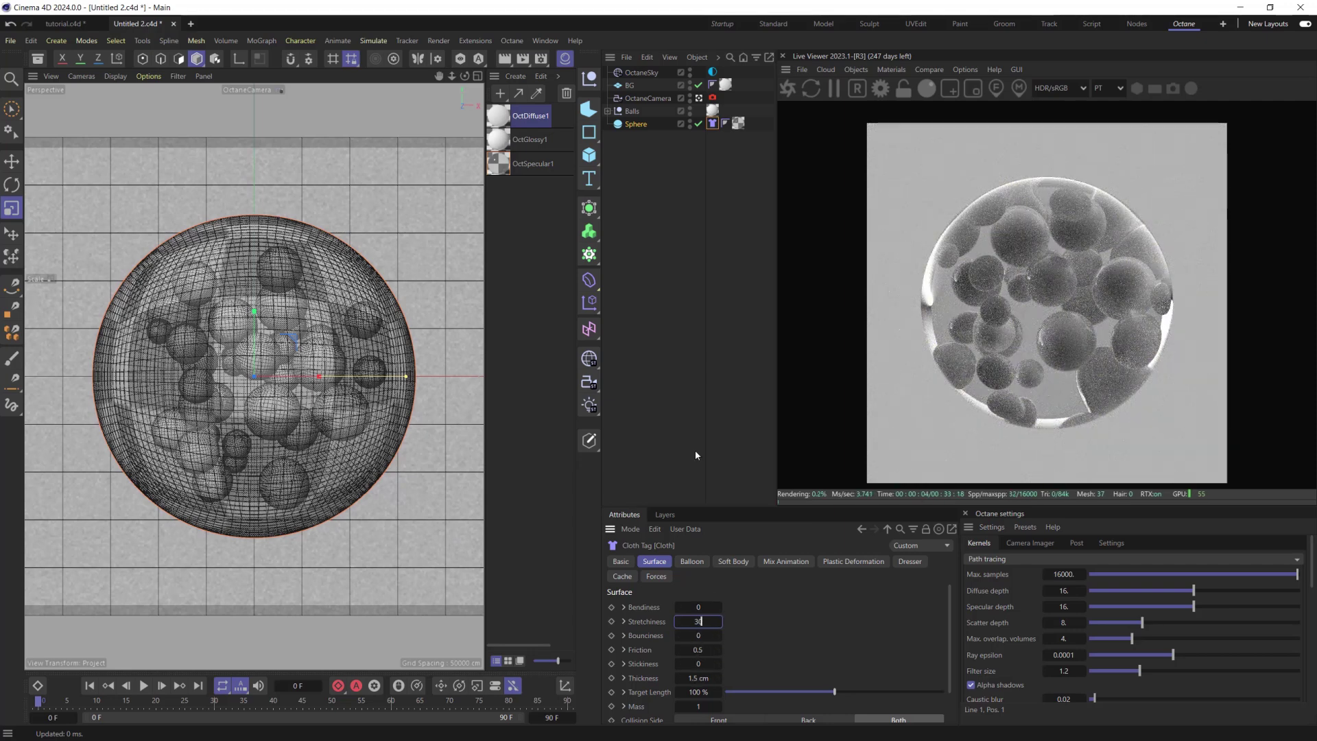
- Add a Cloth tag to the Balls group and set its thickness to 0.5
left_click(627, 111)
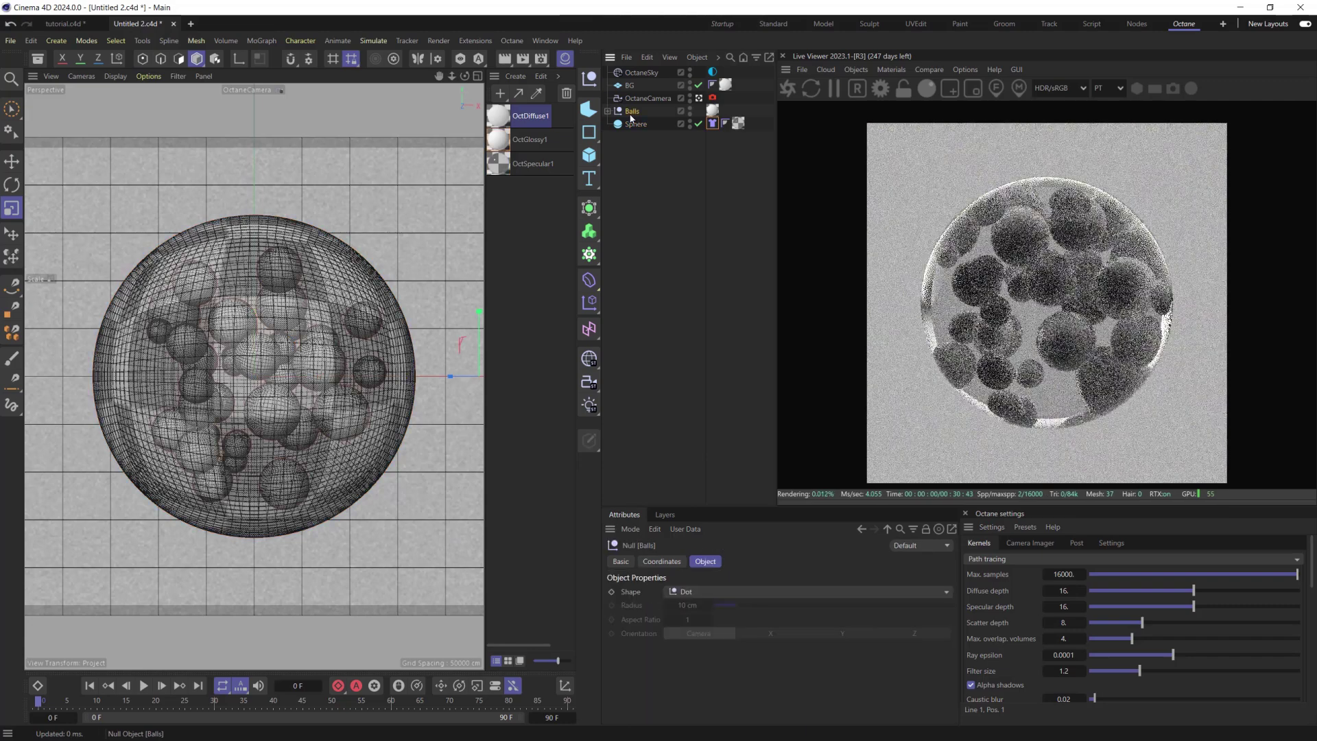
right_click(628, 111)
mouse_move(755, 300)
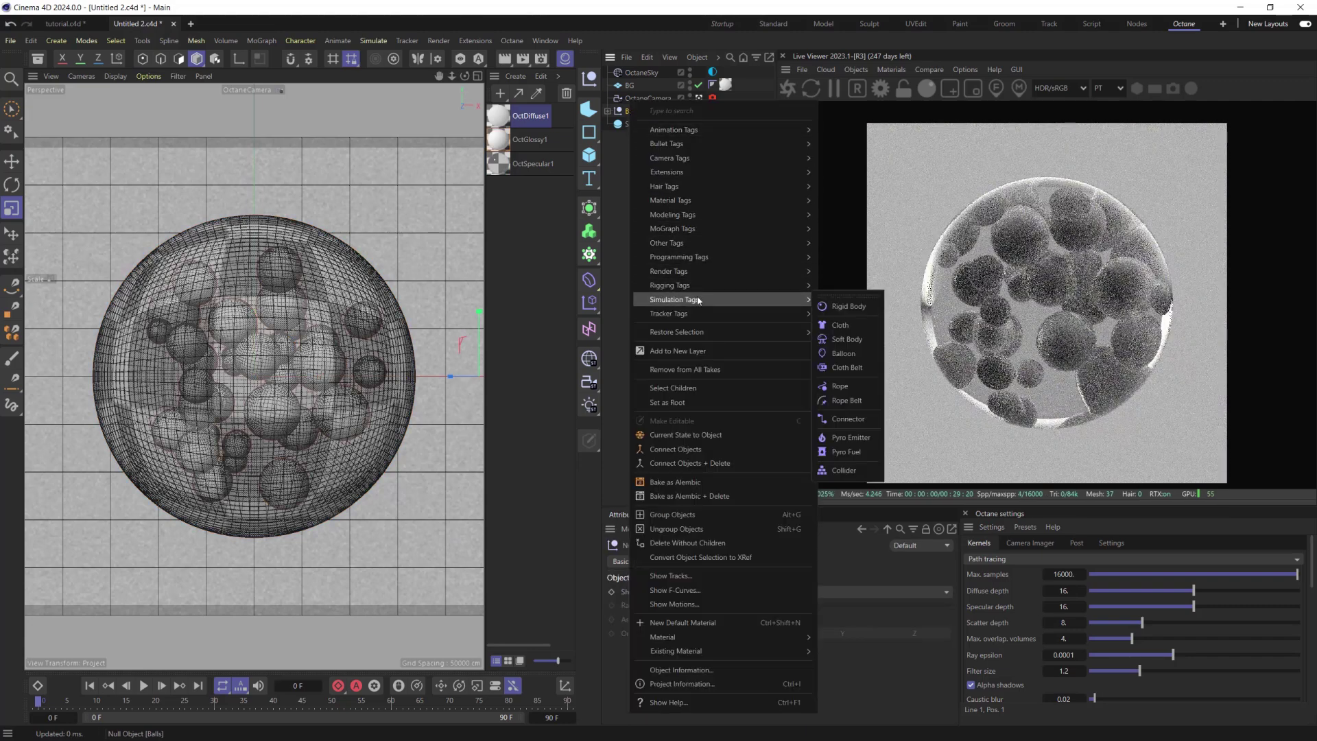
left_click(837, 325)
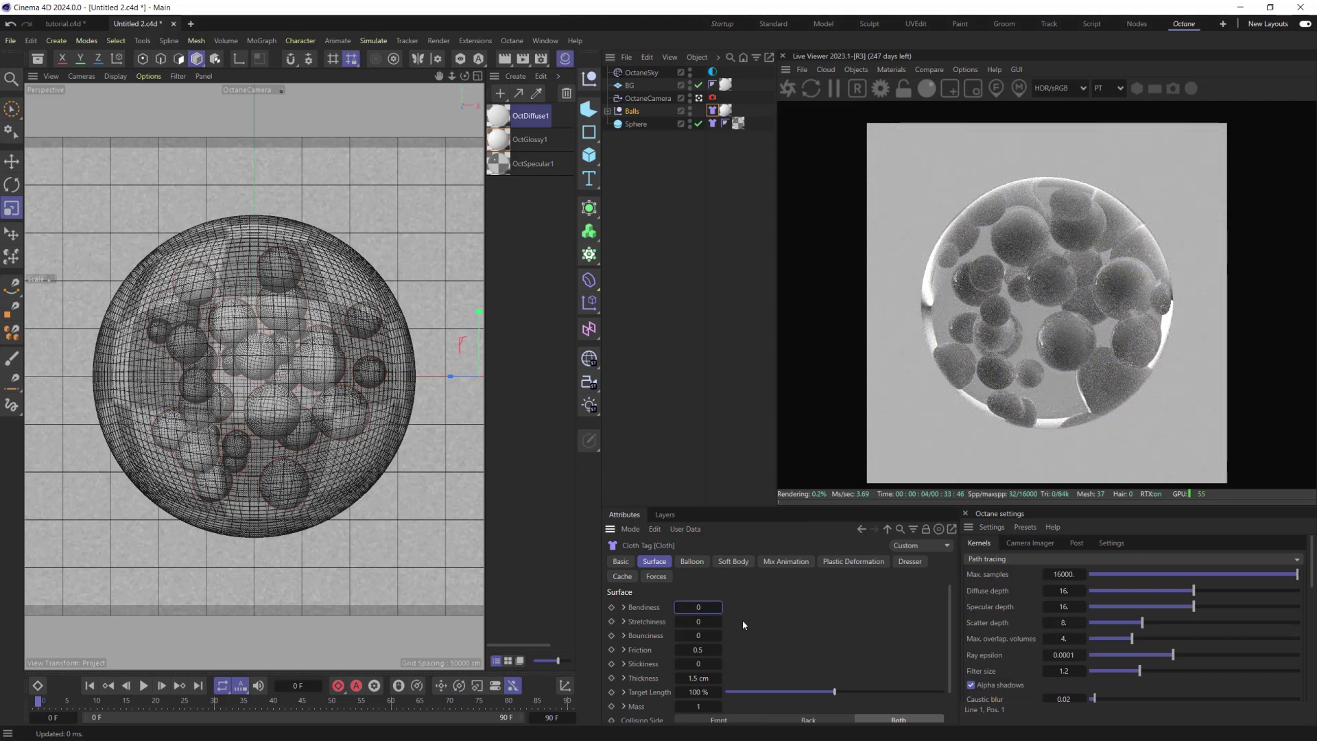
left_click(698, 678)
type("0.5")
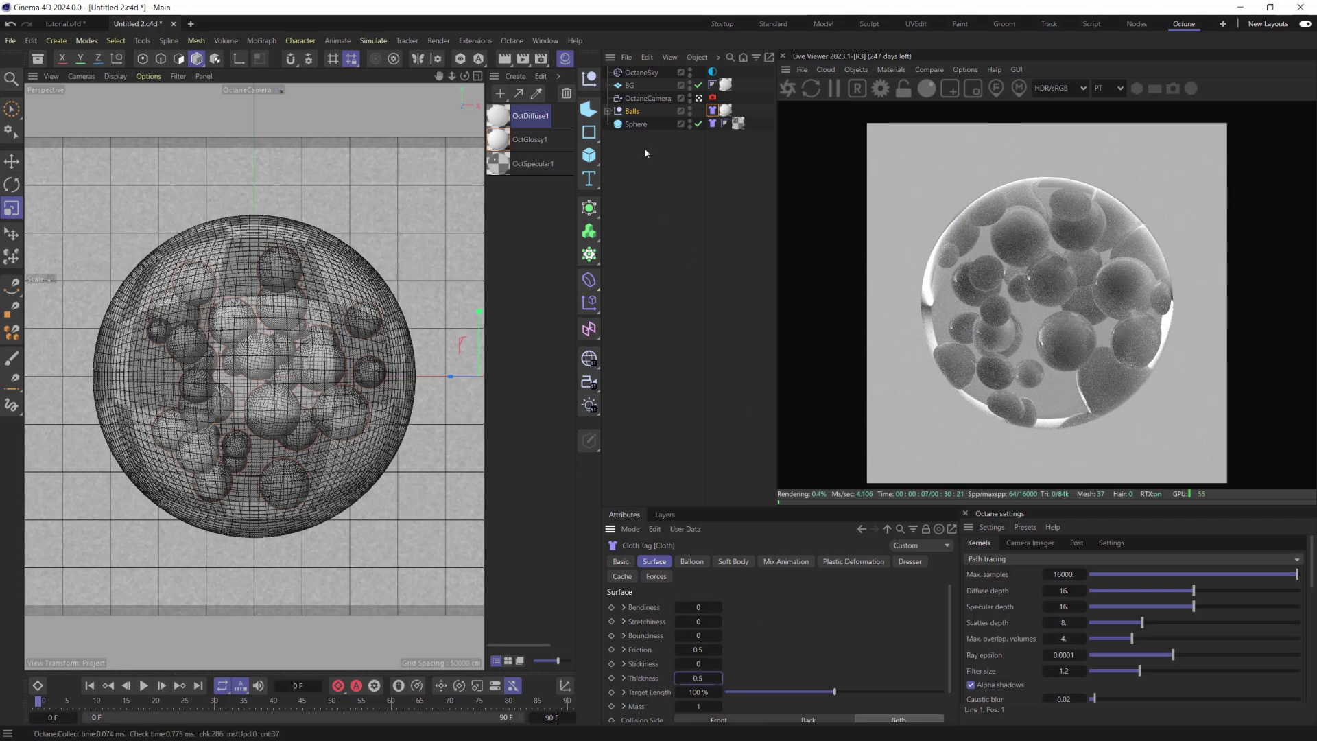
- Set the Sphere's Cloth tag thickness to 0.5
left_click(713, 123)
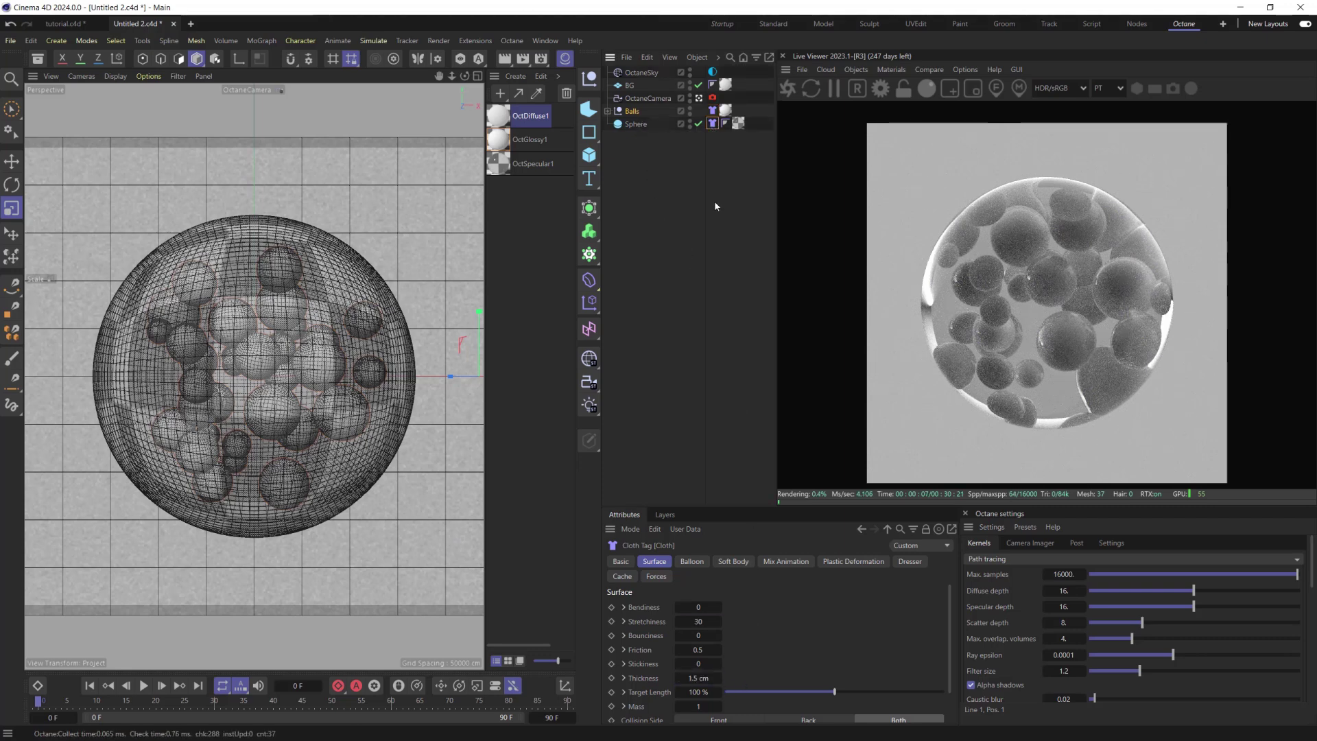
left_click(698, 678)
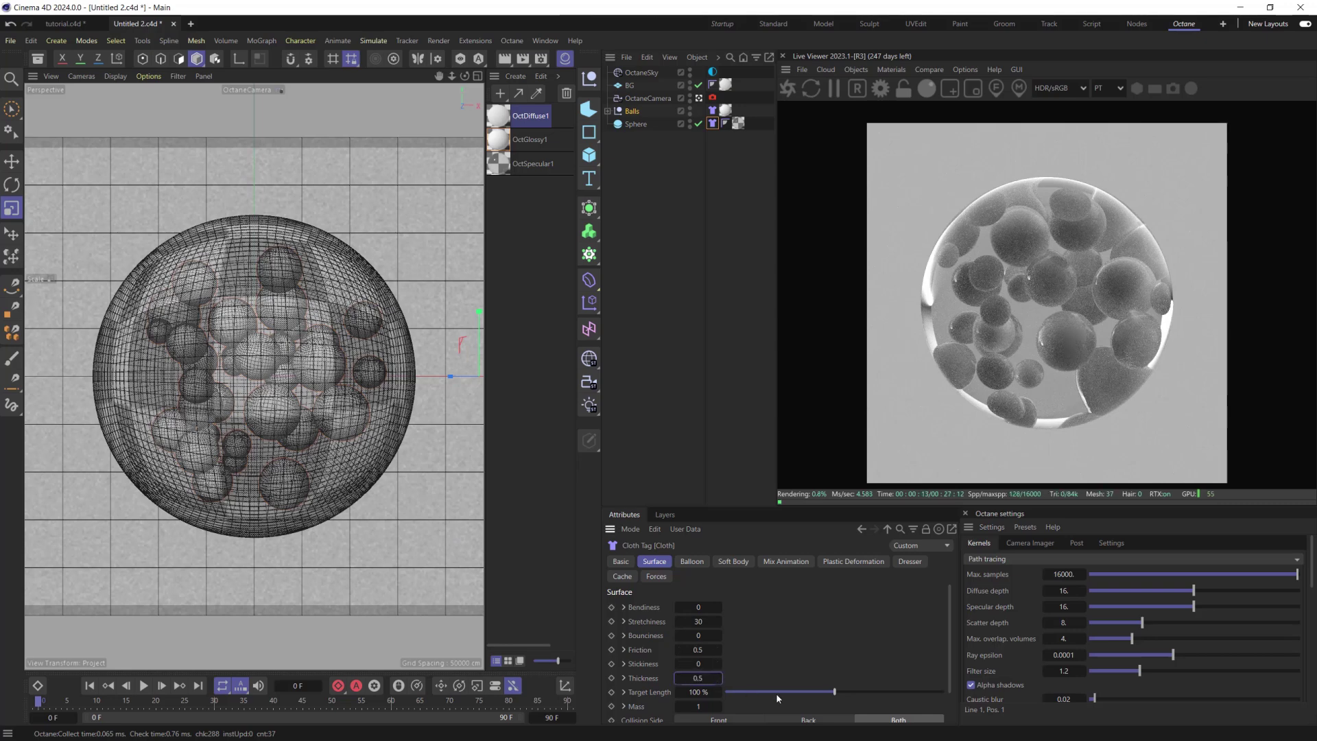
type("0.5")
key("Return")
key("ctrl+d")
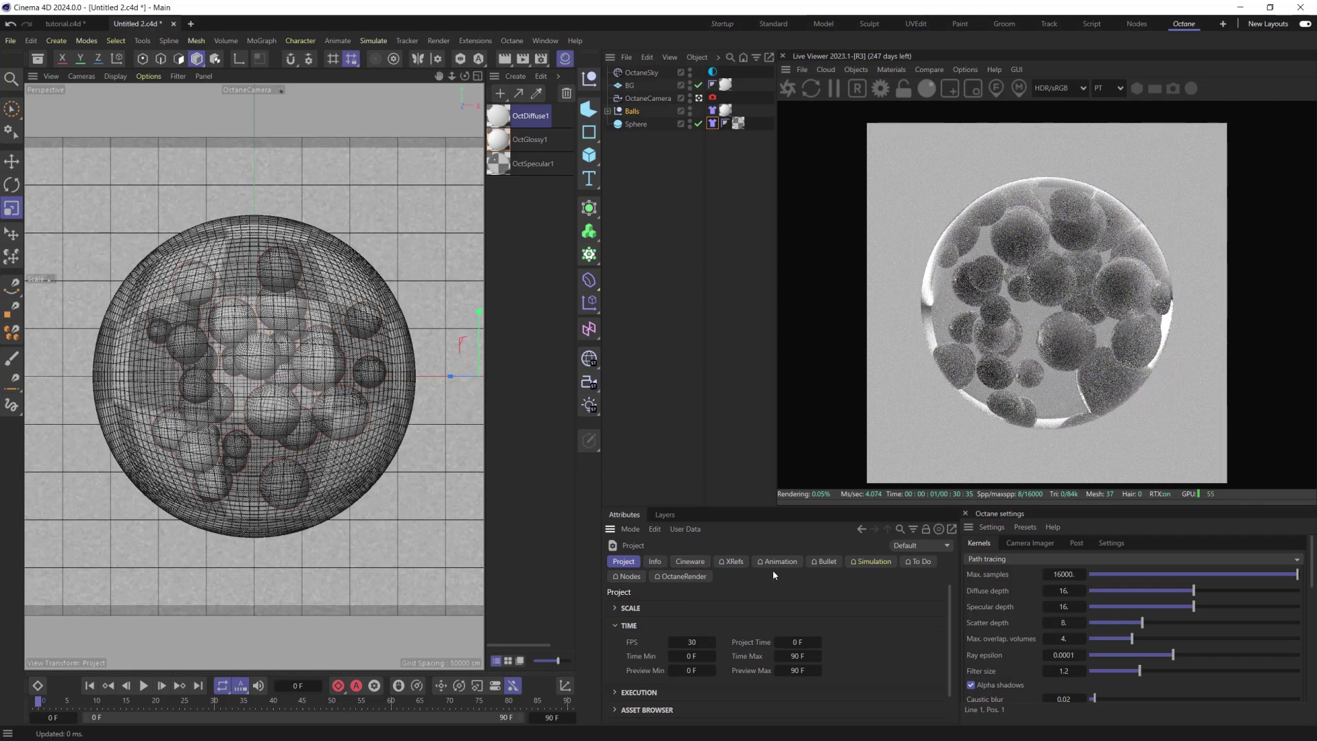
- Set the project's simulation gravity to 0 and play the timeline to preview the cloth
left_click(866, 562)
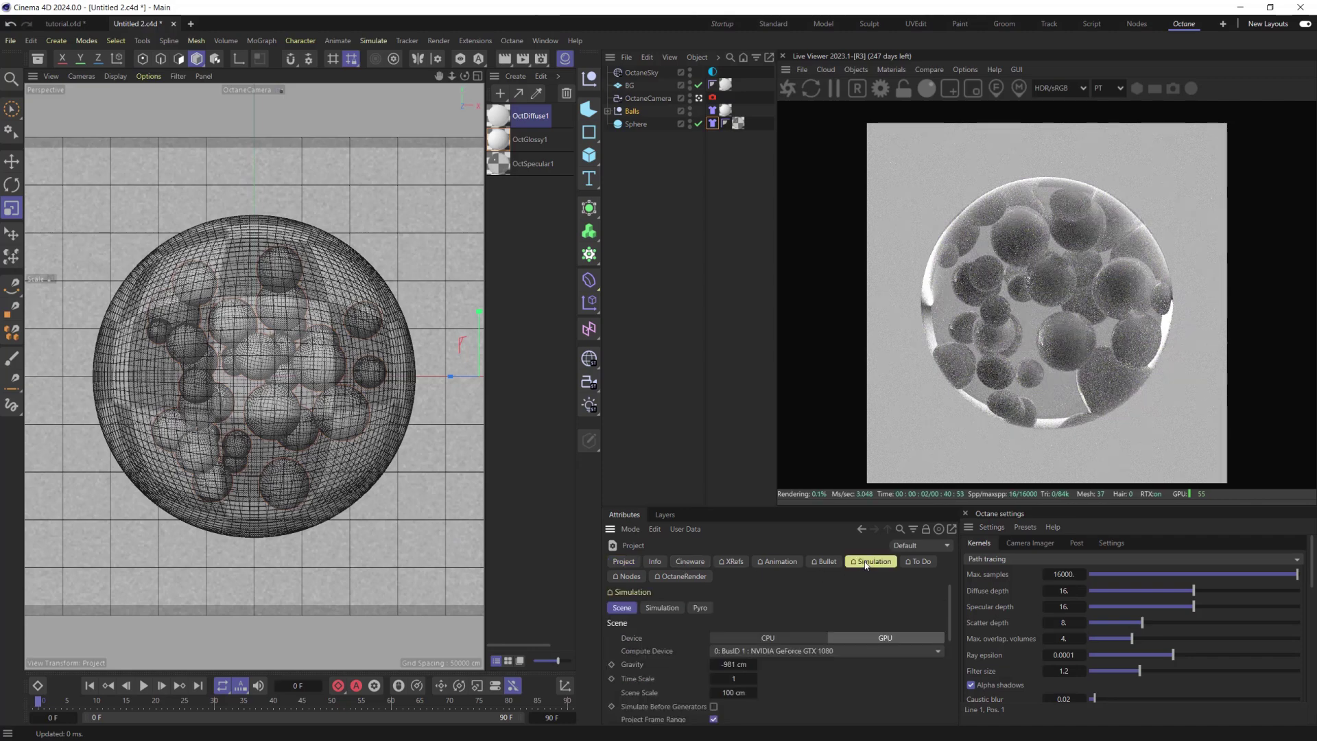
left_click(738, 662)
type("0")
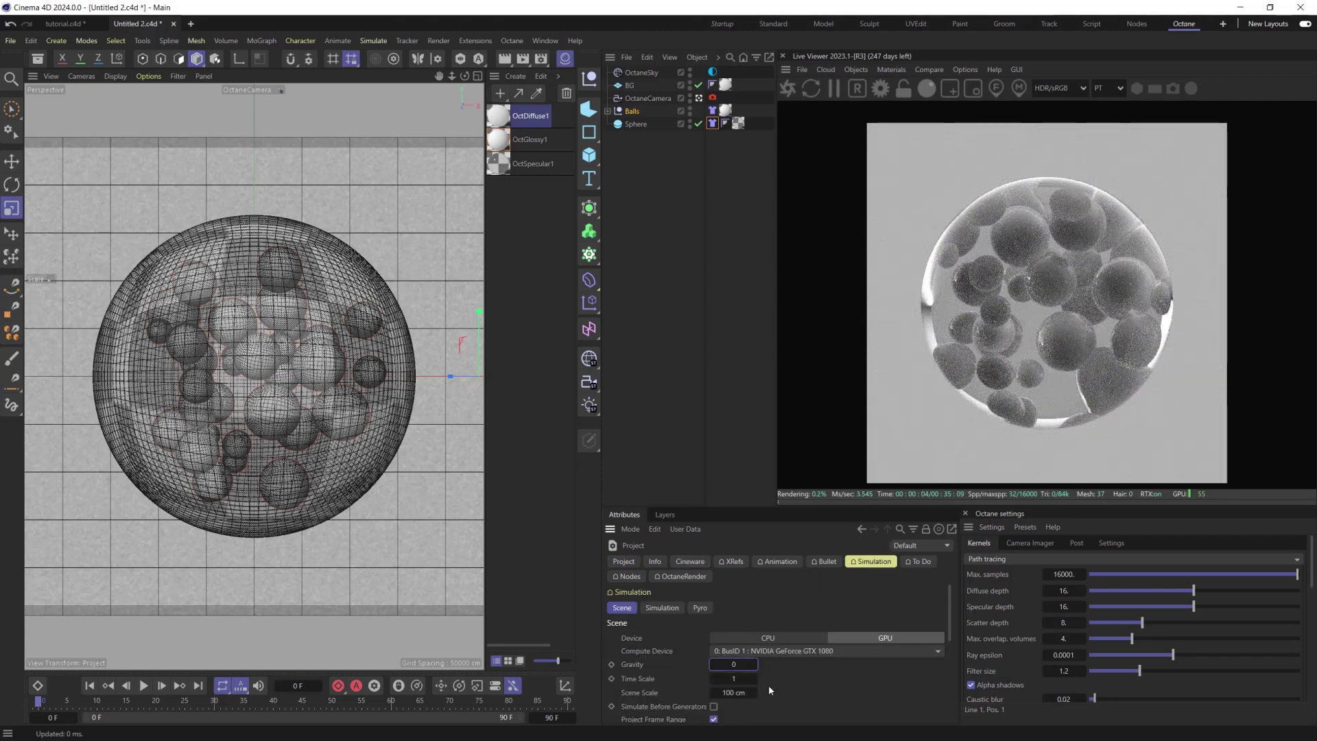
key("F8")
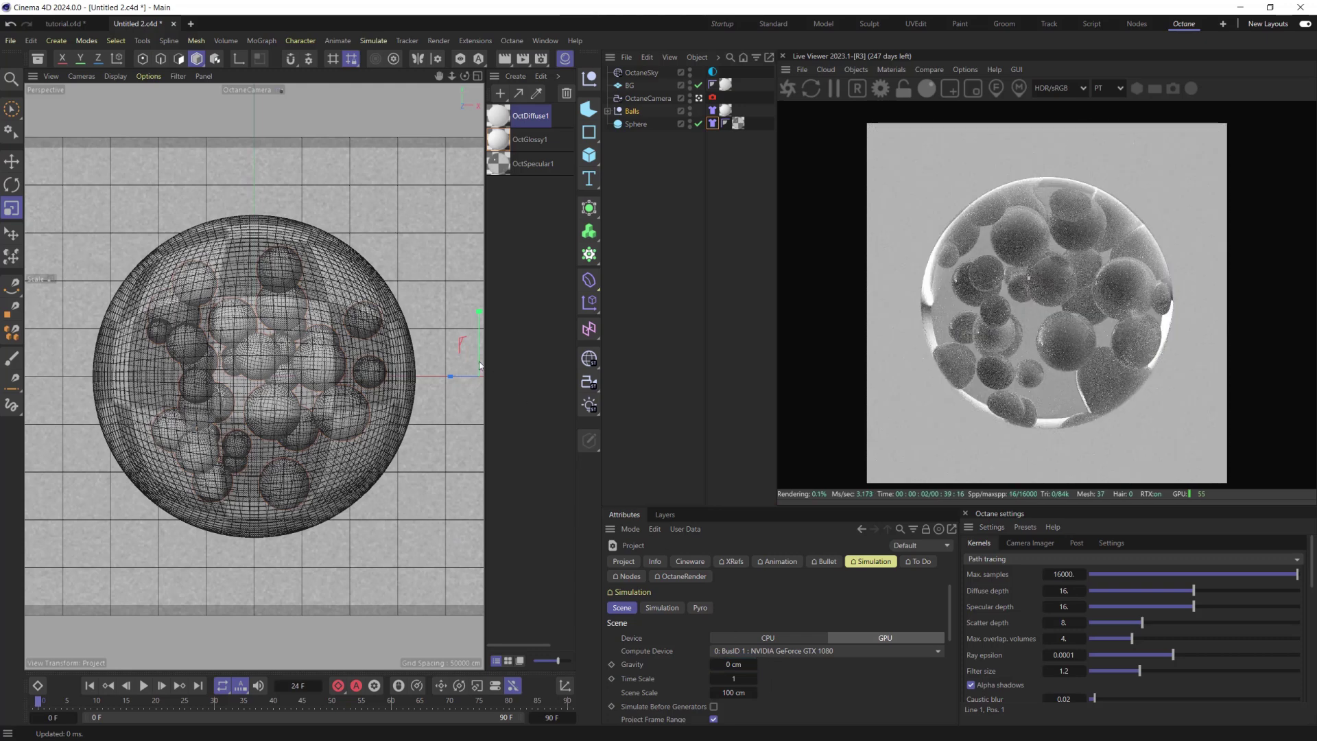
- Add a Turbulence force with 23 cm strength, about 49% scale and 42% frequency
left_click(373, 41)
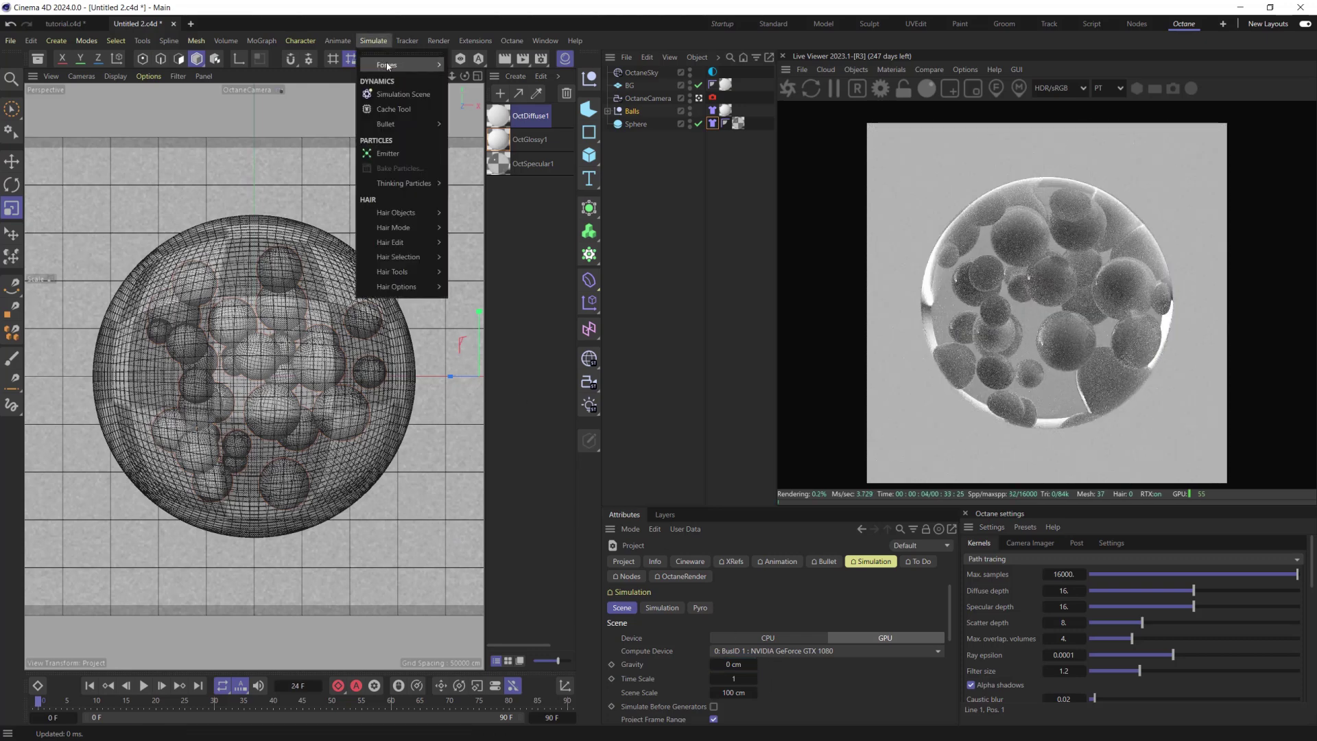
mouse_move(388, 66)
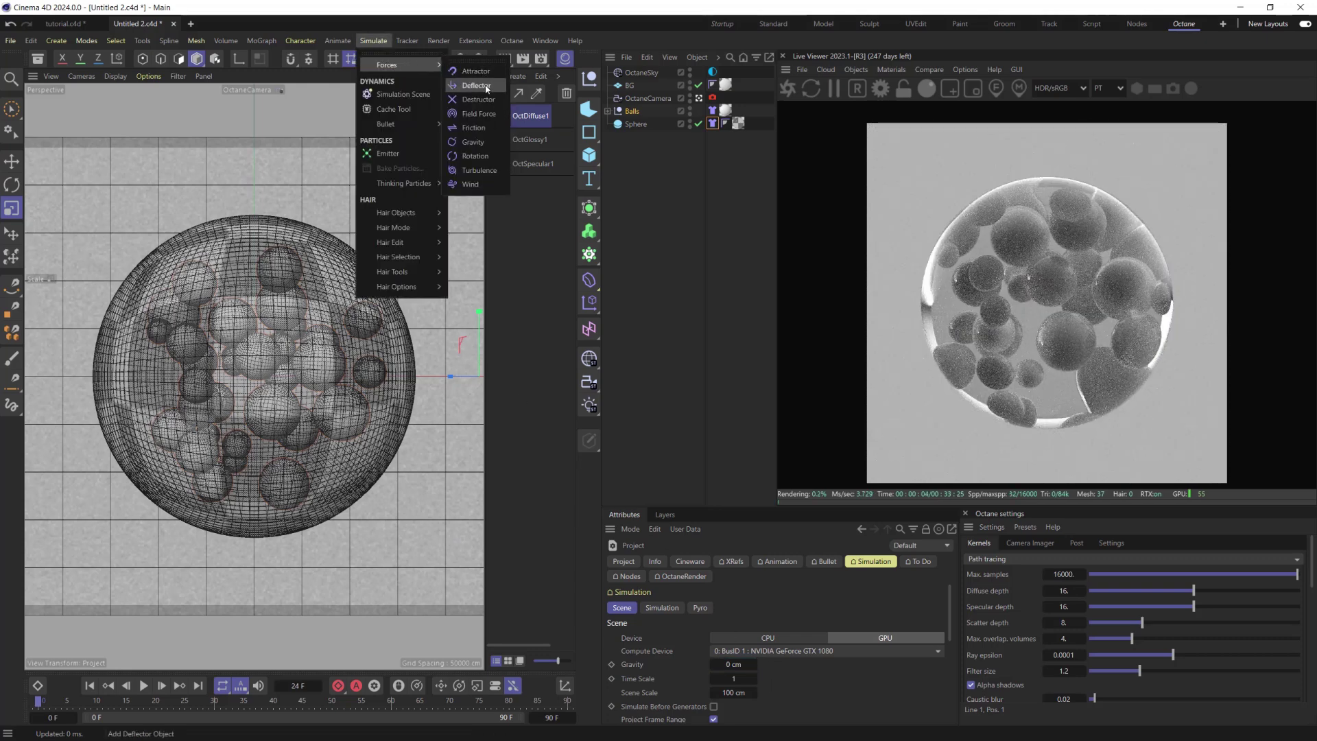
left_click(479, 170)
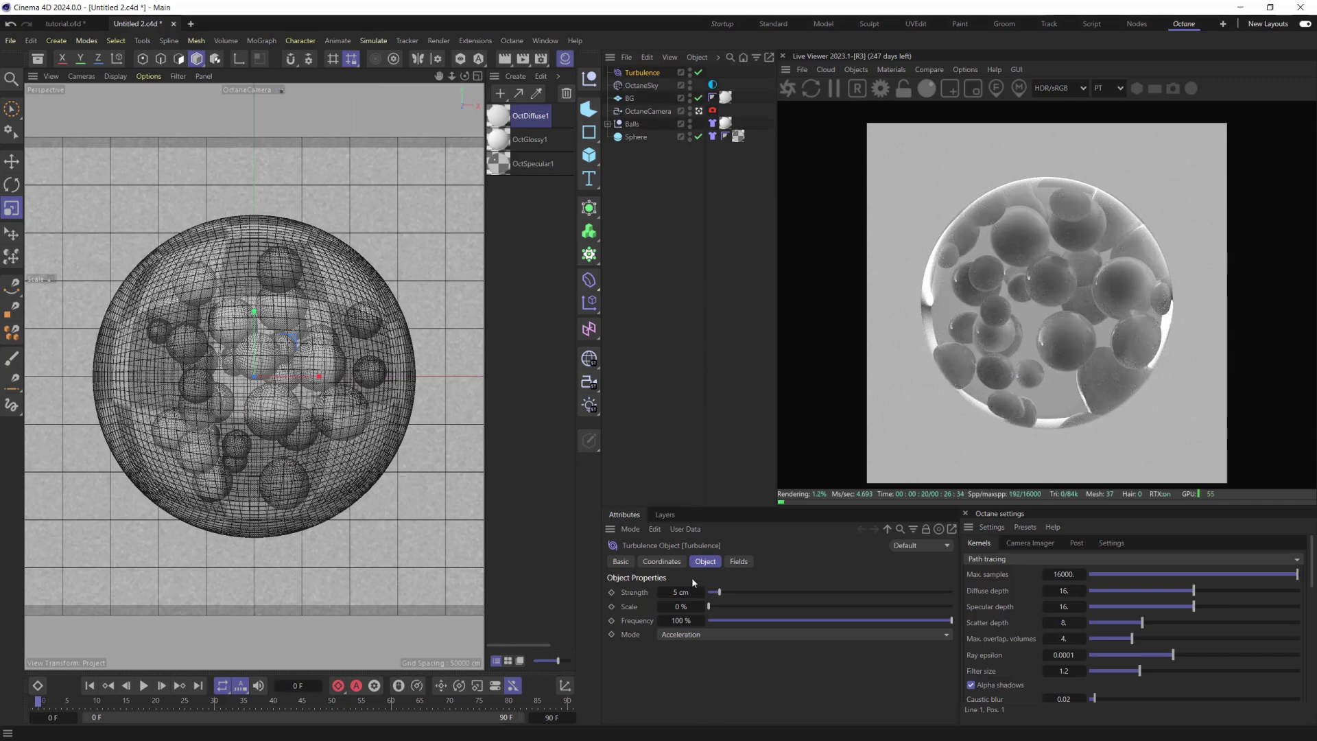
left_click_drag(751, 603, 806, 624)
left_click(828, 606)
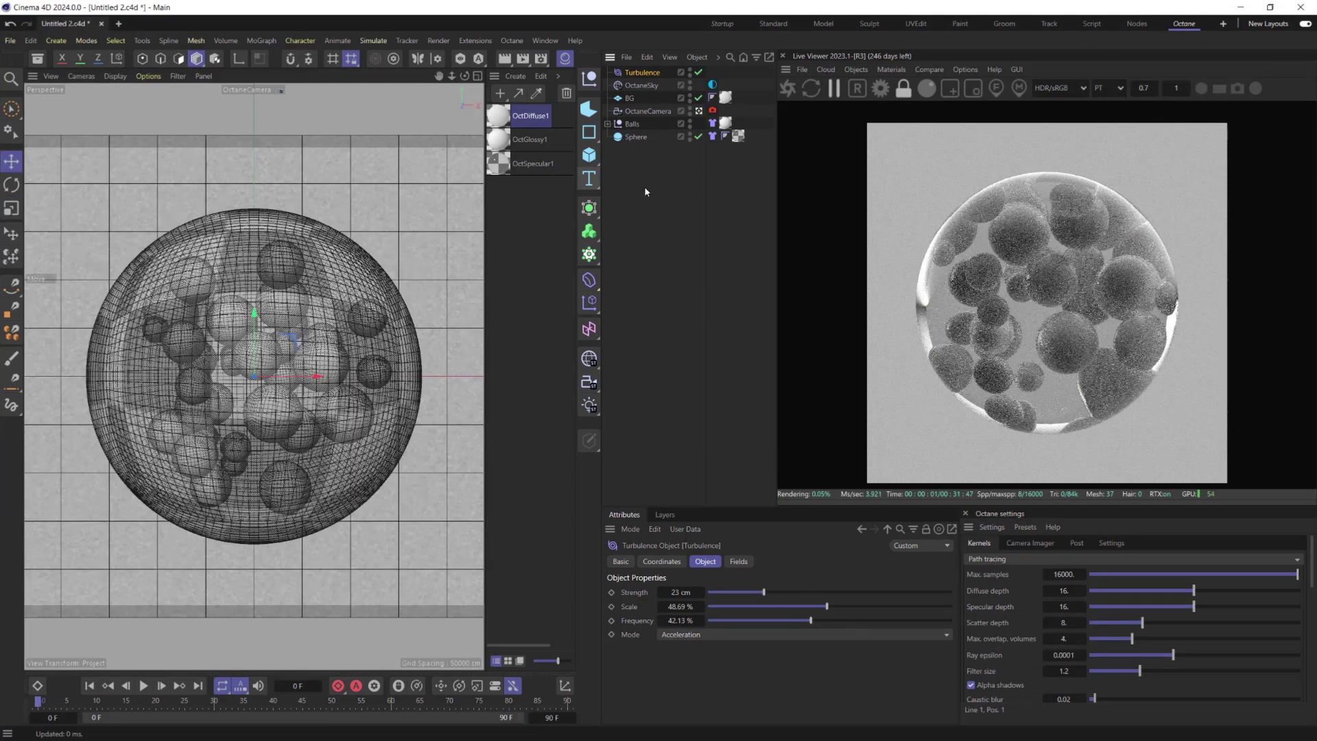
- Copy the Balls Cloth tag to every child ball, then delete it from the group
right_click(633, 125)
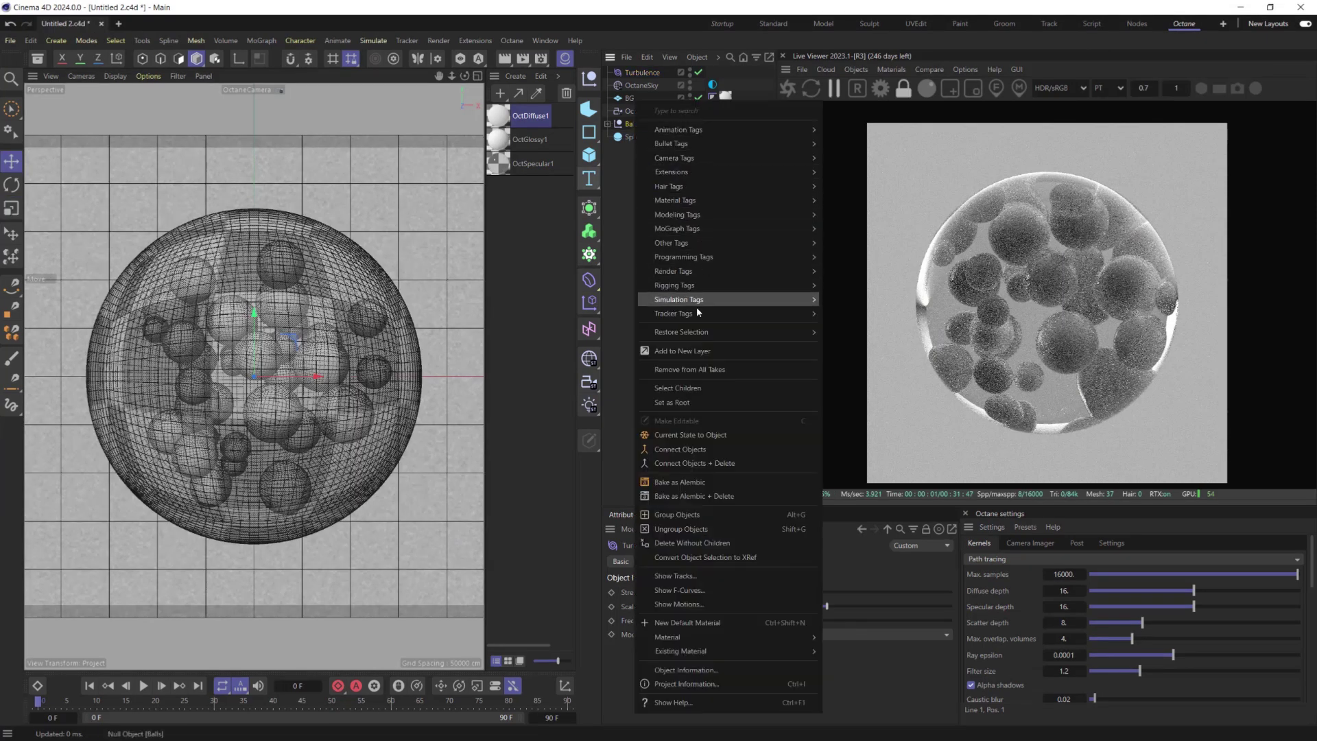
left_click(713, 388)
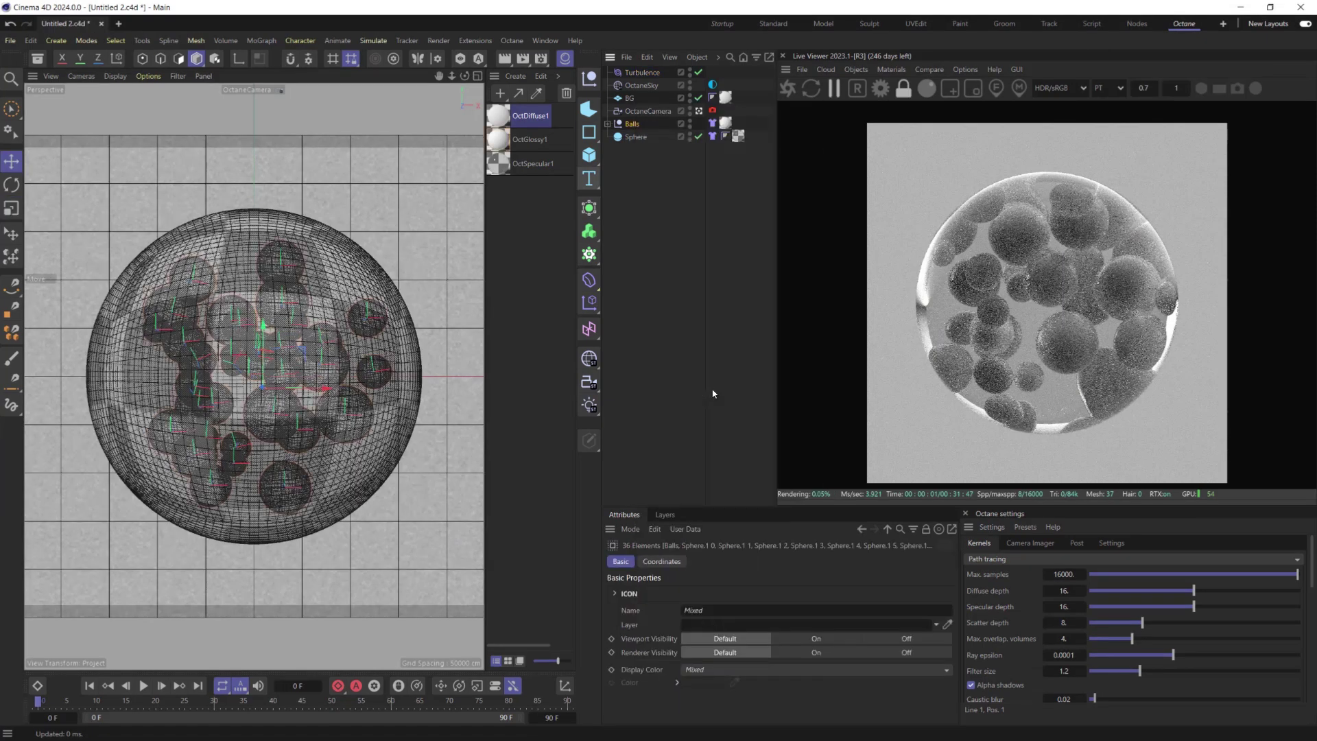
right_click(712, 124)
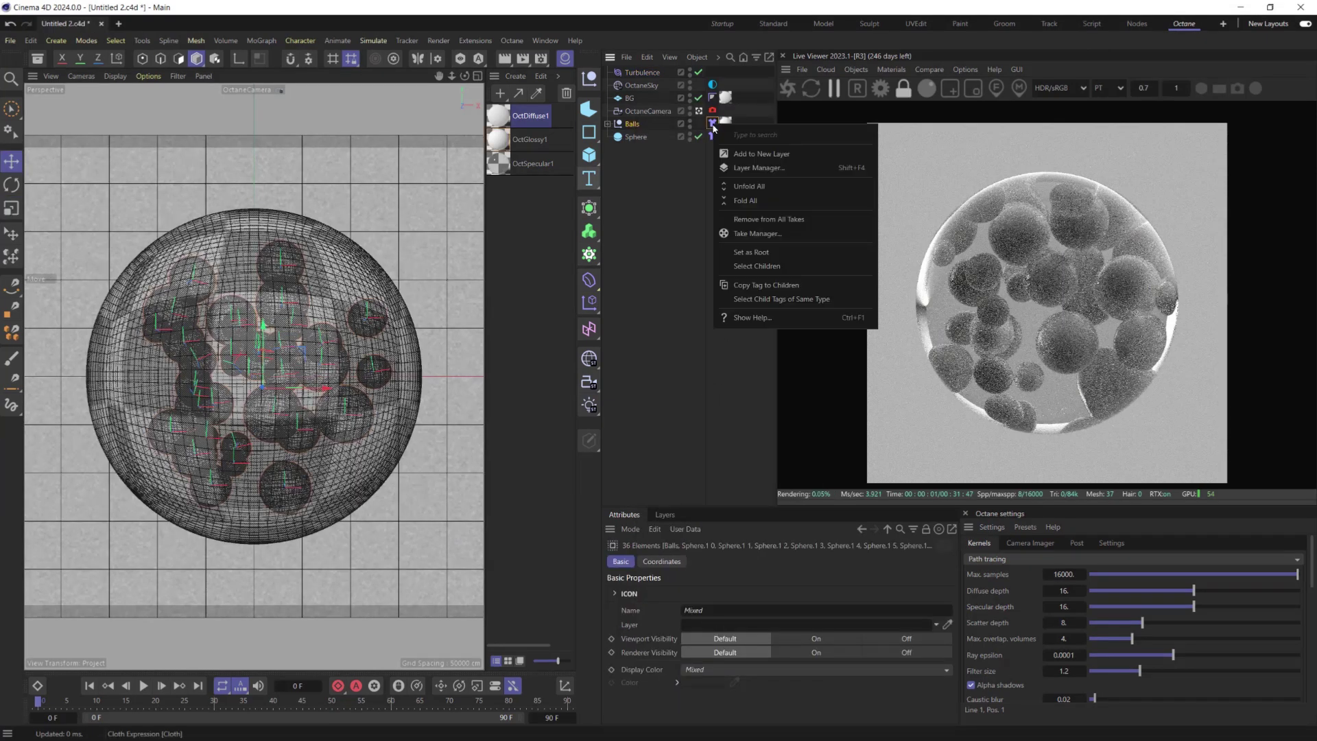
left_click(767, 284)
left_click(608, 124)
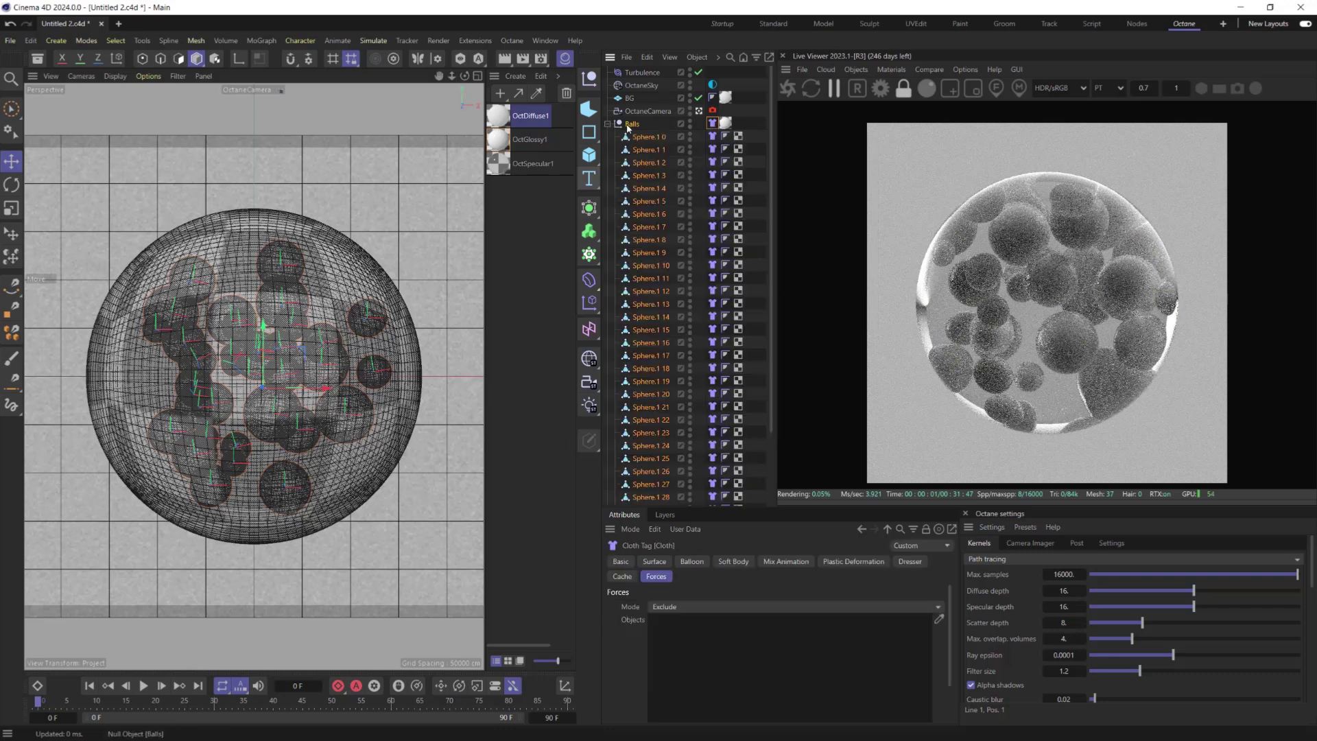
key("Delete")
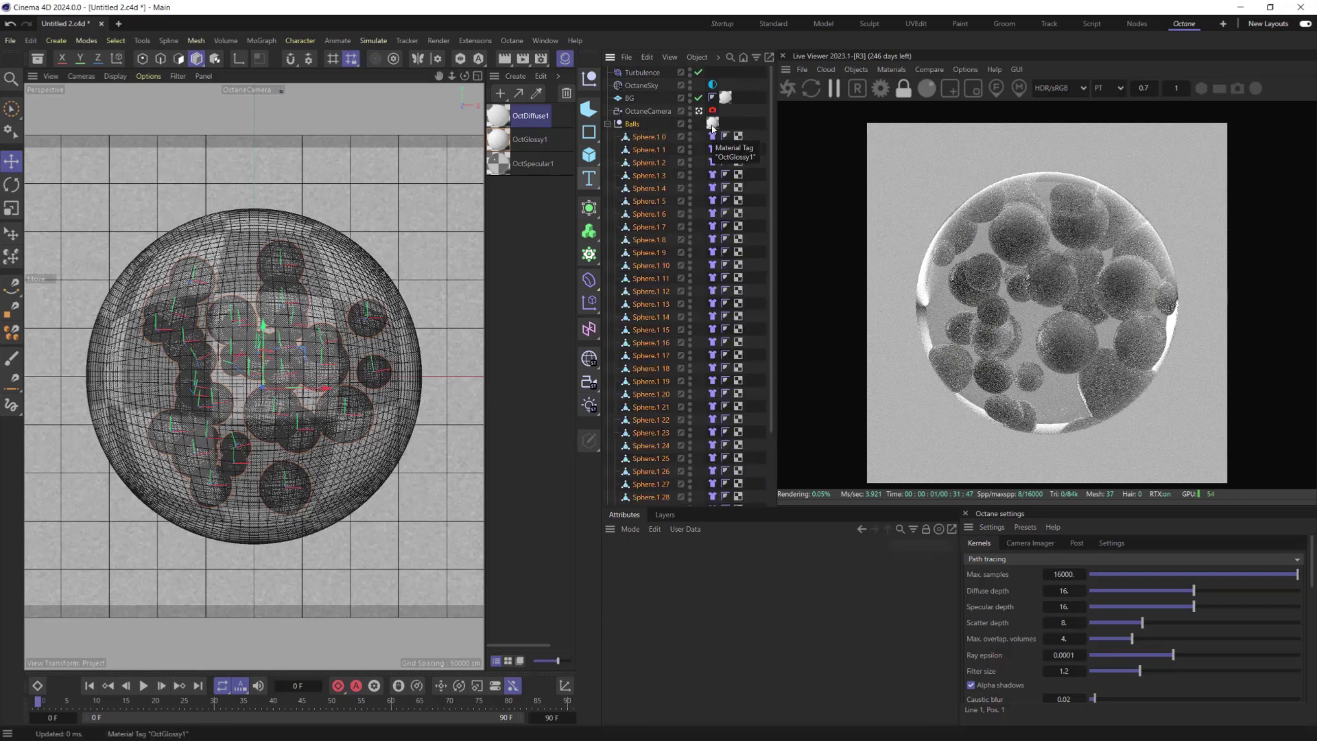
- Run Cache Scene on the Sphere's Cloth tag and scrub the timeline to check the cached frames
left_click(607, 124)
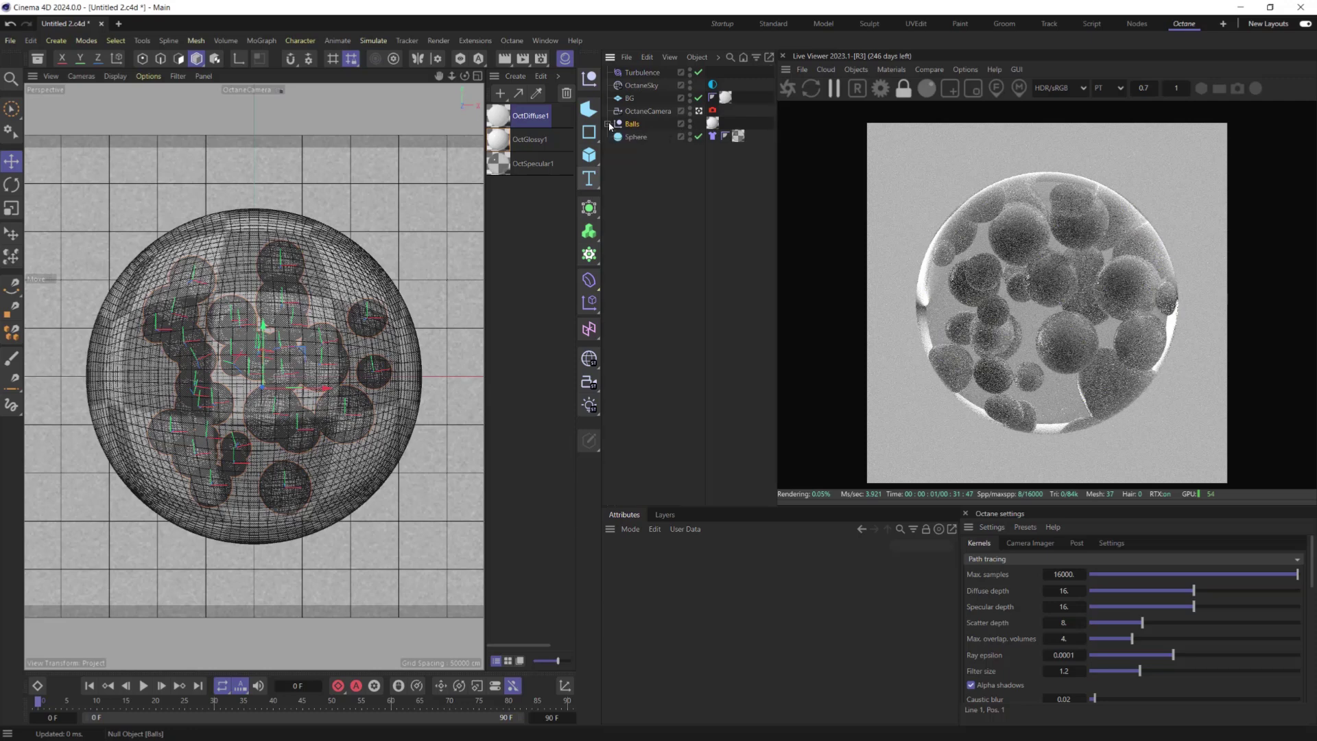
left_click(712, 136)
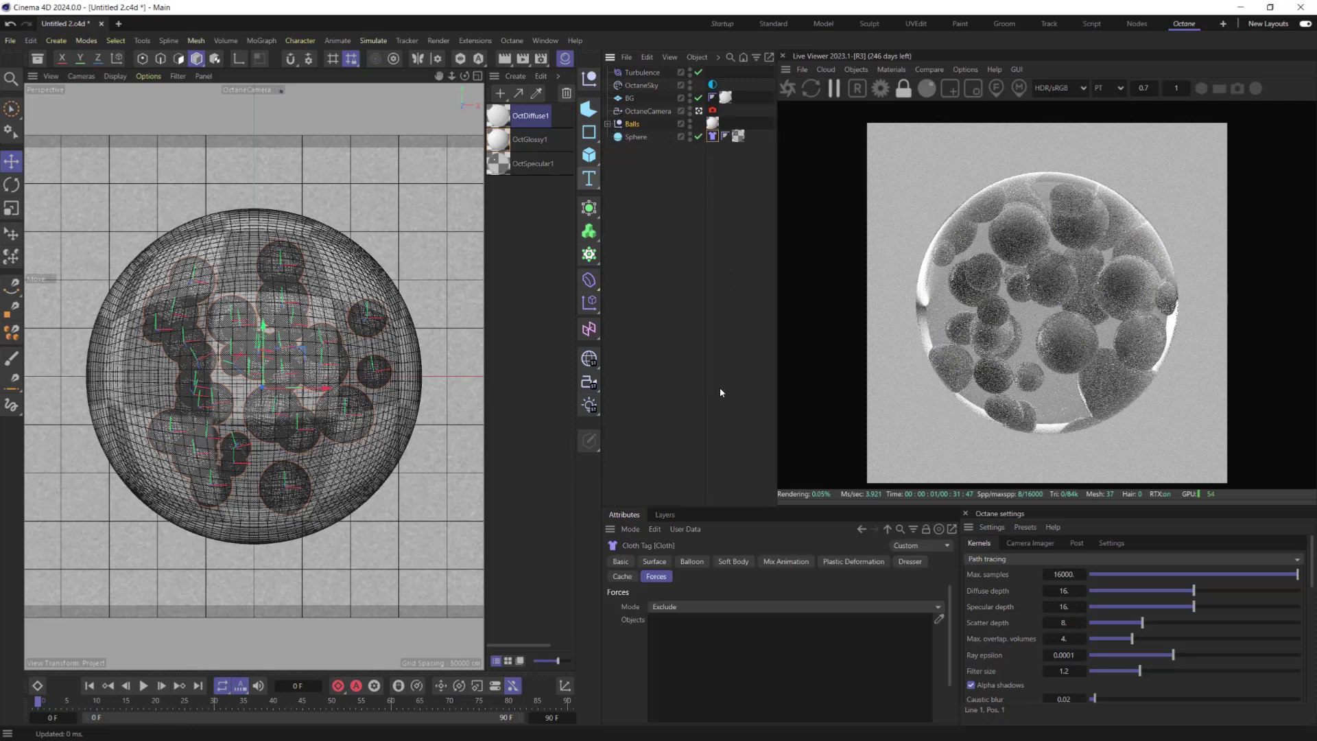
left_click(631, 578)
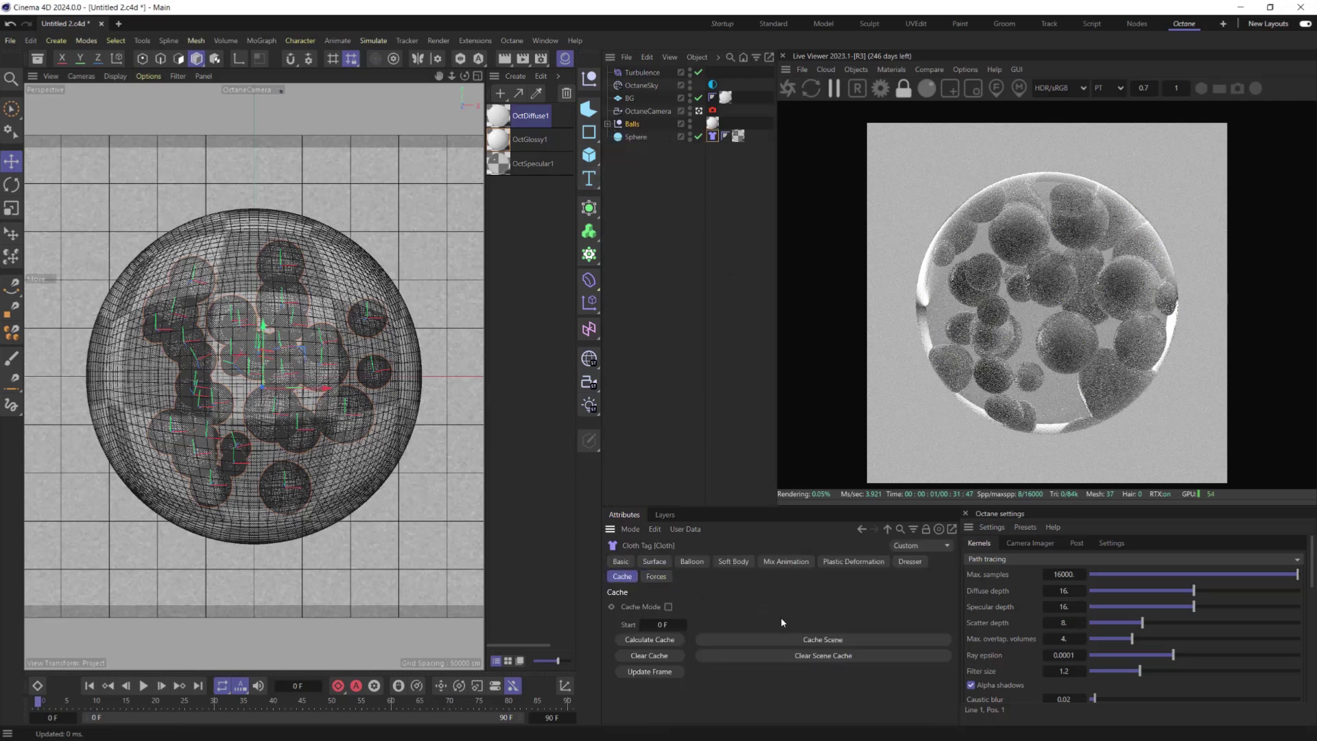
left_click(802, 640)
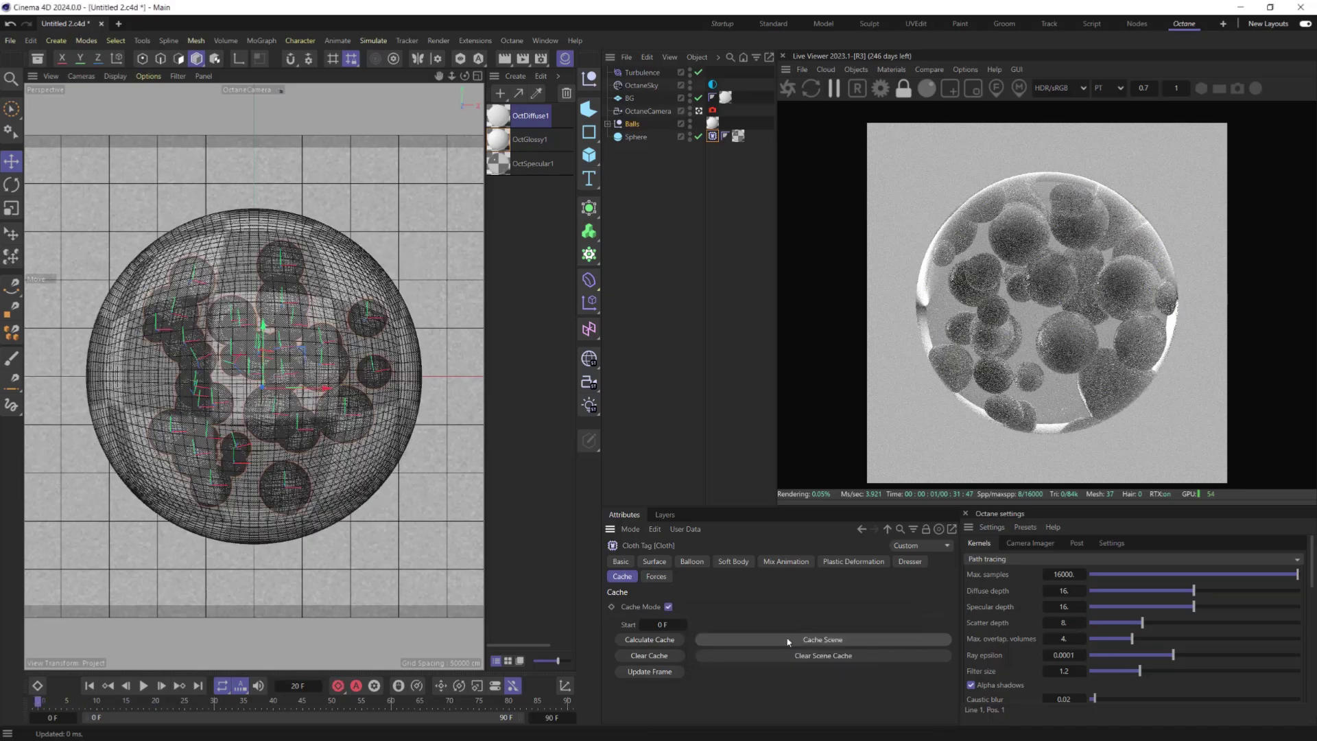
mouse_move(42, 707)
left_mouse_down()
mouse_move(163, 712)
mouse_move(38, 703)
left_mouse_up()
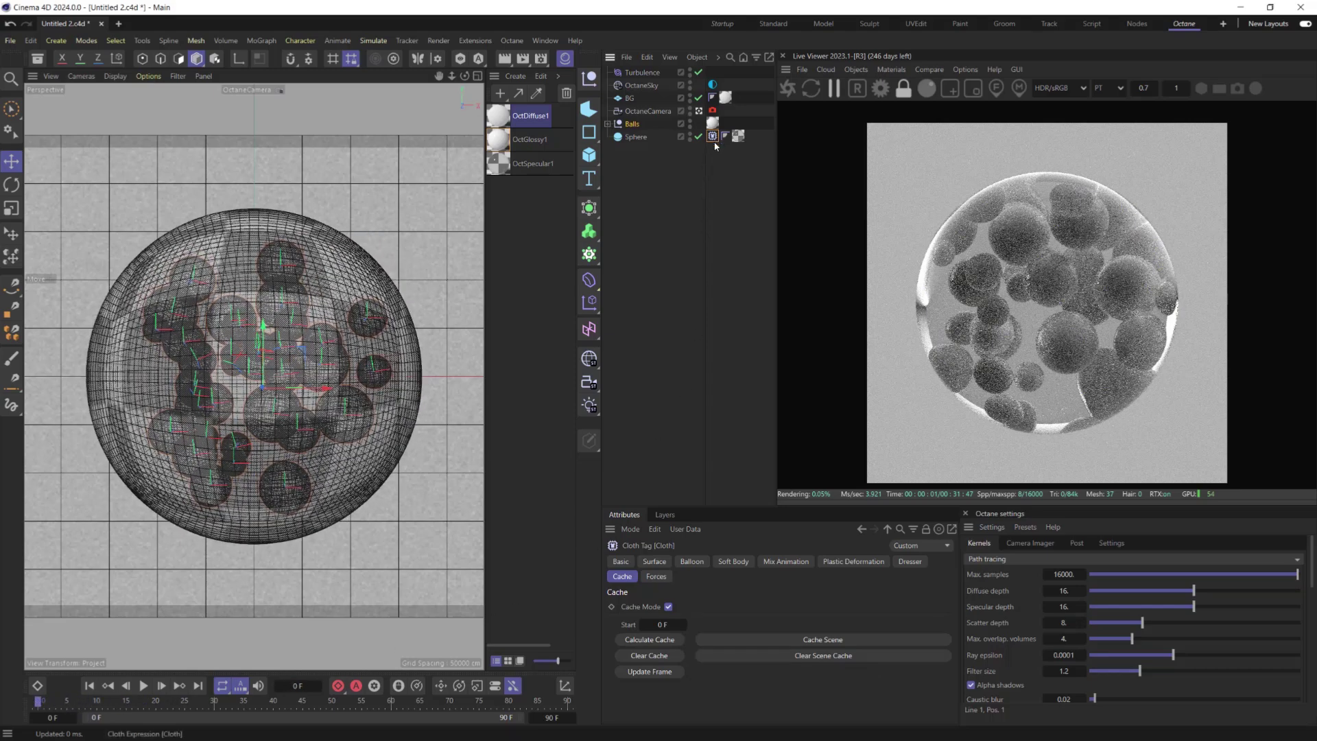
- Exclude Turbulence from the Sphere's cloth forces, clear the scene cache, and scrub the timeline
left_click(657, 577)
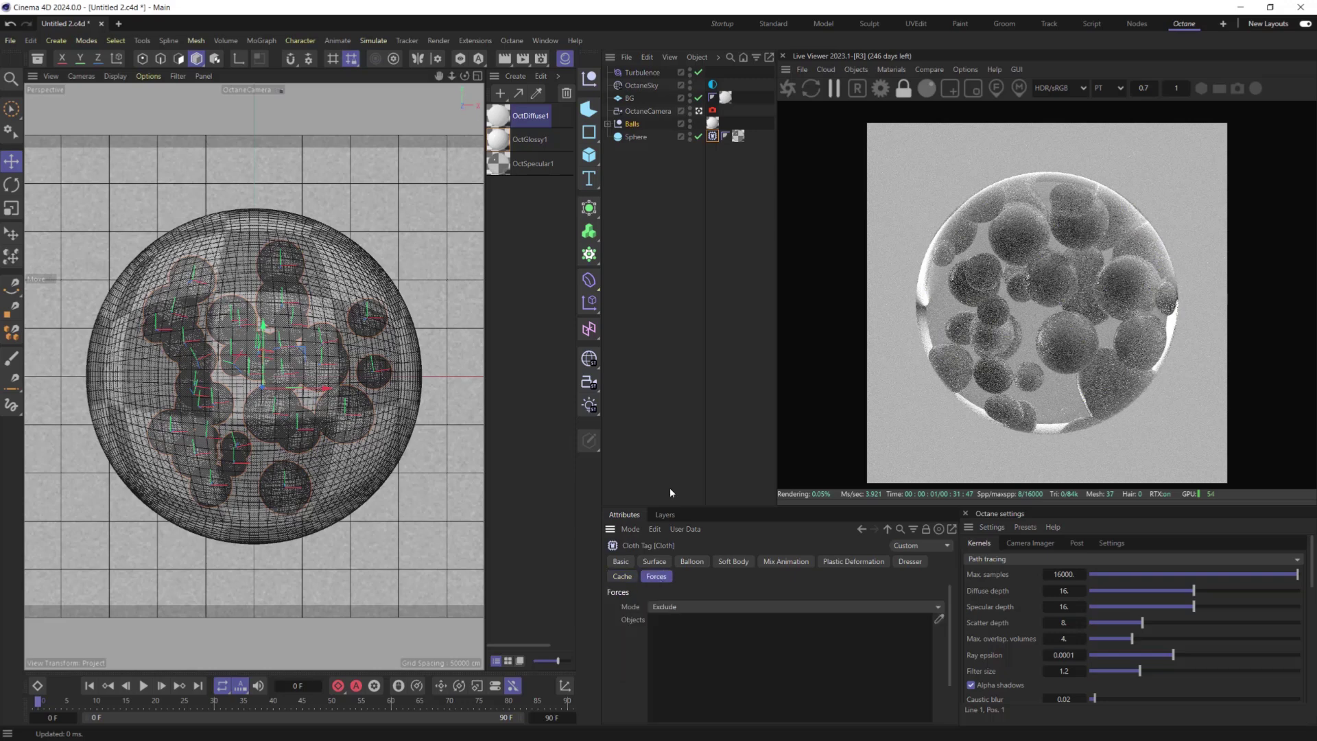
left_click_drag(643, 73, 700, 647)
left_click(622, 577)
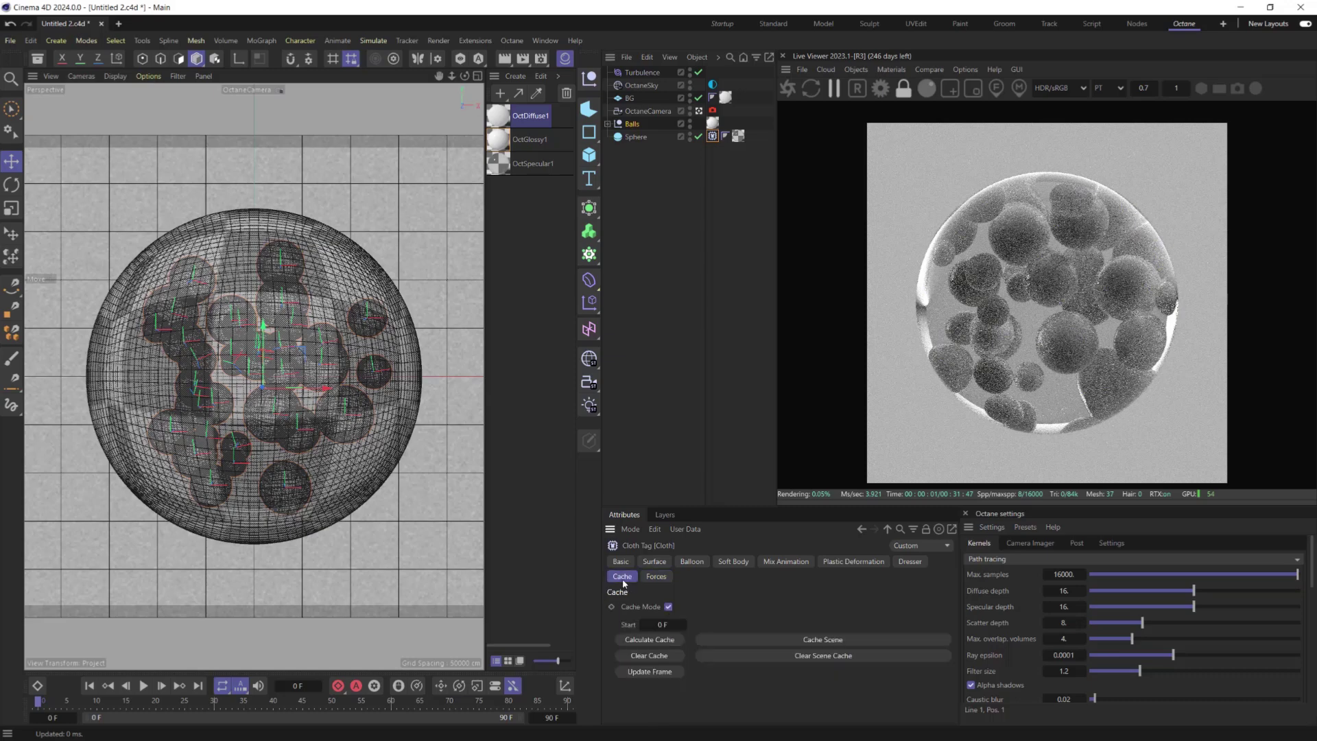
left_click(764, 656)
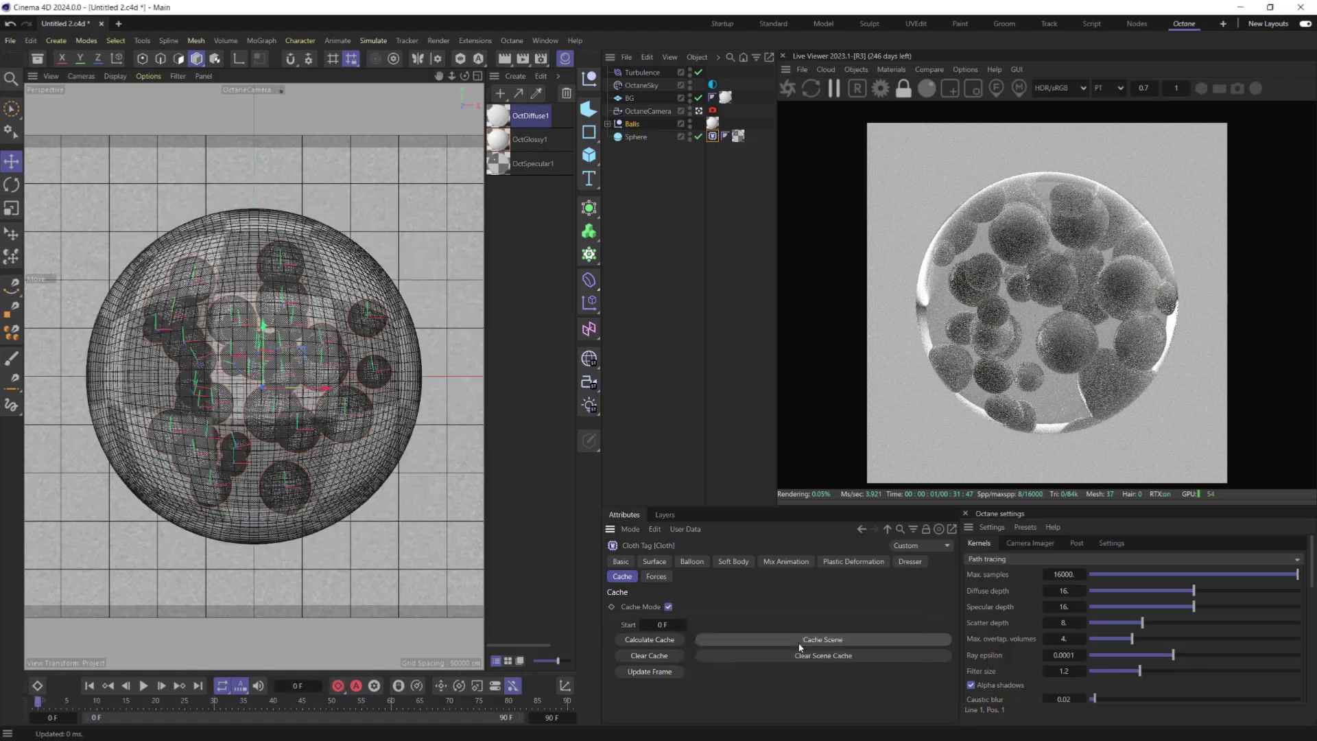
left_click_drag(39, 701, 63, 690)
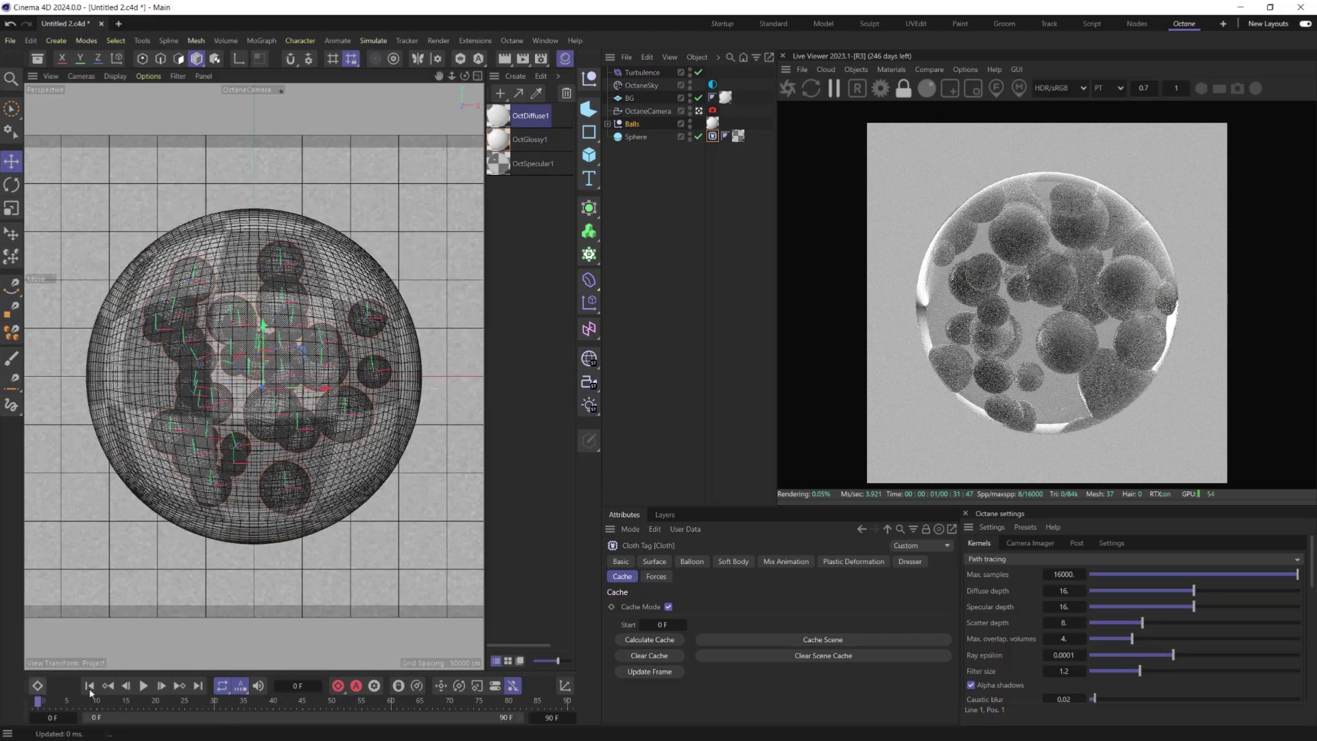
- Enable With Force under the cloth's Mix Animation, recache the scene, and scrub through it
left_click(788, 562)
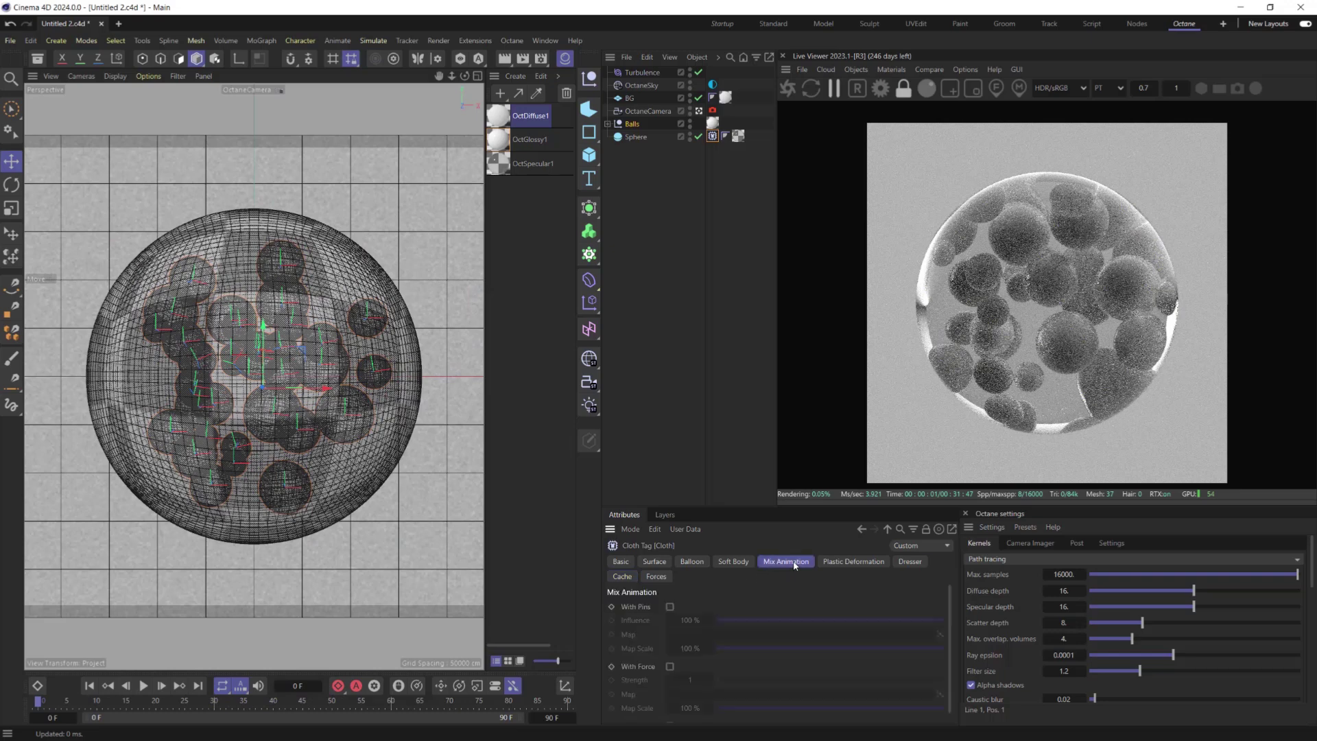
left_click(670, 666)
left_click(622, 576)
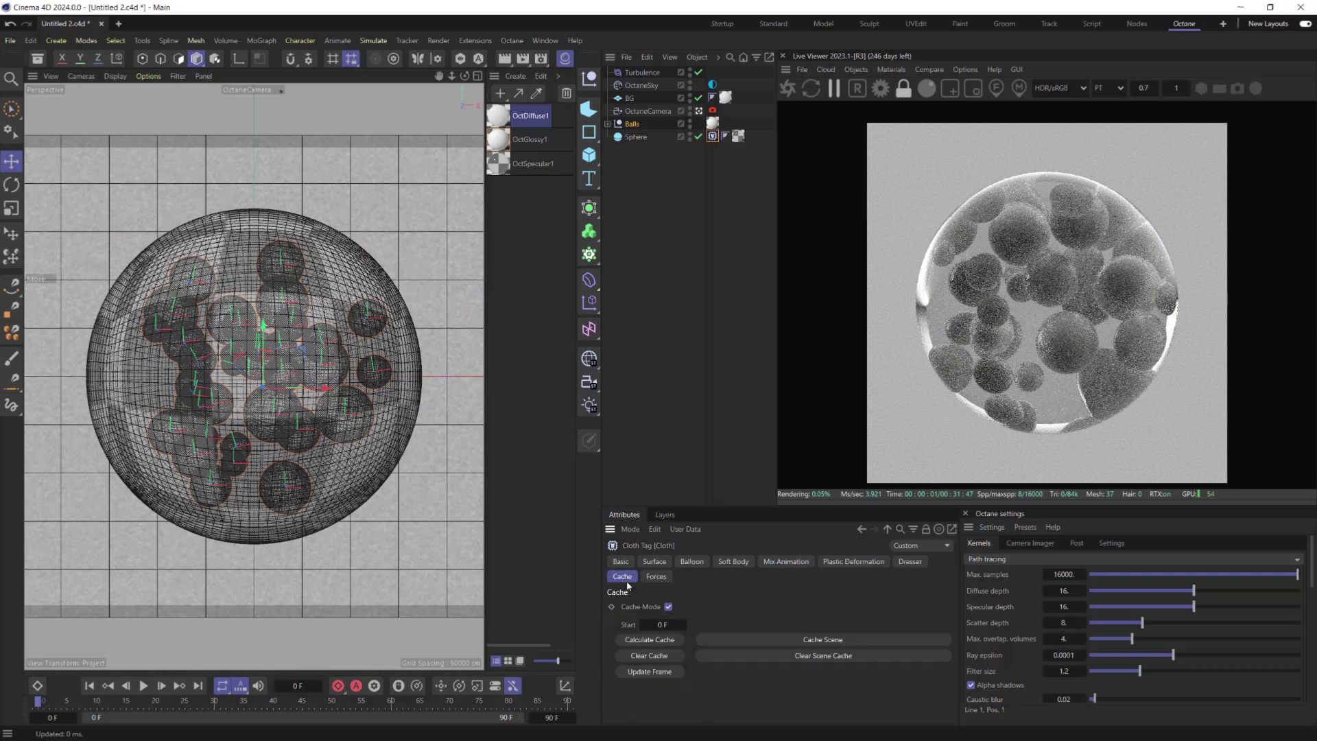
left_click(775, 641)
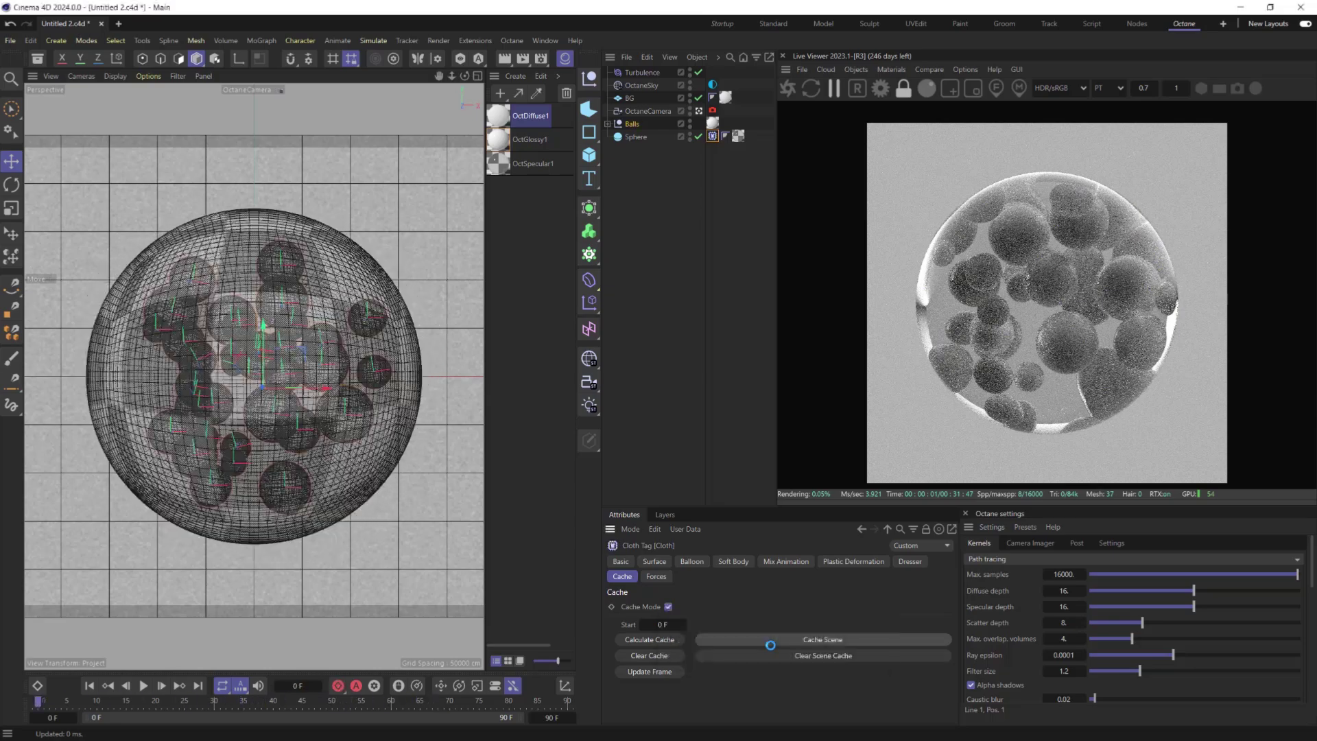
mouse_move(50, 701)
left_mouse_down()
mouse_move(384, 699)
mouse_move(38, 702)
left_mouse_up()
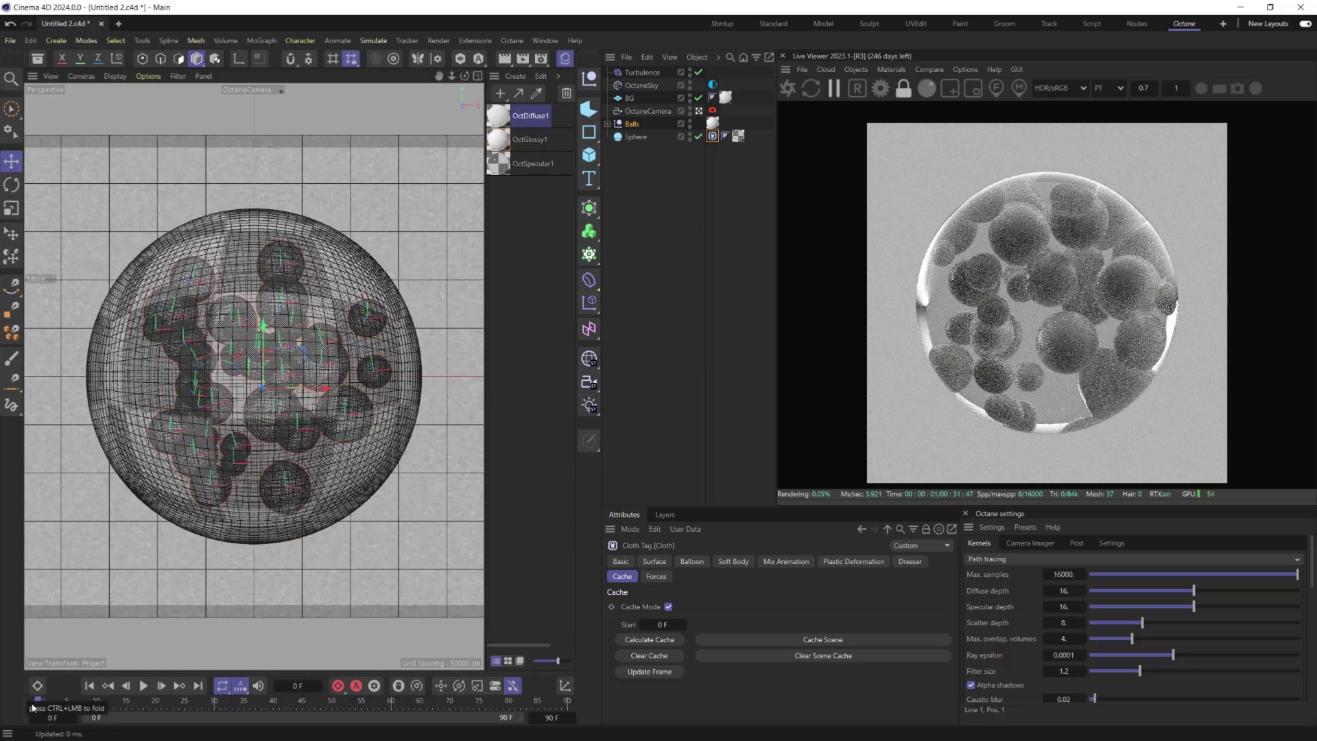
- Set the project's simulation Iterations to 3 in Project Settings
key("ctrl+d")
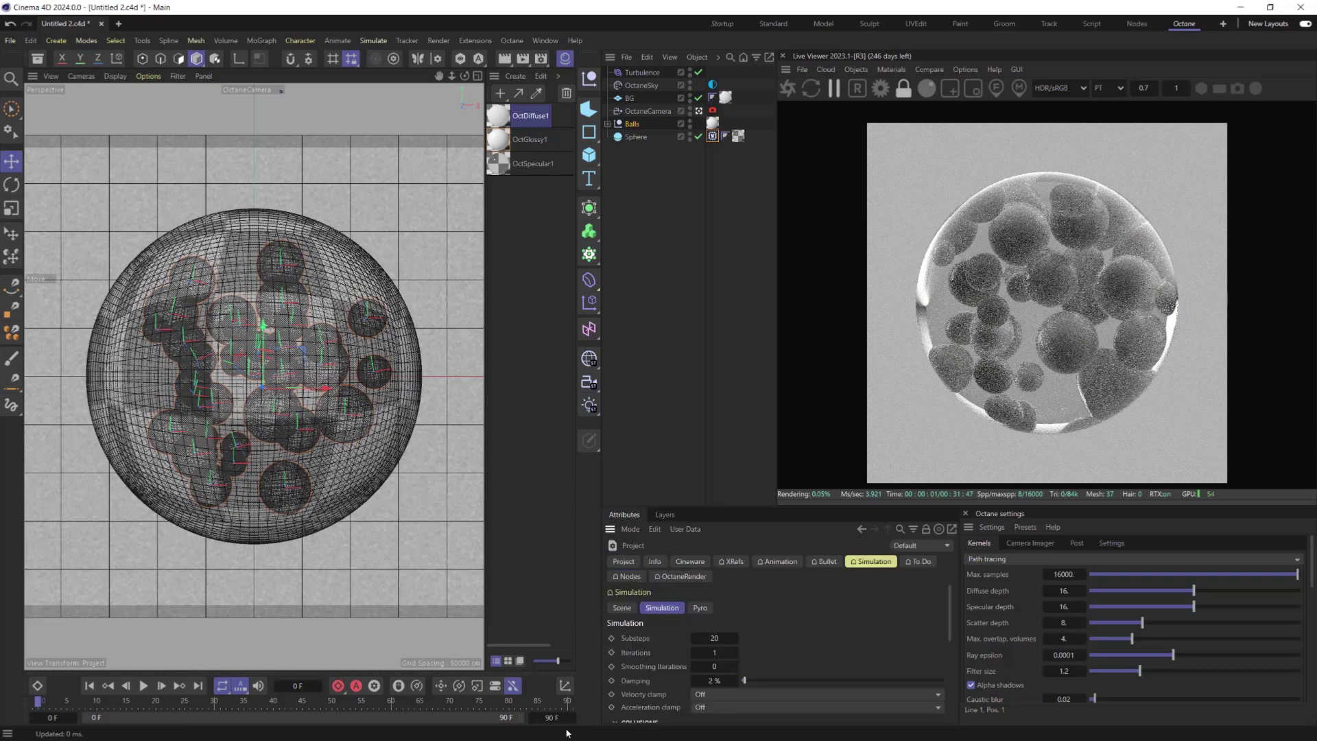
double_click(714, 653)
type("3")
double_click(715, 667)
- Add a Connect object and move balls Sphere.1 0 through Sphere.1 34 under it
left_click(588, 214)
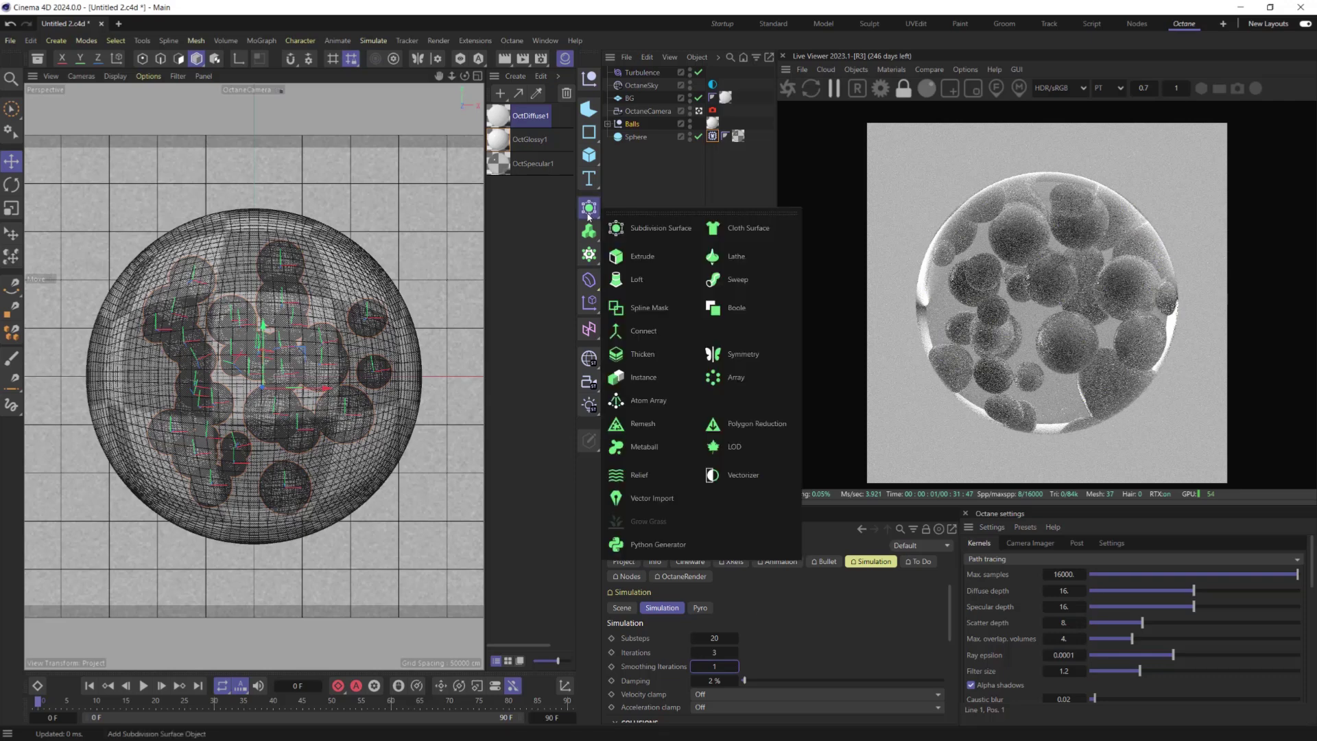
left_click(648, 332)
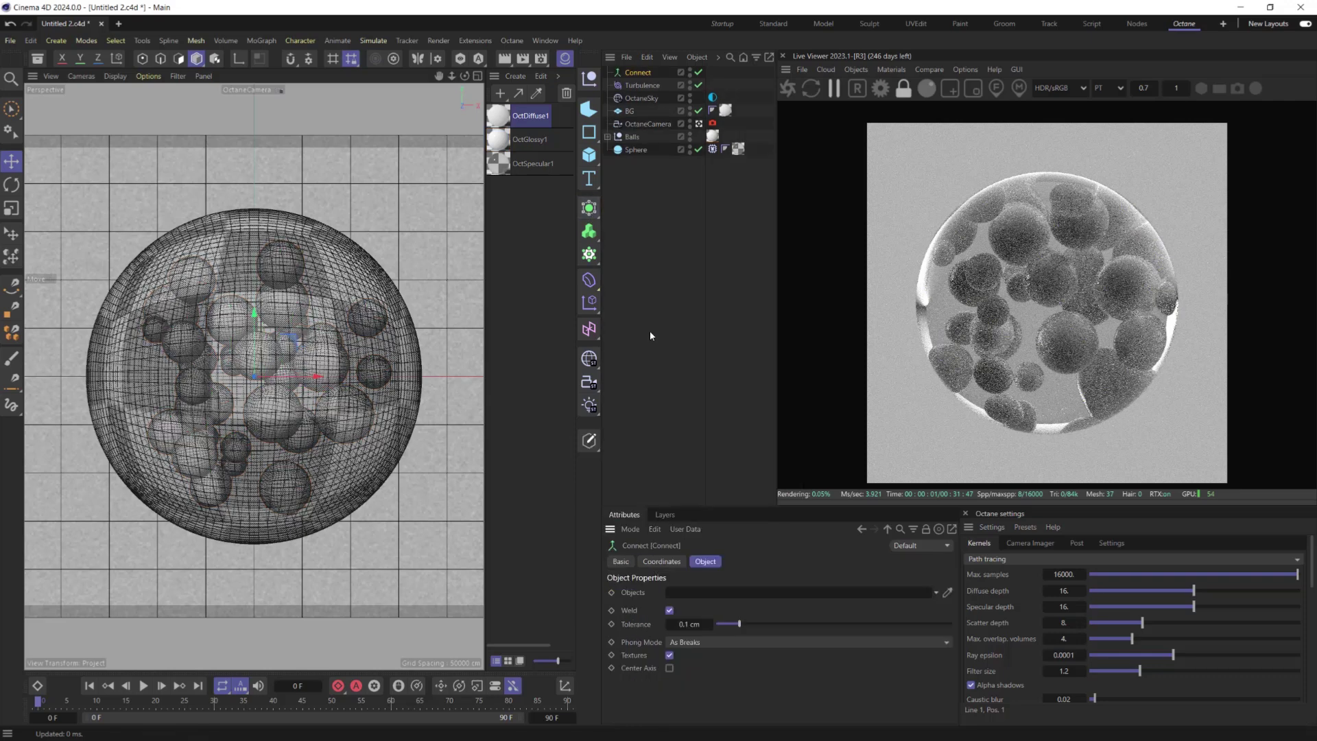
left_click(607, 137)
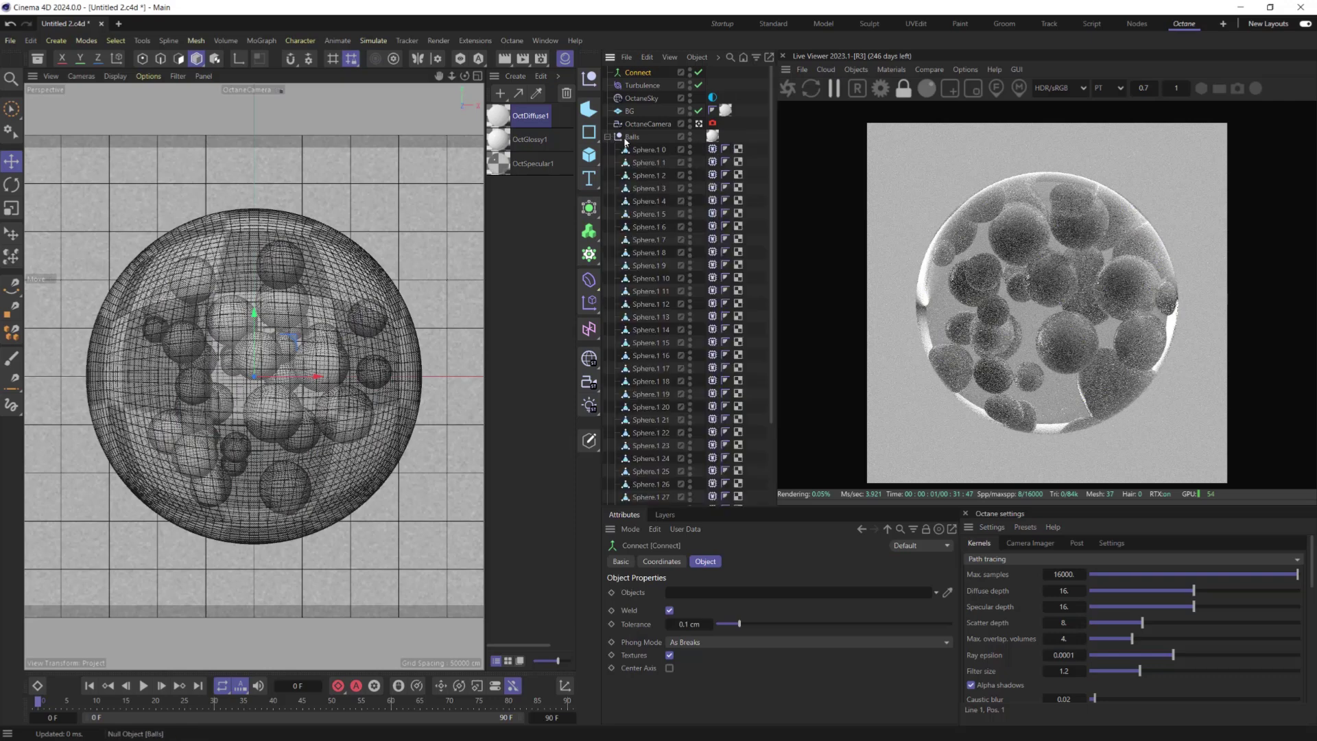
left_click(642, 149)
scroll(648, 237, "down", 3)
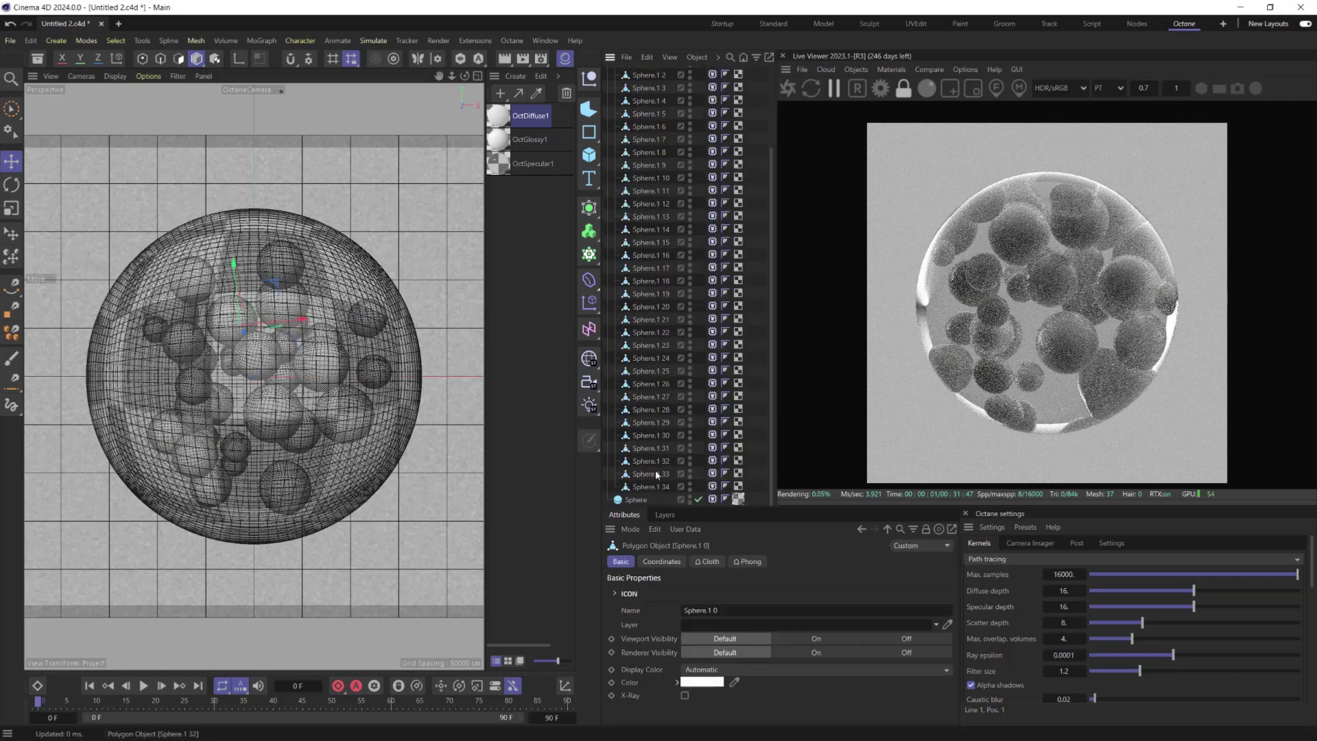
left_click(656, 487, "shift")
scroll(660, 274, "up", 3)
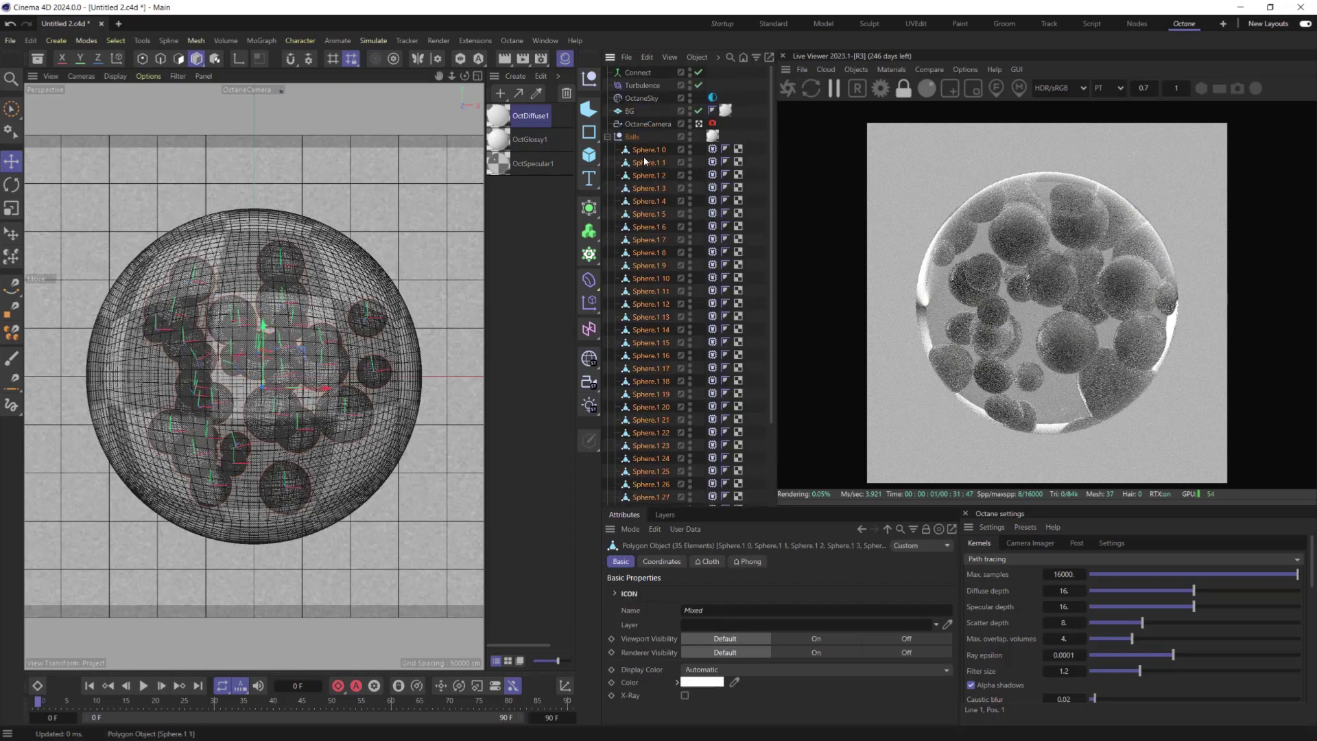
left_click_drag(648, 144, 648, 74)
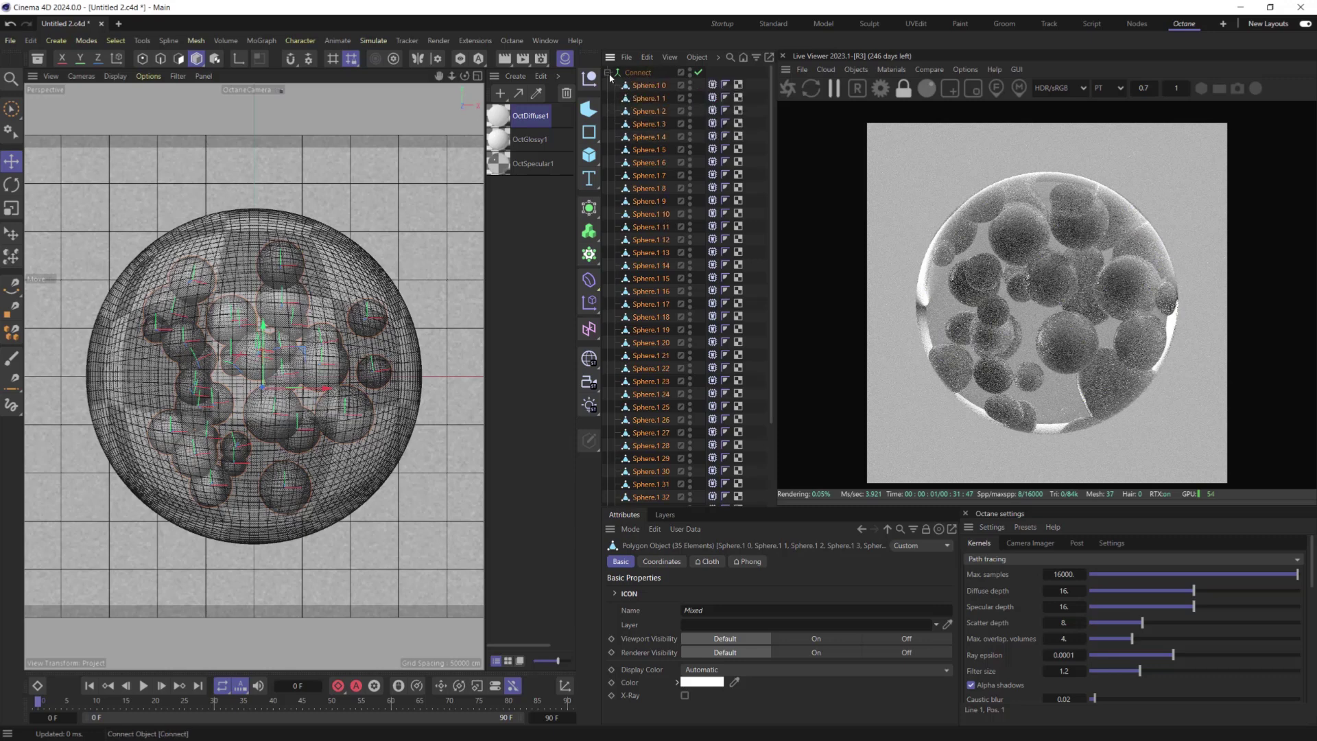
- Move the outer Sphere under the Connect object as well
left_click(608, 73)
left_click_drag(632, 149, 640, 78)
left_click(712, 85)
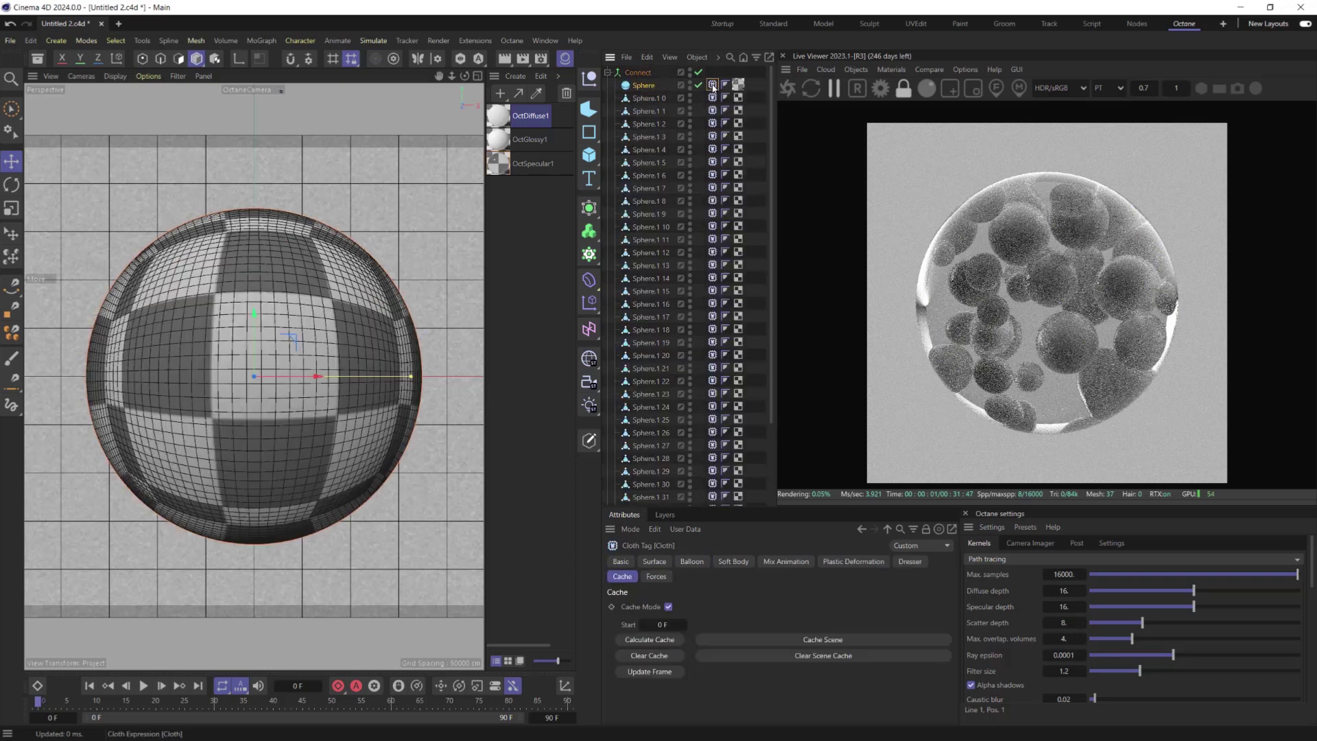
- Recache the cloth scene so the Connect-grouped Sphere and balls simulate through frame 90
left_click(768, 640)
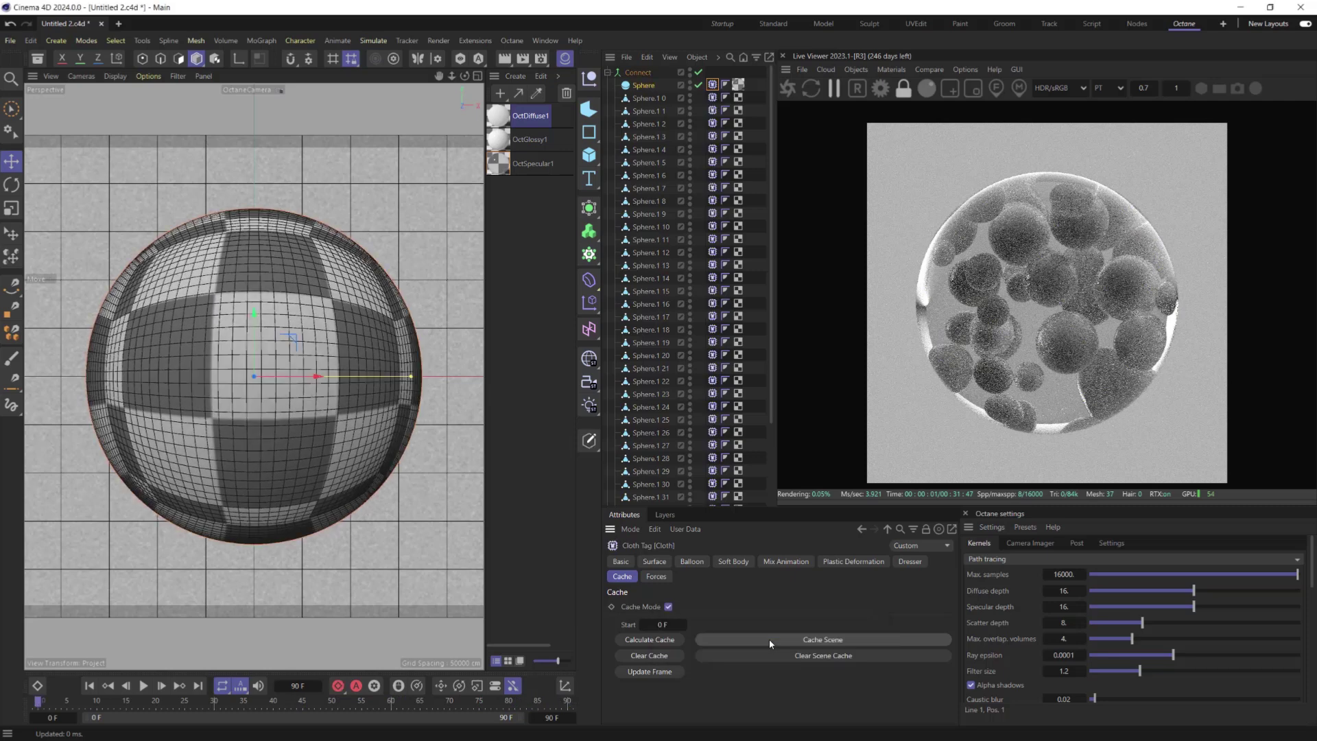
left_click(609, 73)
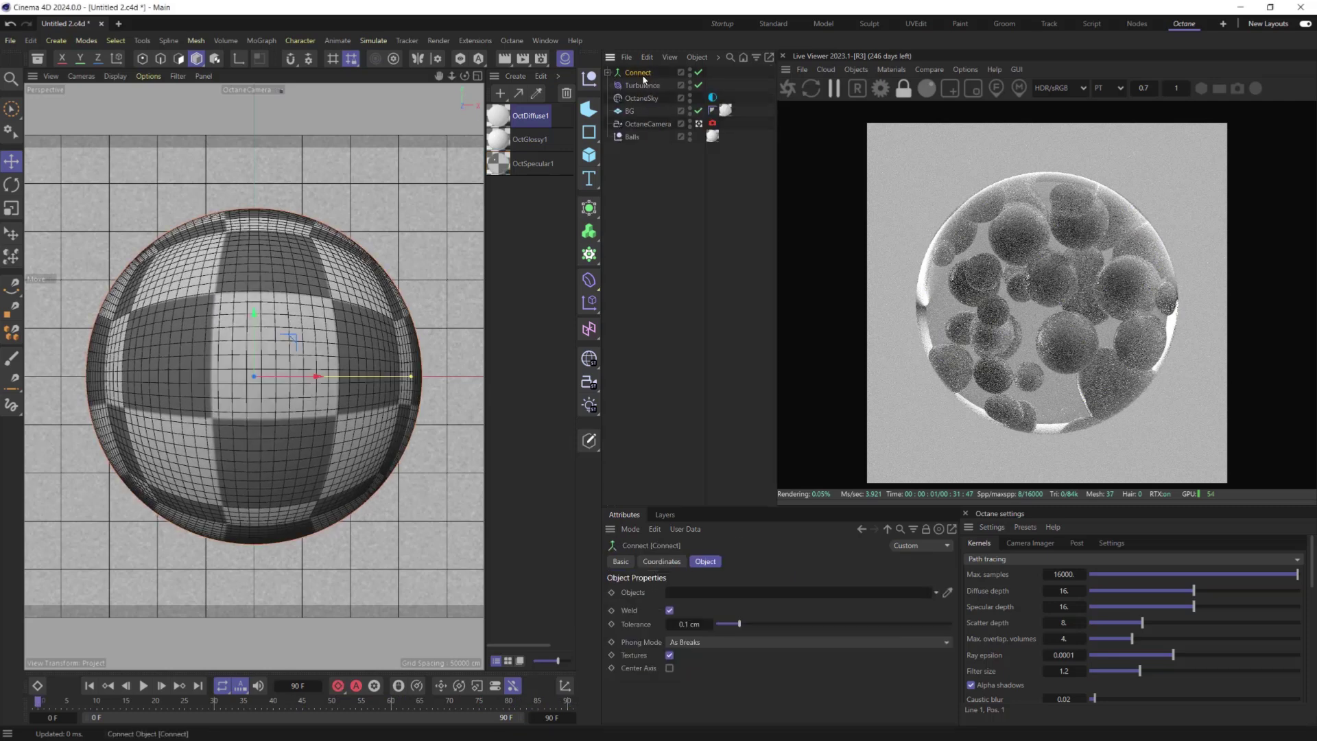
- Bake the Connect object to an Alembic ConnectSphere and disable the original Connect object
right_click(638, 73)
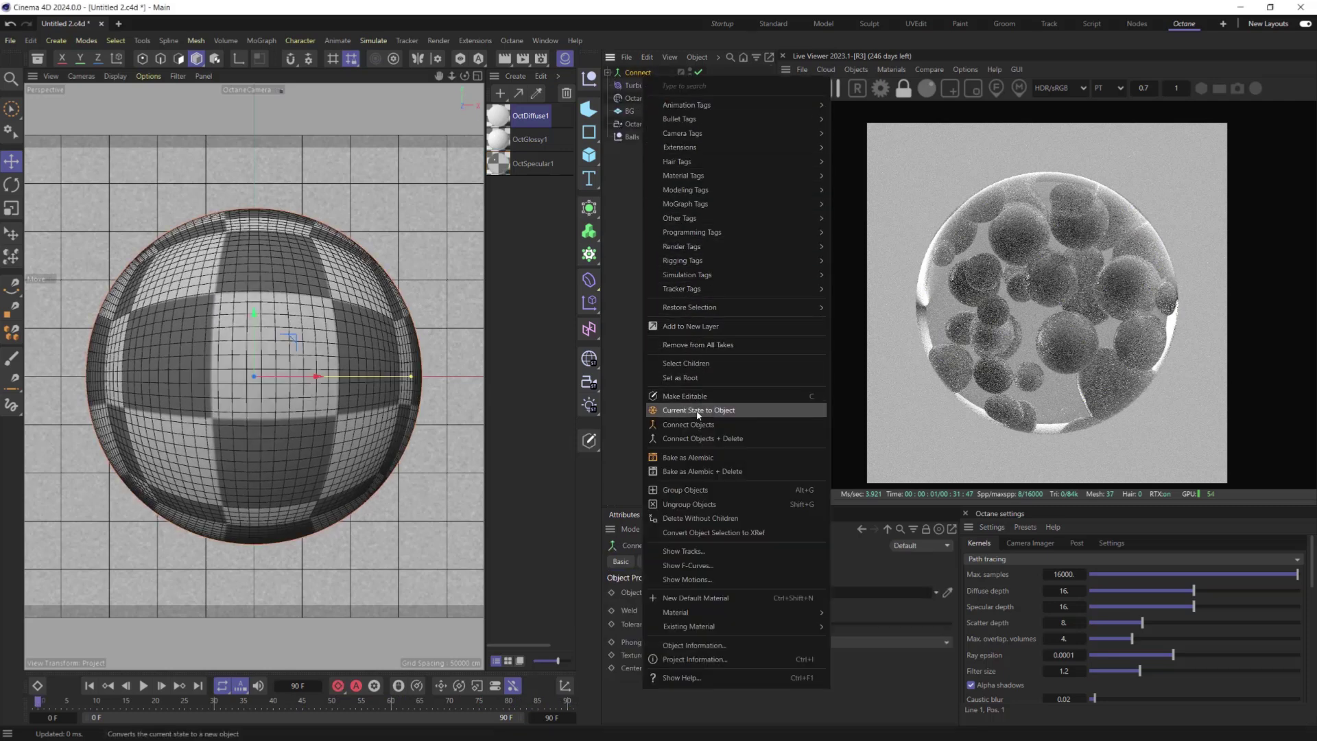
left_click(689, 458)
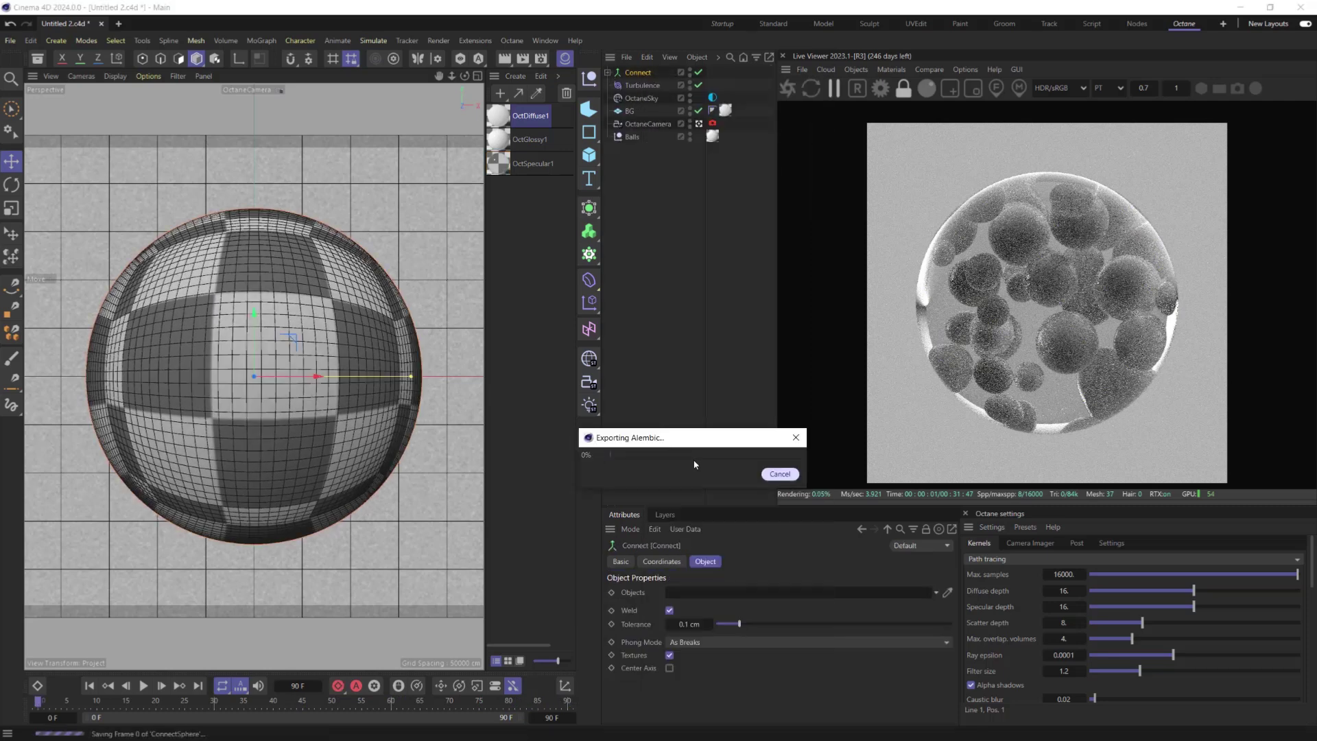
left_click(693, 71)
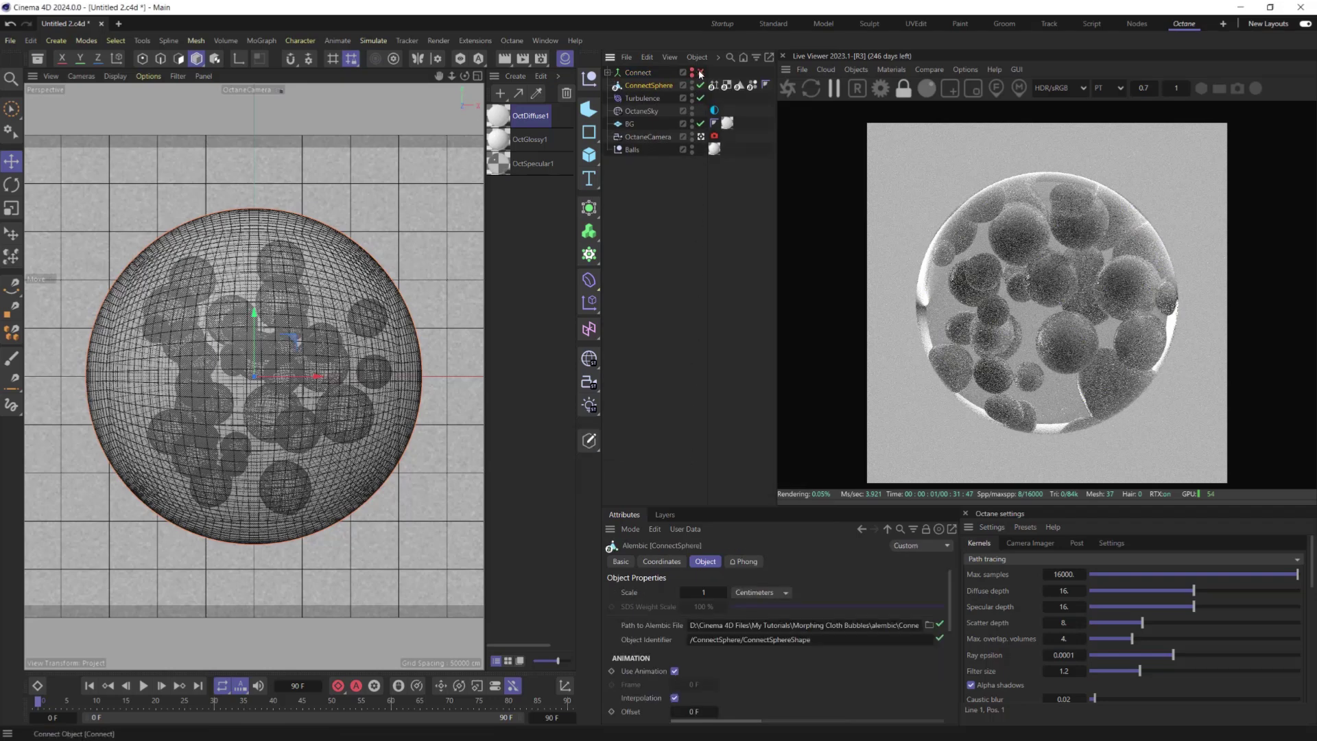
left_click(700, 72)
- Convert the ConnectSphere Alembic into an editable ConnectSphere polygon object with Current State to Object
right_click(657, 87)
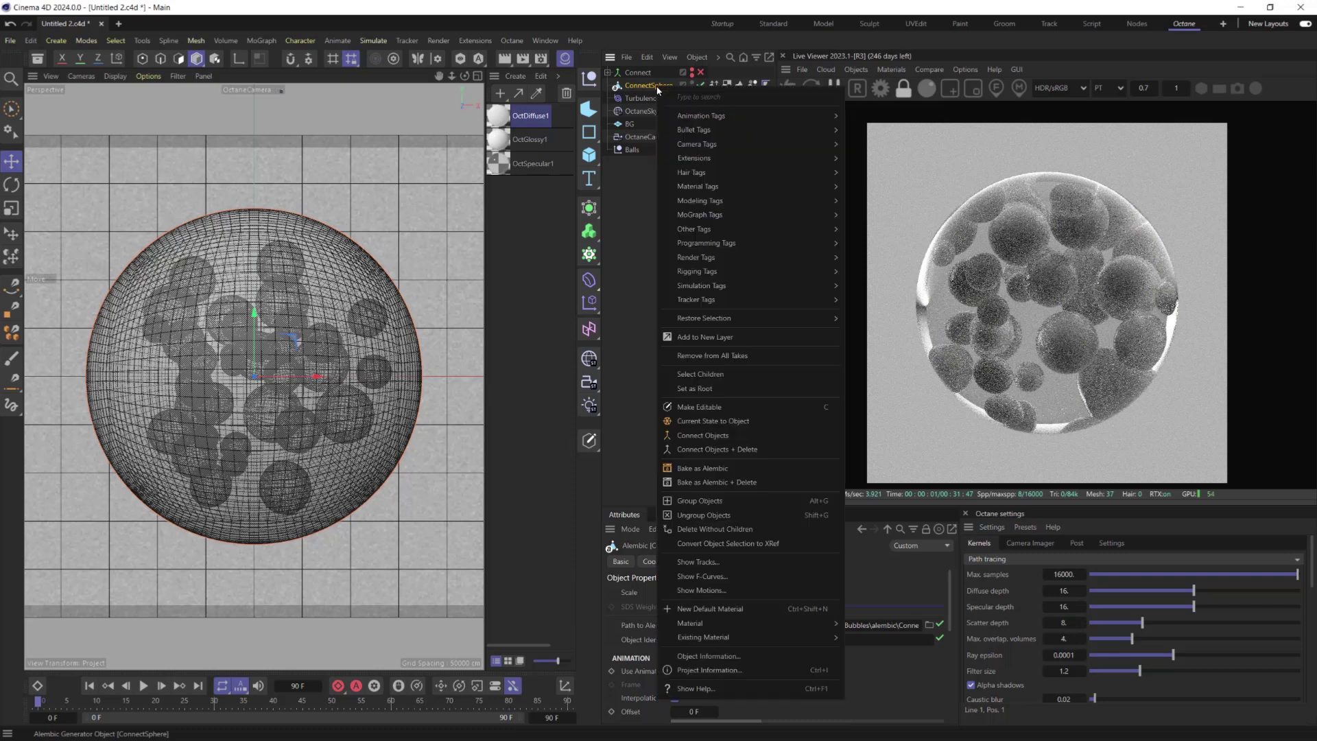
left_click(695, 421)
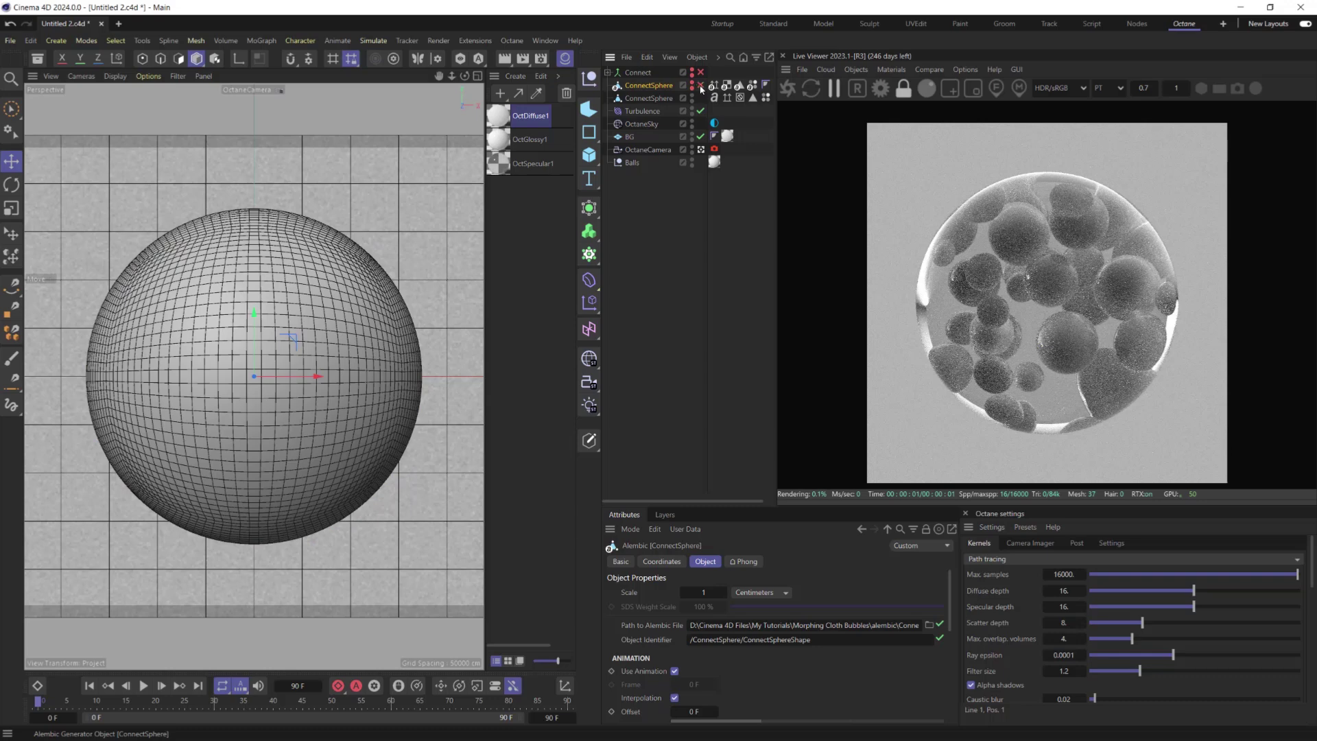
left_click(656, 97)
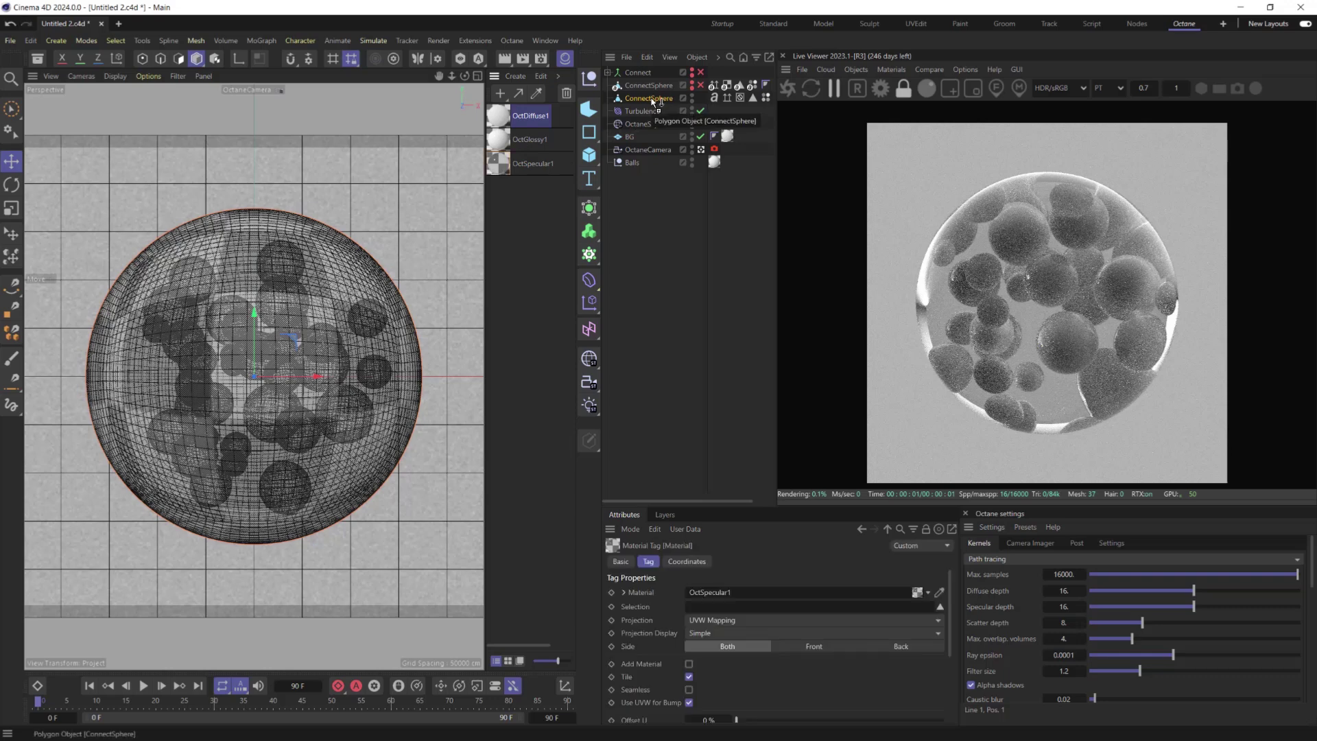
- Restrict OctSpecular1 to Polygon Selection_0 and add an OctGlossy1 material tag to ConnectSphere
scroll(713, 165, "right", 2)
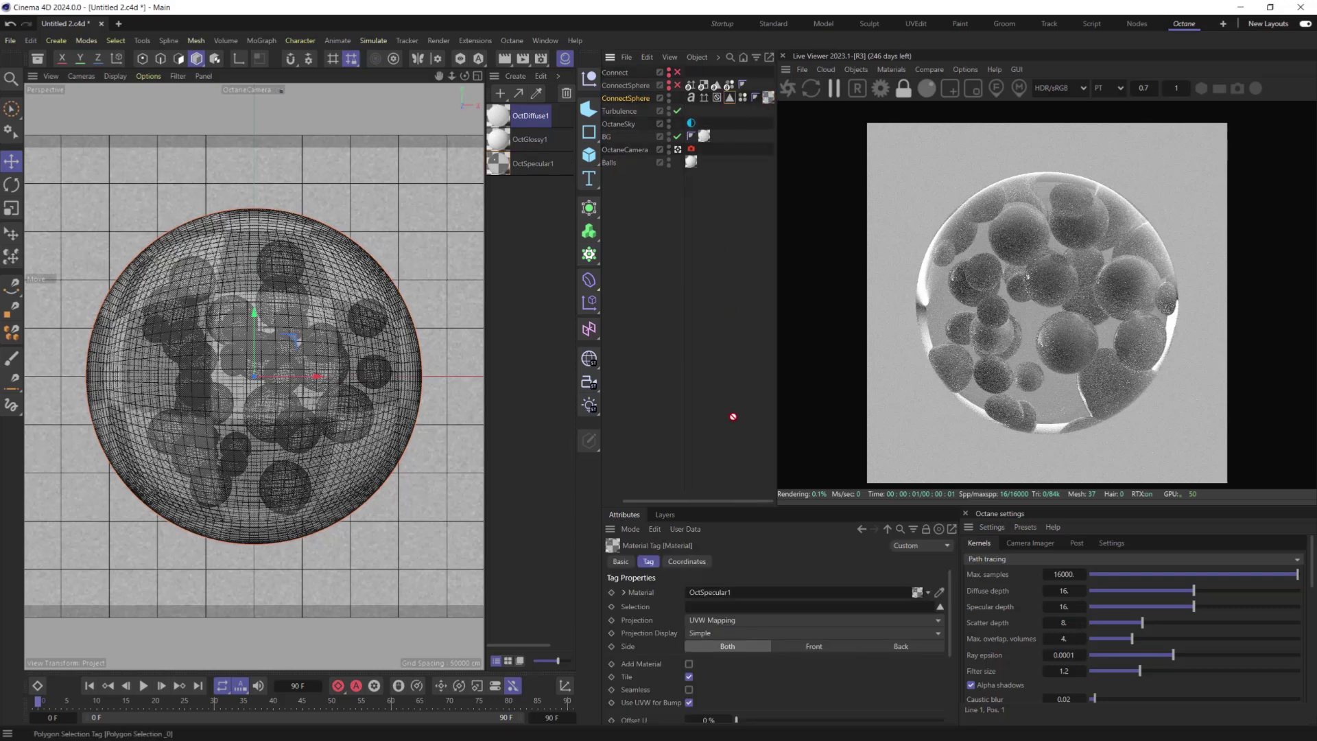
left_click_drag(729, 613, 730, 613)
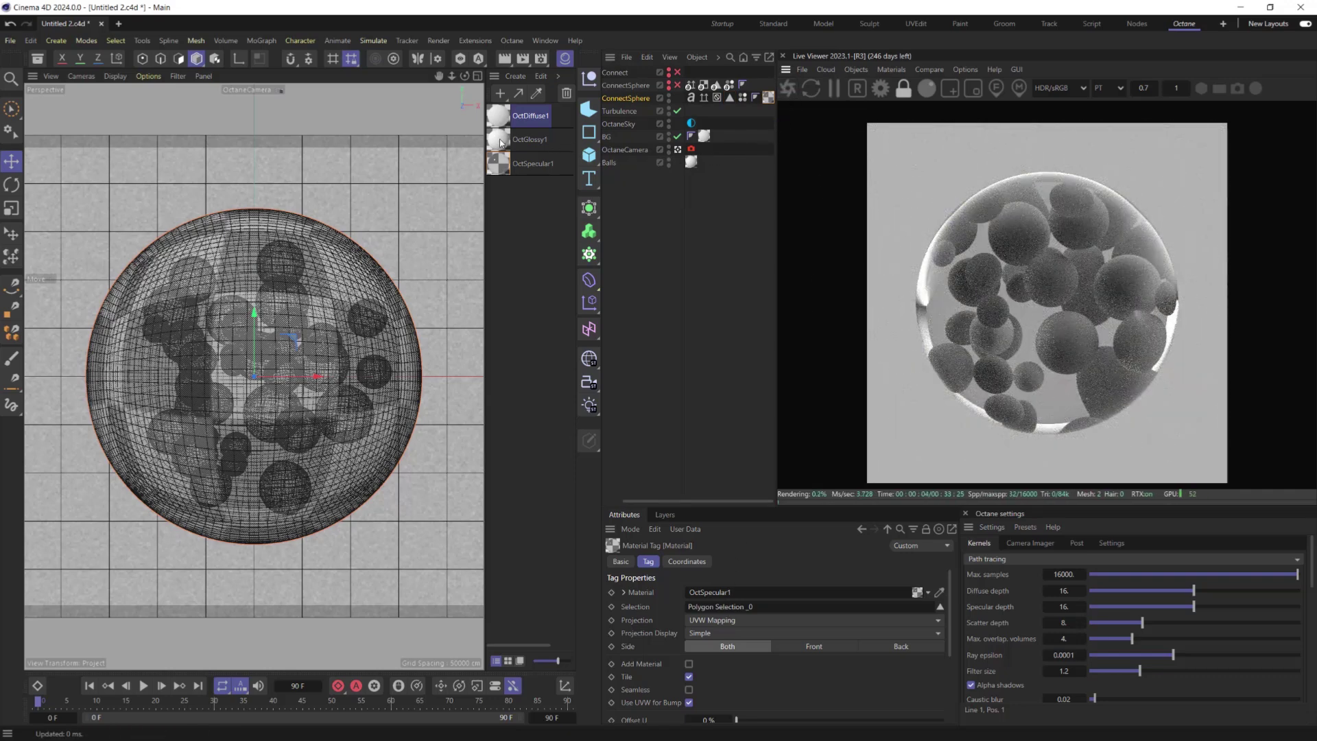
key("ctrl+z")
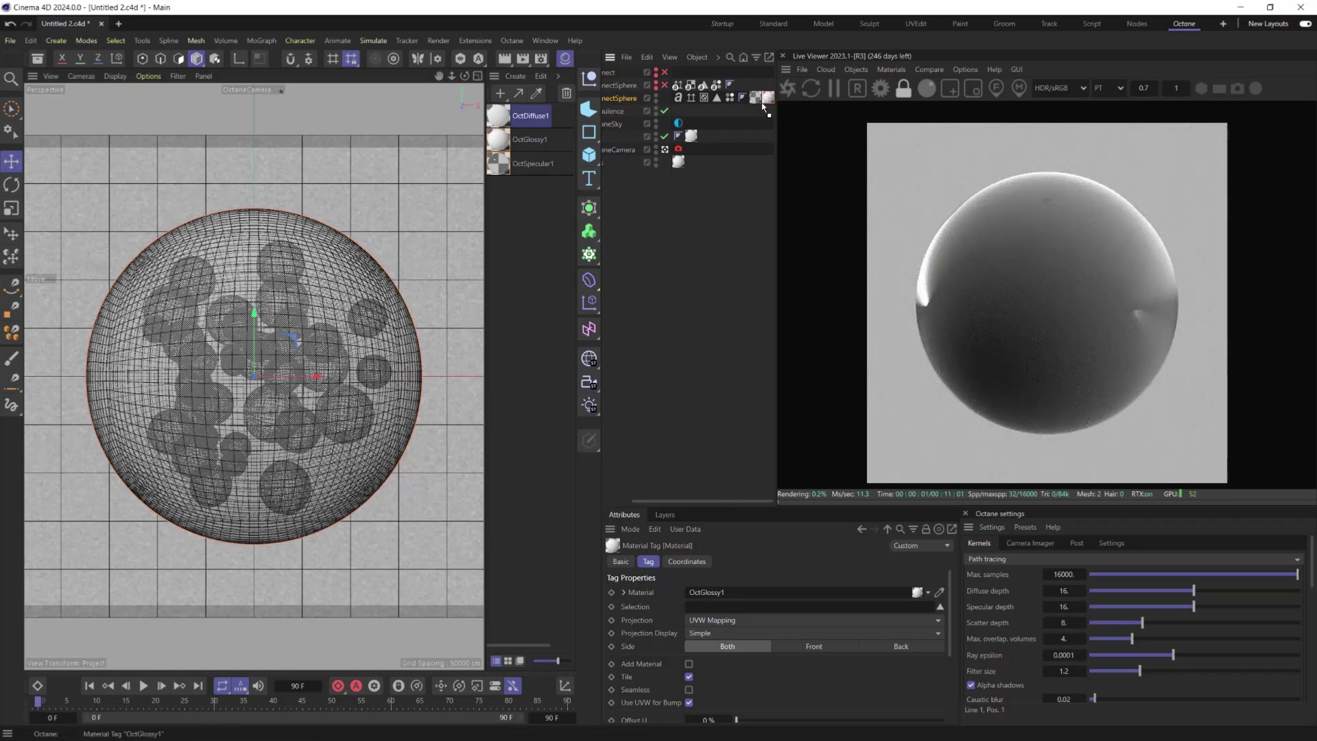
key("ctrl+z")
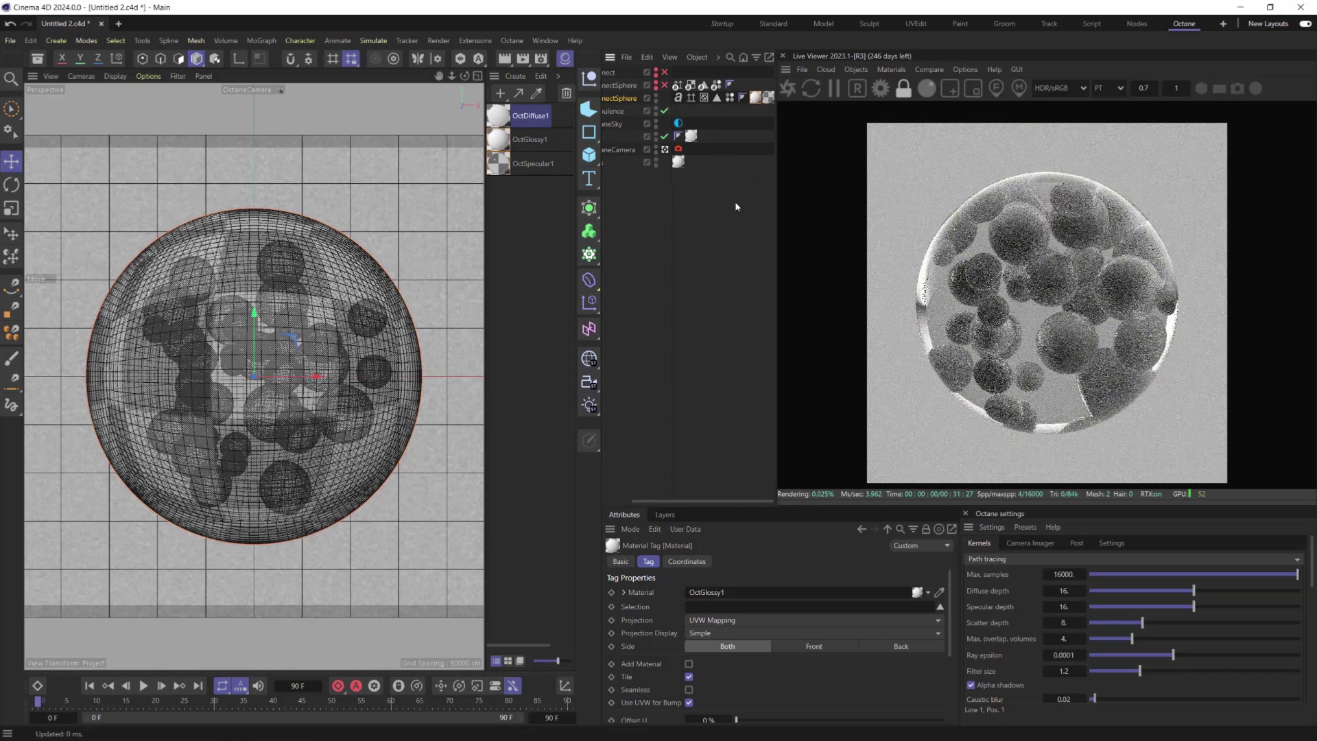
- Give ConnectSphere a Tension tag with Folds and Stretch maps and fixed tension, then open OctGlossy1's nodes
right_click(622, 104)
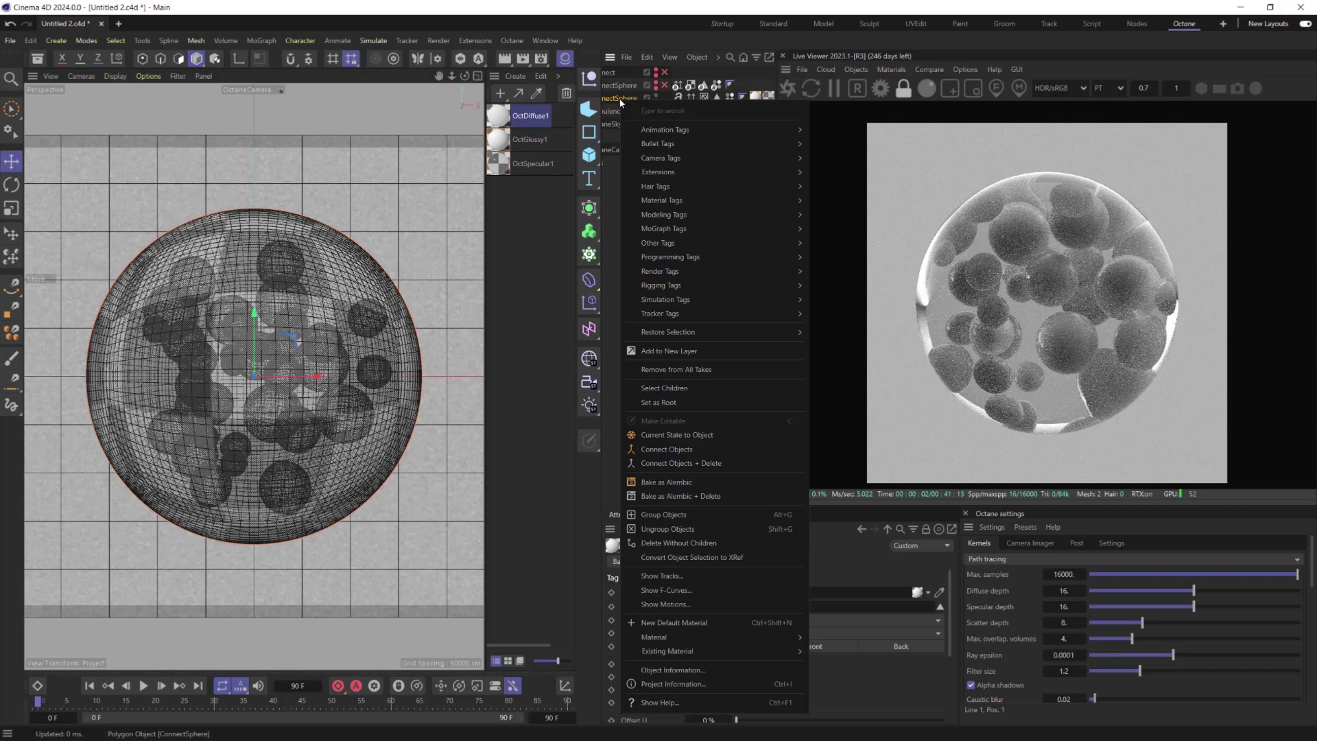
type("tens")
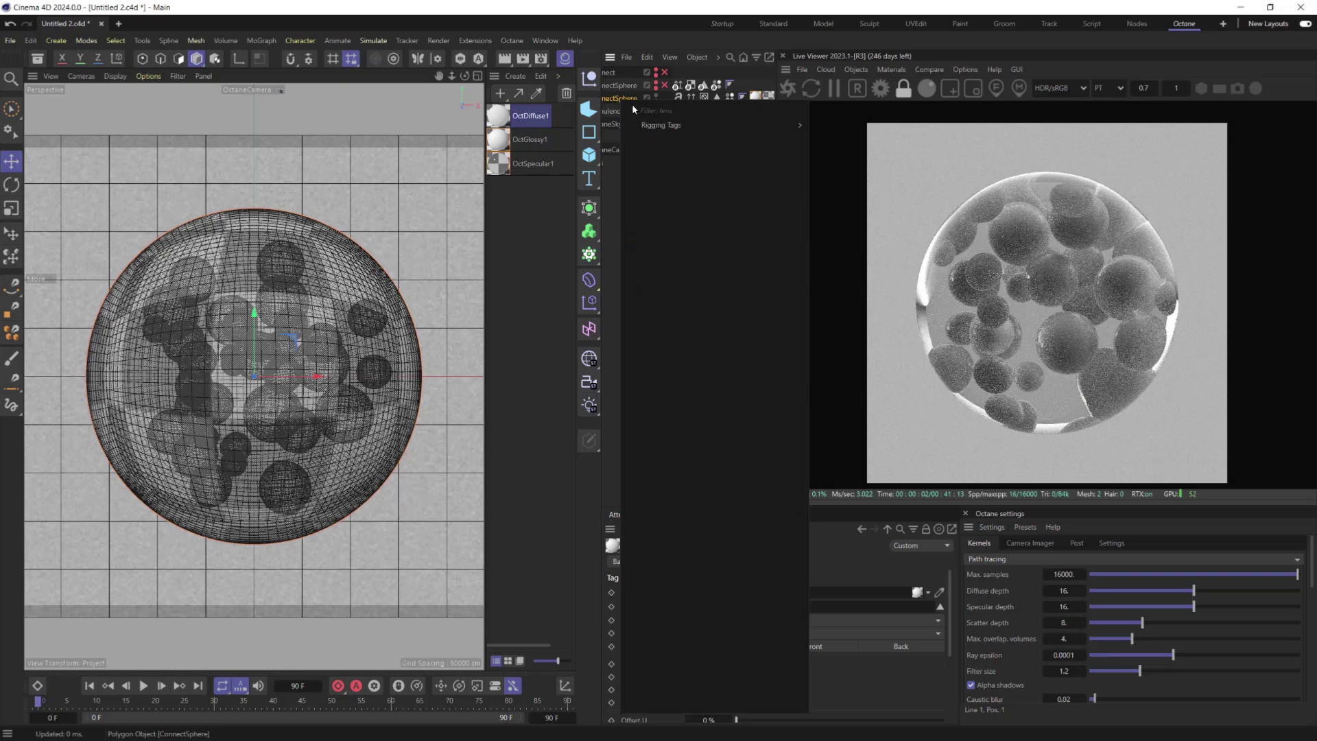
mouse_move(684, 124)
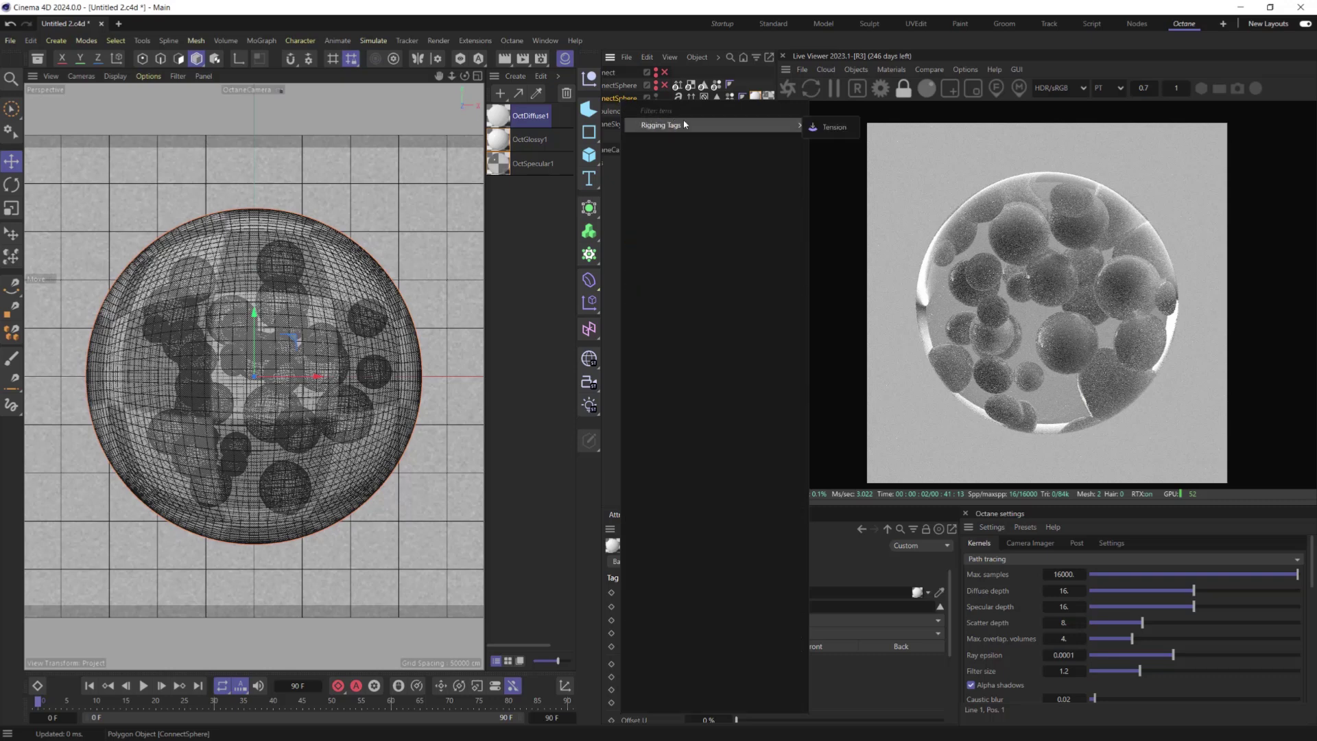
left_click(826, 128)
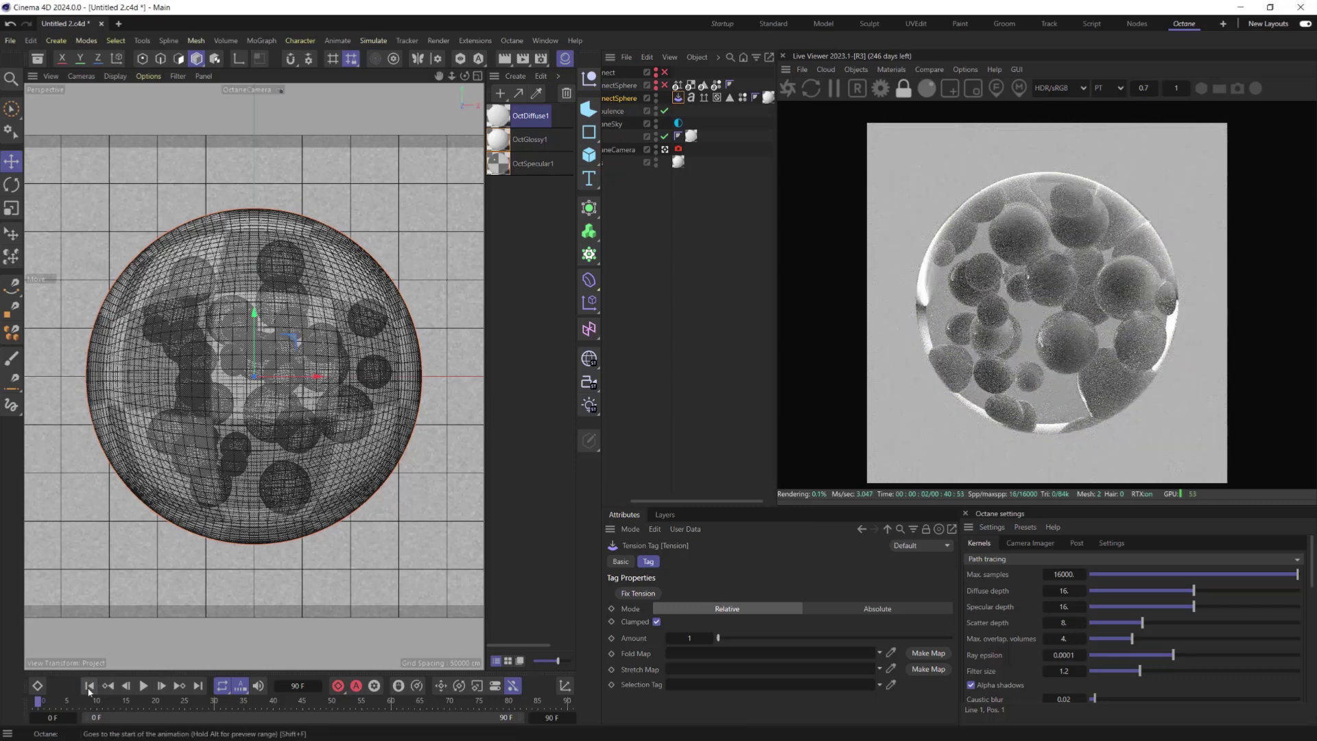
left_click(927, 653)
left_click(928, 669)
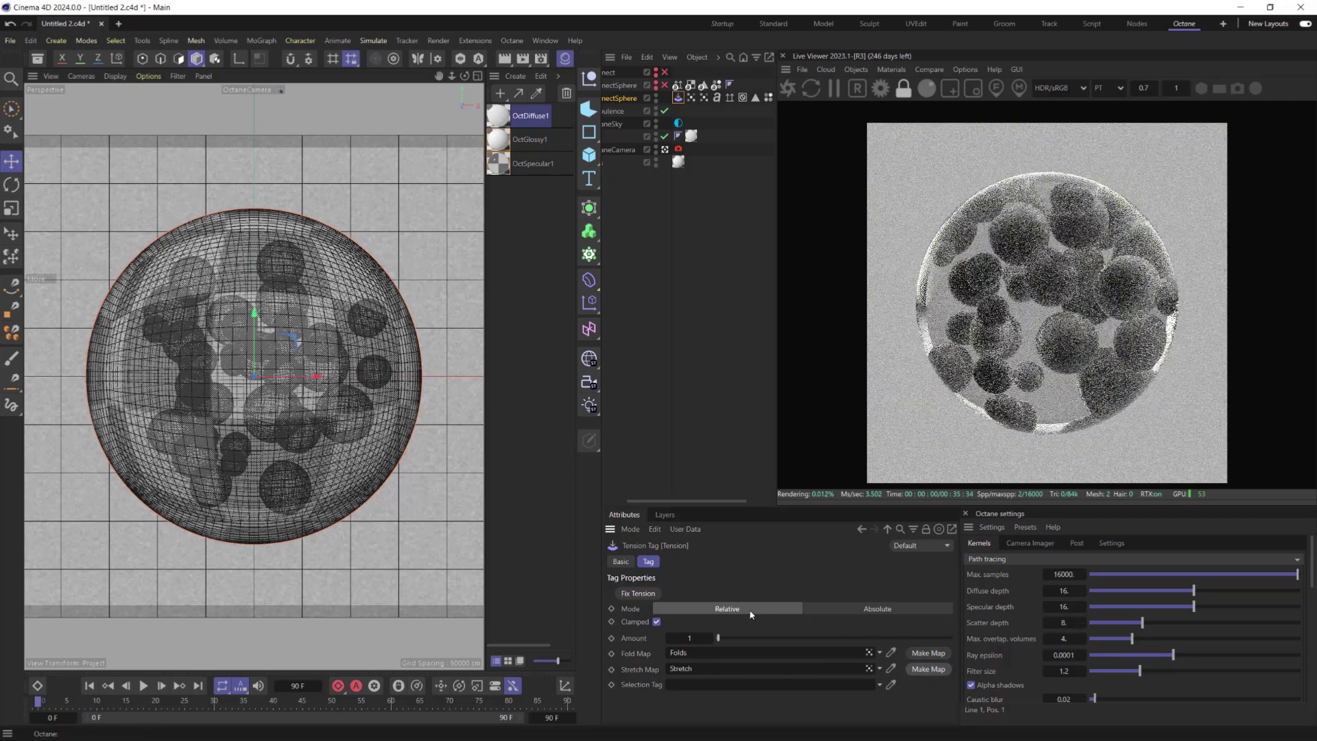
left_click(648, 594)
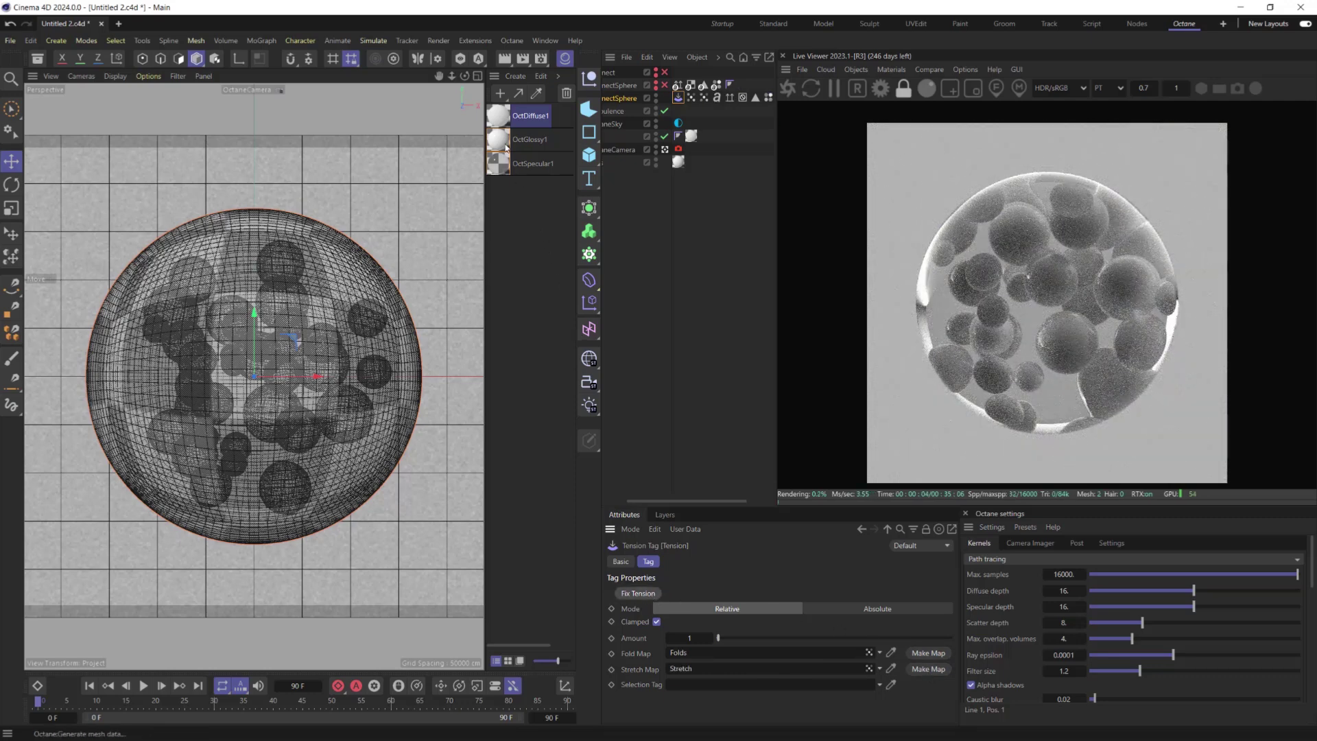
double_click(501, 141)
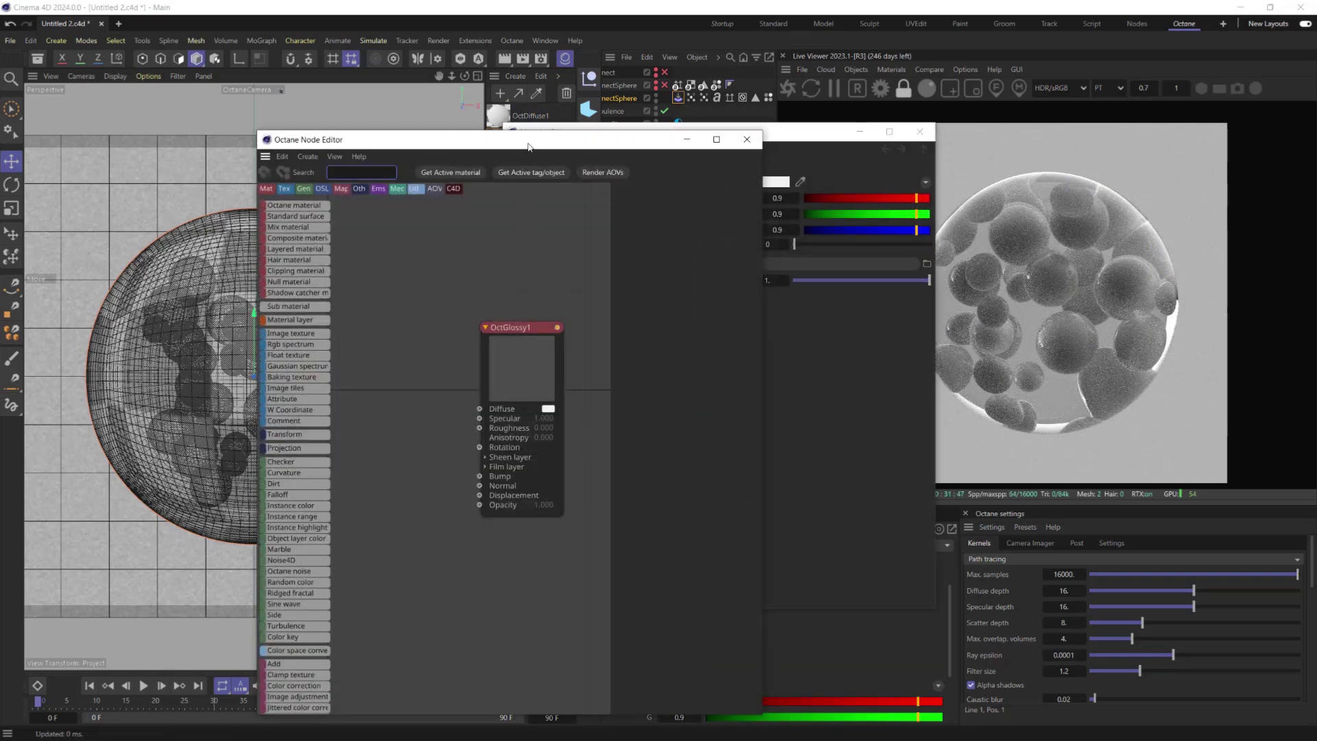
- Arrange the Octane Node Editor and plug an RgbSpectrum colour node into OctGlossy1's Diffuse
left_click_drag(528, 146, 438, 8)
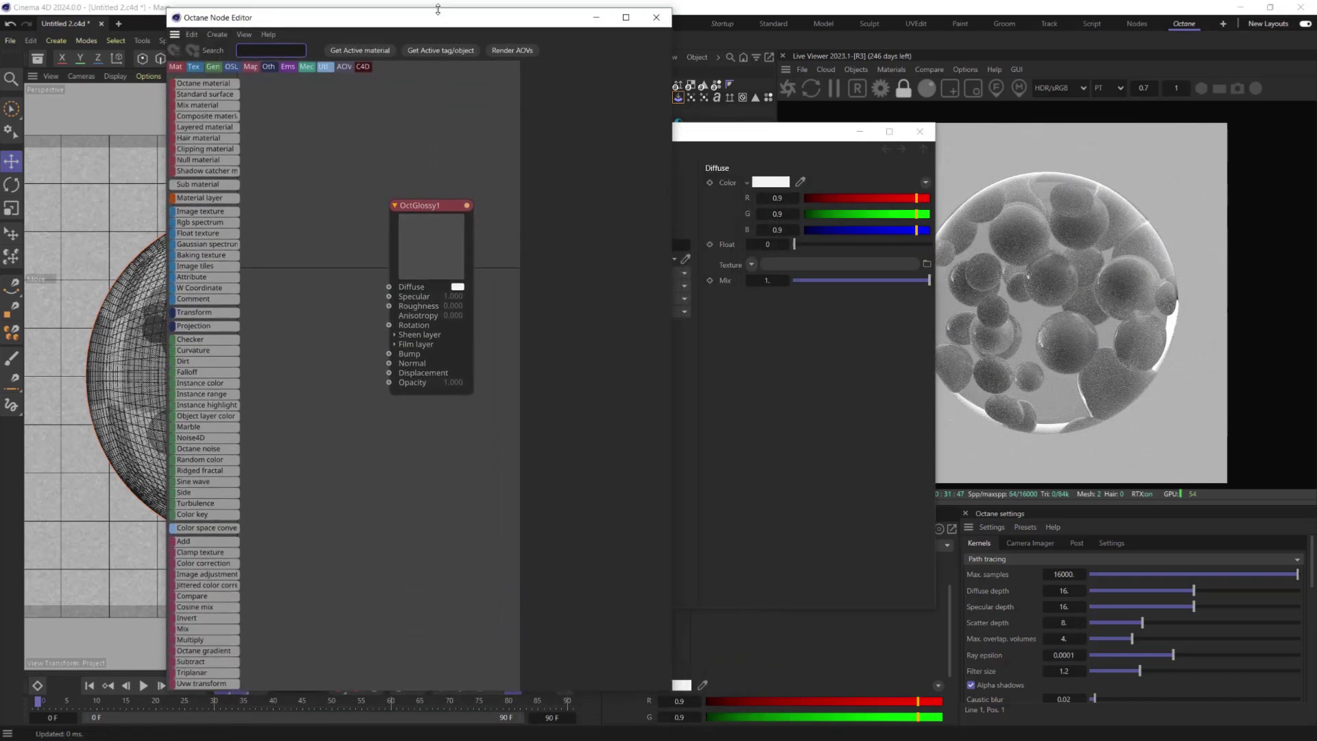
left_click(920, 131)
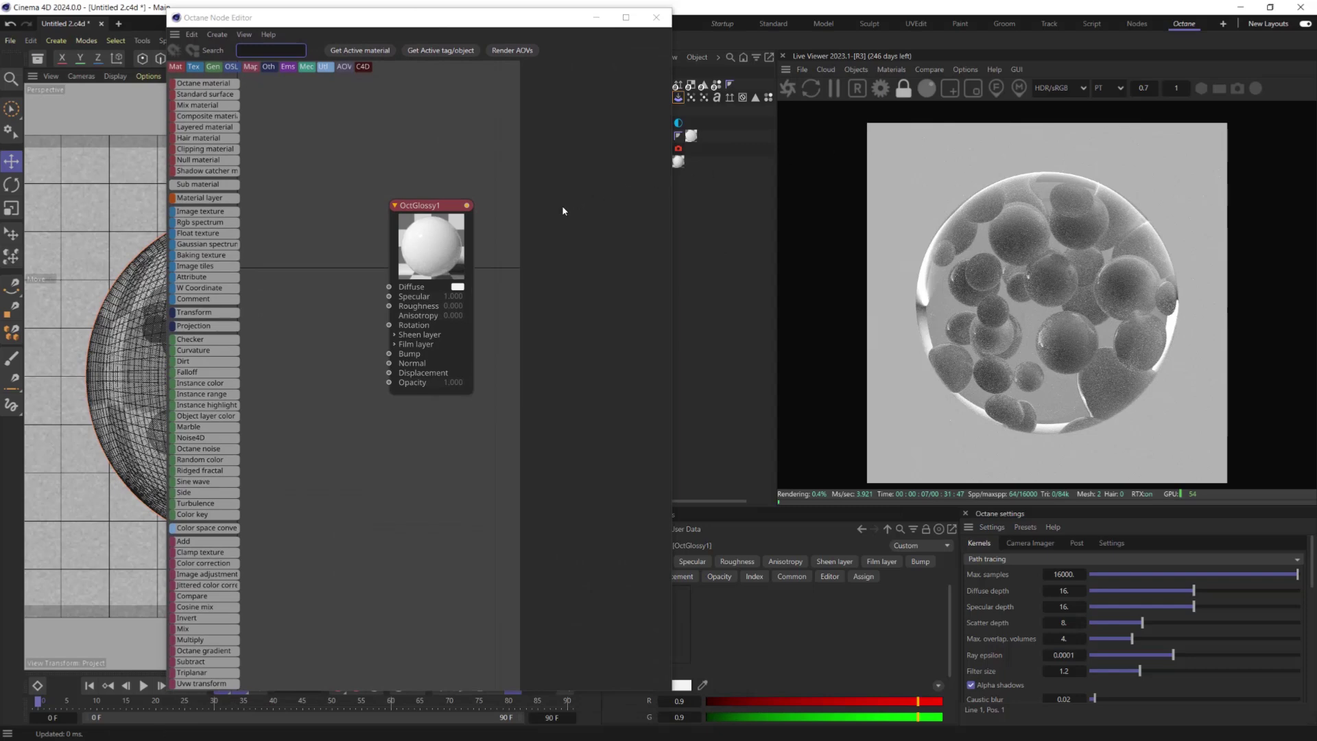
middle_click_drag(433, 254, 477, 296)
left_click_drag(431, 328, 337, 303)
left_click(354, 355)
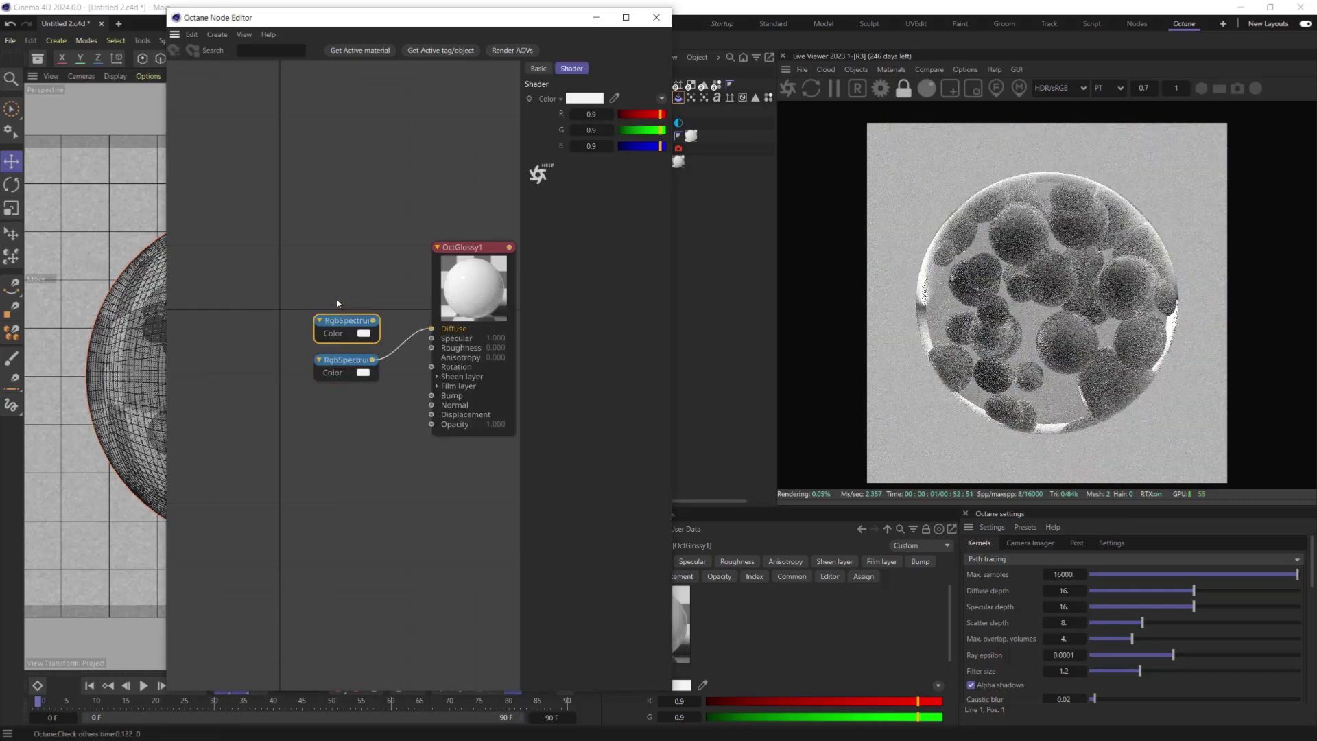
- Add a MixTexture node and a Vertex Map node to the graph
left_click(263, 51)
type("mi")
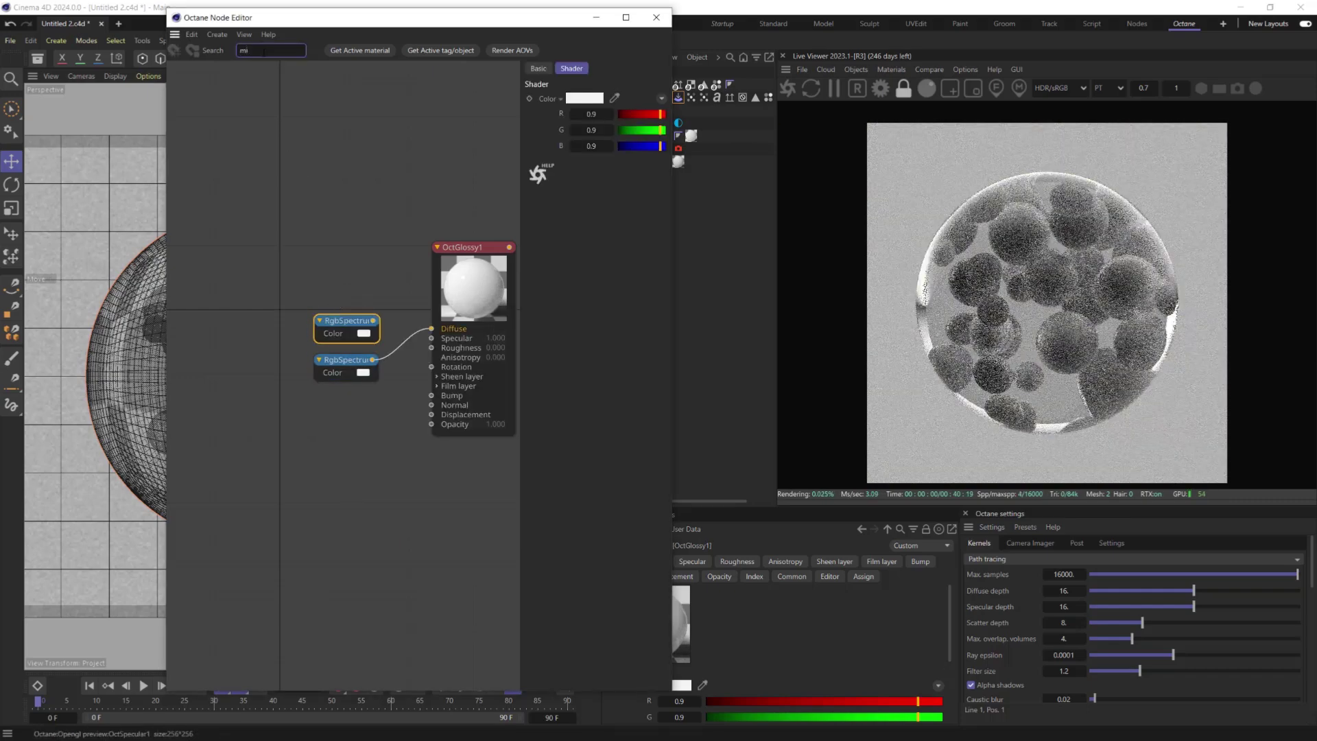
type("x")
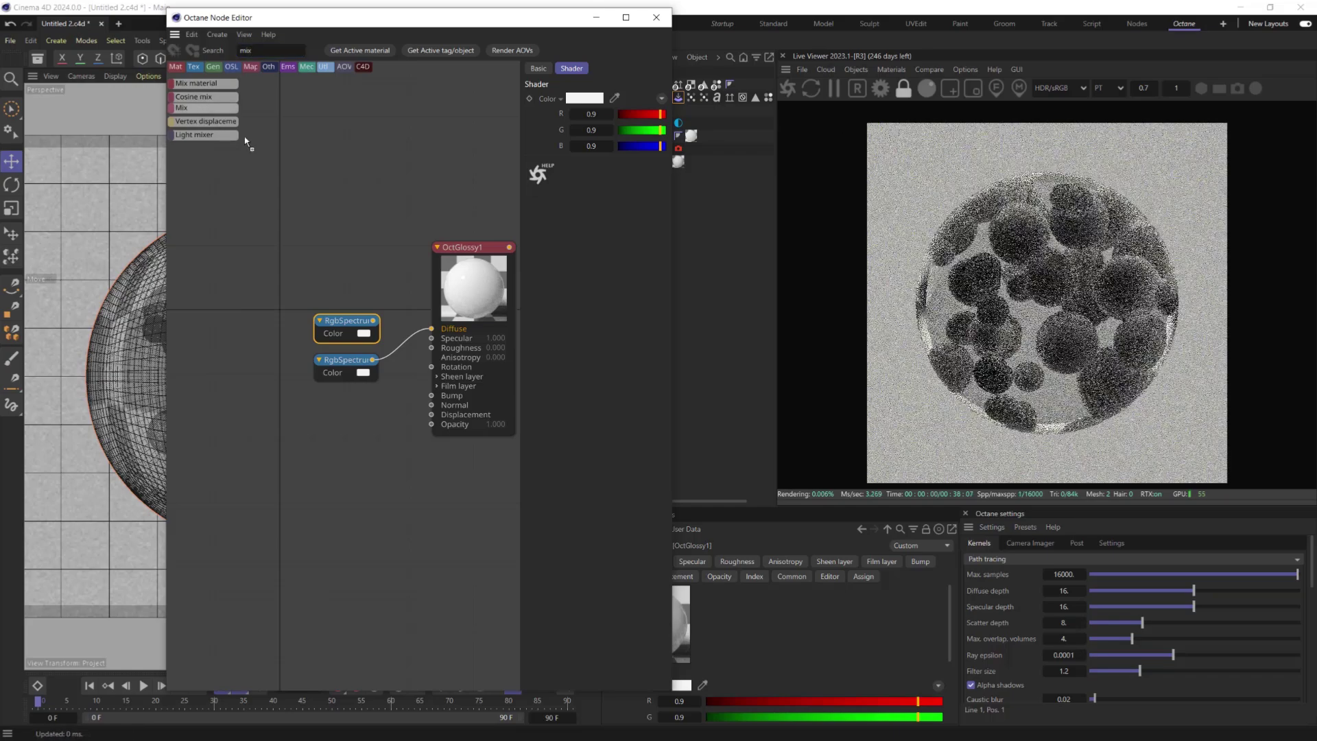
left_click_drag(326, 179, 325, 177)
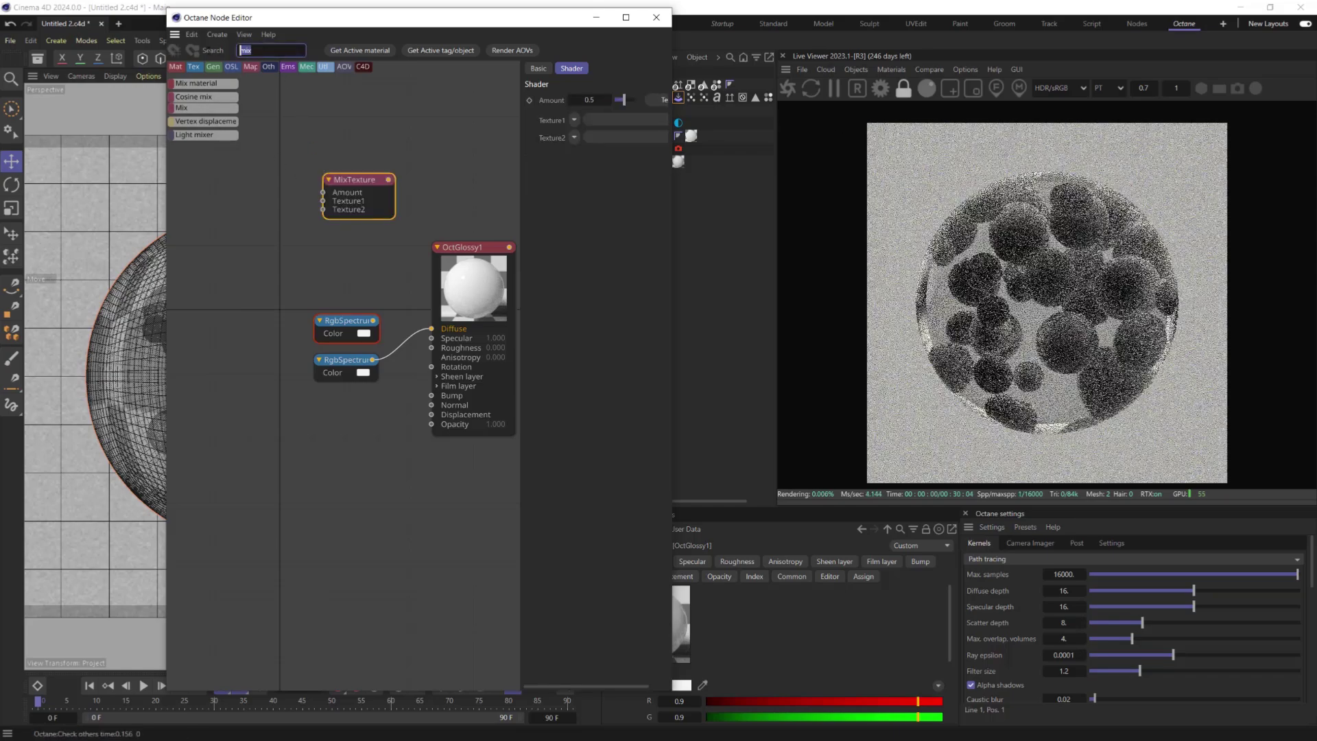
type("map")
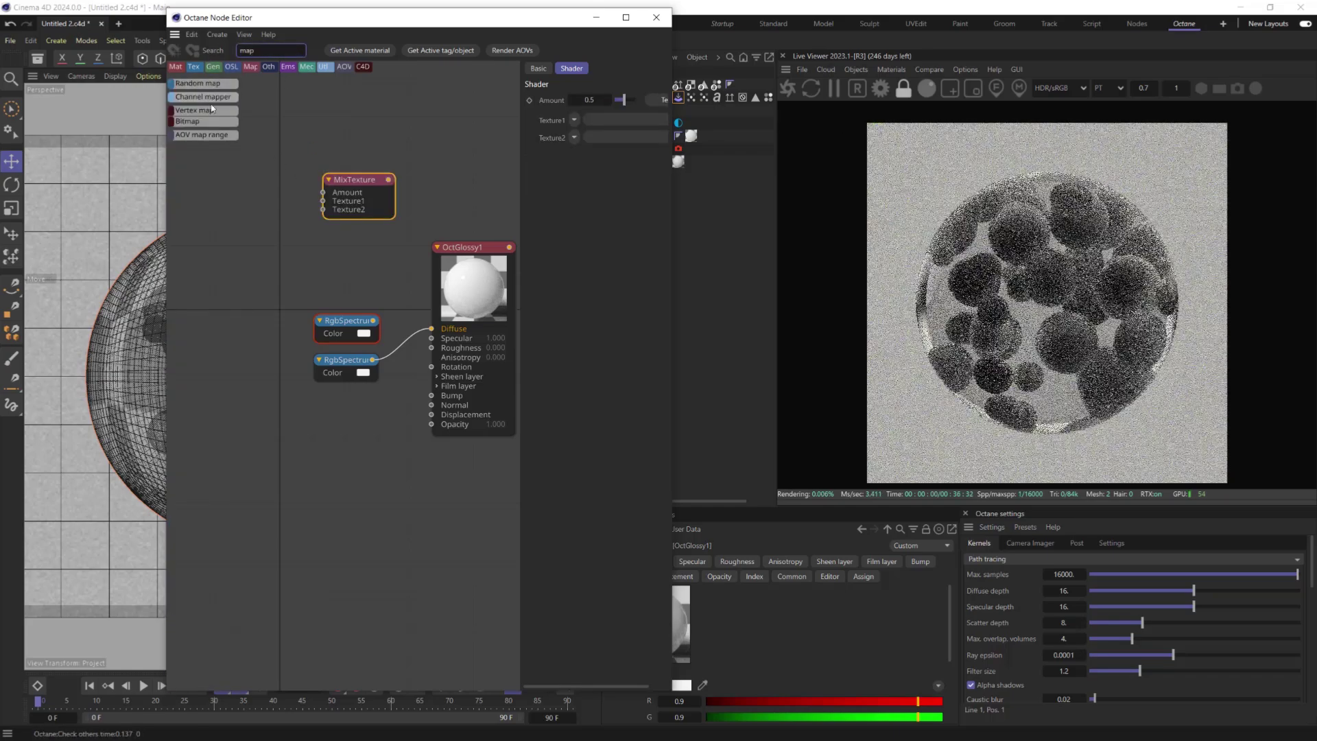
left_click_drag(217, 118, 219, 120)
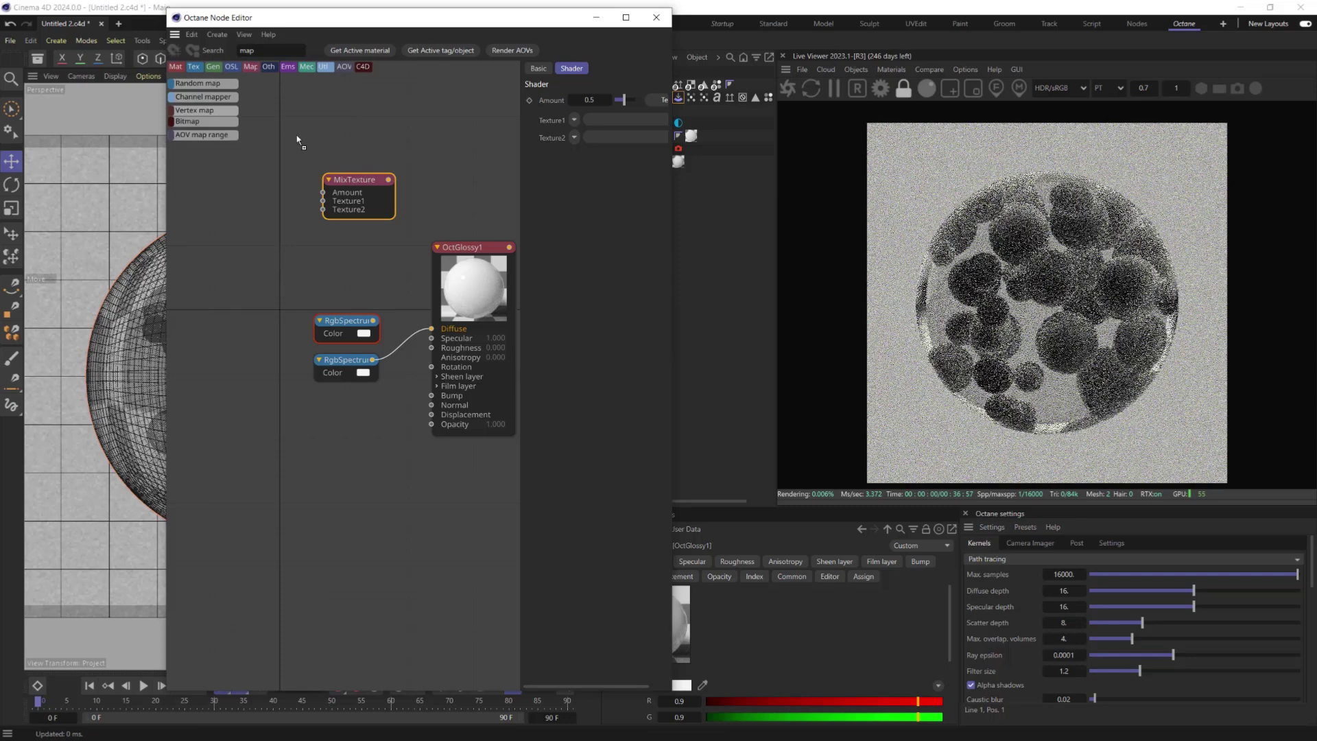
left_click_drag(262, 168, 234, 180)
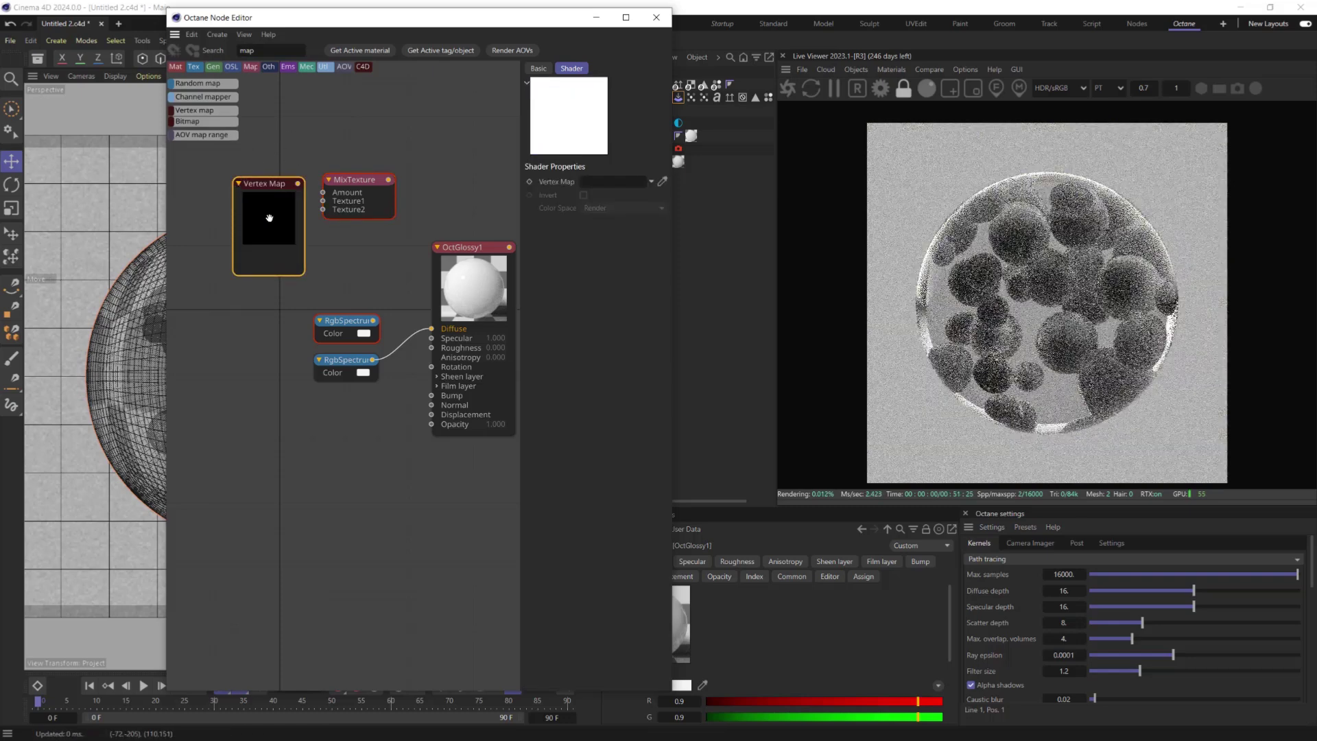
left_click_drag(364, 191, 376, 230)
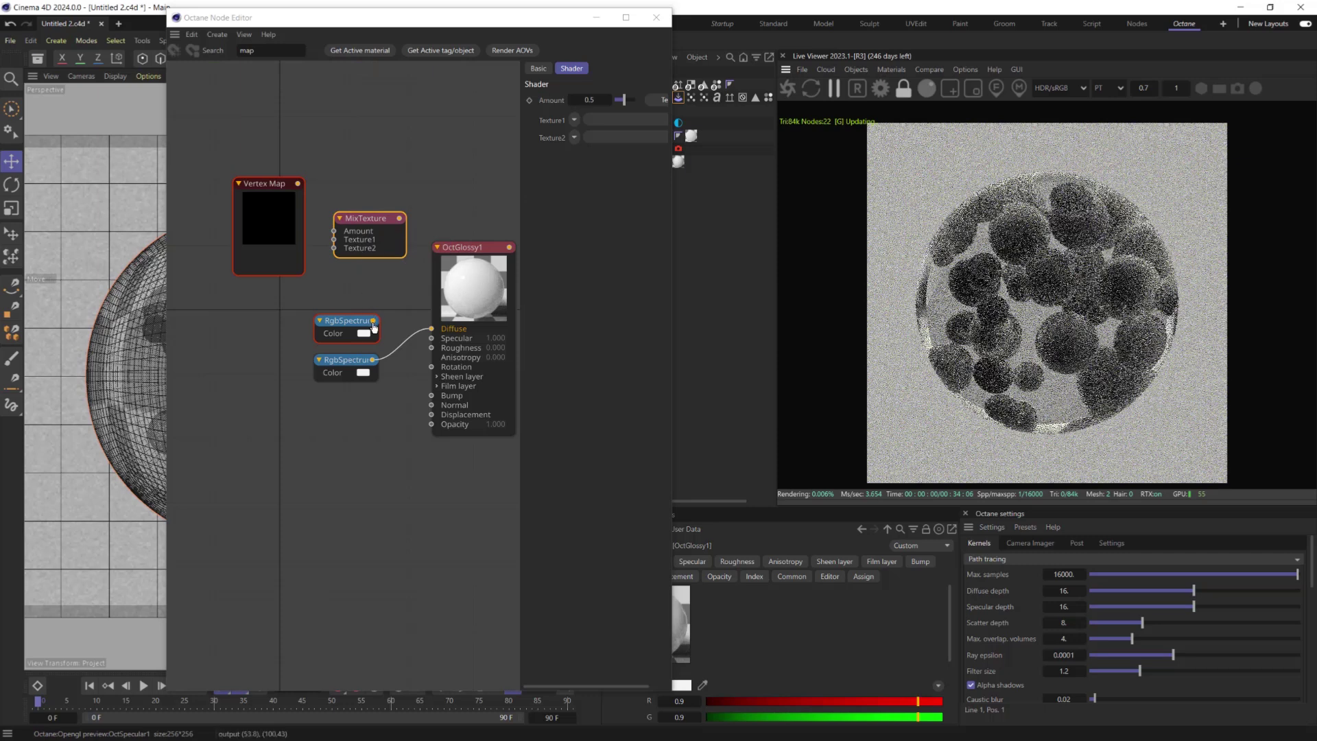
- Wire the two colours into Texture1/Texture2, the mix into Diffuse, and Vertex Map into Amount
left_click_drag(373, 321, 334, 239)
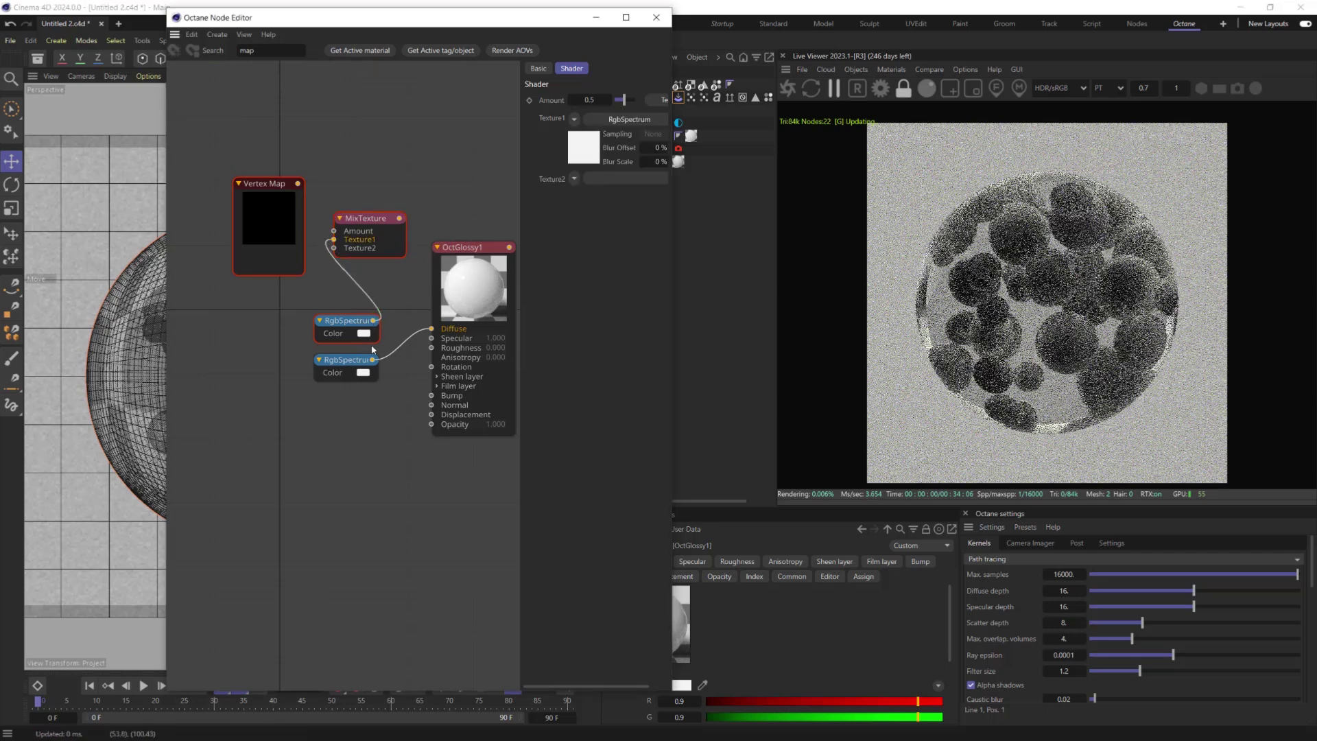
left_click_drag(373, 320, 334, 248)
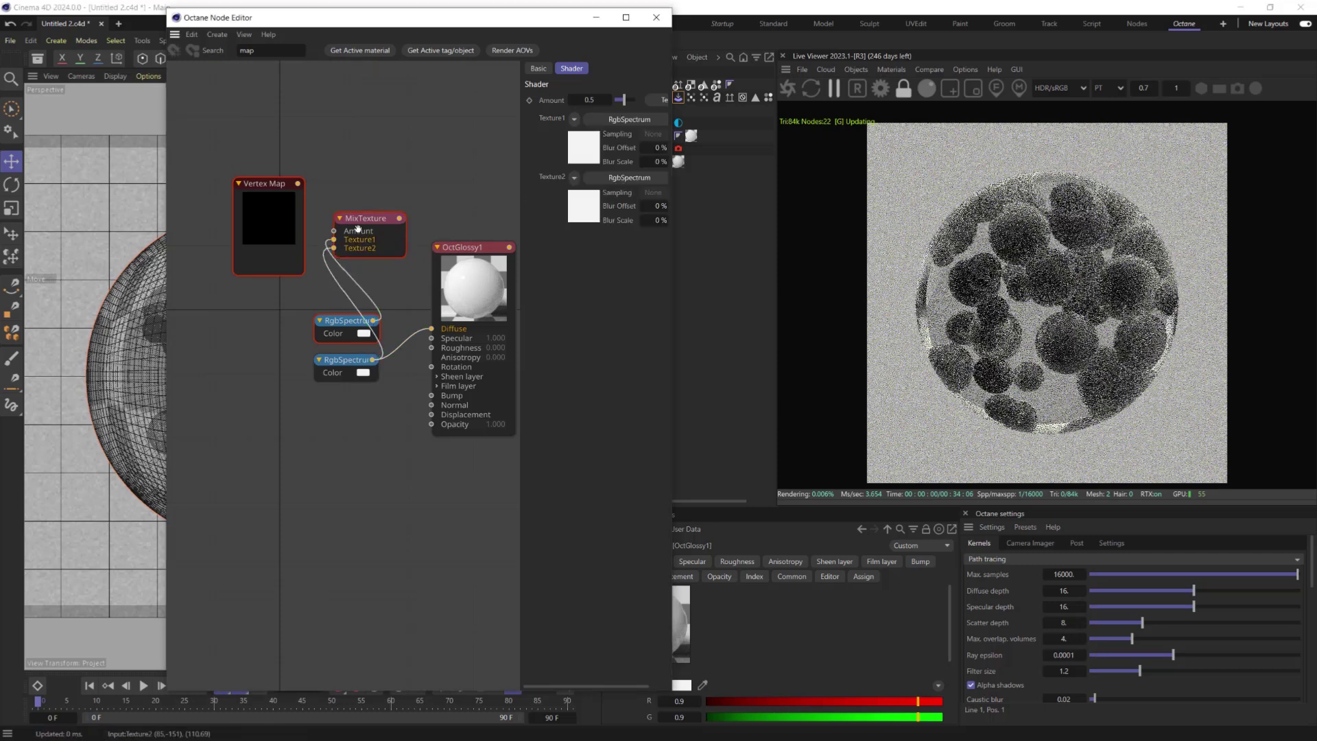
left_click_drag(400, 219, 431, 329)
left_click_drag(299, 184, 334, 231)
left_click_drag(343, 321, 271, 384)
left_click_drag(364, 218, 377, 276)
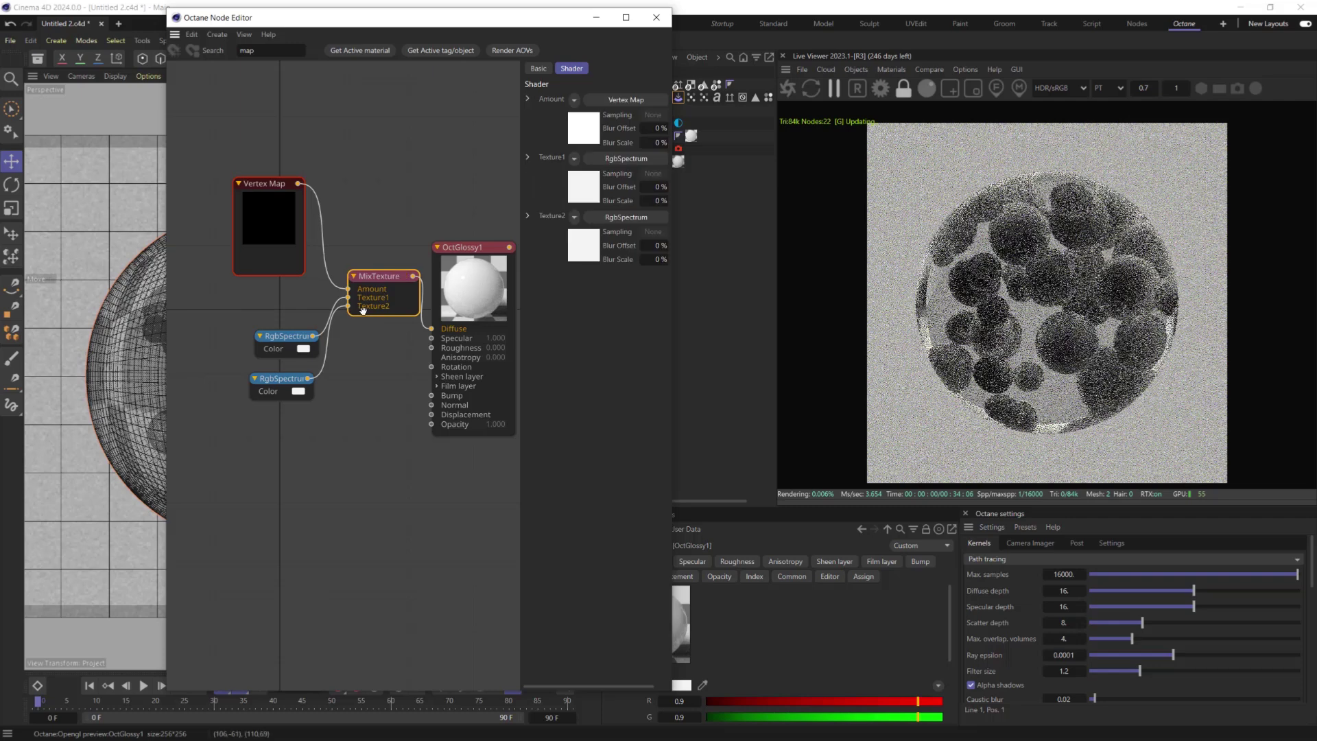
- Make the first mixed colour a fully saturated green
left_click(285, 337)
left_click(594, 100)
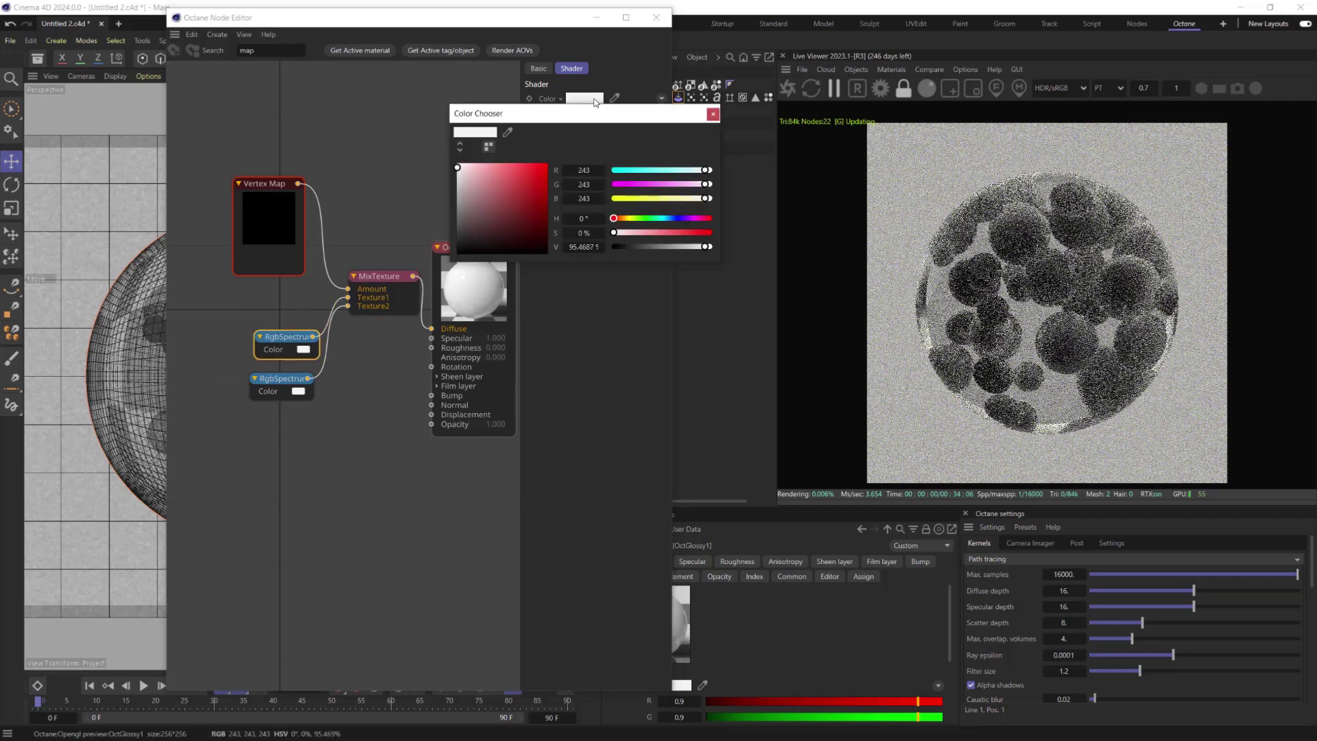
left_click(639, 218)
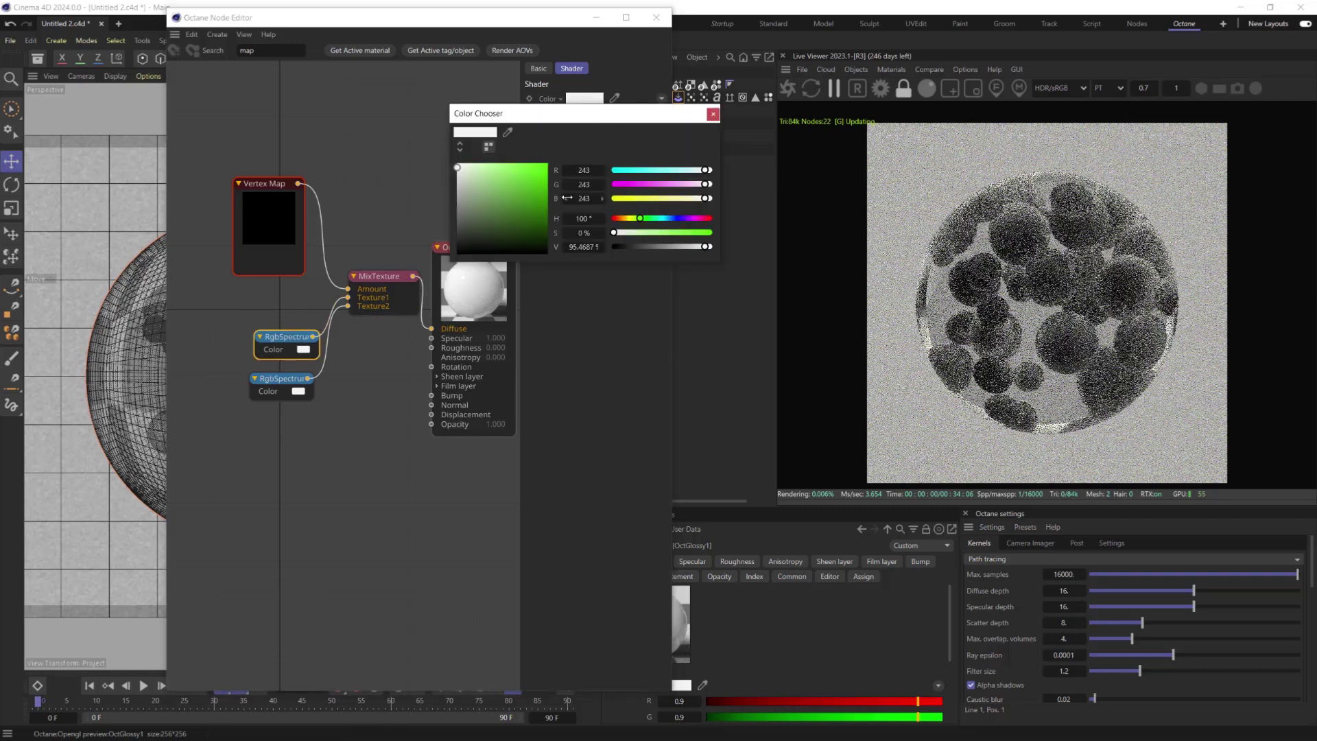
left_click(548, 164)
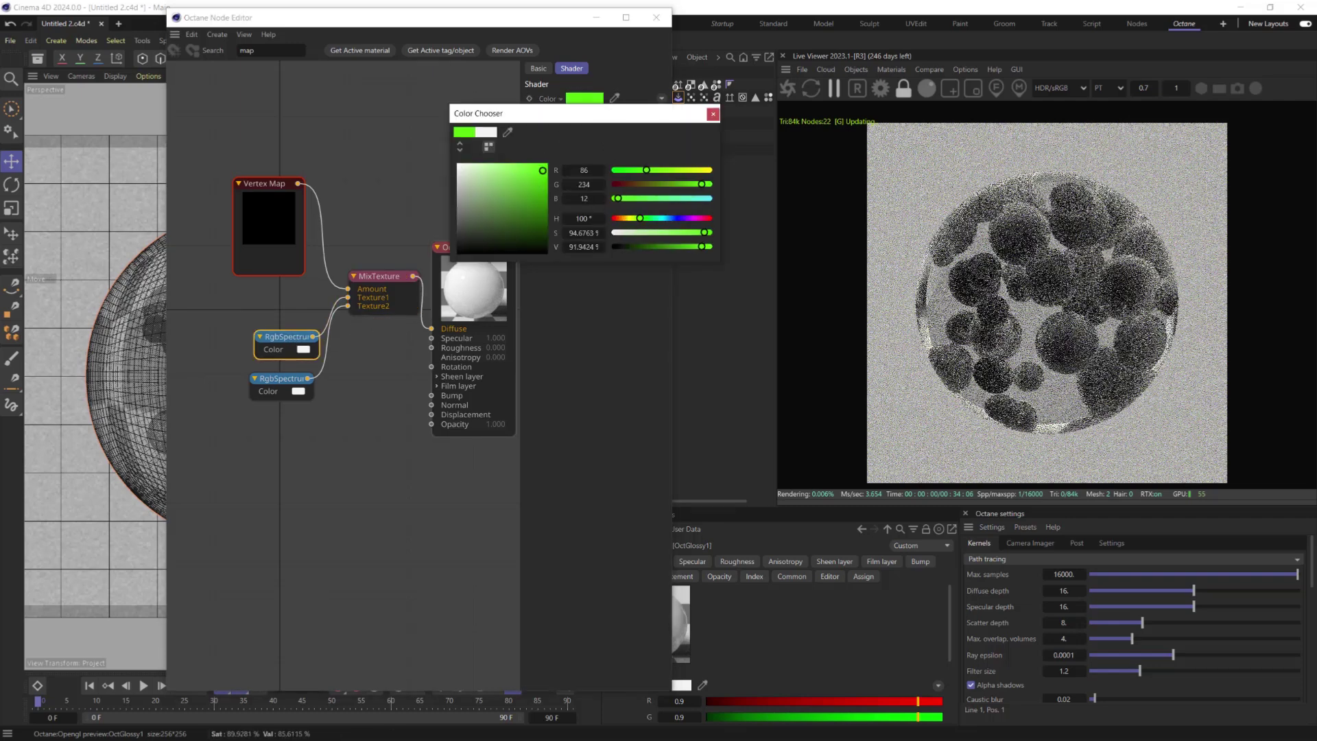
- Set the second mixed colour to magenta: hue 312°, saturation and value 100%
left_click(287, 382)
left_click(577, 99)
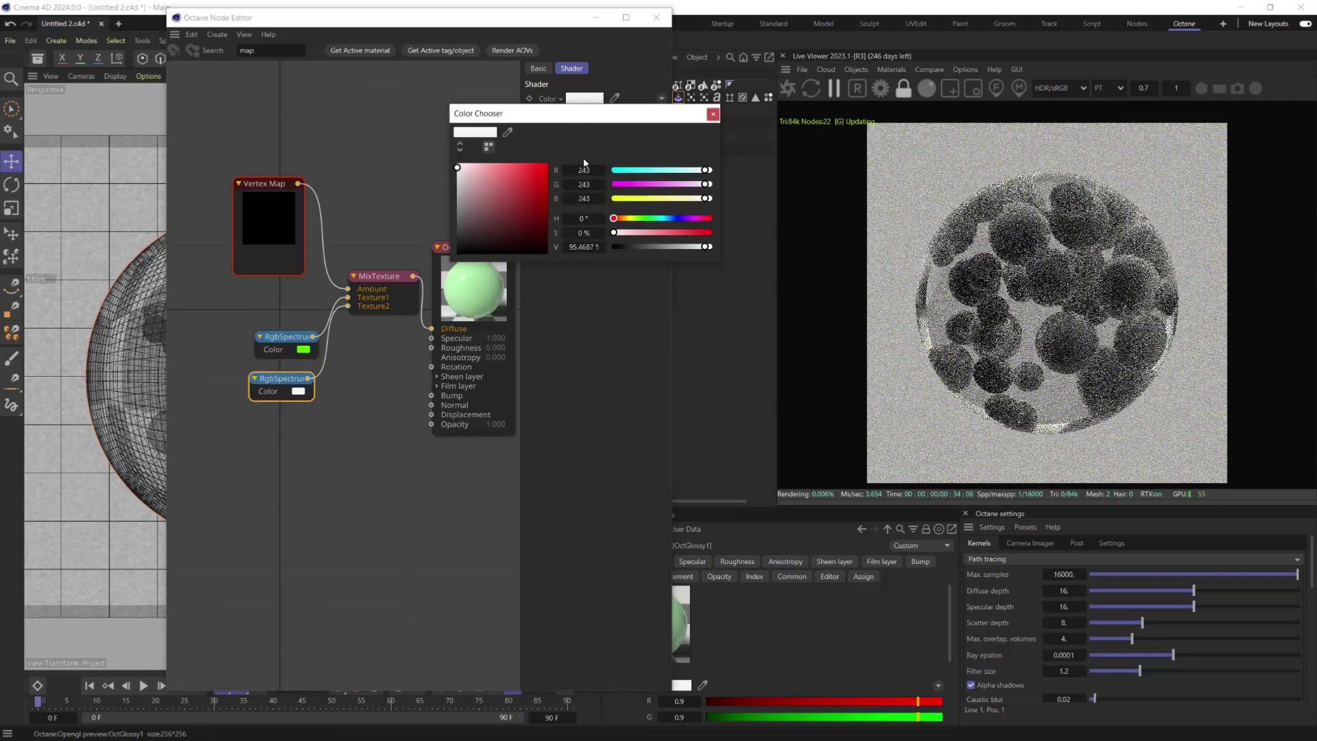
left_click(697, 220)
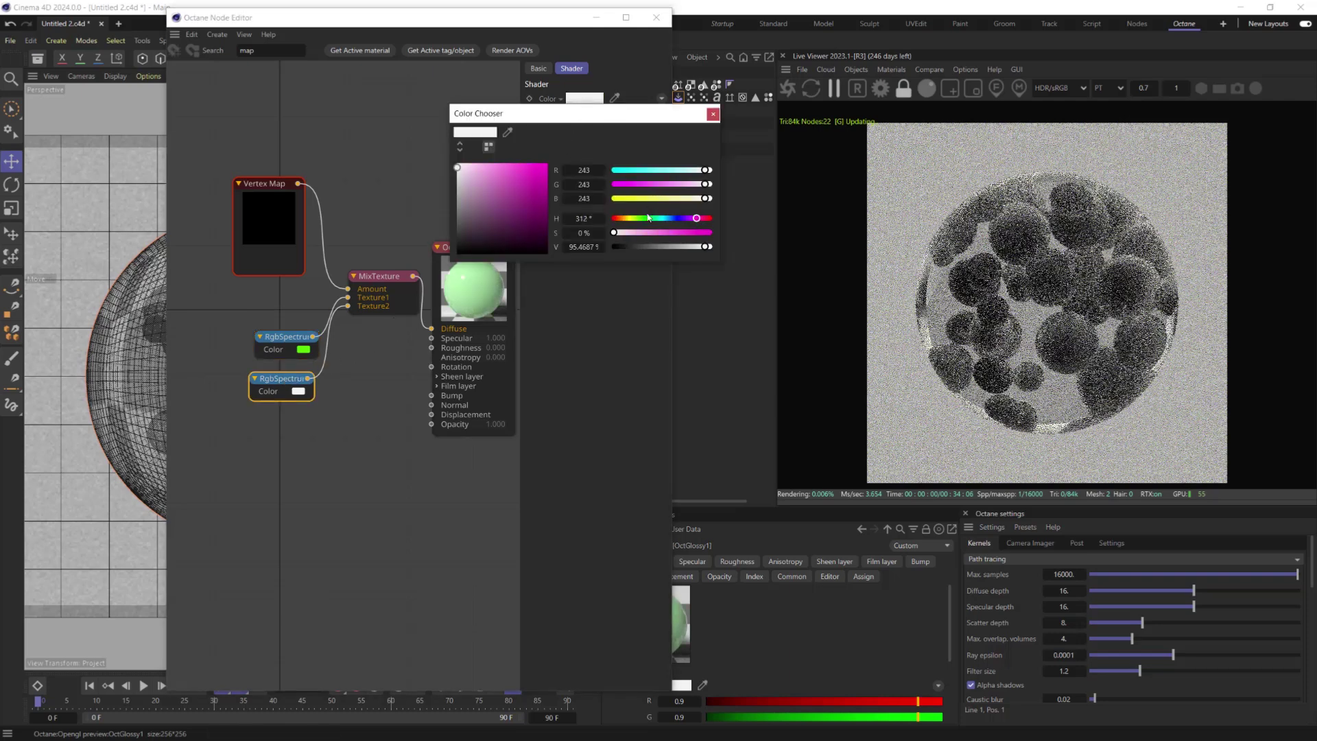
left_click(547, 164)
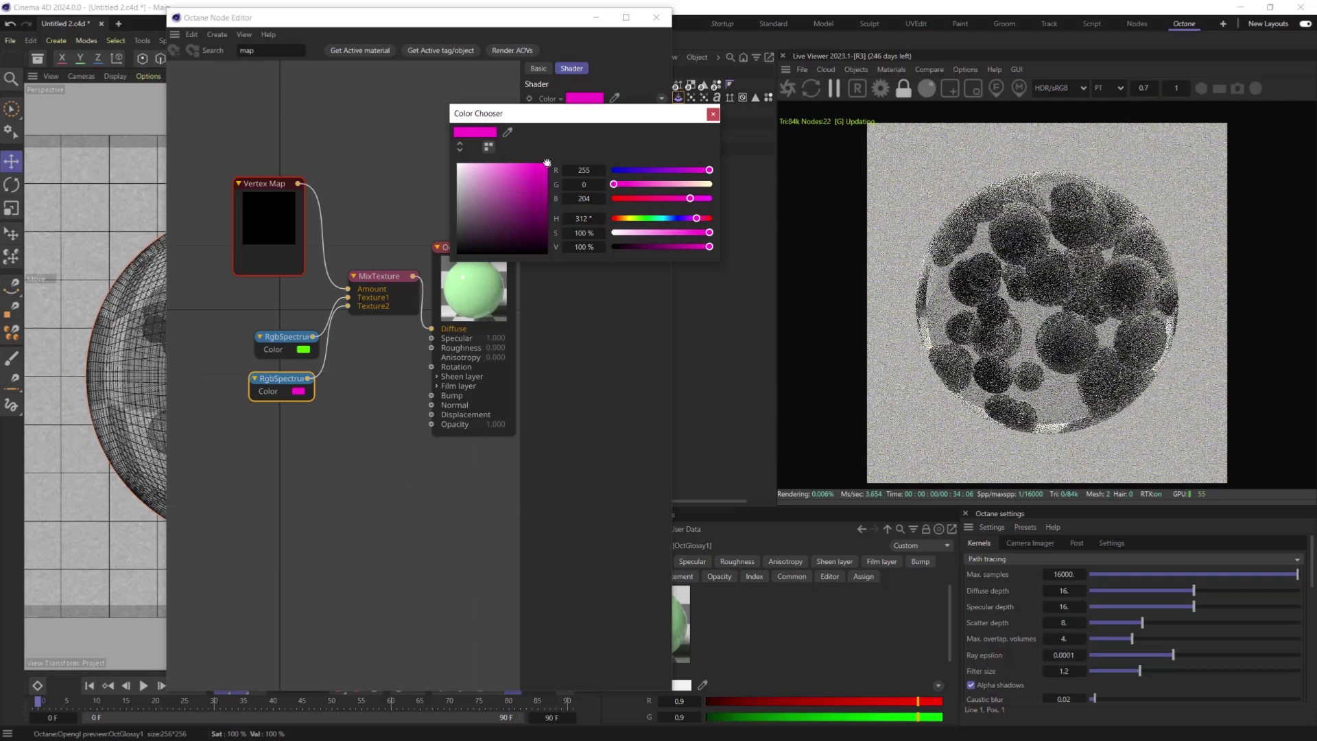
left_click(714, 114)
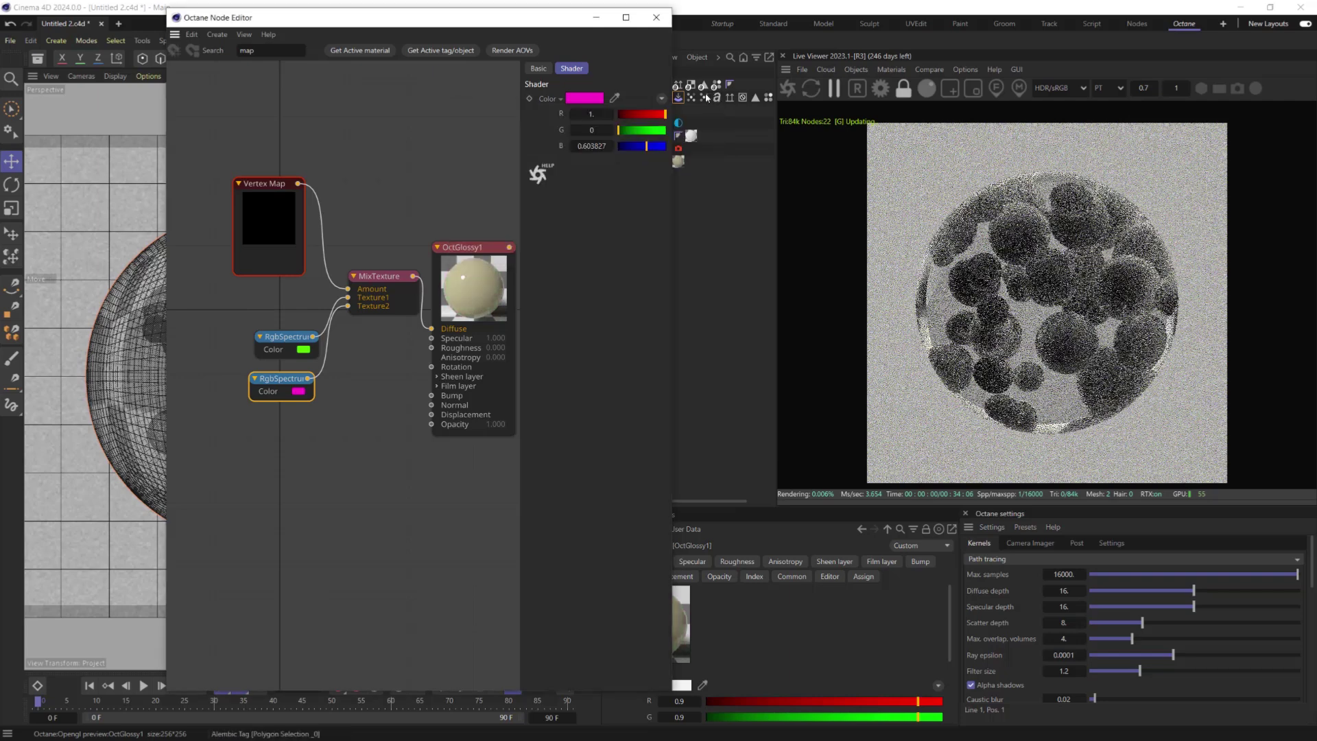
- Link the Folds vertex map tag into the Vertex Map node's field
left_click(704, 100)
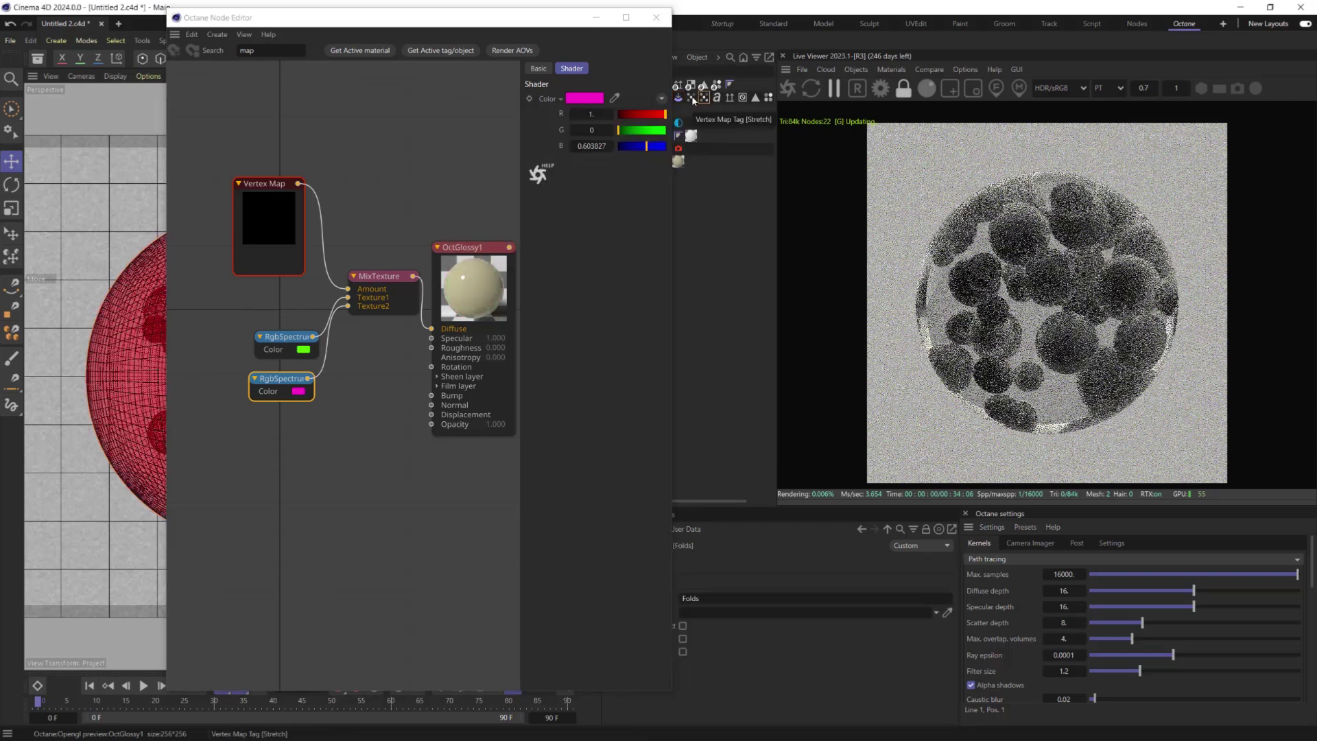
left_click(280, 185)
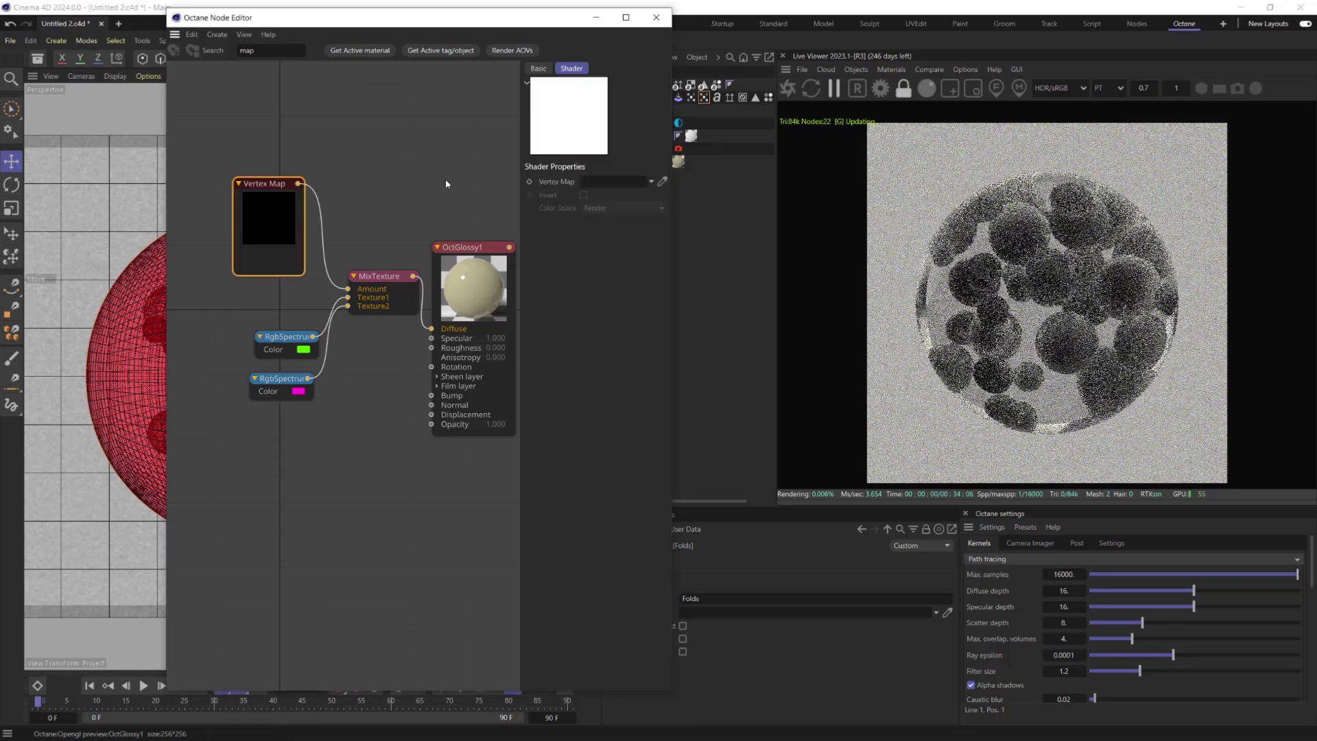
left_click_drag(691, 135, 622, 178)
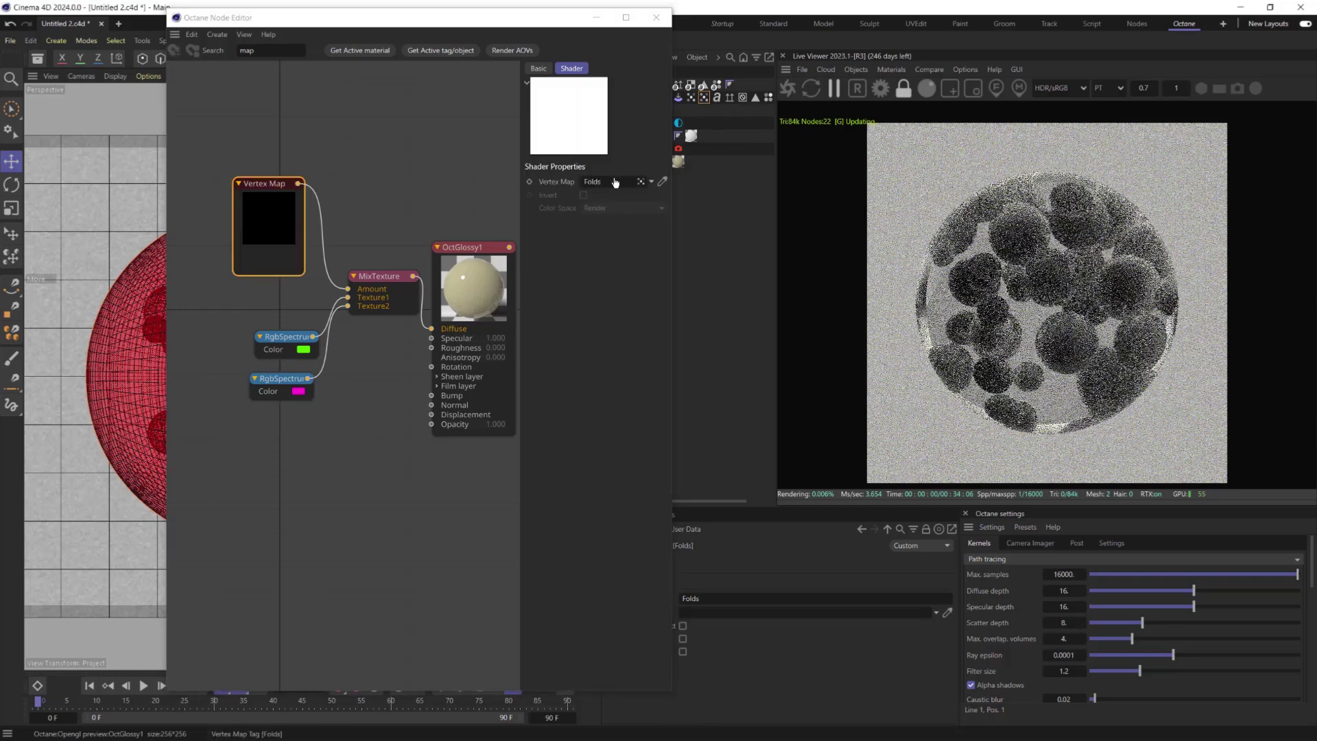
- Advance the cloth simulation to frame 21 and restart the Octane live render
left_click(659, 18)
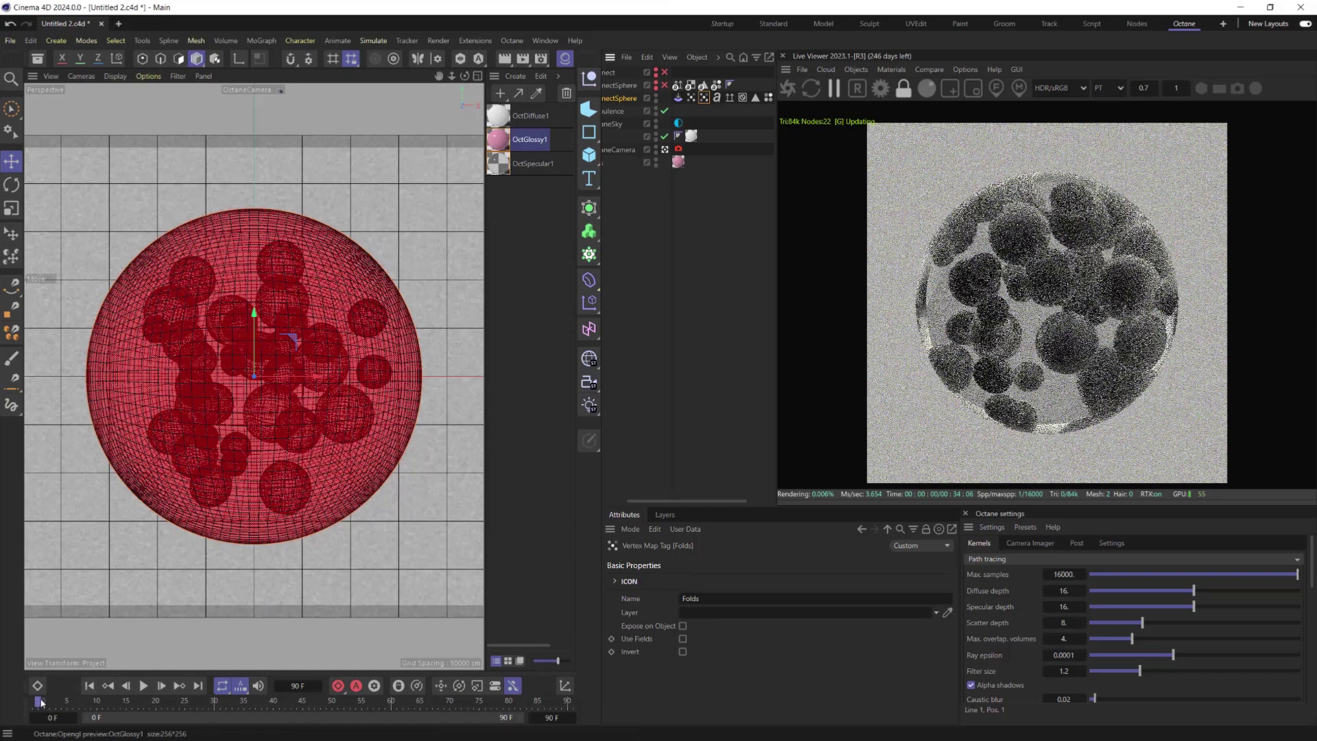
left_click_drag(38, 703, 163, 709)
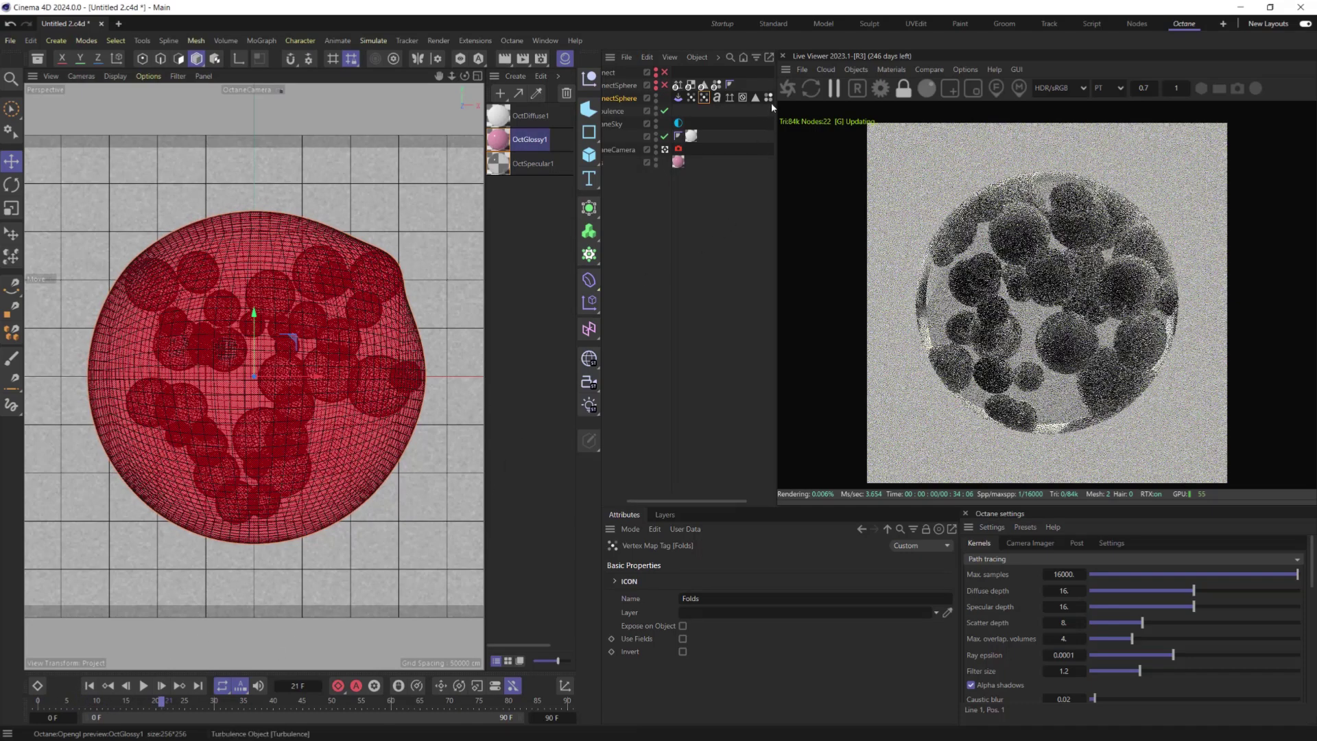
left_click(787, 88)
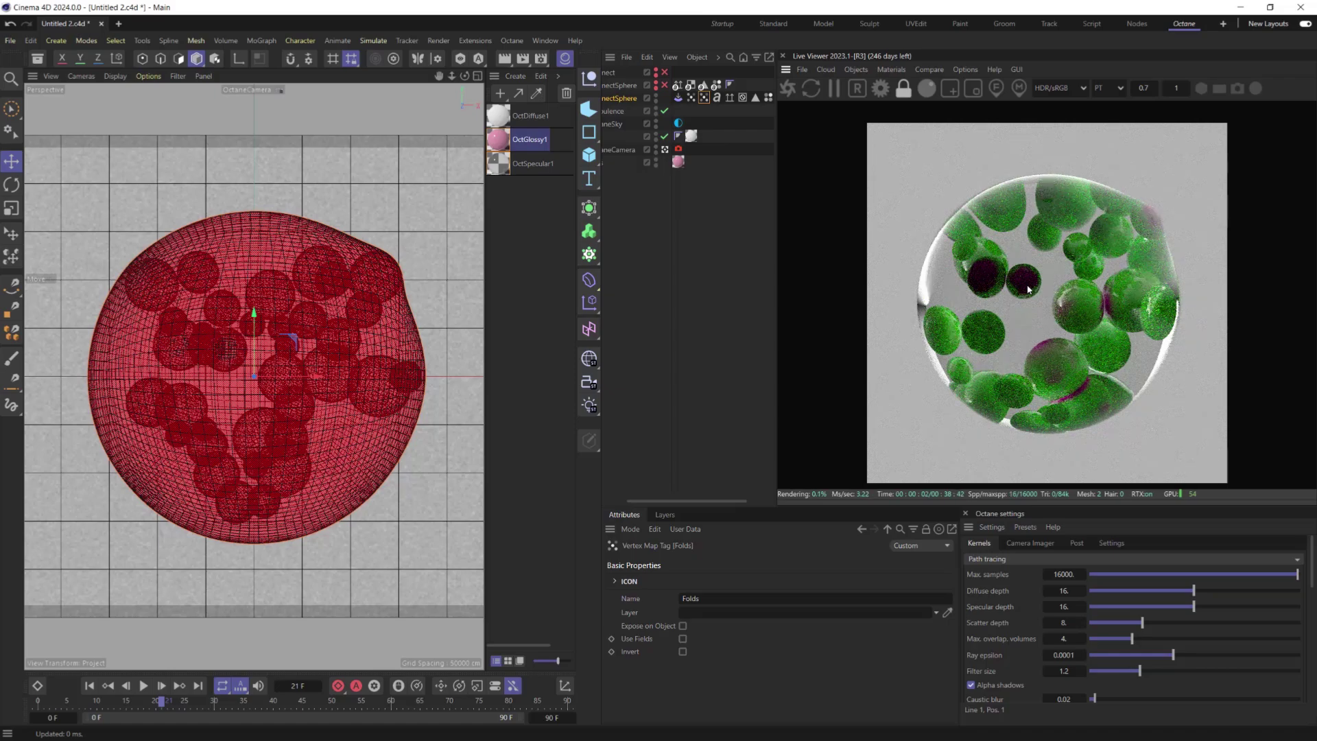
- Move the simulation on to frame 27 and bring up the Folds tag's Fields list
scroll(236, 354, "up", 6)
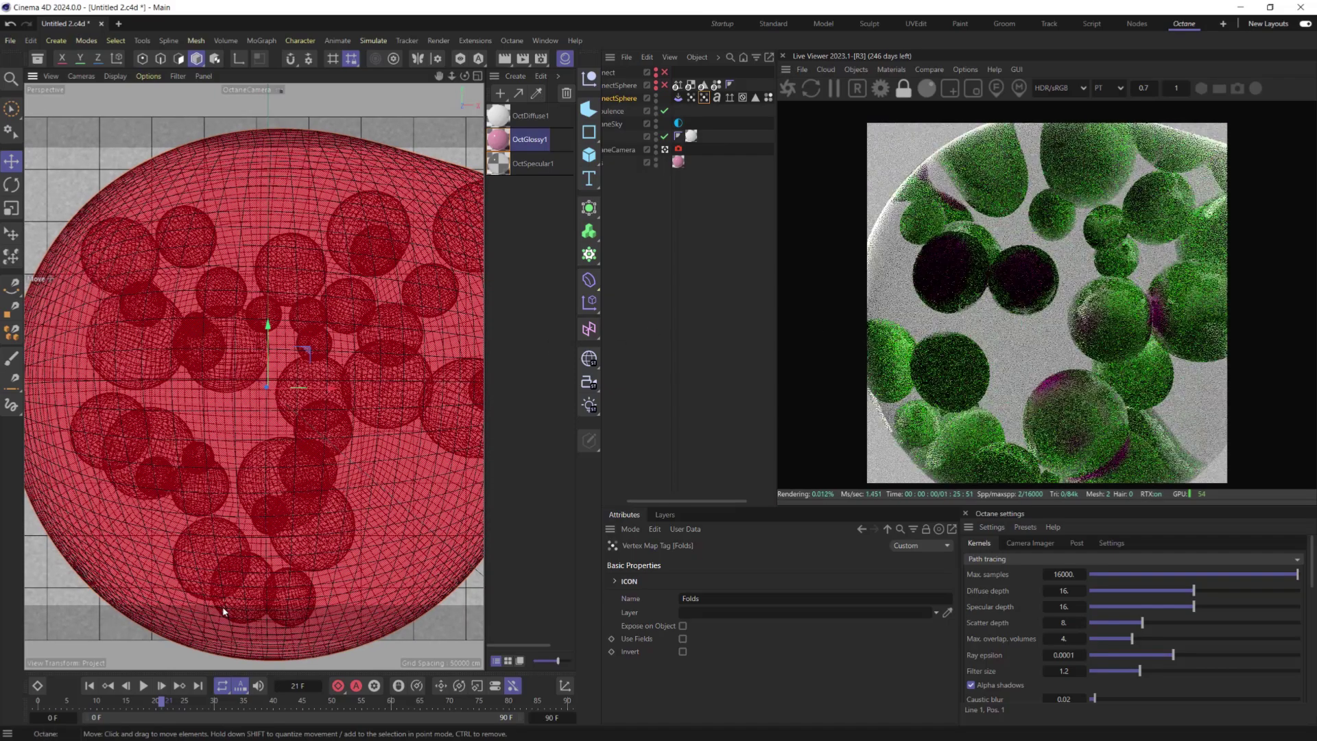
left_click(194, 701)
mouse_move(196, 701)
left_mouse_down()
mouse_move(262, 698)
mouse_move(197, 701)
left_mouse_up()
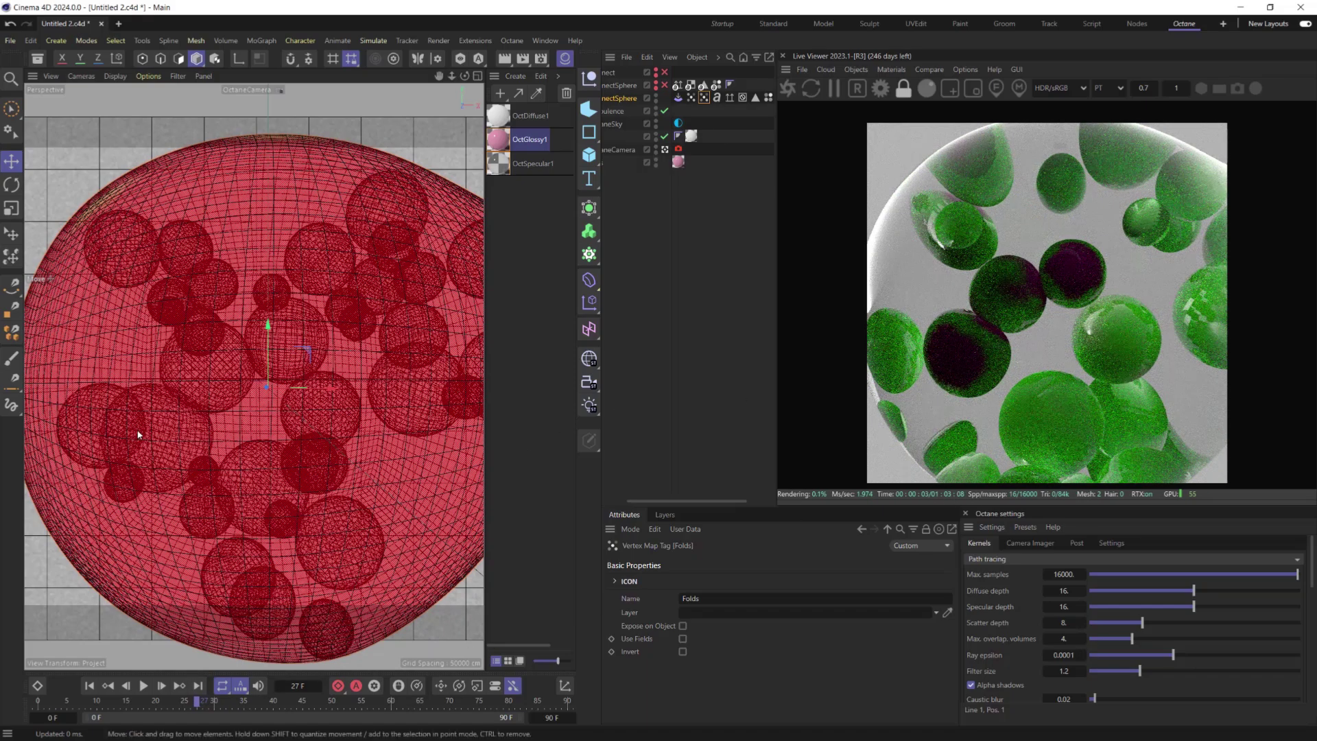
scroll(137, 434, "up", 4)
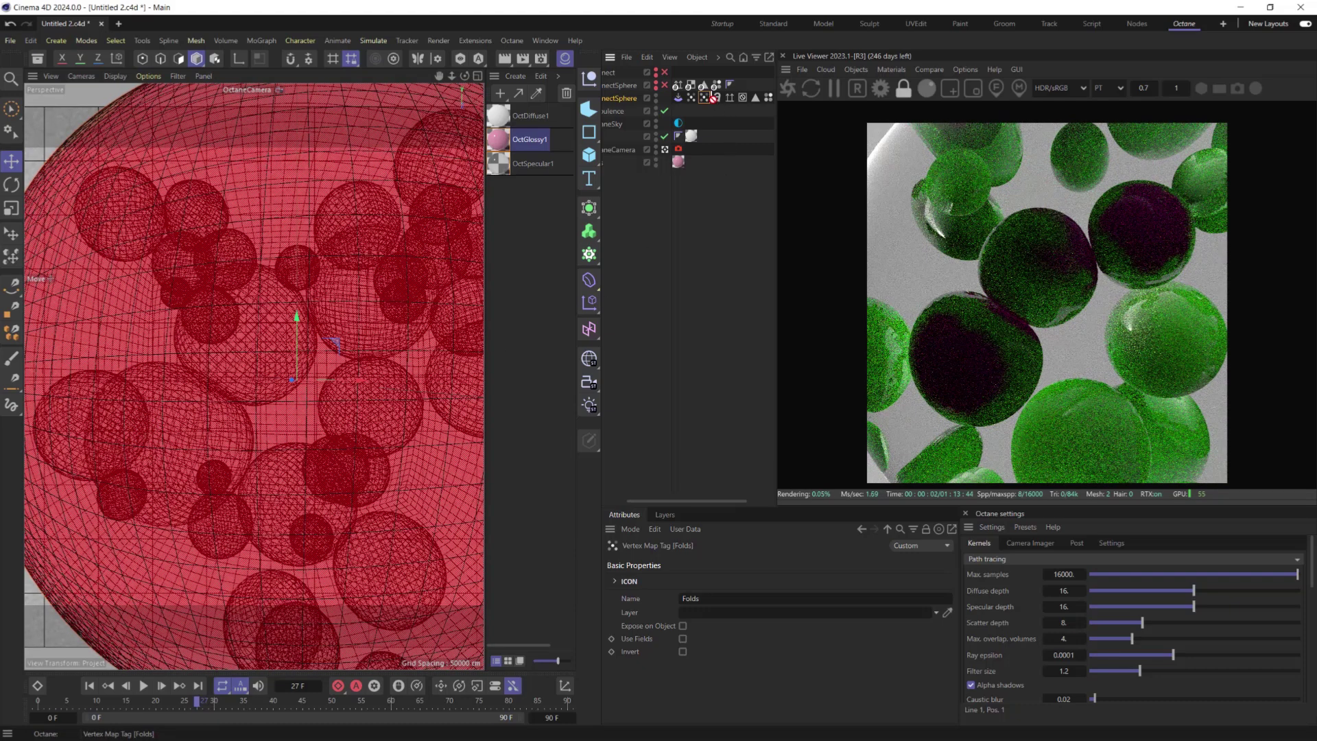
left_click_drag(706, 97, 717, 97)
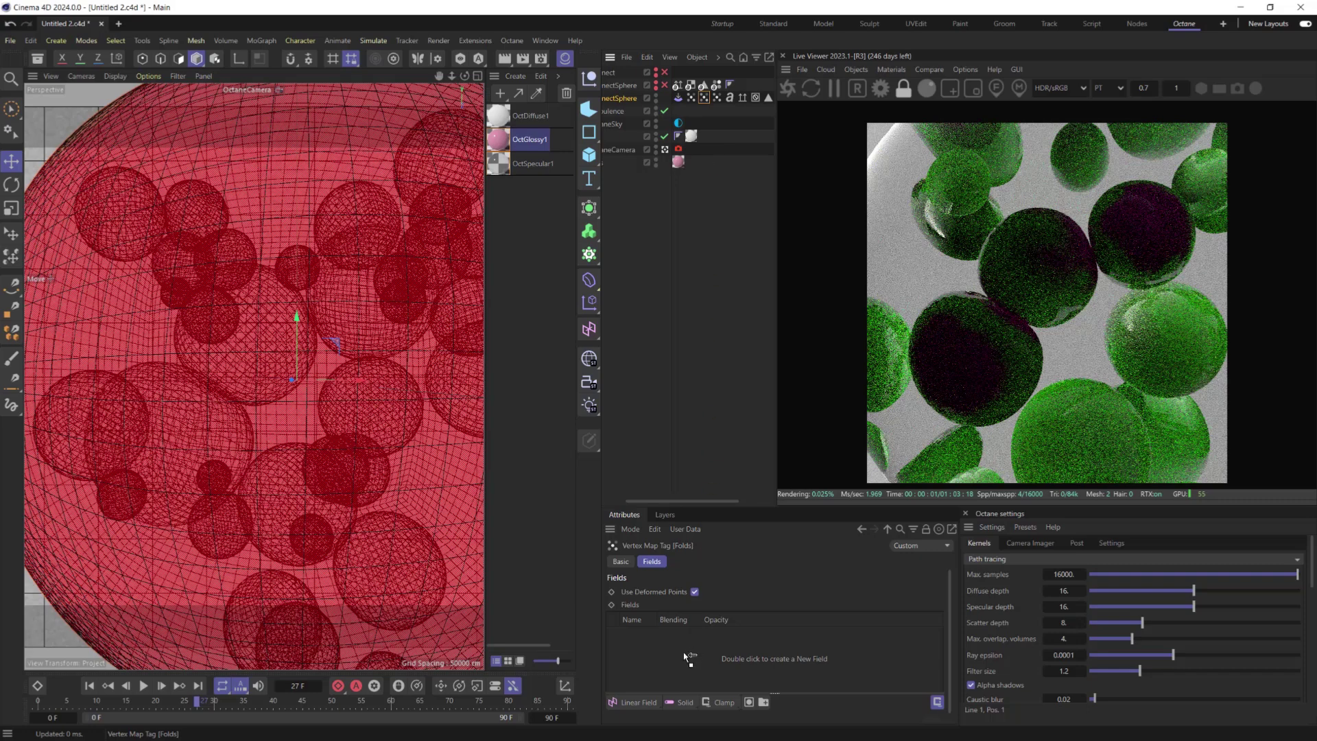
- Add the Folds vertex map to its own Fields list with layer mode Average
left_click_drag(684, 652, 682, 650)
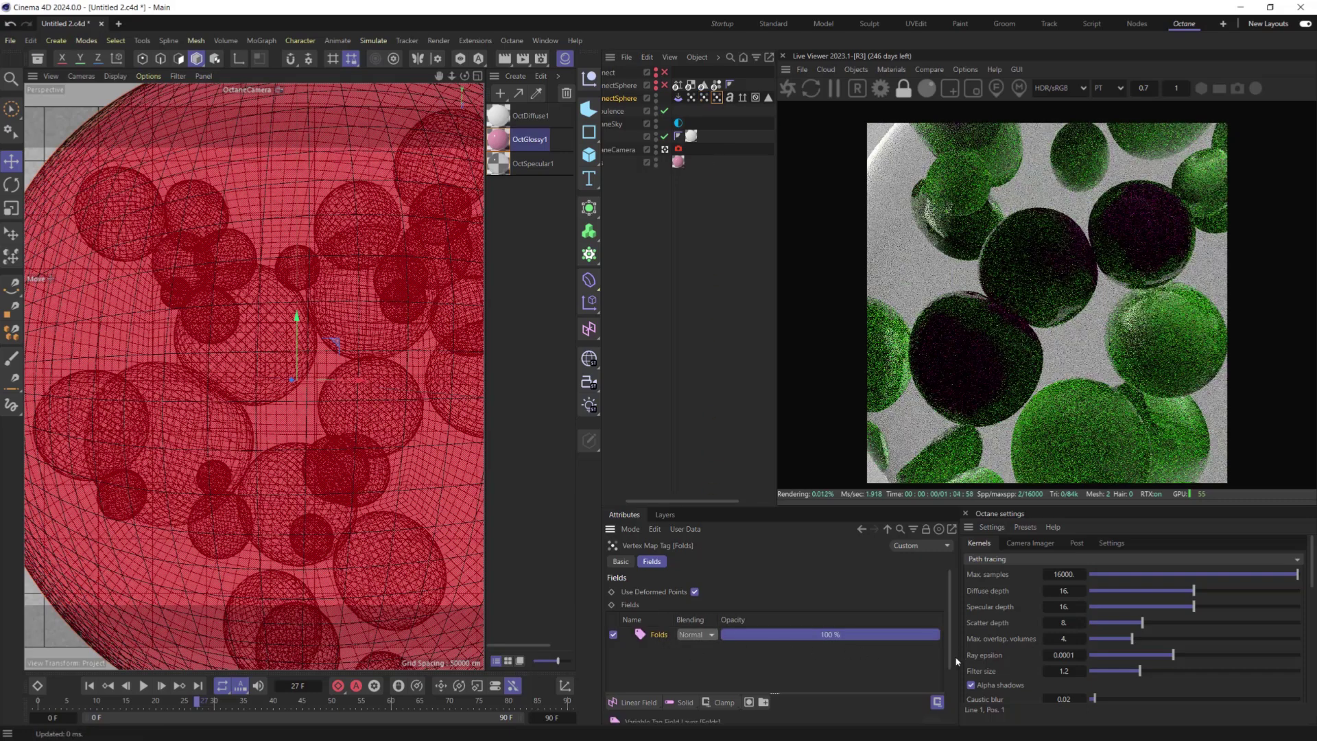
scroll(899, 705, "down", 3)
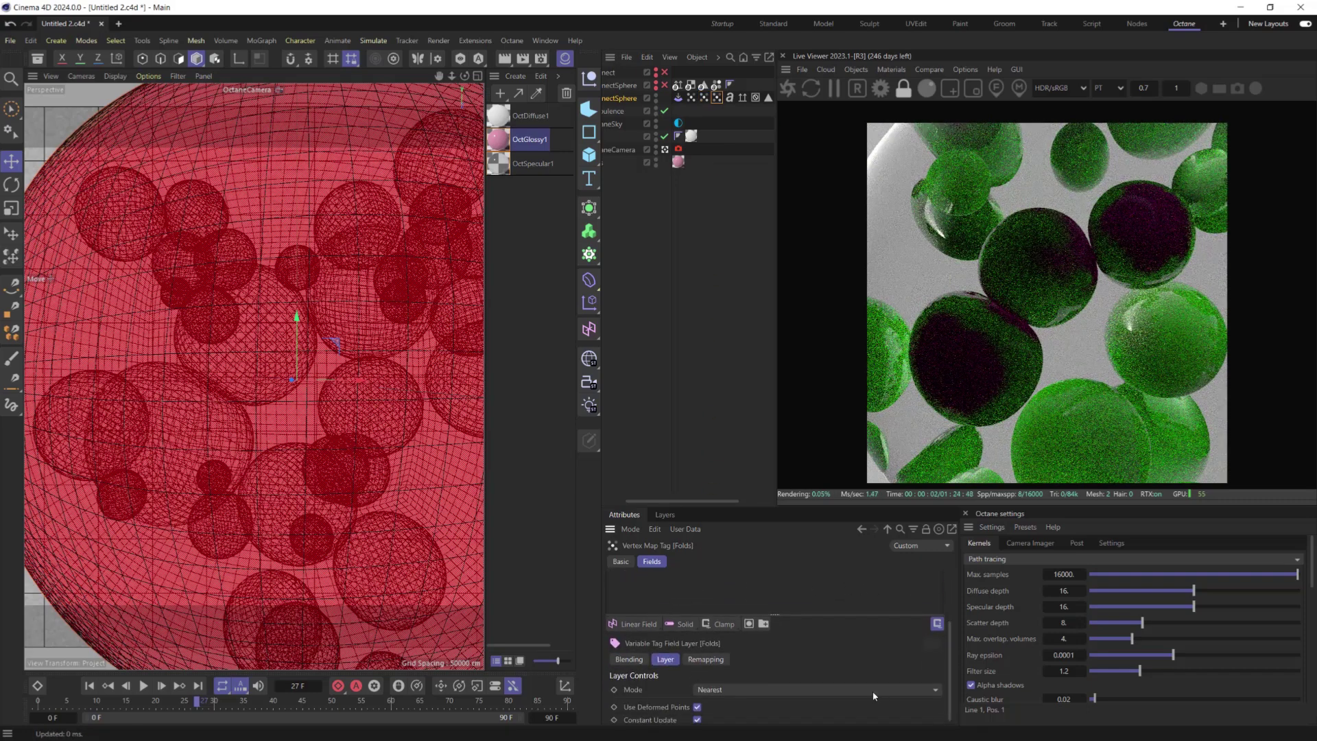
left_click(816, 690)
left_click(813, 680)
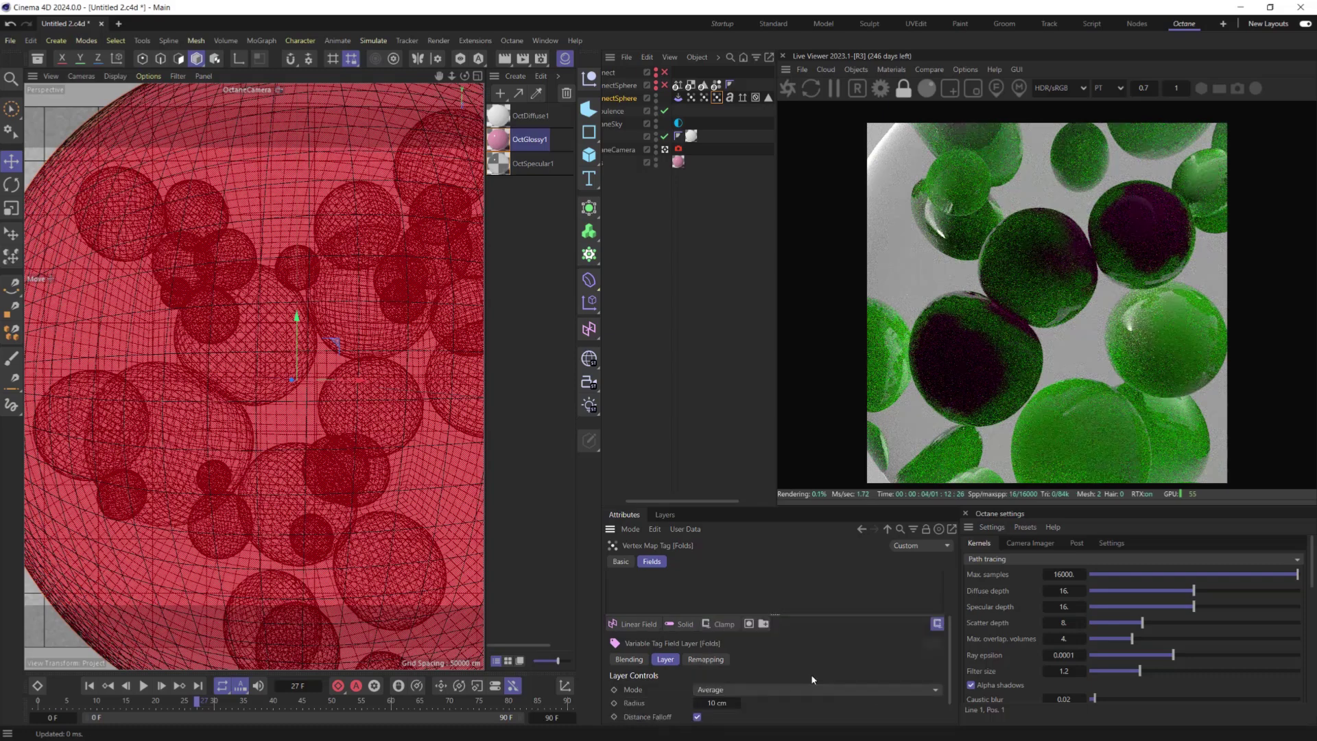
- Confirm in OctGlossy1's node graph that the Vertex Map node reads Folds, then close the editors
double_click(500, 139)
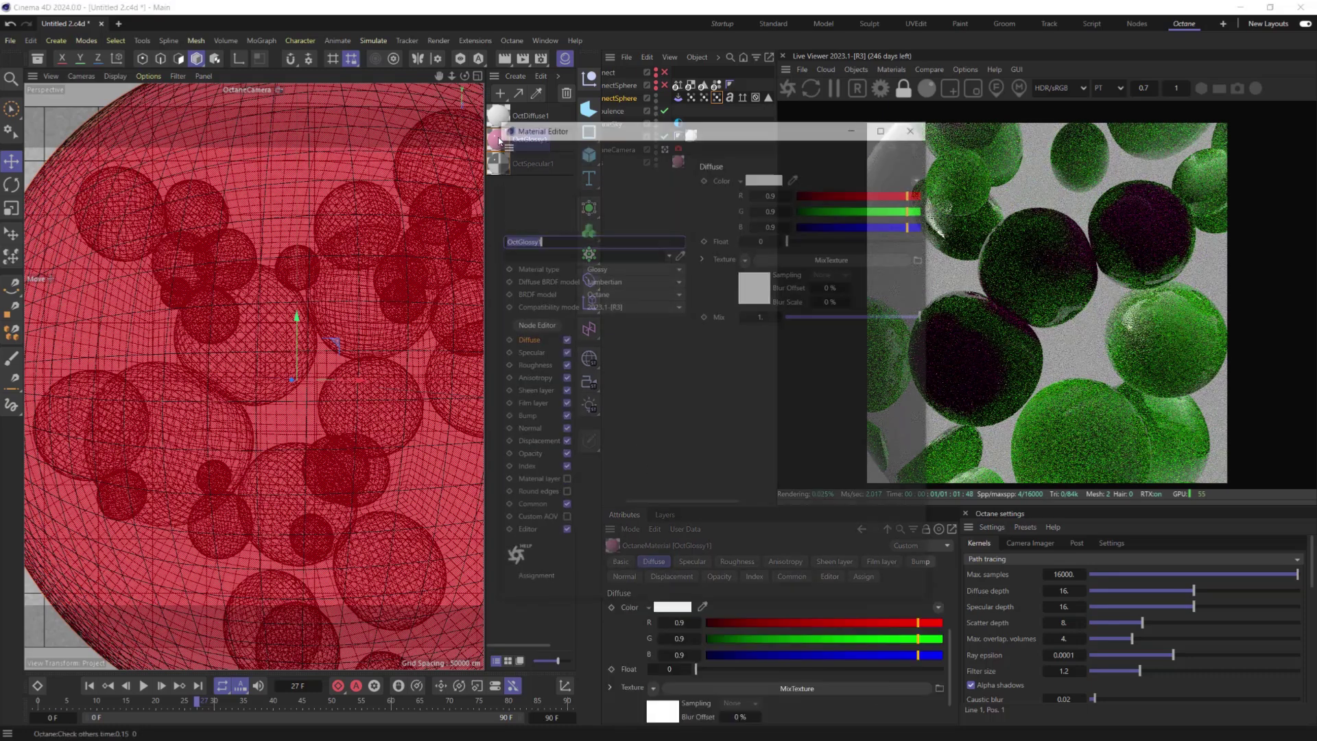
left_click(524, 326)
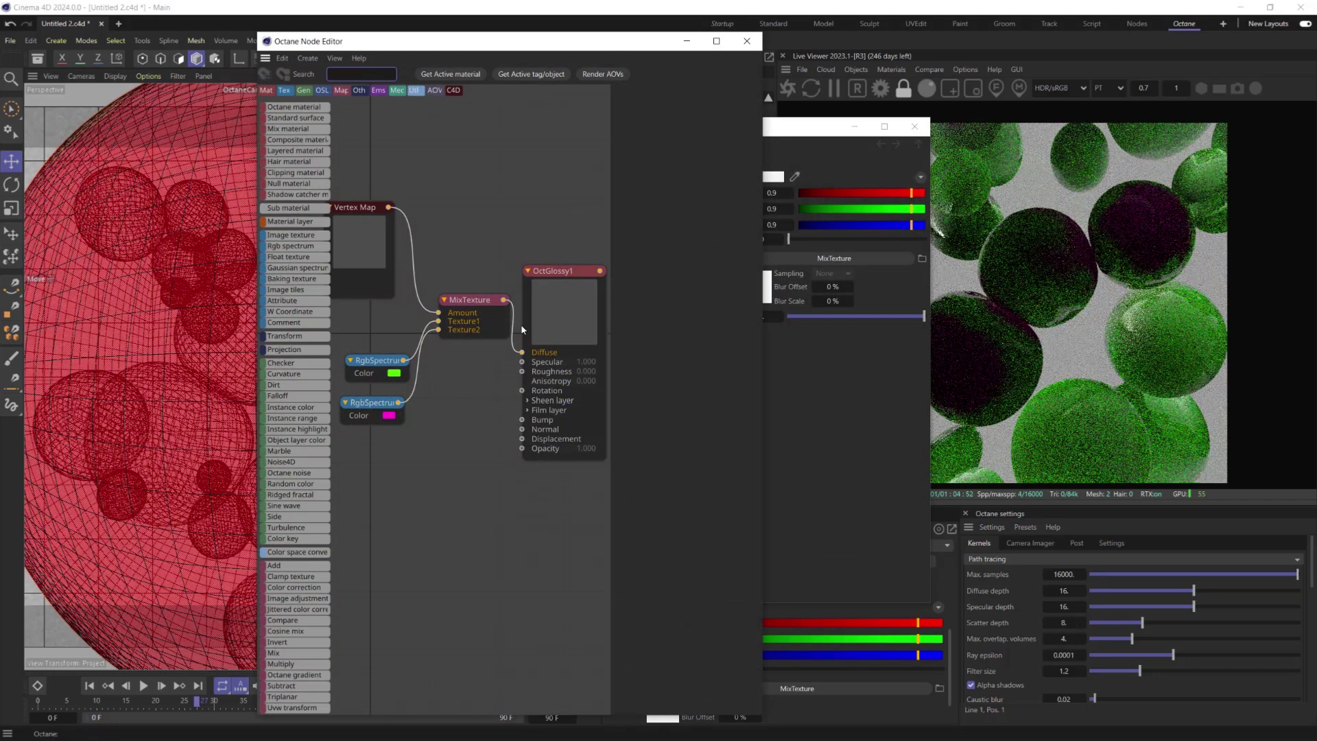
left_click_drag(580, 52, 453, 60)
left_click(239, 218)
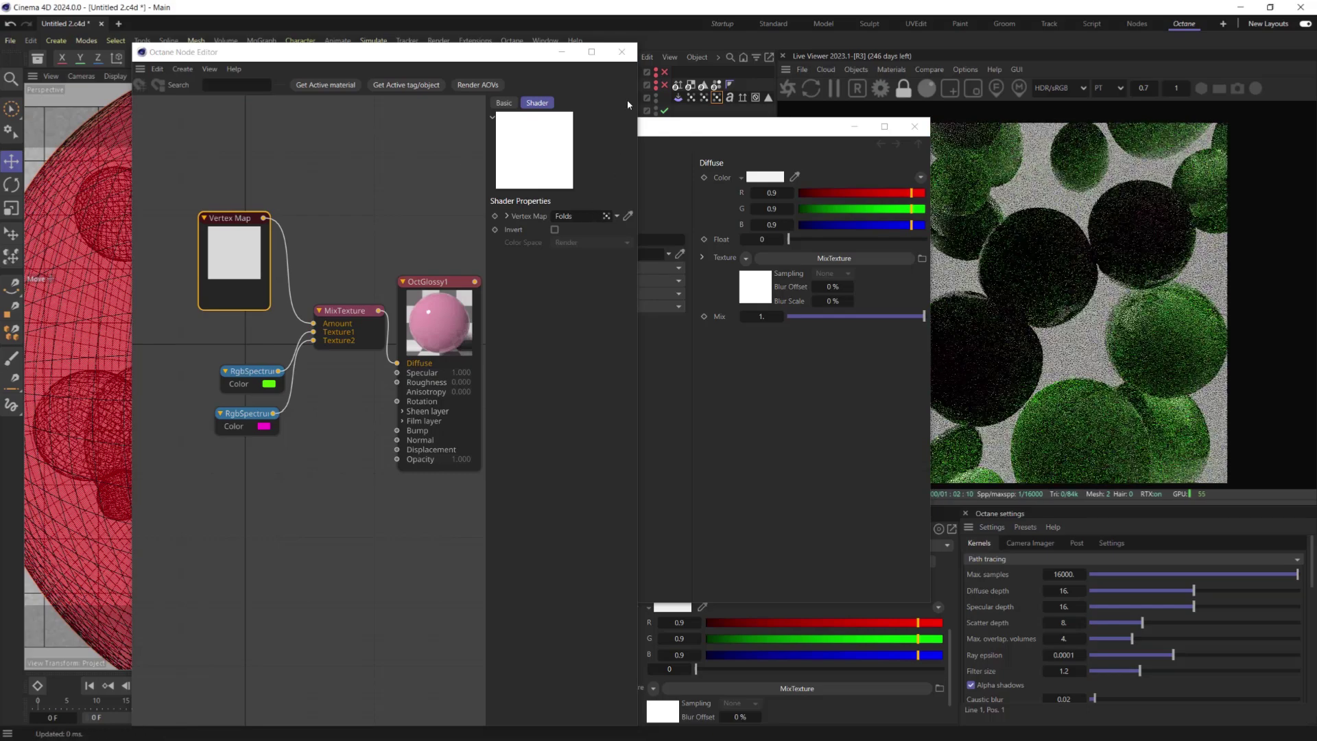
left_click(621, 51)
left_click(914, 126)
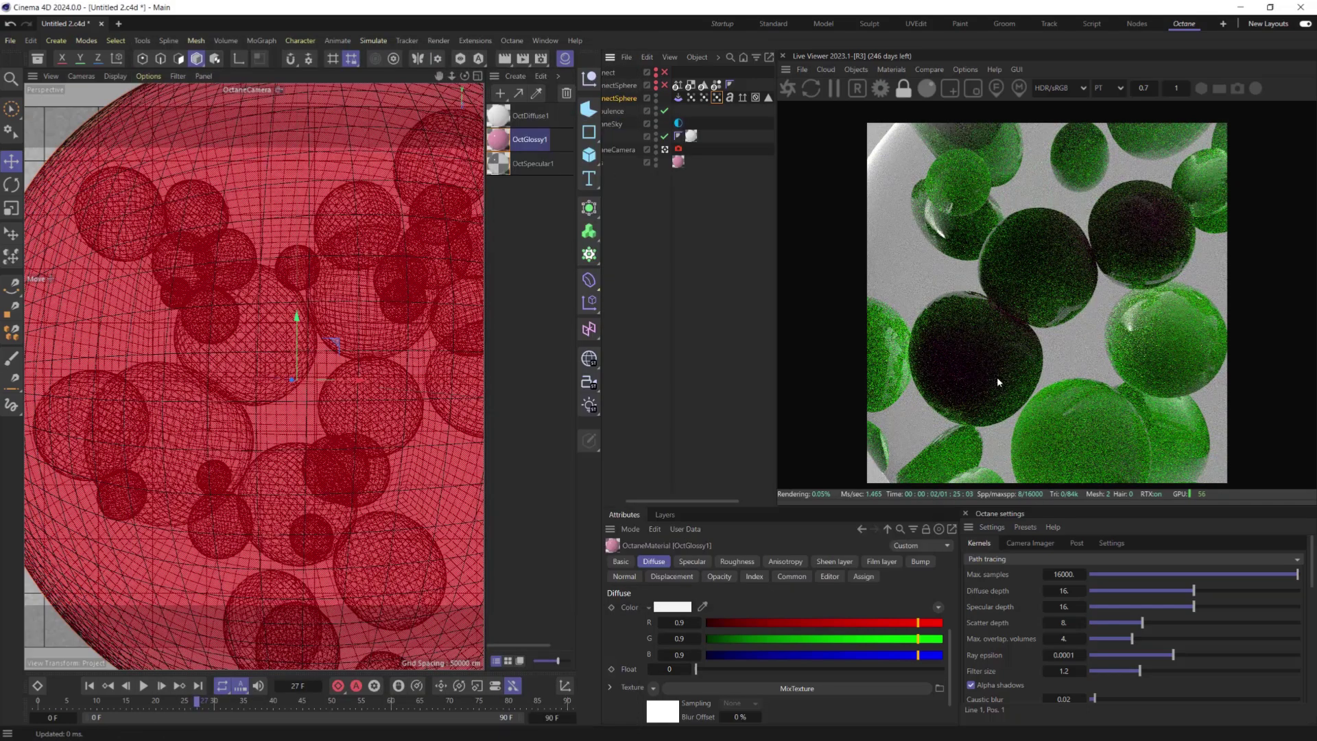
- Set the Folds field layer radius to 5 cm, rewind to frame 0, and delete the Balls' Normal tag
left_click(716, 98)
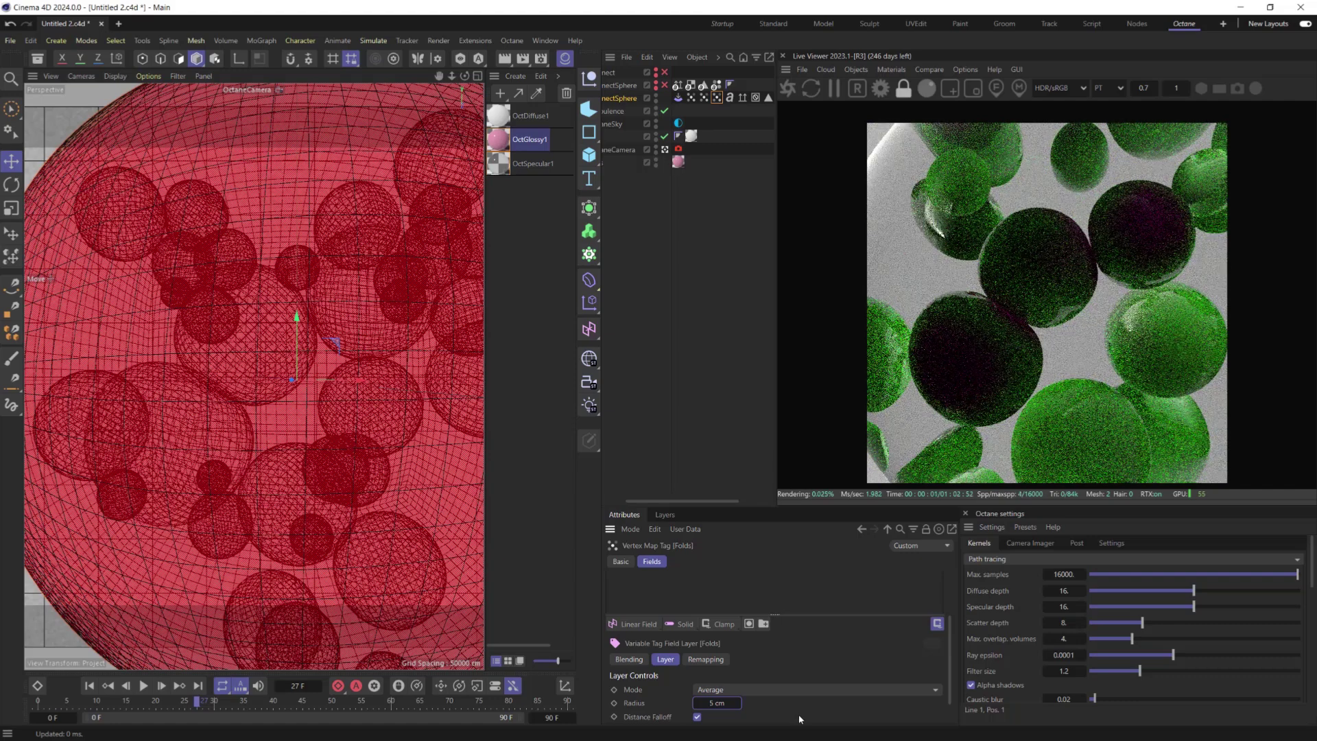
scroll(408, 388, "down", 5)
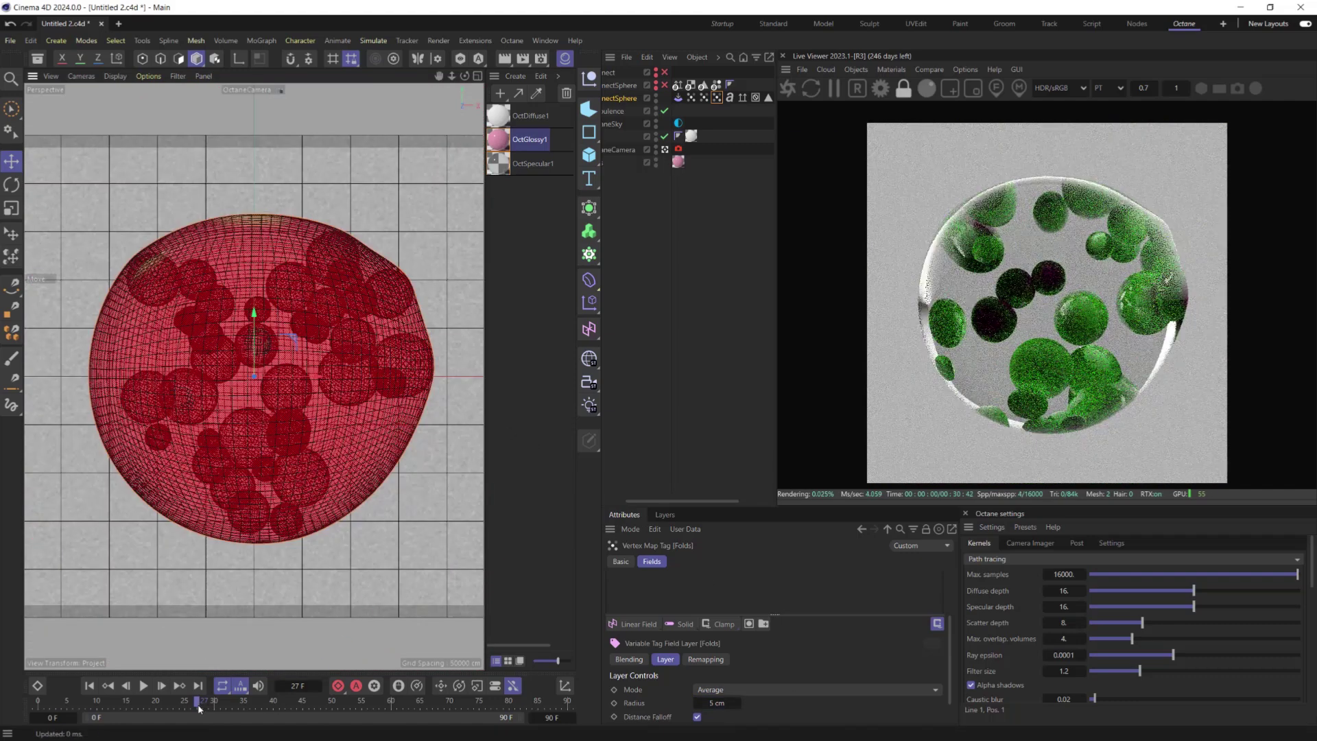
left_click(71, 701)
left_click_drag(61, 701, 37, 701)
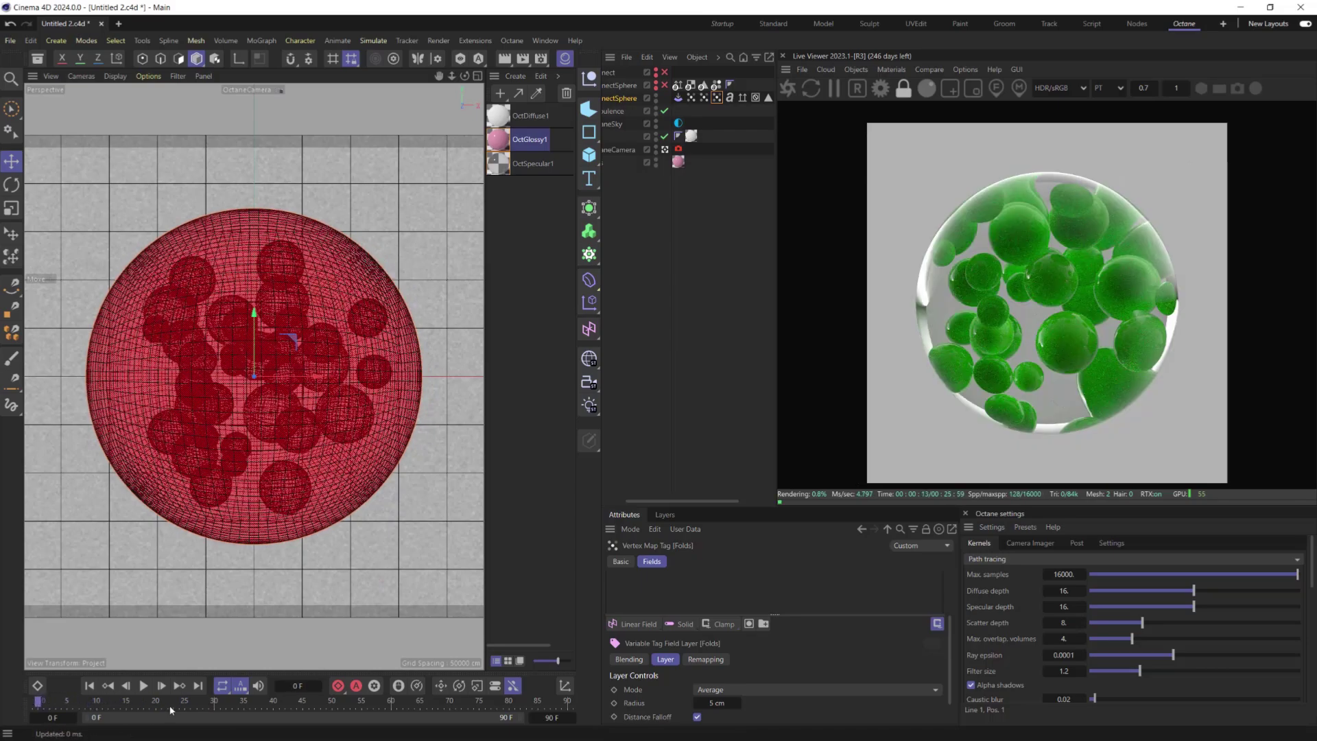
left_click(743, 97)
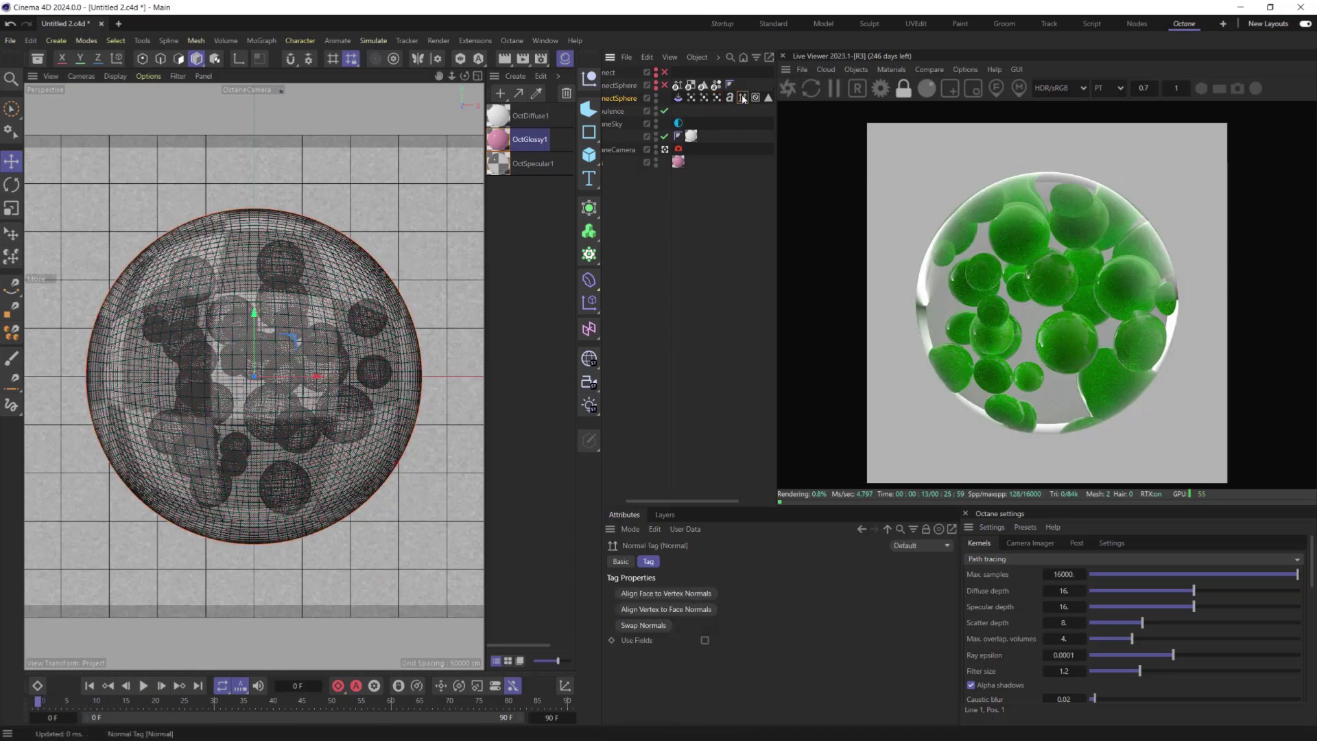
key("Delete")
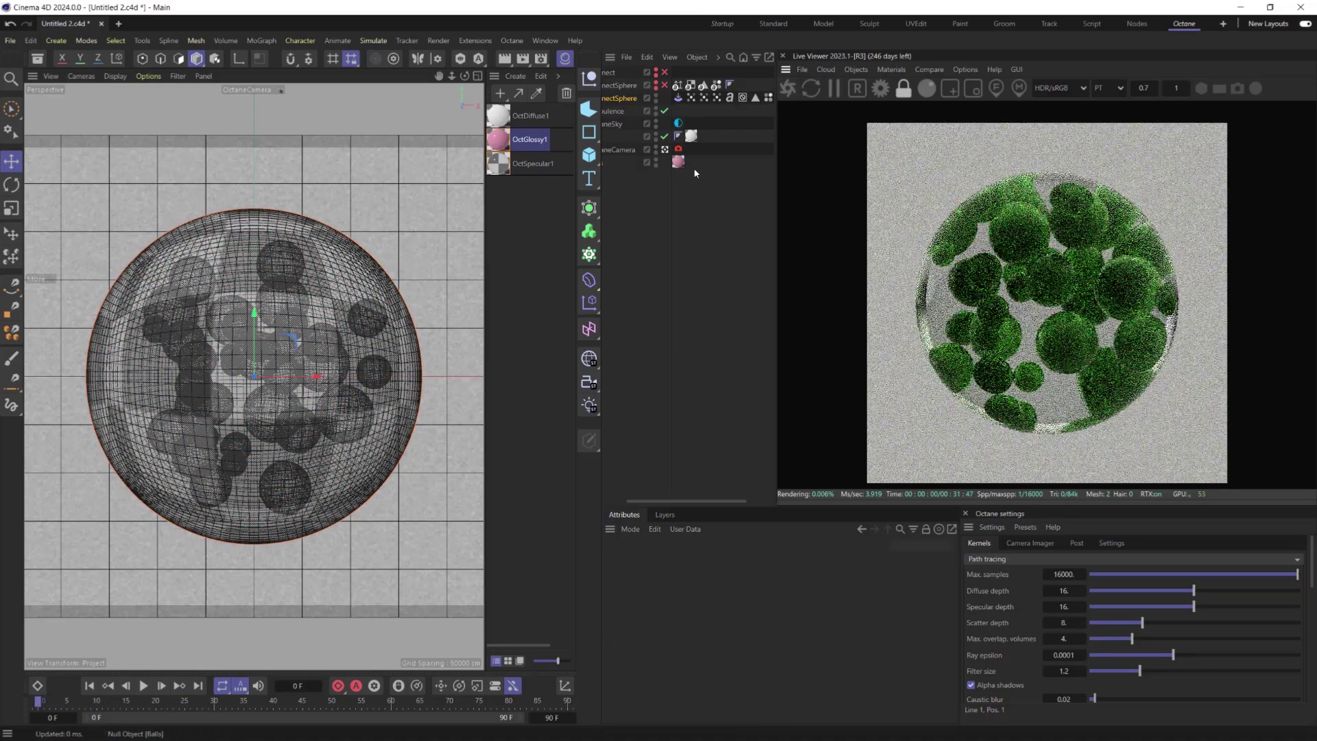